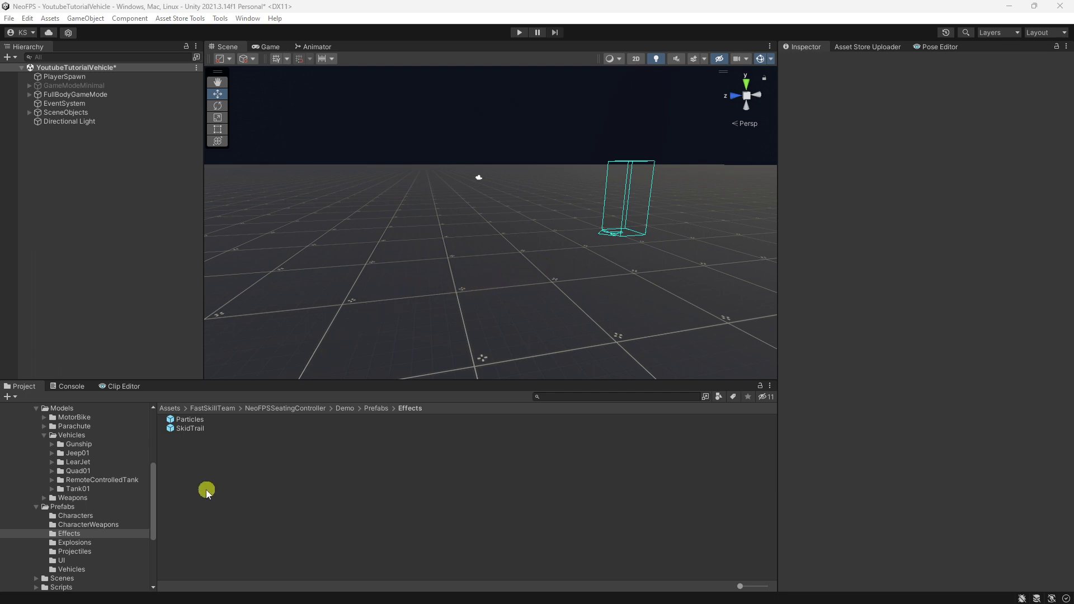
- Place the Jeep01 prefab from the Models/Vehicles/Jeep01 folder into the scene
{"action": "scroll", "coordinate": [97, 509], "scroll_direction": "up", "scroll_amount": 1}
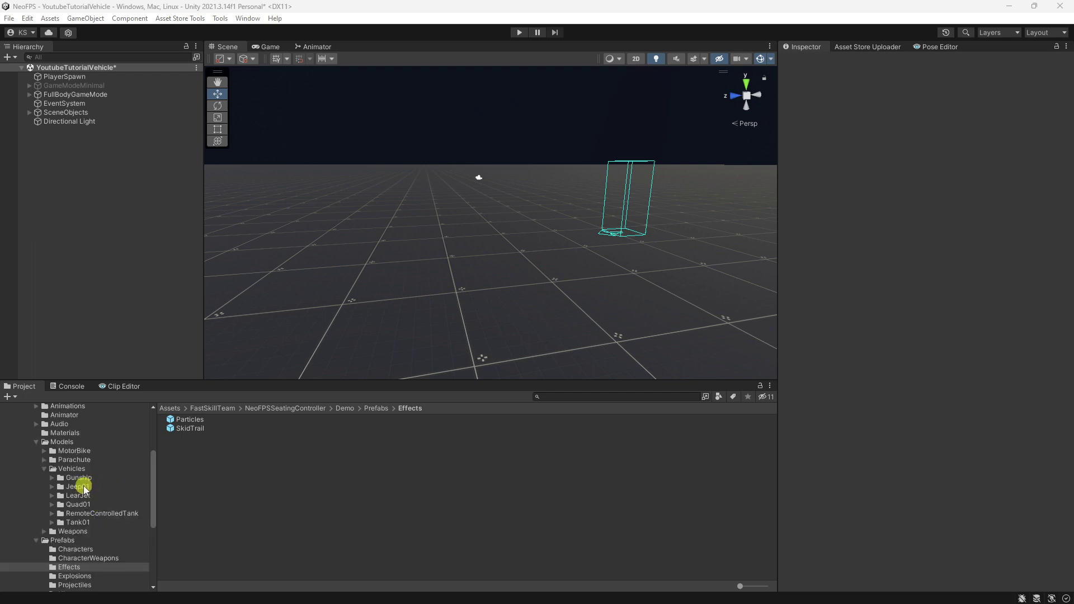
{"action": "left_click", "coordinate": [83, 487]}
{"action": "left_click", "coordinate": [188, 446]}
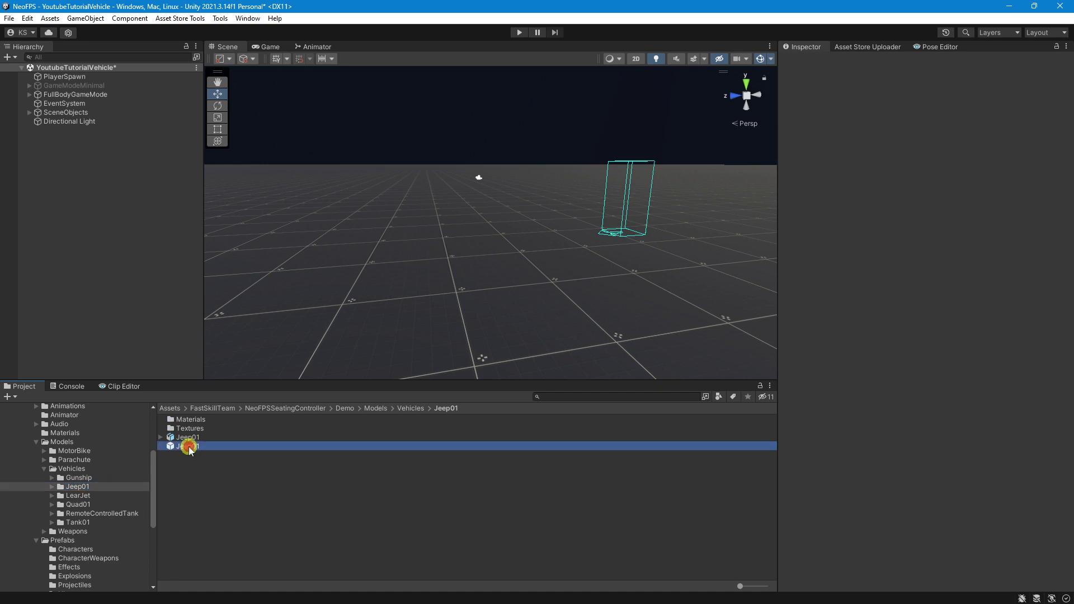
{"action": "left_click_drag", "start_coordinate": [189, 449], "coordinate": [424, 300]}
{"action": "left_click_drag", "start_coordinate": [193, 439], "coordinate": [443, 395]}
{"action": "scroll", "coordinate": [421, 248], "scroll_direction": "down", "scroll_amount": 4}
{"action": "middle_click_drag", "start_coordinate": [421, 247], "coordinate": [526, 271]}
{"action": "scroll", "coordinate": [604, 273], "scroll_direction": "up", "scroll_amount": 3}
{"action": "scroll", "coordinate": [526, 272], "scroll_direction": "down", "scroll_amount": 1}
{"action": "right_click_drag", "start_coordinate": [487, 223], "coordinate": [493, 264]}
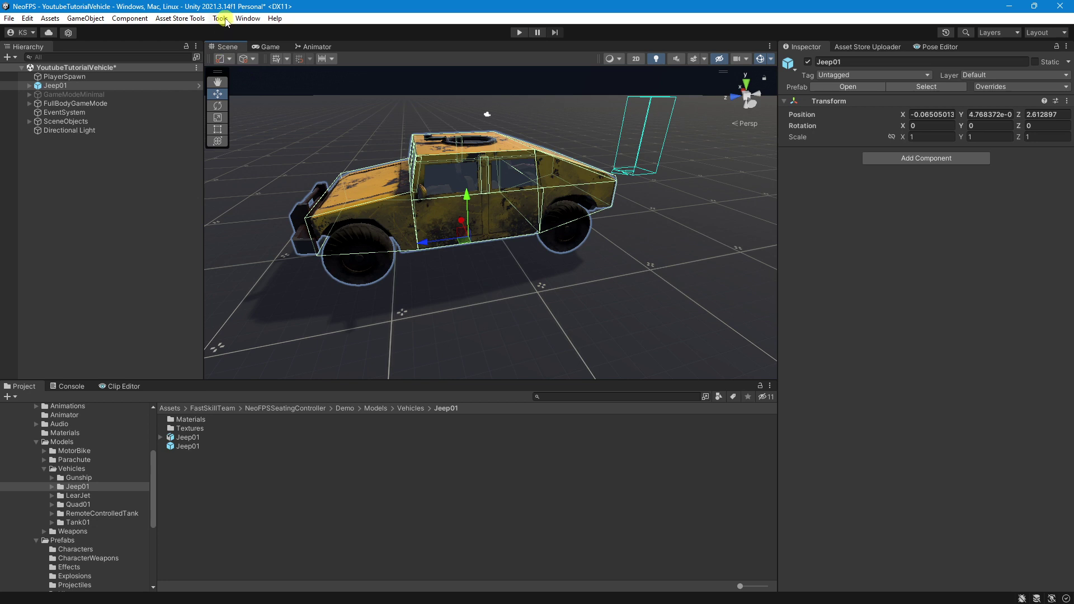
- Add the Demo Steering Wheel script to Jeep01 and assign its SteeringWheel object as the Steering Wheel Model
{"action": "left_click", "coordinate": [31, 87]}
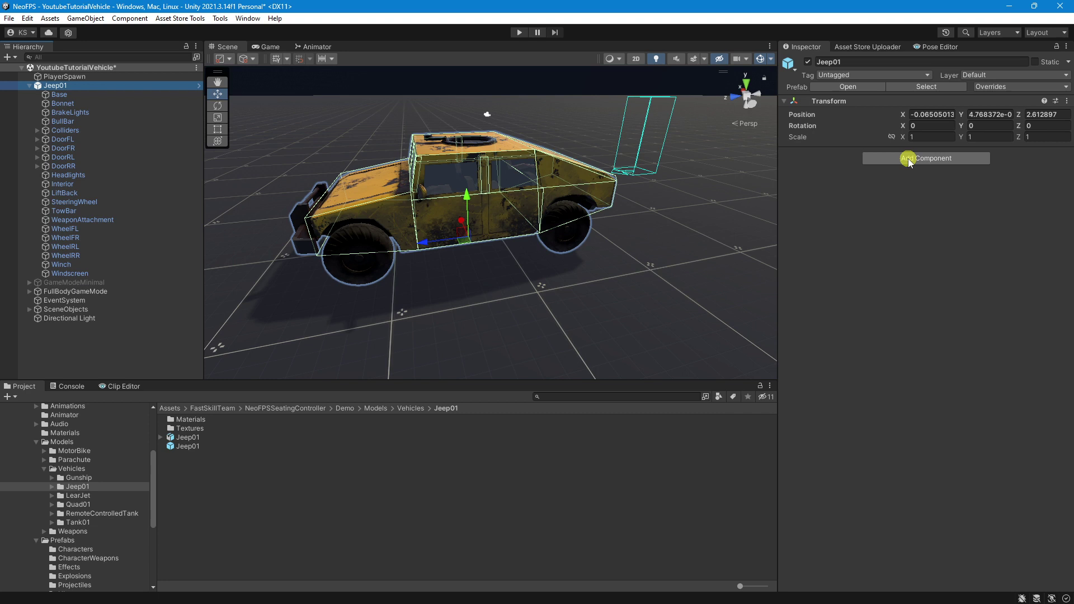
{"action": "left_click", "coordinate": [926, 158]}
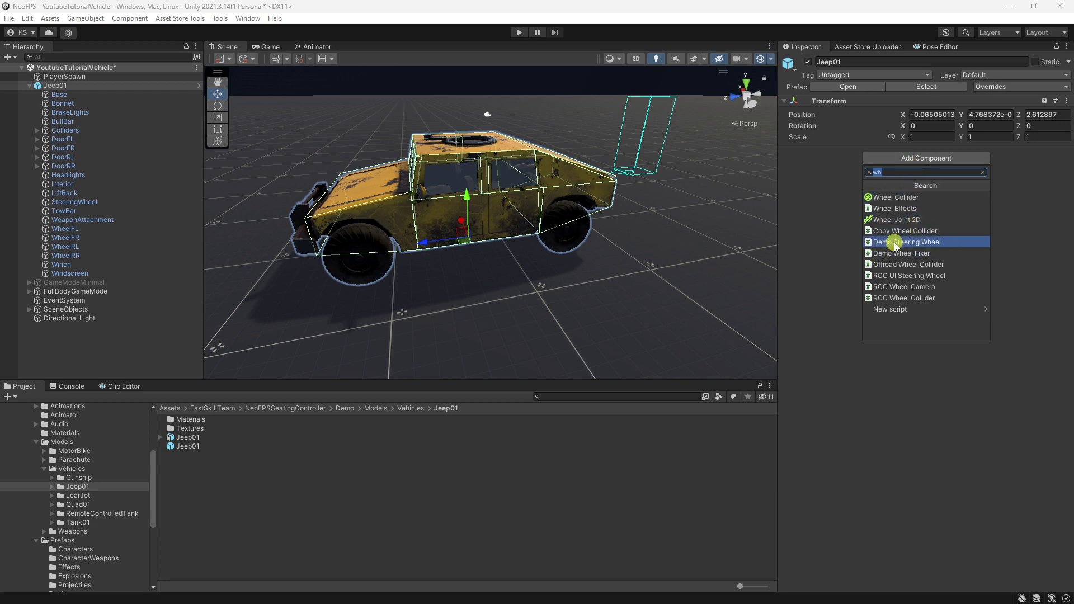
{"action": "key", "text": "BackSpace"}
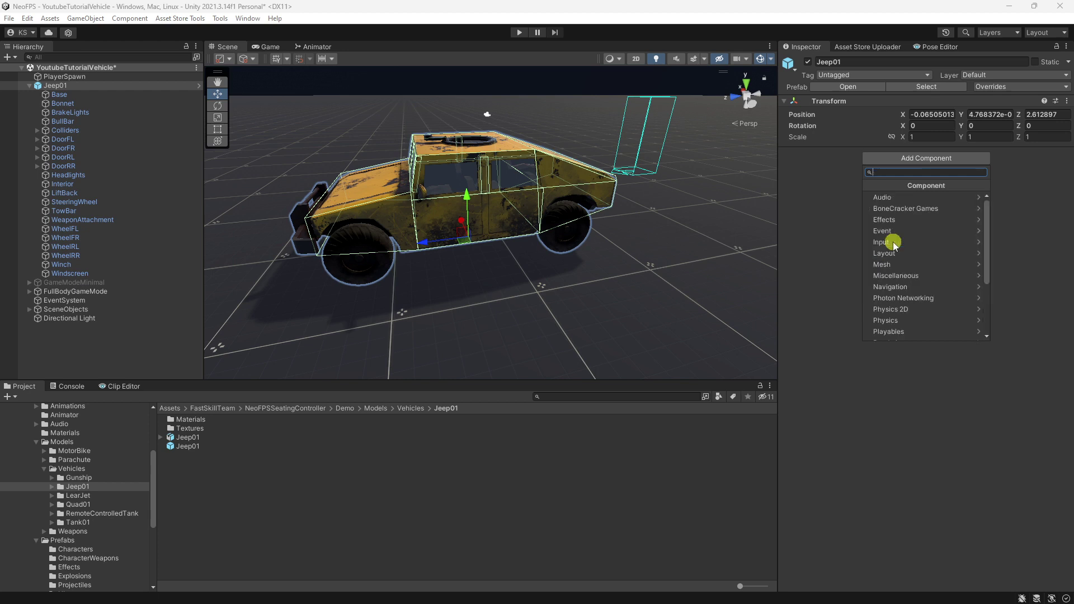
{"action": "type", "text": "demo"}
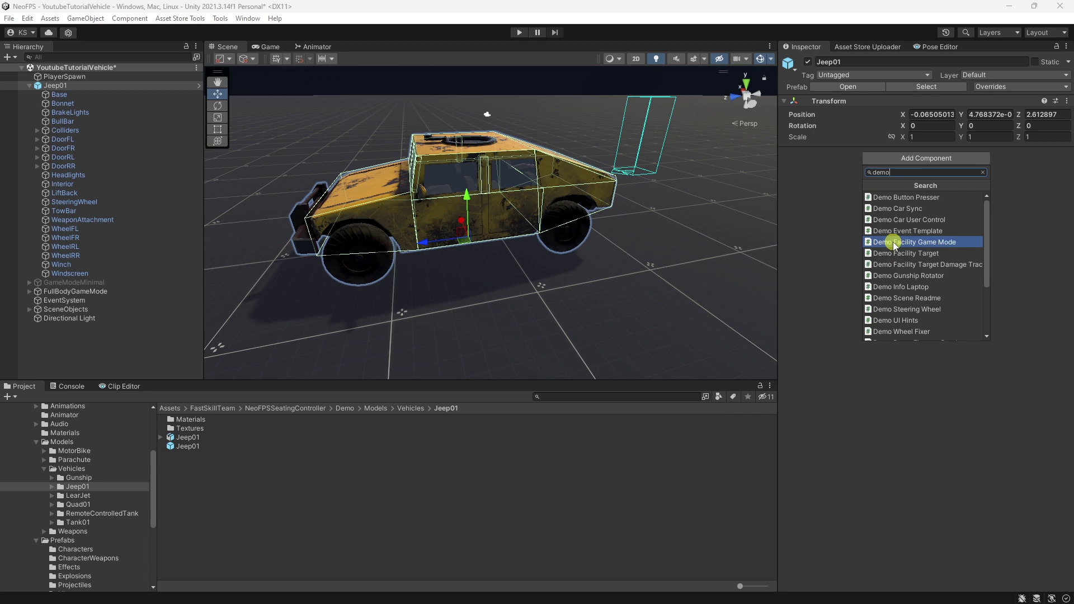
{"action": "type", "text": " st"}
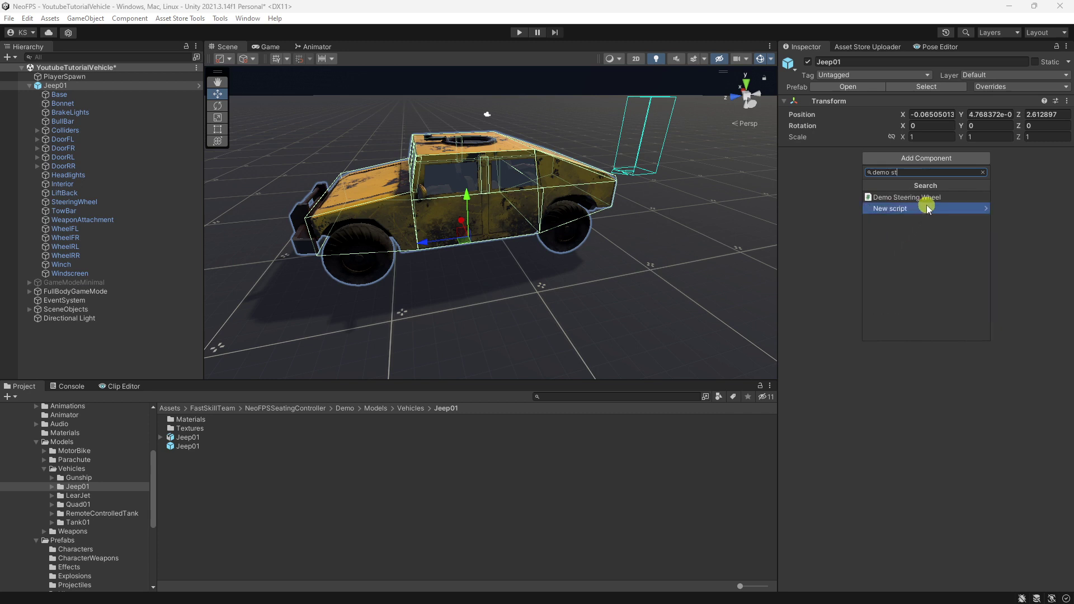
{"action": "double_click", "coordinate": [925, 198]}
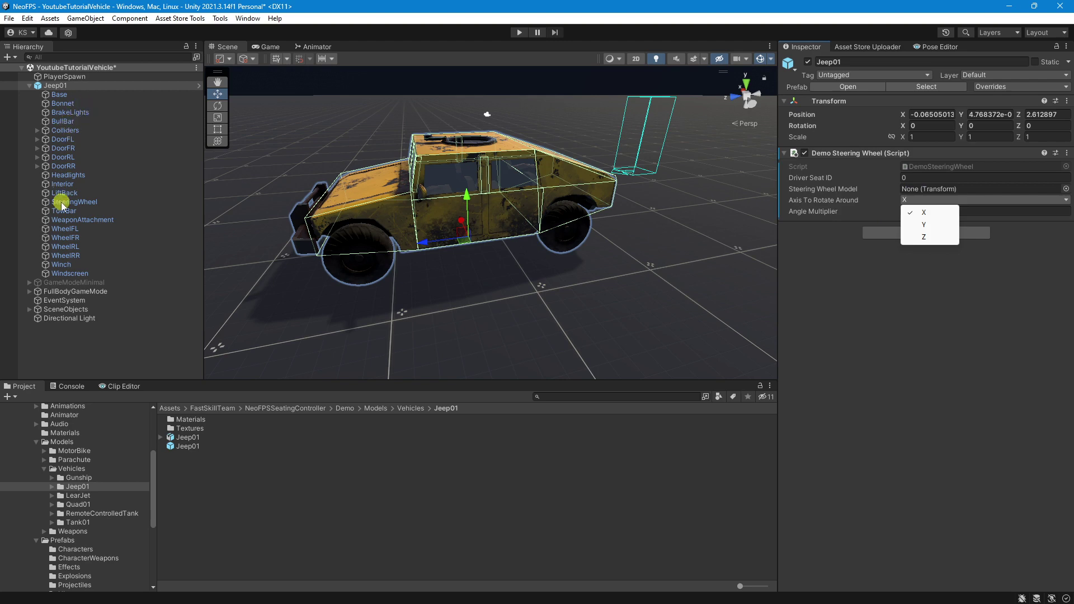
{"action": "left_click_drag", "start_coordinate": [62, 205], "coordinate": [935, 190]}
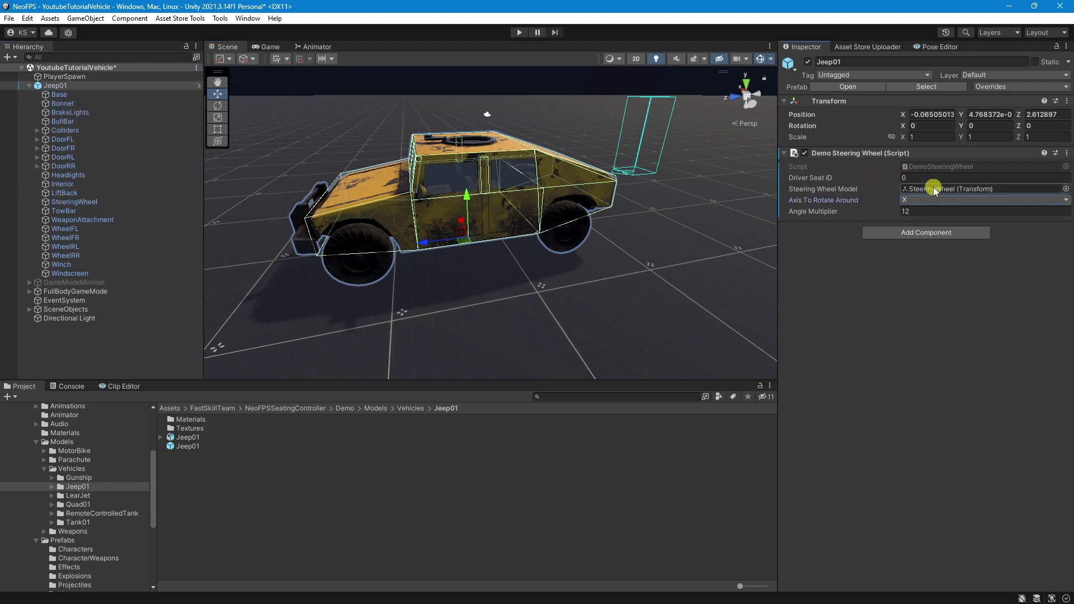
- Check the SteeringWheel object's local axes and set Axis To Rotate Around to Y in Jeep01's Demo Steering Wheel script
{"action": "scroll", "coordinate": [444, 225], "scroll_direction": "up", "scroll_amount": 10}
{"action": "middle_click_drag", "start_coordinate": [338, 198], "coordinate": [375, 231]}
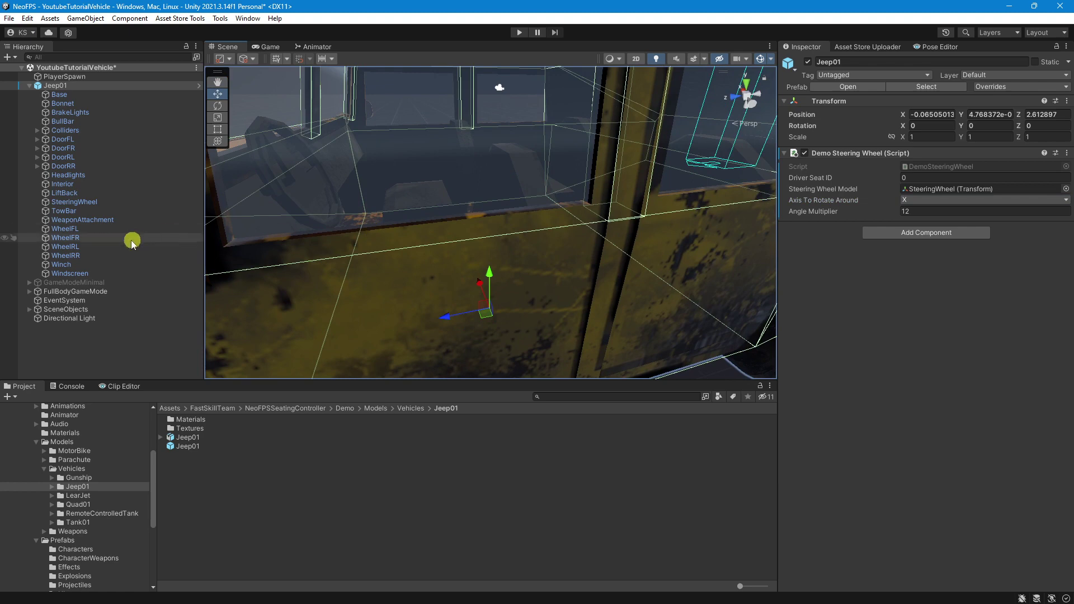
{"action": "left_click", "coordinate": [86, 203]}
{"action": "key", "text": "f"}
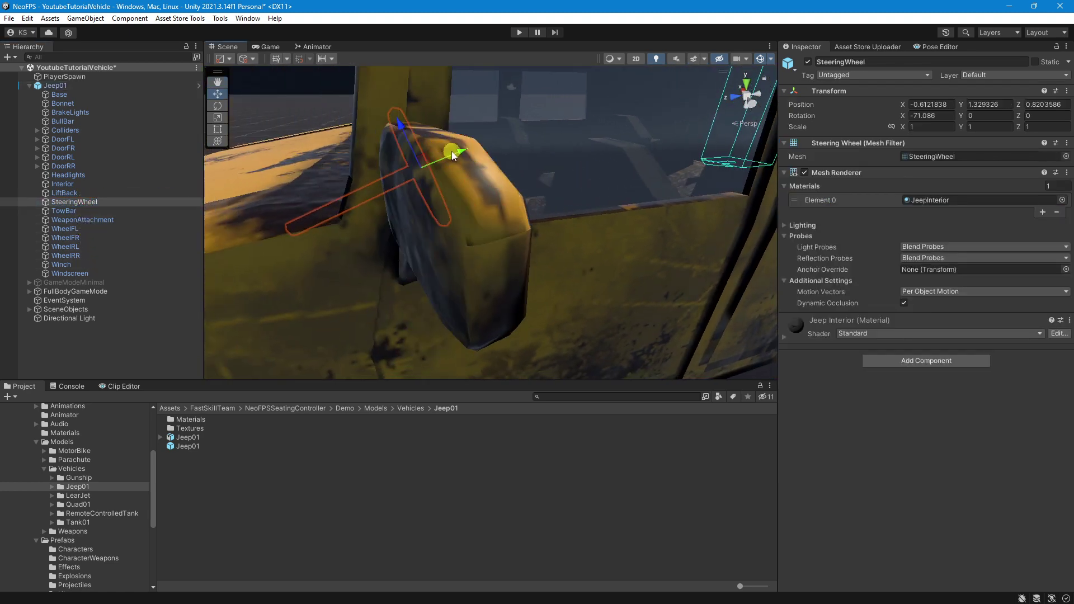
{"action": "middle_click_drag", "start_coordinate": [451, 151], "coordinate": [419, 180]}
{"action": "scroll", "coordinate": [419, 180], "scroll_direction": "up", "scroll_amount": 3}
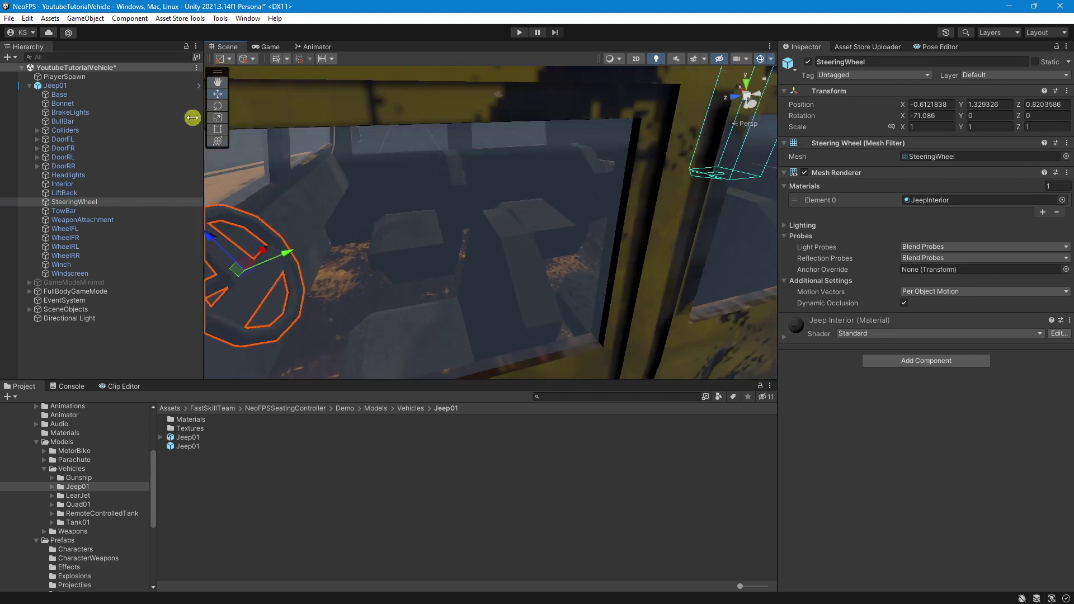
{"action": "left_click", "coordinate": [107, 85]}
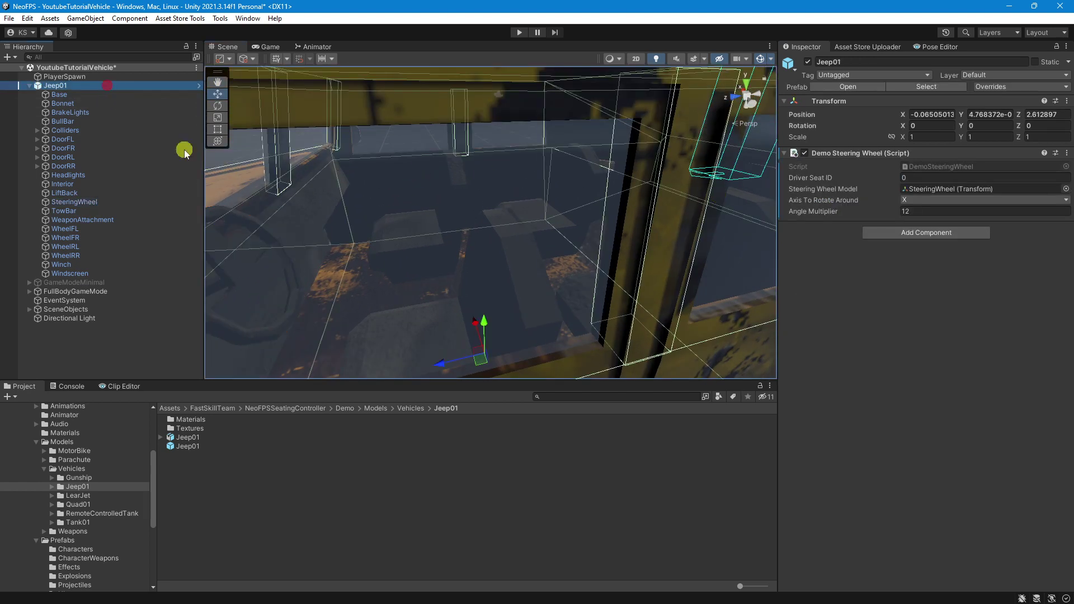
{"action": "left_click", "coordinate": [939, 198]}
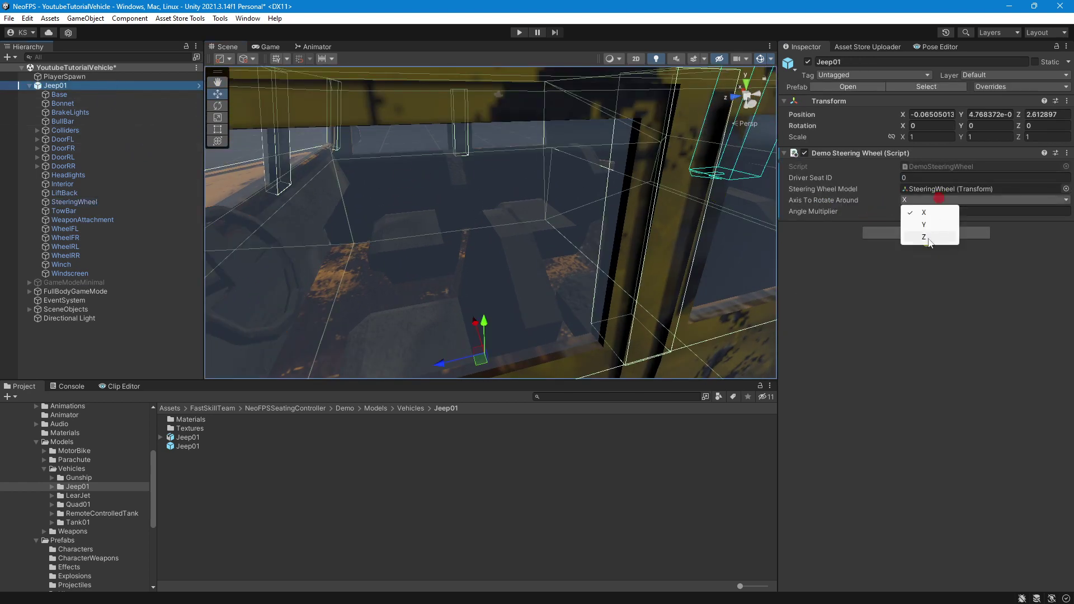
{"action": "left_click", "coordinate": [924, 225]}
- Add the Car Controller and Demo Car User Control scripts to Jeep01
{"action": "scroll", "coordinate": [575, 283], "scroll_direction": "down", "scroll_amount": 5}
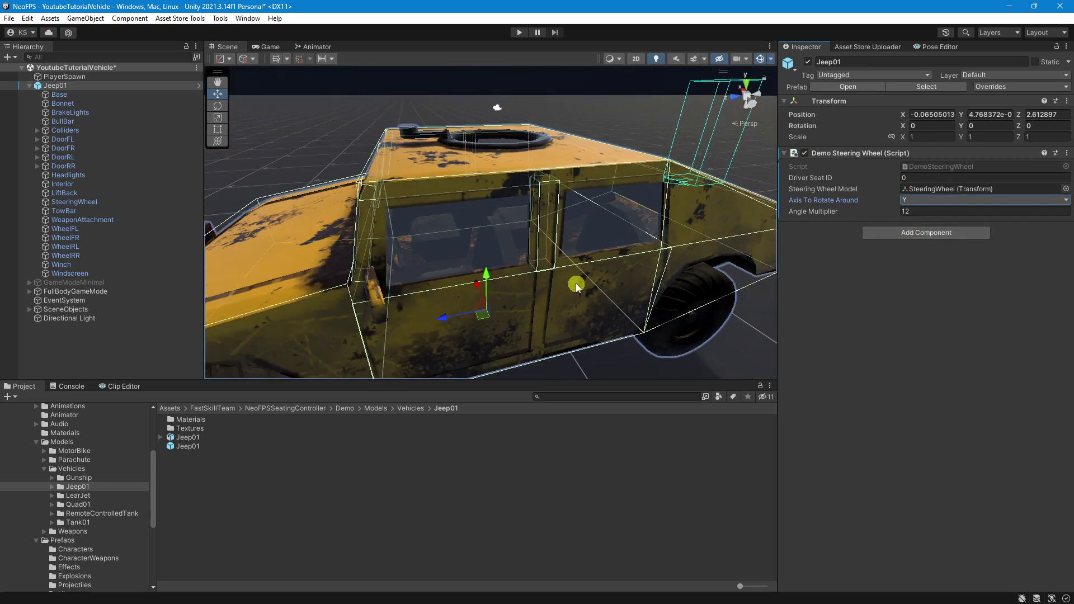
{"action": "scroll", "coordinate": [575, 283], "scroll_direction": "down", "scroll_amount": 3}
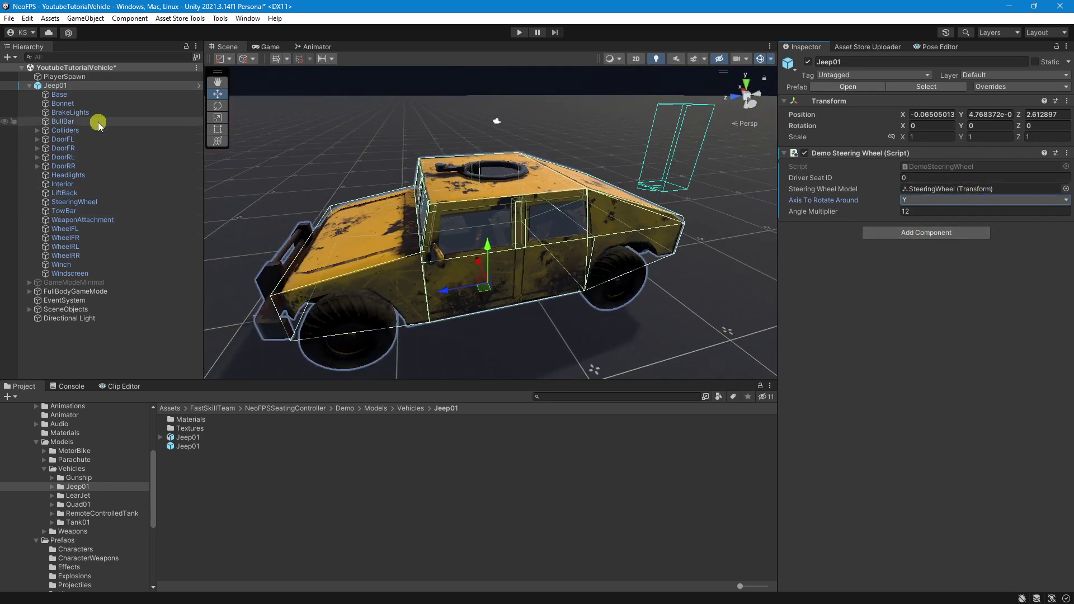
{"action": "left_click", "coordinate": [913, 234]}
{"action": "type", "text": "car"}
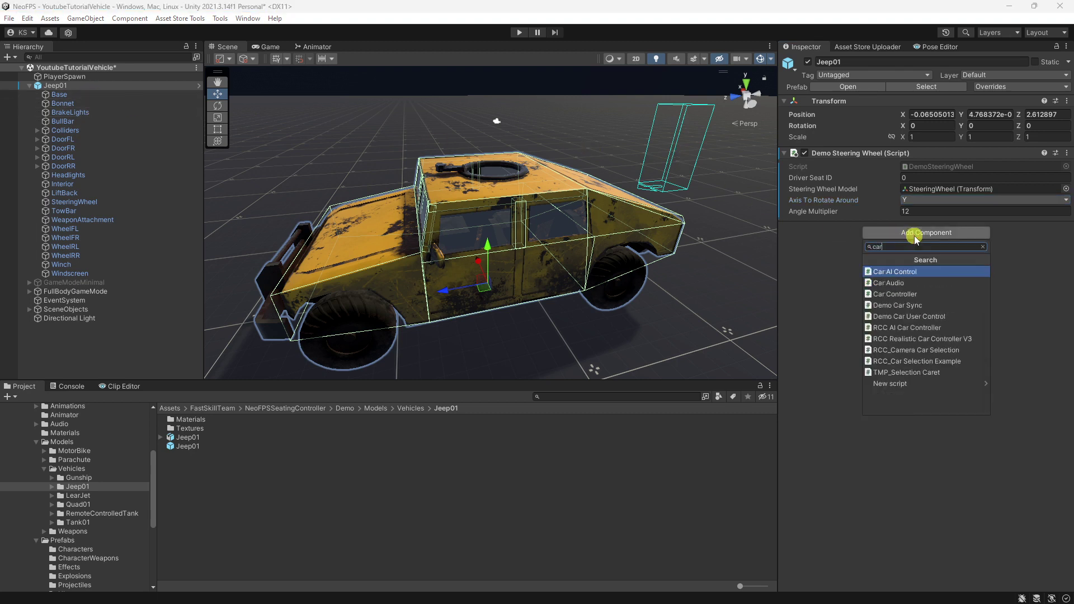
{"action": "left_click", "coordinate": [898, 294]}
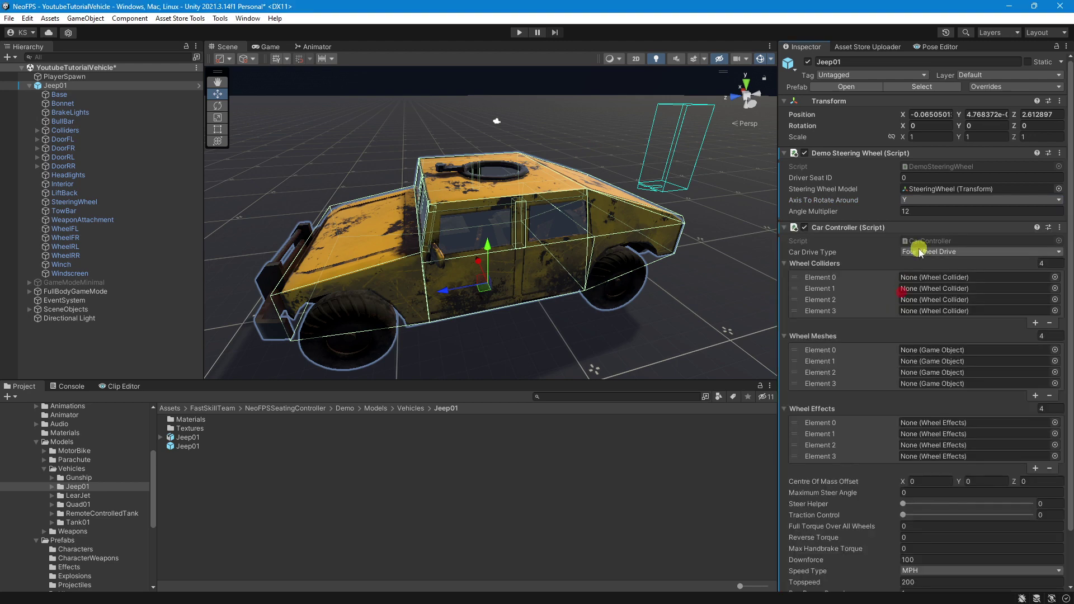
{"action": "scroll", "coordinate": [911, 299], "scroll_direction": "down", "scroll_amount": 3}
{"action": "left_click", "coordinate": [912, 577]}
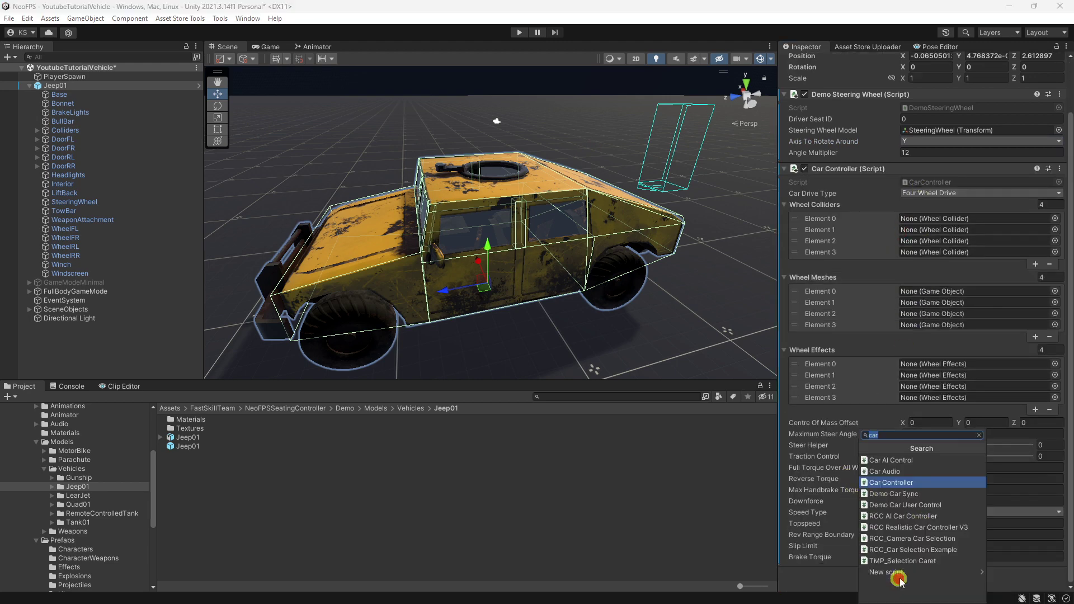
{"action": "left_click", "coordinate": [914, 505]}
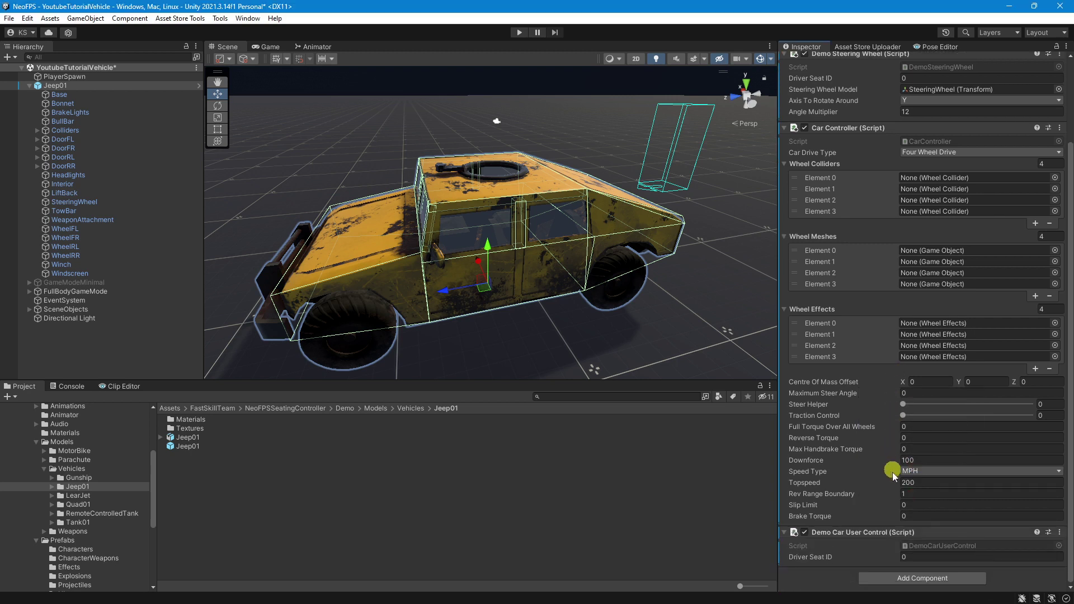
- Add a Rigidbody component to Jeep01
{"action": "left_click", "coordinate": [882, 576]}
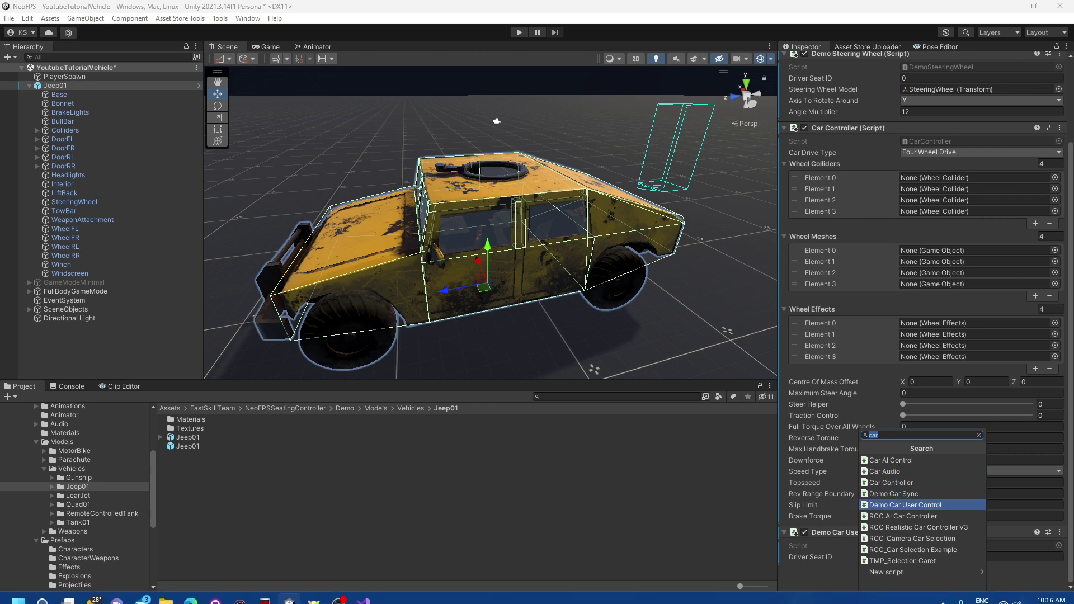
{"action": "left_click", "coordinate": [803, 573]}
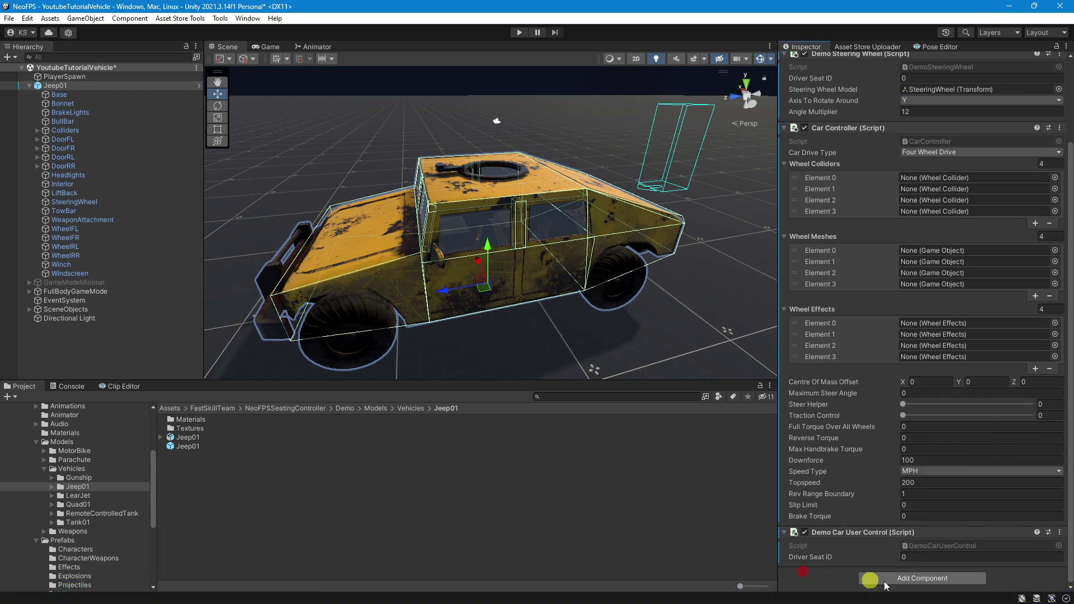
{"action": "left_click", "coordinate": [919, 578]}
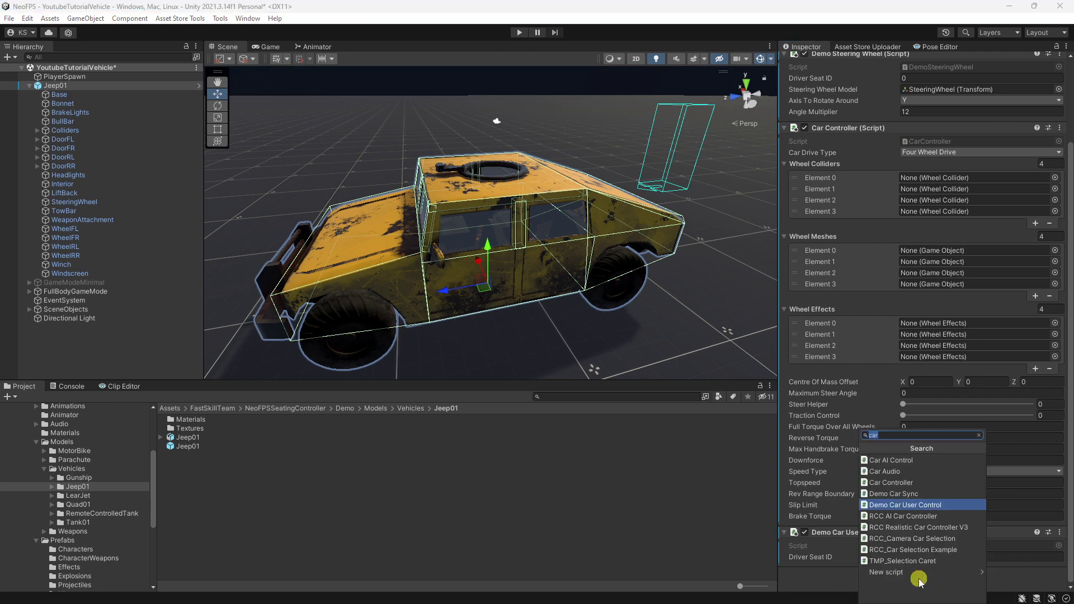
{"action": "type", "text": "rigi"}
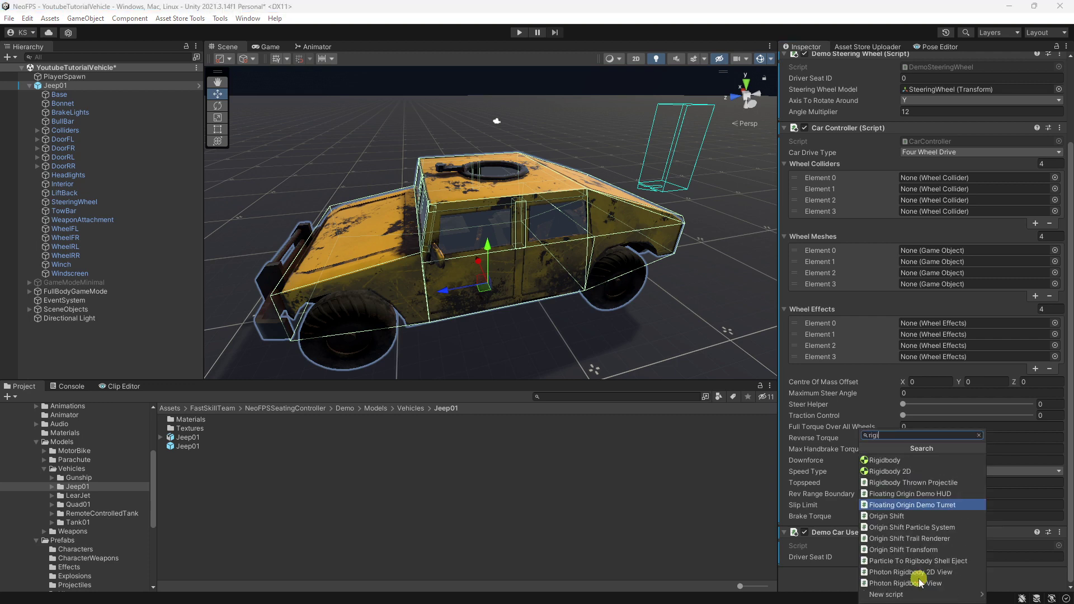
{"action": "key", "text": "Up"}
{"action": "key", "text": "Up"}
{"action": "key", "text": "Up"}
{"action": "key", "text": "Up"}
{"action": "key", "text": "Return"}
- Set the mass of Jeep01's Rigidbody to 1000
{"action": "scroll", "coordinate": [964, 361], "scroll_direction": "down", "scroll_amount": 1}
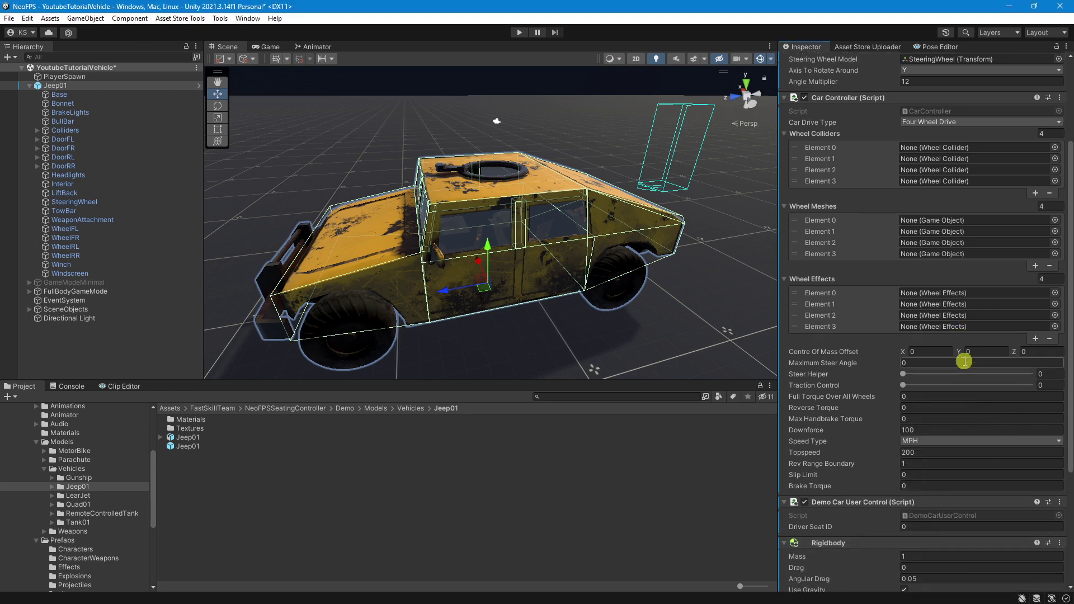
{"action": "scroll", "coordinate": [965, 361], "scroll_direction": "down", "scroll_amount": 3}
{"action": "left_click", "coordinate": [926, 406]}
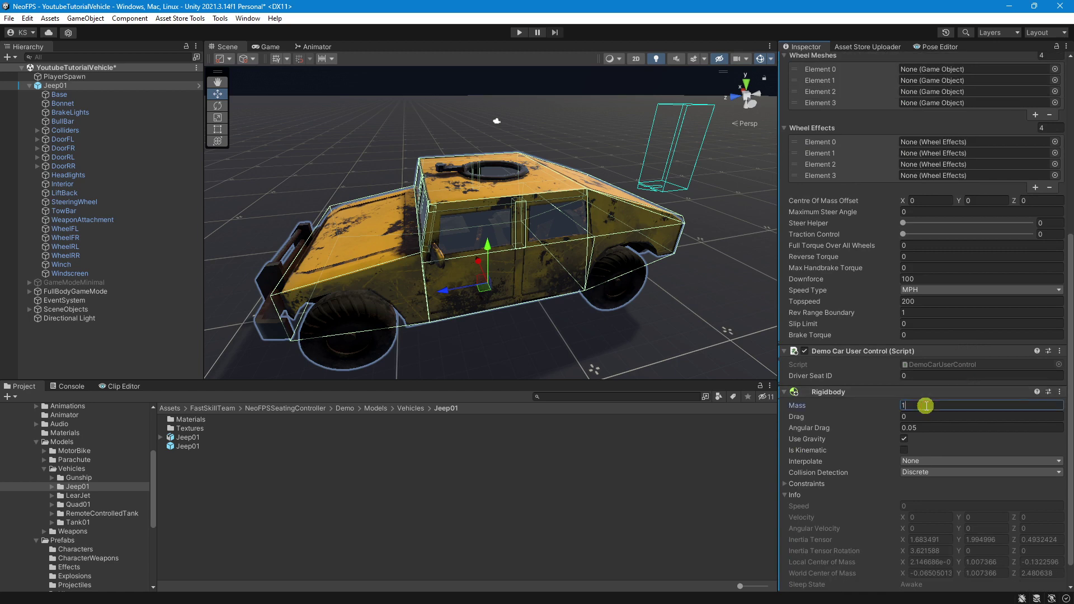
{"action": "scroll", "coordinate": [920, 407], "scroll_direction": "down", "scroll_amount": 1}
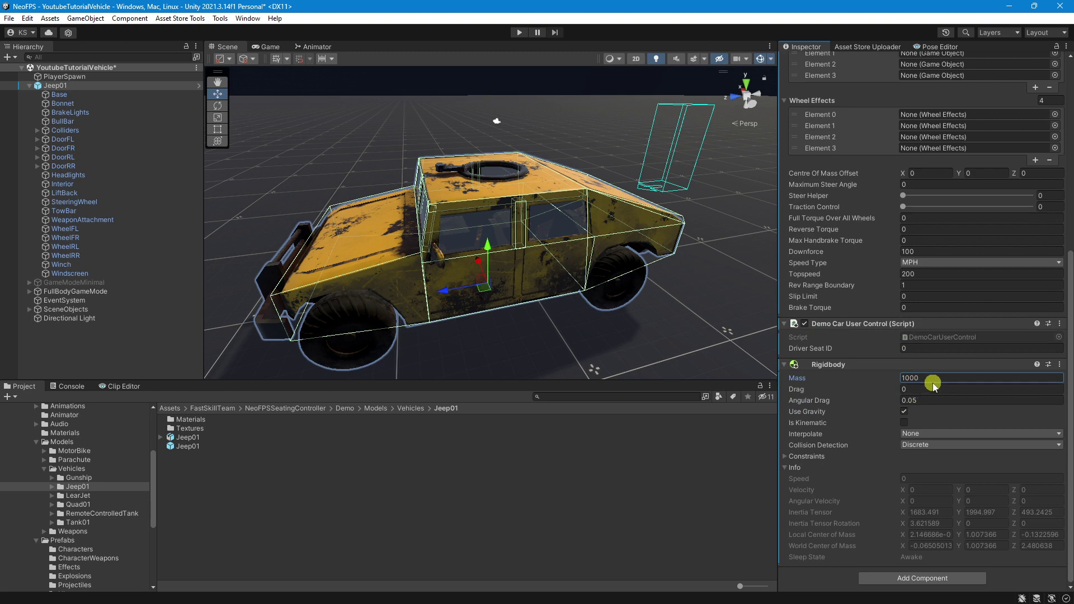
{"action": "scroll", "coordinate": [945, 376], "scroll_direction": "up", "scroll_amount": 1}
{"action": "scroll", "coordinate": [944, 375], "scroll_direction": "up", "scroll_amount": 1}
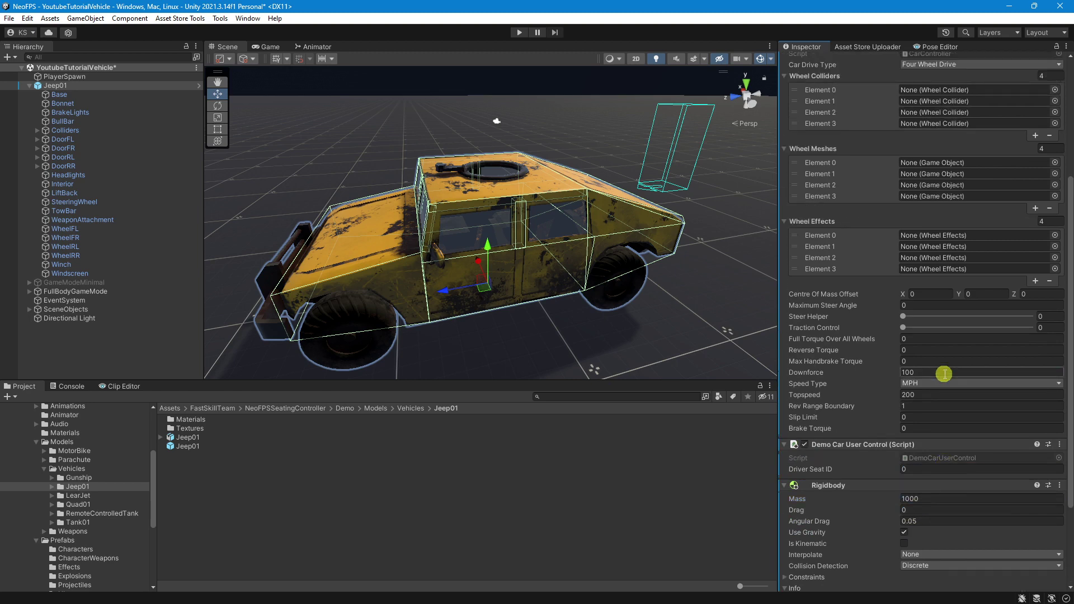
{"action": "scroll", "coordinate": [944, 374], "scroll_direction": "down", "scroll_amount": 1}
{"action": "scroll", "coordinate": [1001, 297], "scroll_direction": "down", "scroll_amount": 1}
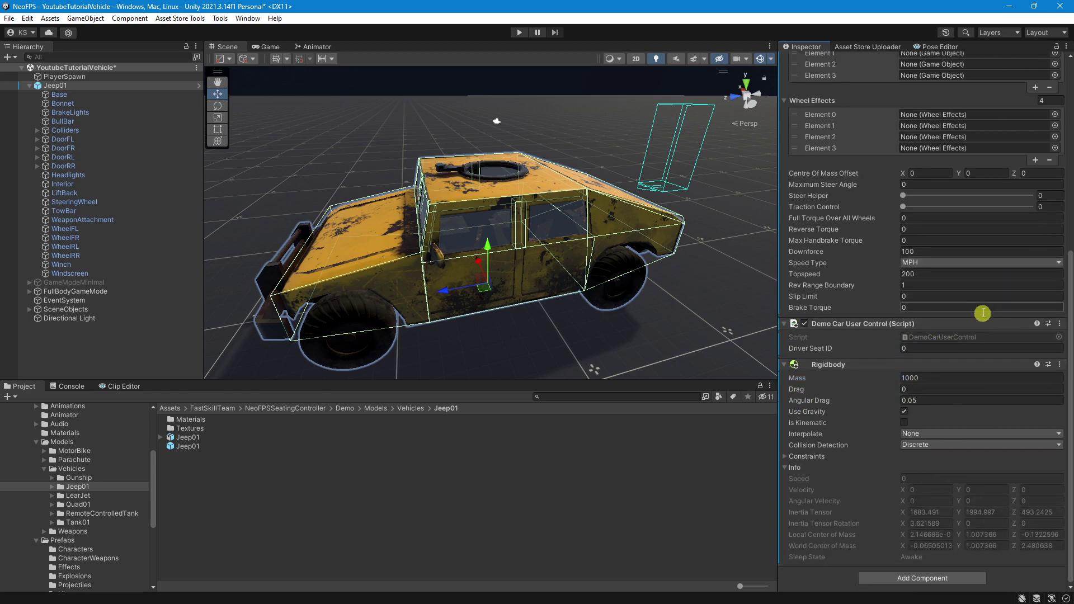
- Create an empty child object under each of the four wheels, WheelFL, WheelFR, WheelRL and WheelRR
{"action": "scroll", "coordinate": [983, 312], "scroll_direction": "up", "scroll_amount": 5}
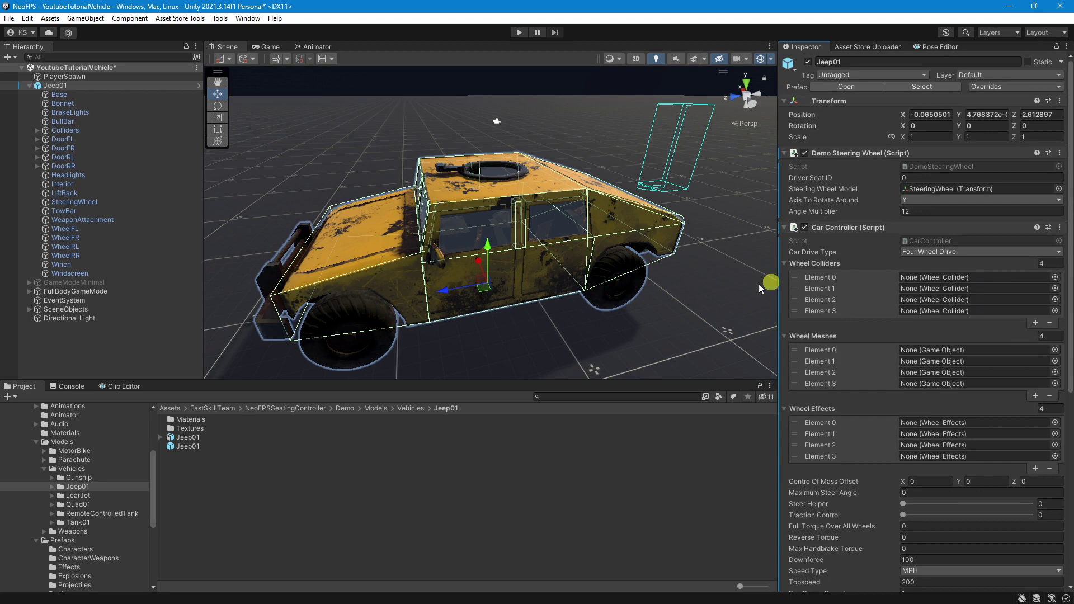
{"action": "left_click", "coordinate": [77, 229]}
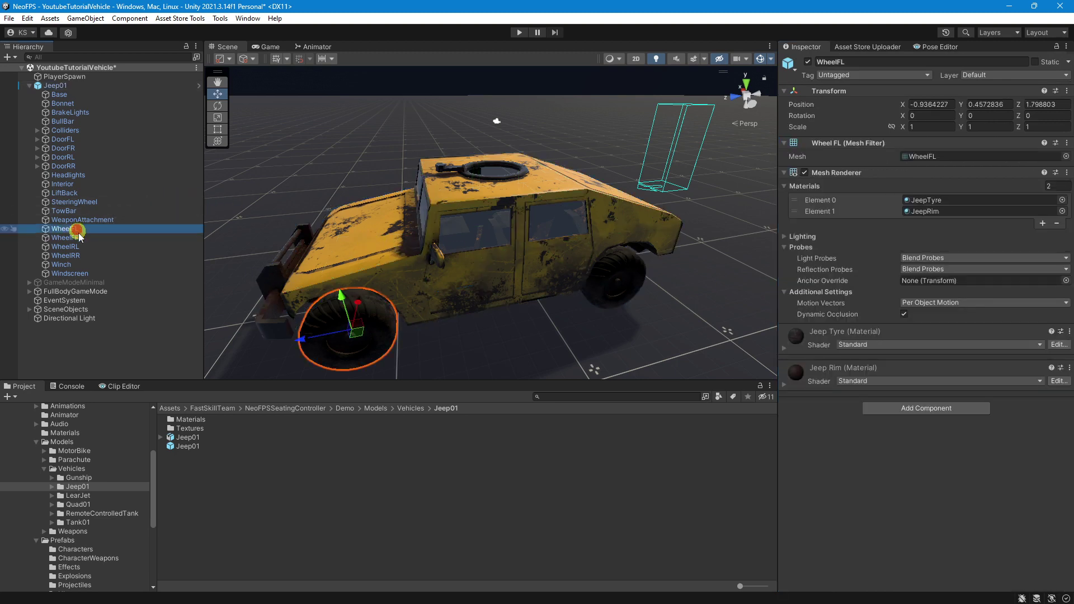
{"action": "left_click", "coordinate": [89, 256], "text": "shift"}
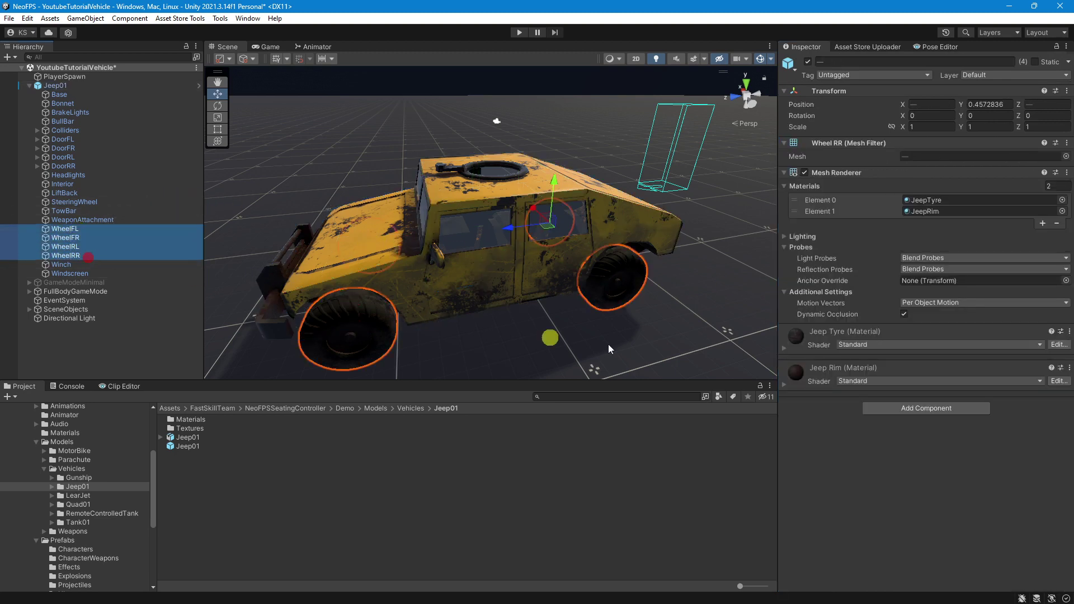
{"action": "right_click", "coordinate": [91, 232]}
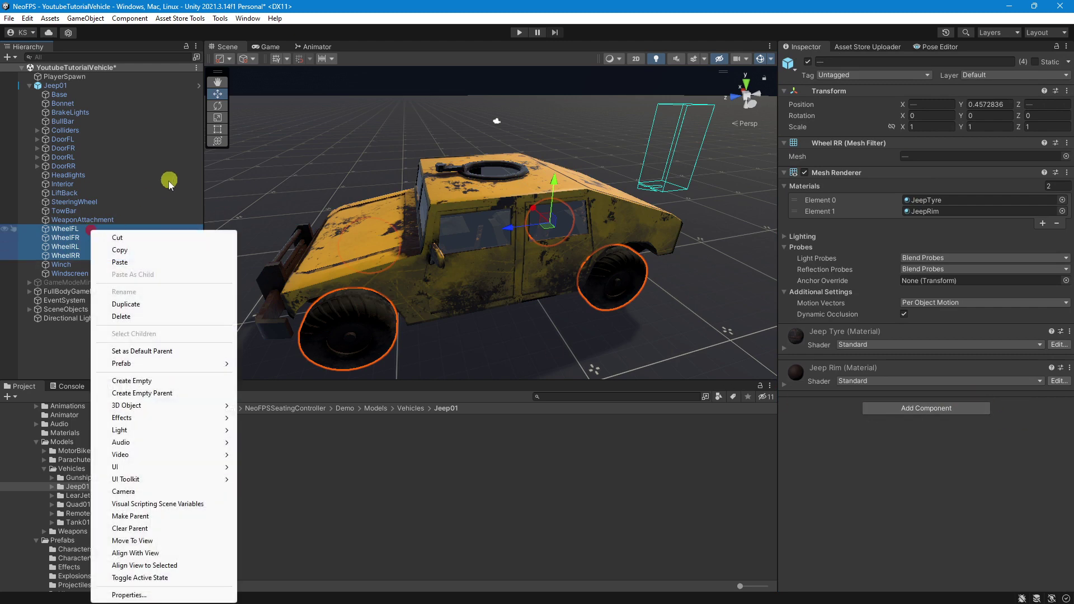
{"action": "left_click", "coordinate": [144, 383]}
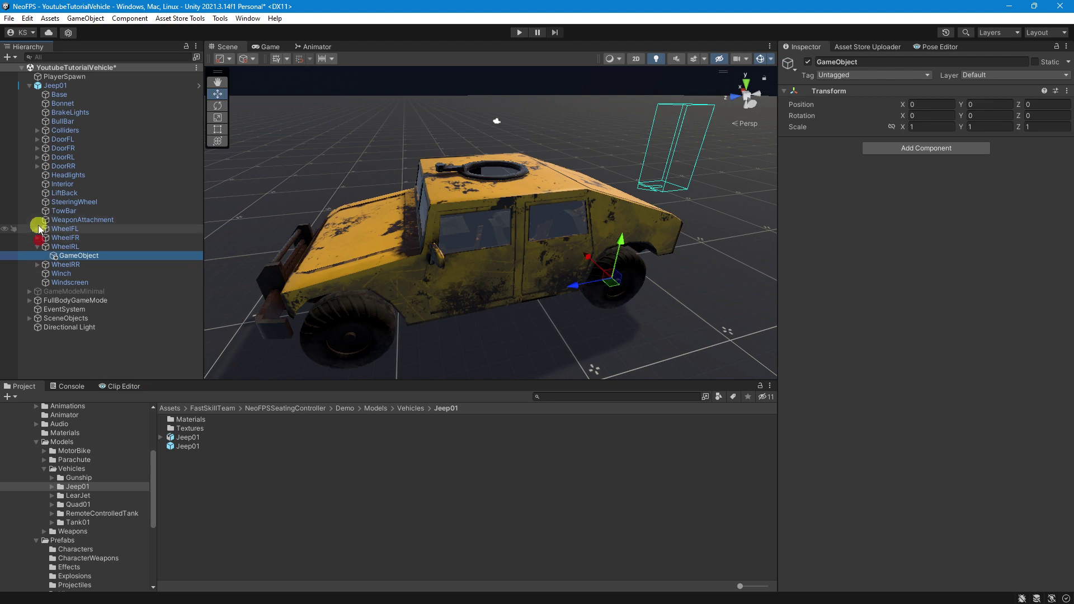
- Rename the empty child under WheelRR as RR and the one under WheelRL as RL
{"action": "left_click", "coordinate": [37, 229]}
{"action": "left_click", "coordinate": [37, 247]}
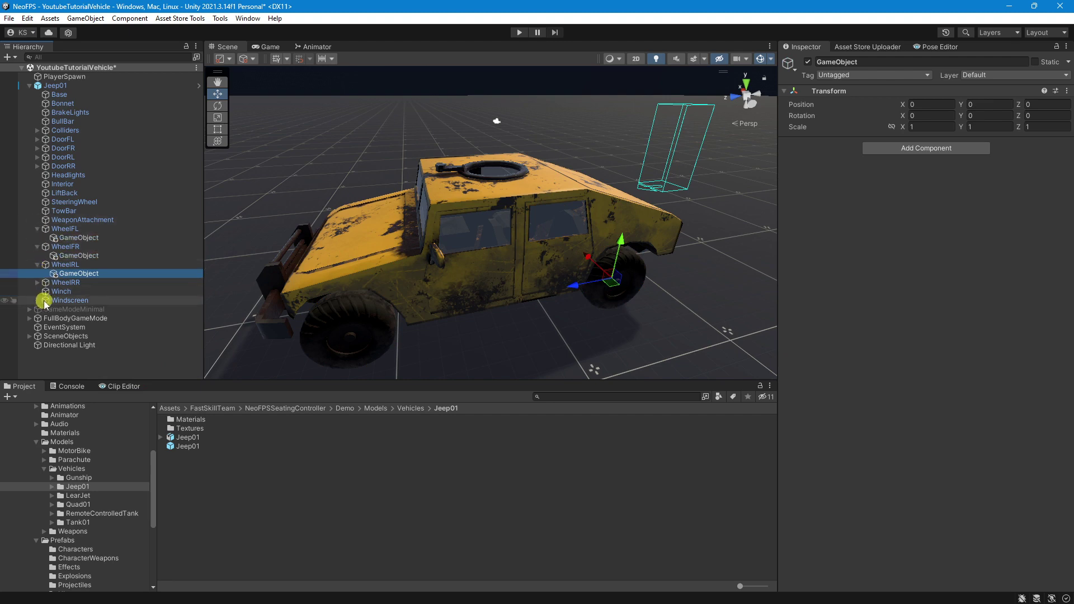
{"action": "left_click", "coordinate": [37, 282]}
{"action": "left_click", "coordinate": [75, 291]}
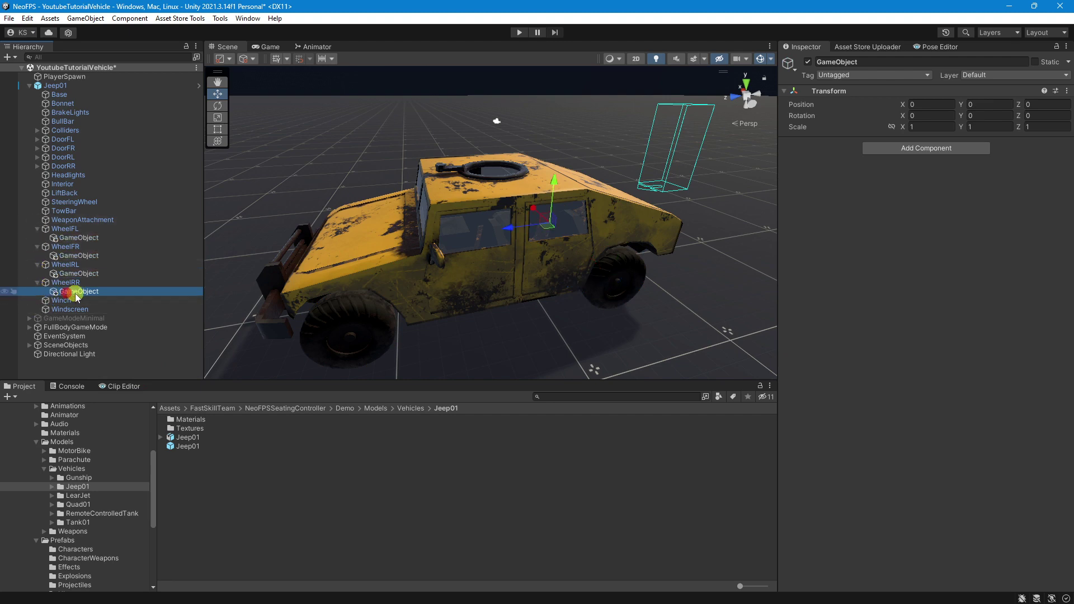
{"action": "left_click", "coordinate": [75, 291]}
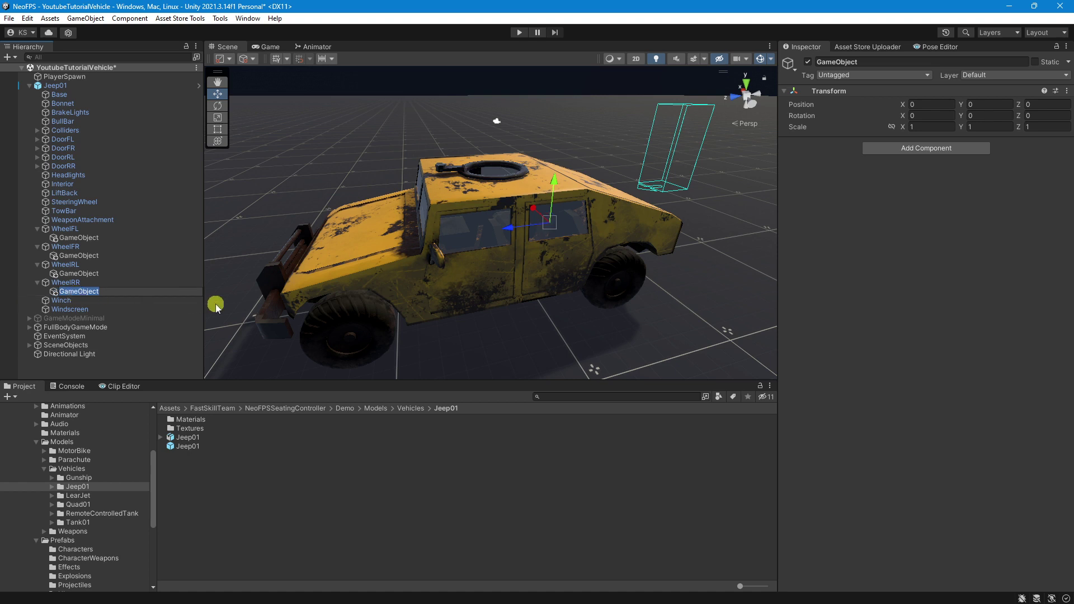
{"action": "type", "text": "RR"}
{"action": "left_click", "coordinate": [88, 273]}
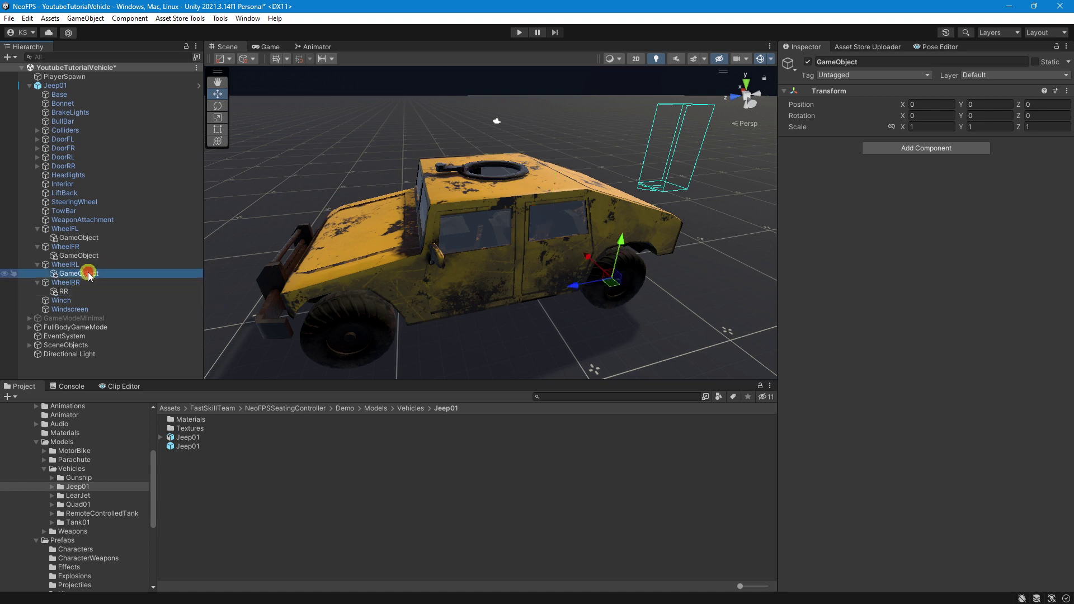
{"action": "left_click", "coordinate": [89, 273]}
{"action": "type", "text": "R"}
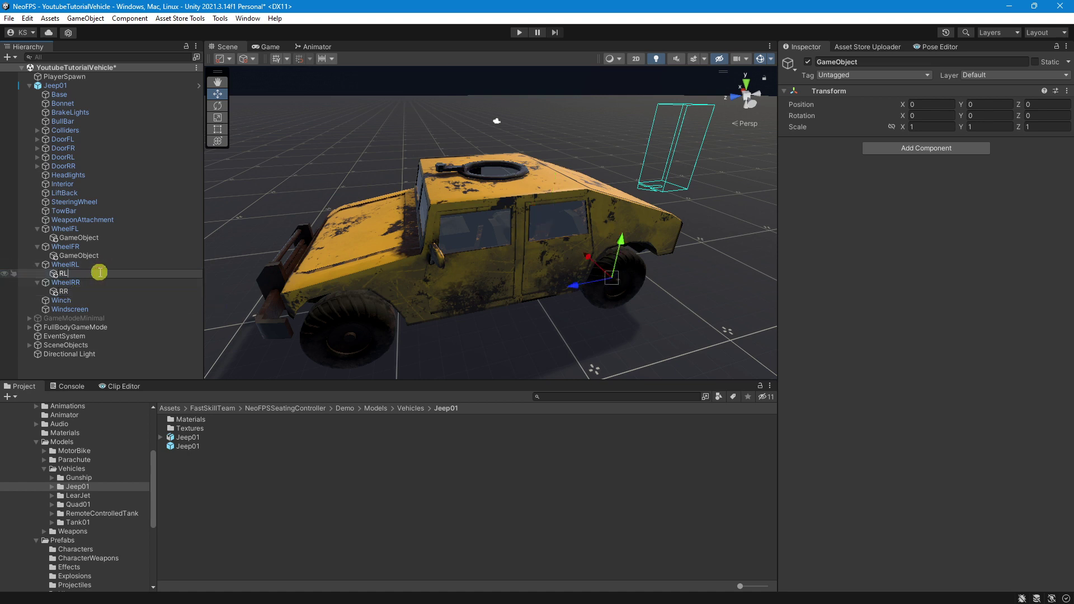
{"action": "type", "text": "L"}
- Rename the empty child under WheelFR as FR and the one under WheelFL as FL
{"action": "double_click", "coordinate": [84, 255]}
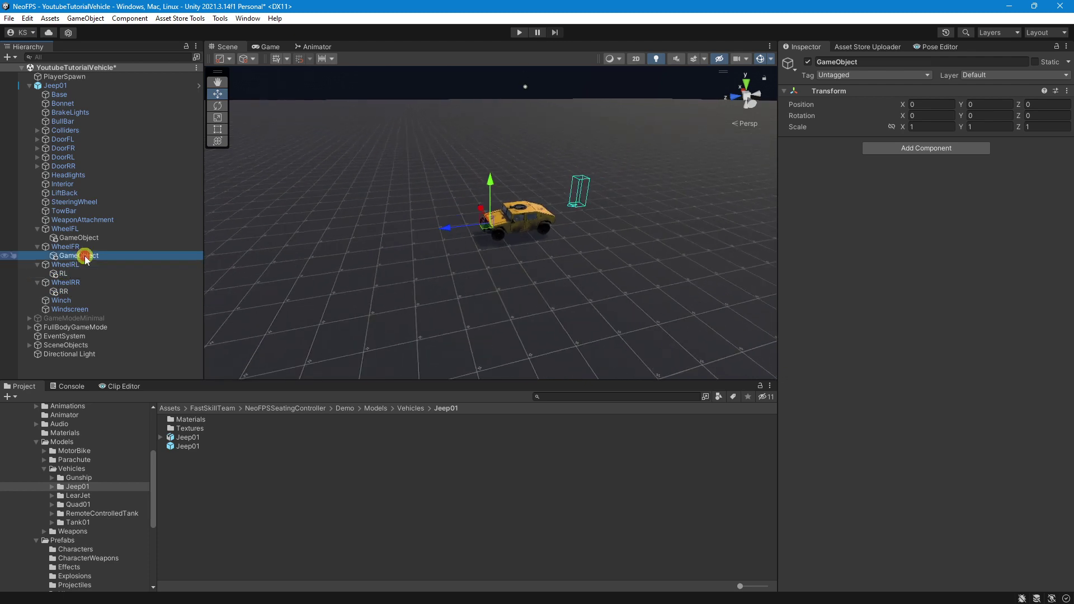
{"action": "left_click", "coordinate": [85, 256]}
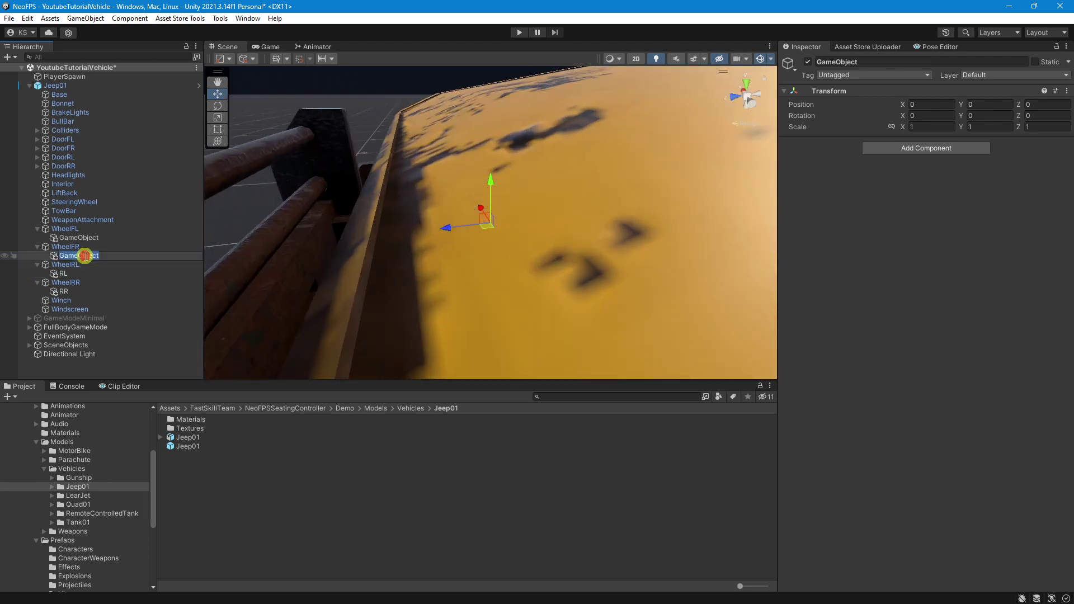
{"action": "type", "text": "FR"}
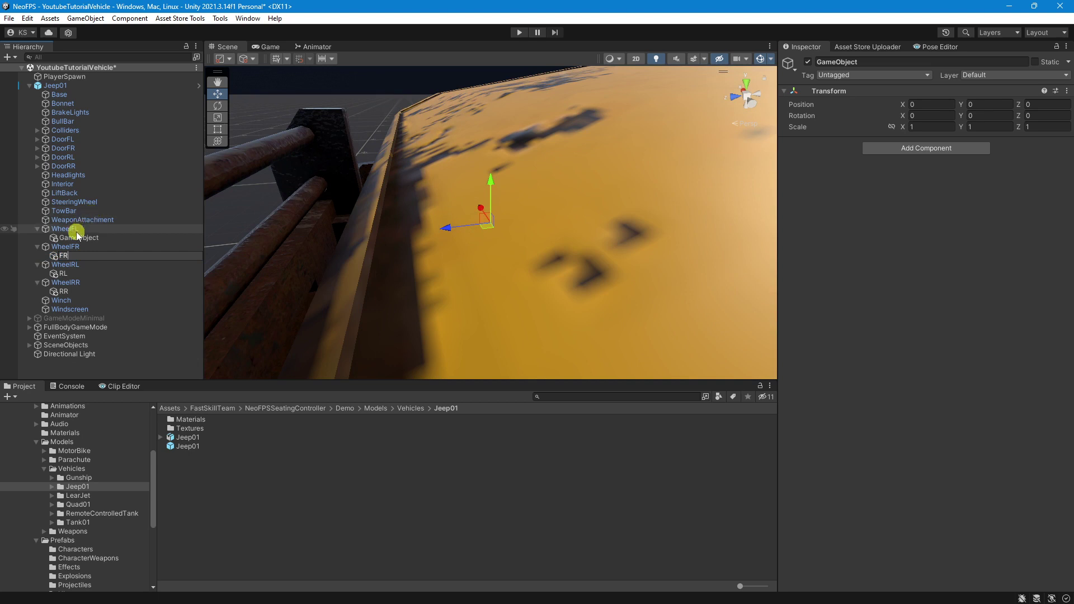
{"action": "left_click", "coordinate": [88, 239]}
{"action": "left_click", "coordinate": [88, 239]}
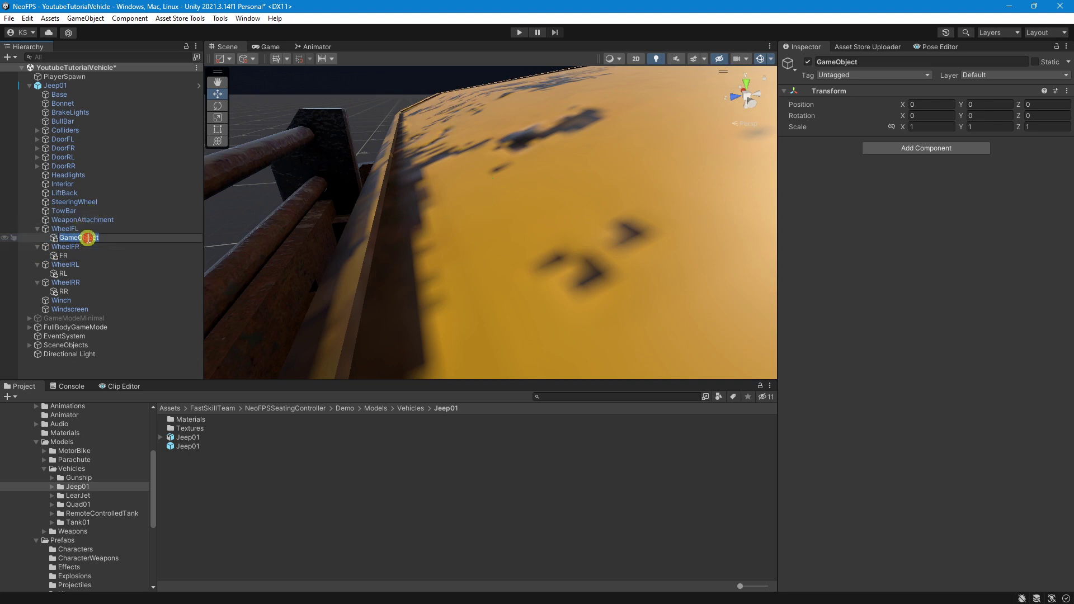
{"action": "type", "text": "FL"}
{"action": "key", "text": "Return"}
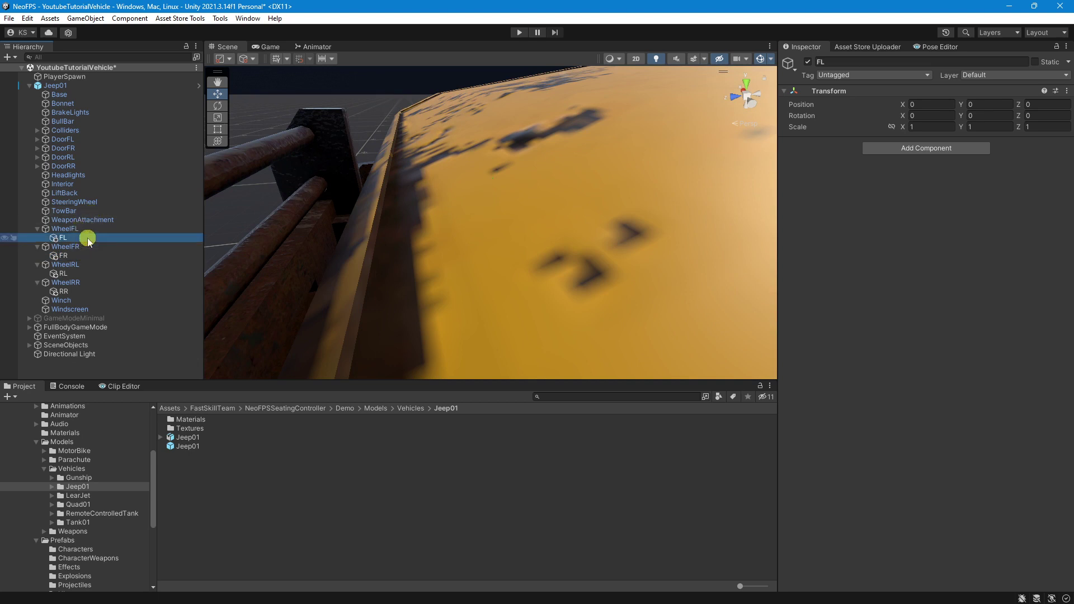
- Add a Wheel Collider component to FL, FR, RL and RR together
{"action": "left_click", "coordinate": [75, 256], "text": "ctrl"}
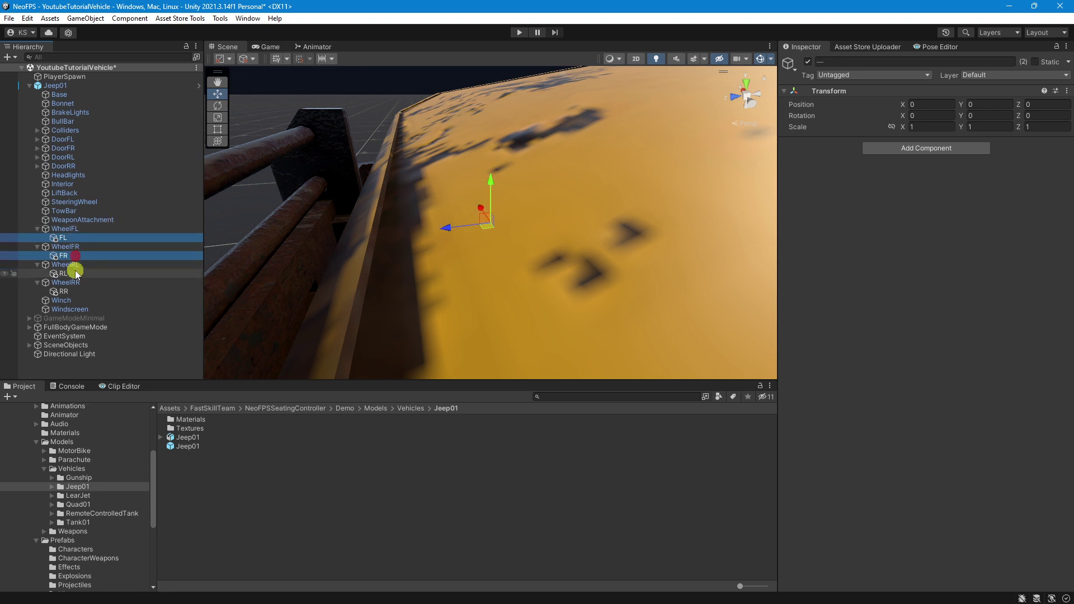
{"action": "left_click", "coordinate": [75, 274], "text": "ctrl"}
{"action": "left_click", "coordinate": [63, 292], "text": "ctrl"}
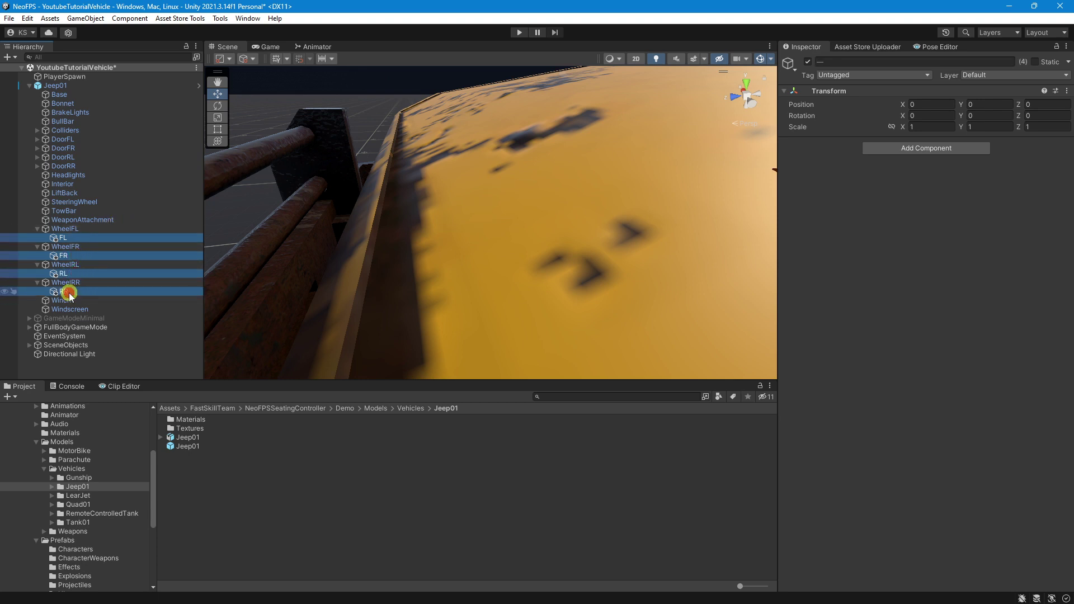
{"action": "left_click", "coordinate": [896, 148]}
{"action": "type", "text": "rigi"}
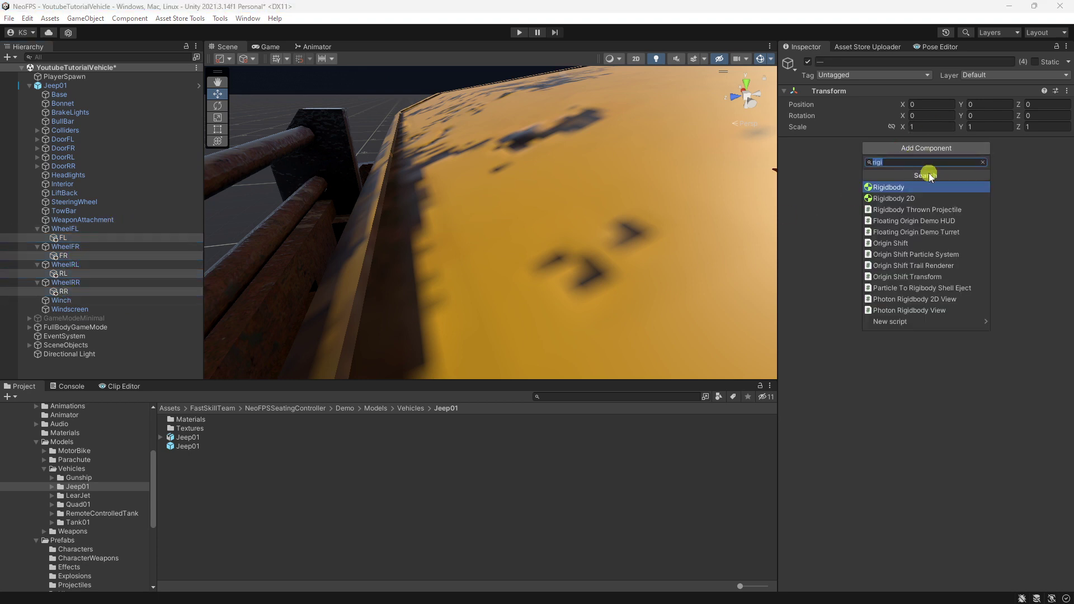
{"action": "type", "text": "wheel"}
{"action": "key", "text": "Return"}
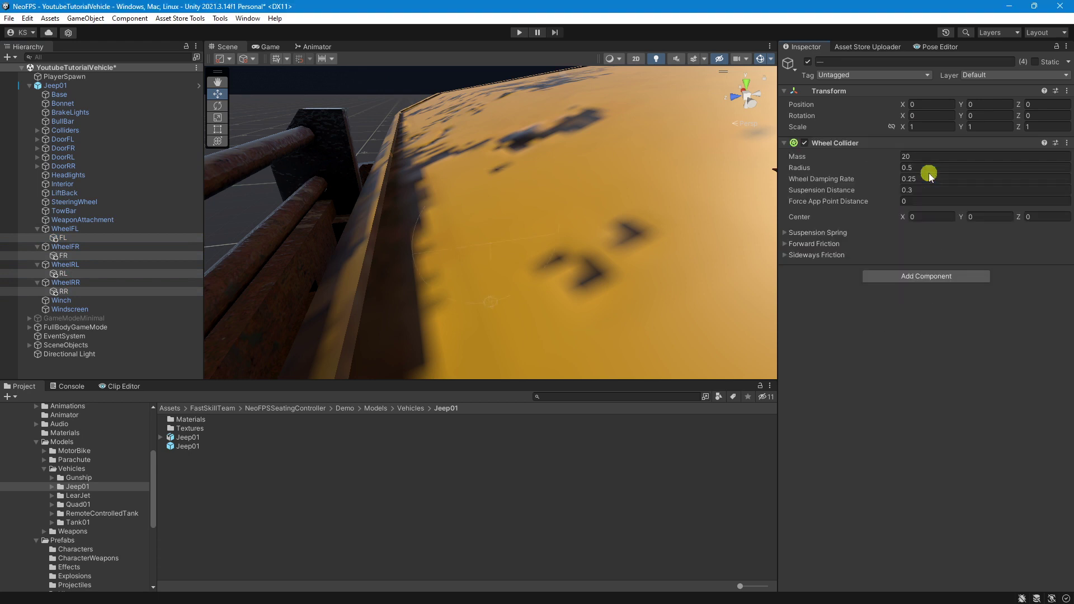
- Add the Wheel Effects script to the four wheel children and assign the SkidTrail prefab from Prefabs/Effects as their Skid Trail Prefab
{"action": "left_click", "coordinate": [905, 278]}
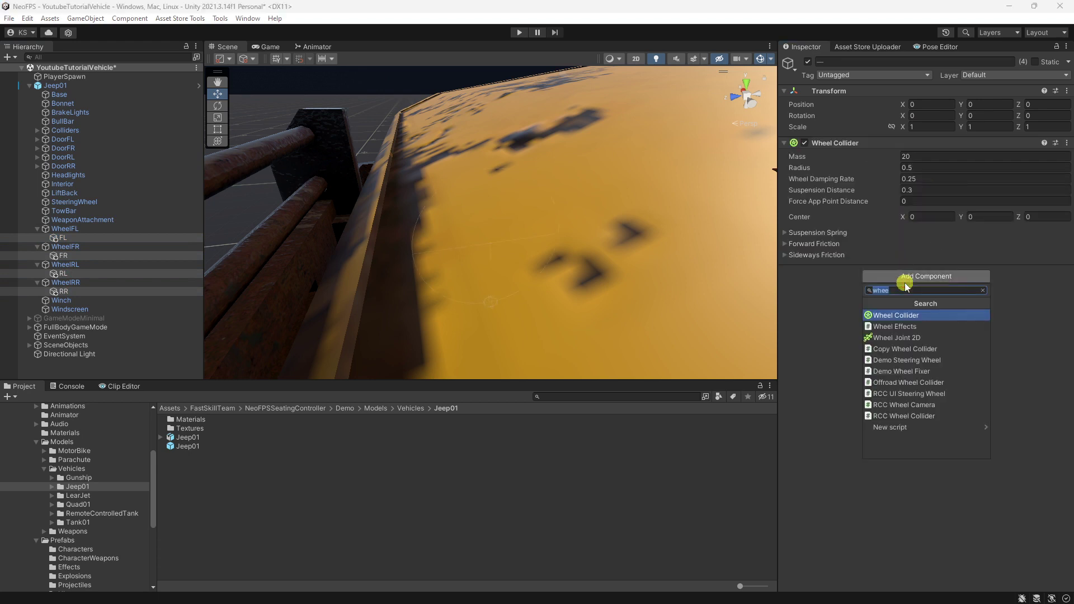
{"action": "left_click", "coordinate": [894, 326]}
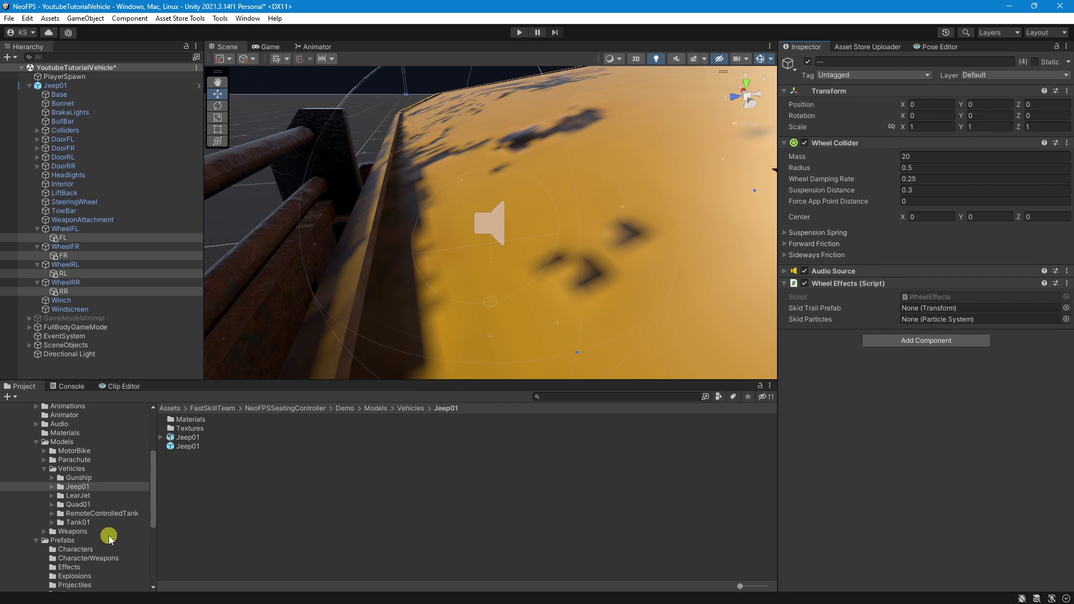
{"action": "scroll", "coordinate": [101, 511], "scroll_direction": "down", "scroll_amount": 1}
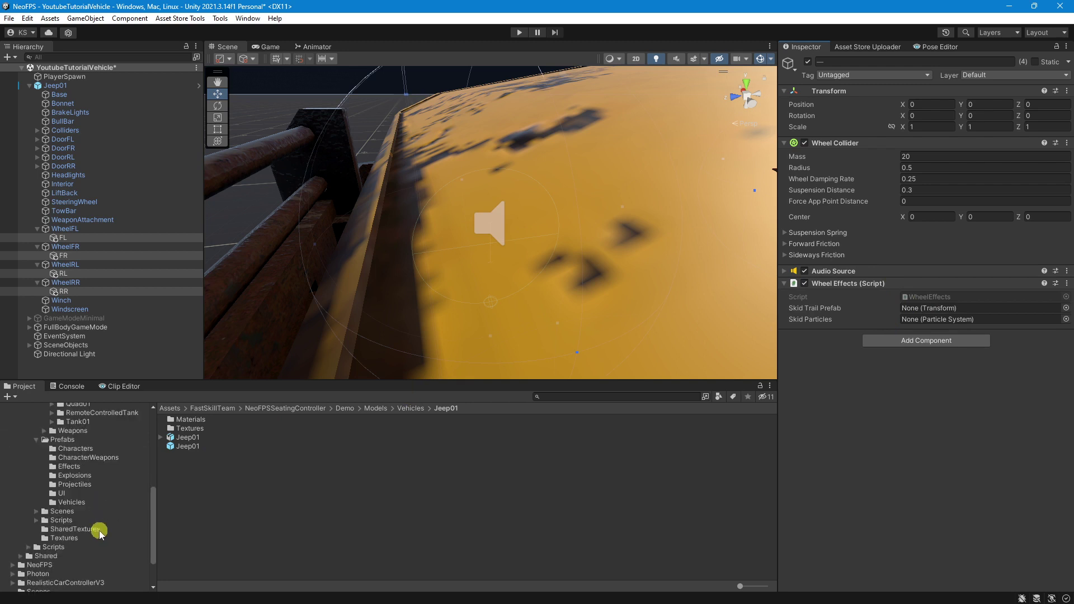
{"action": "left_click", "coordinate": [69, 467]}
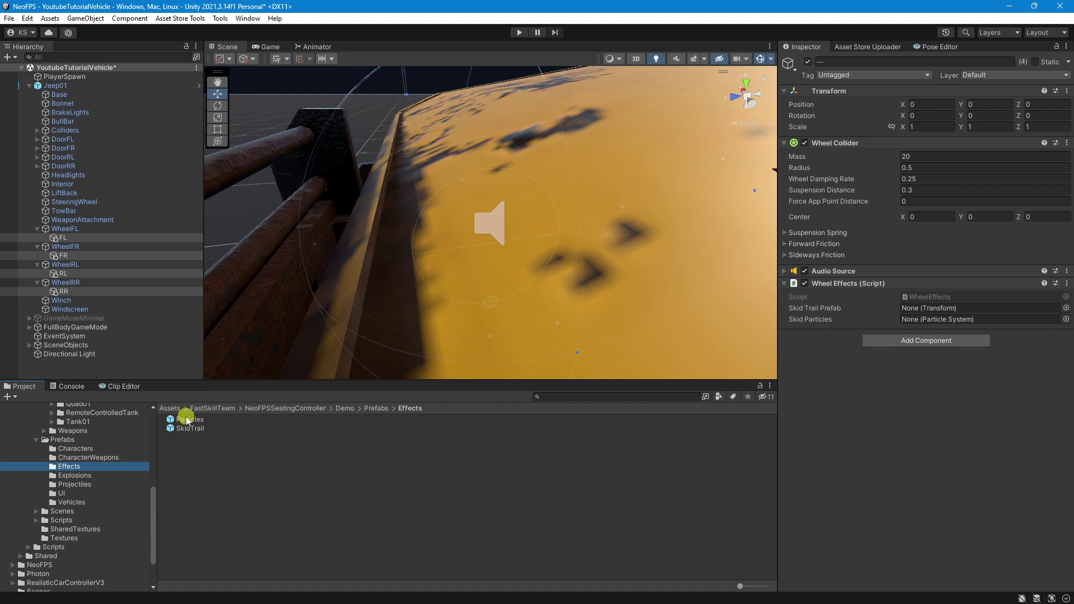
{"action": "left_click_drag", "start_coordinate": [186, 429], "coordinate": [920, 307]}
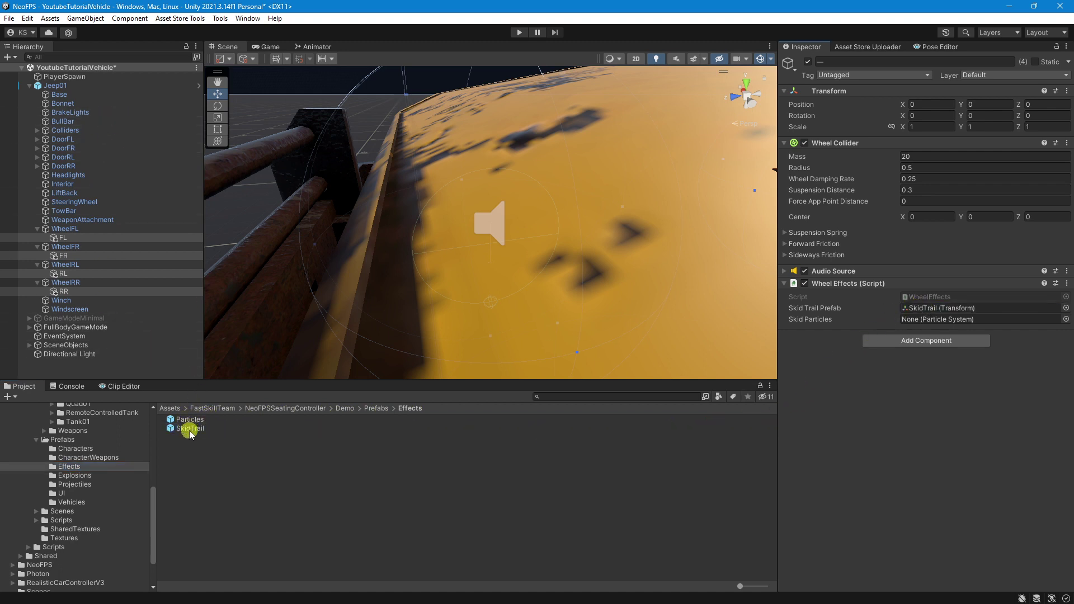
{"action": "left_click_drag", "start_coordinate": [190, 428], "coordinate": [75, 86]}
{"action": "left_click", "coordinate": [85, 238]}
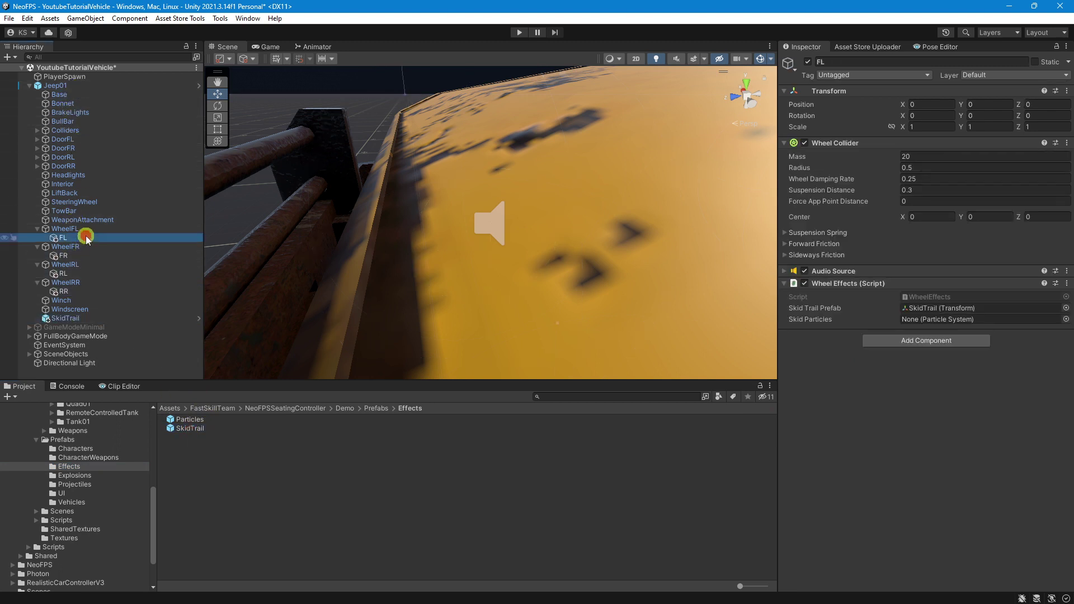
{"action": "left_click", "coordinate": [63, 256], "text": "ctrl"}
{"action": "left_click", "coordinate": [66, 273], "text": "ctrl"}
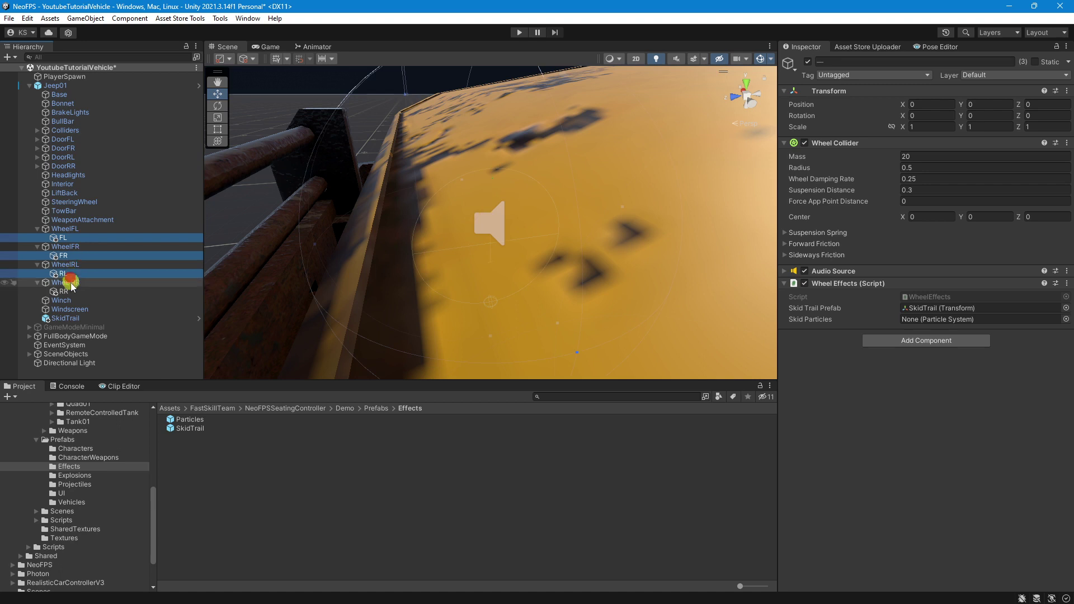
{"action": "left_click", "coordinate": [66, 290], "text": "ctrl"}
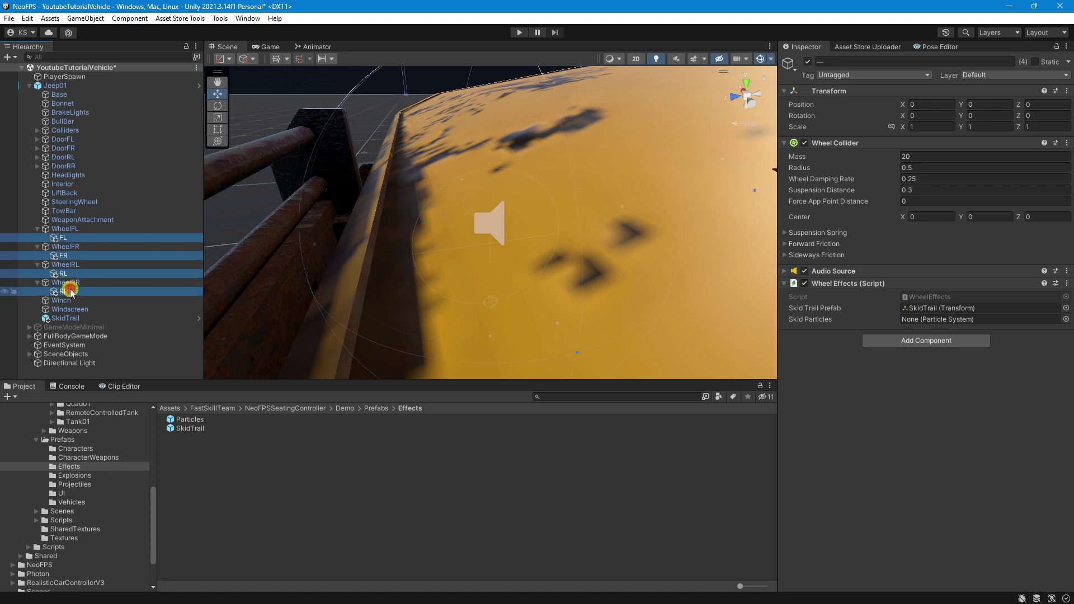
{"action": "left_click", "coordinate": [90, 317]}
{"action": "key", "text": "Delete"}
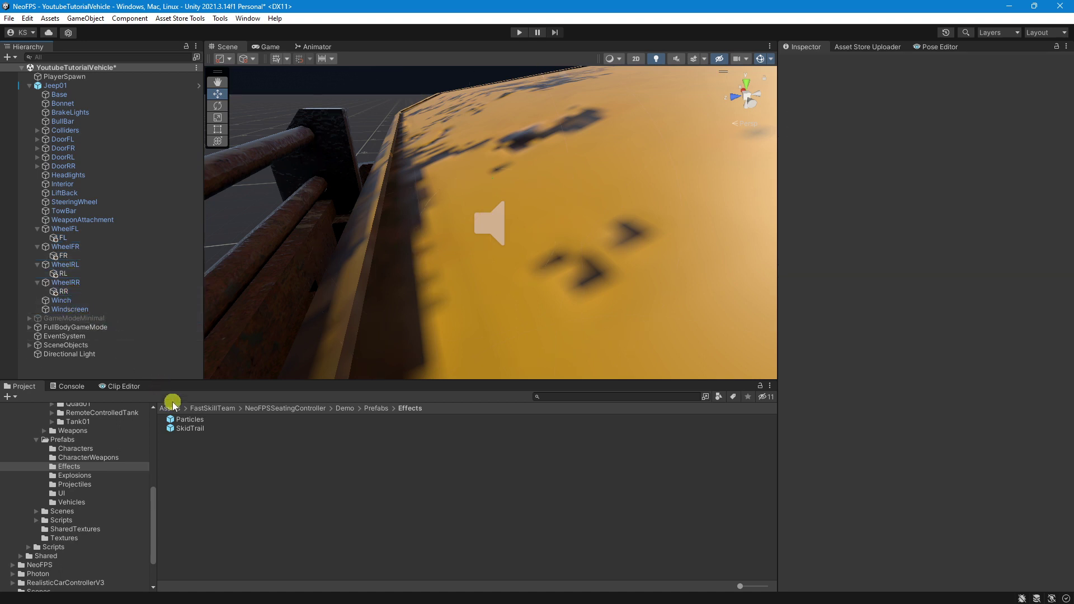
- Place the Particles prefab under Jeep01 and assign its ParticleBurnoutSmoke child as Skid Particles on FL, FR, RL and RR
{"action": "left_click_drag", "start_coordinate": [201, 432], "coordinate": [65, 87]}
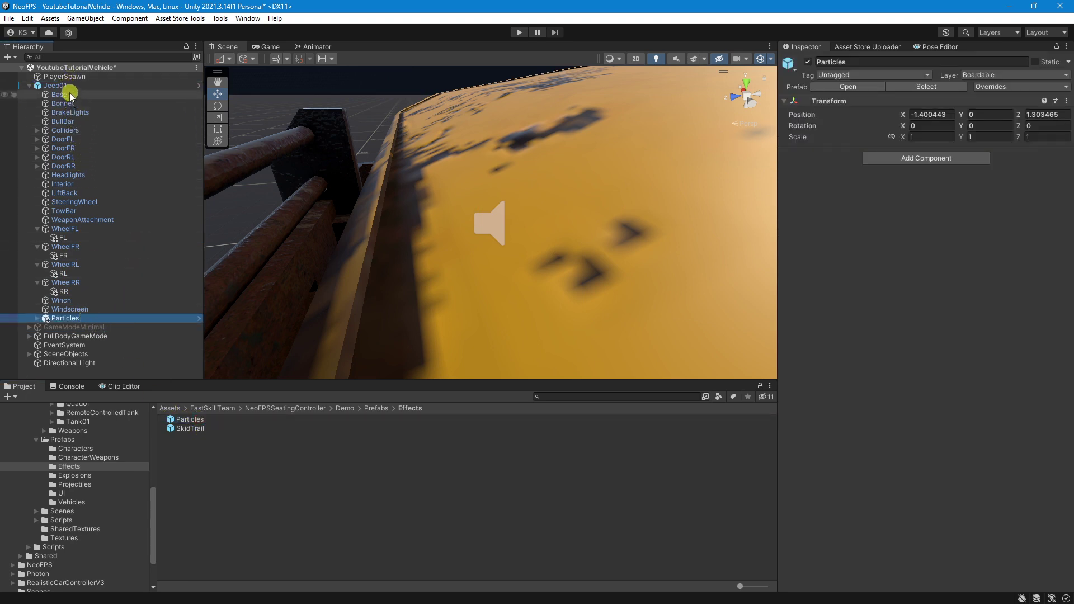
{"action": "left_click", "coordinate": [86, 237]}
{"action": "left_click", "coordinate": [86, 256], "text": "ctrl"}
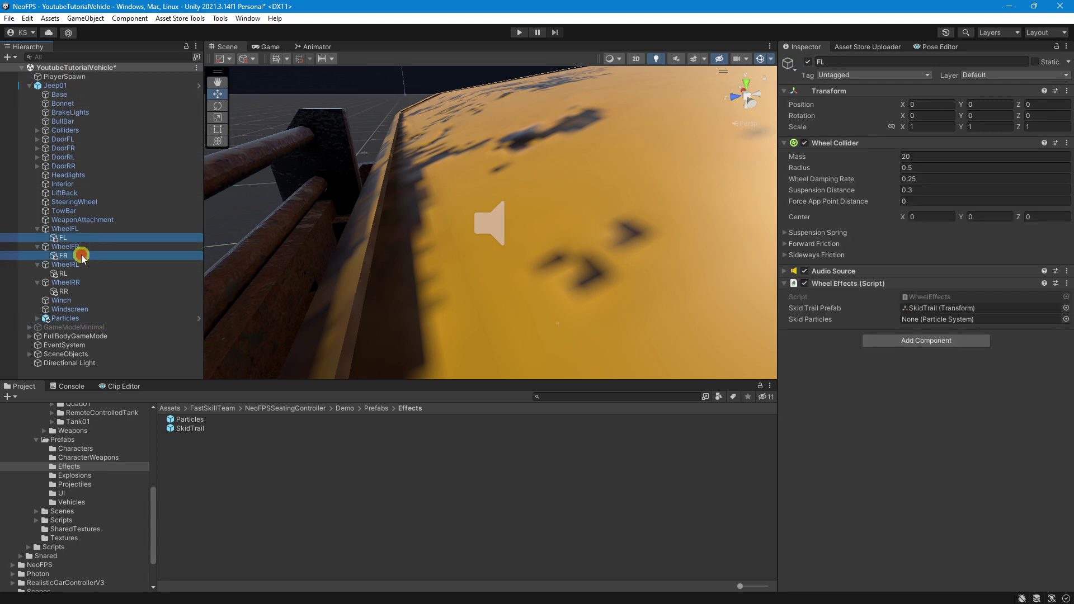
{"action": "left_click", "coordinate": [81, 273], "text": "ctrl"}
{"action": "left_click", "coordinate": [73, 291], "text": "ctrl"}
{"action": "left_click_drag", "start_coordinate": [69, 317], "coordinate": [967, 319]}
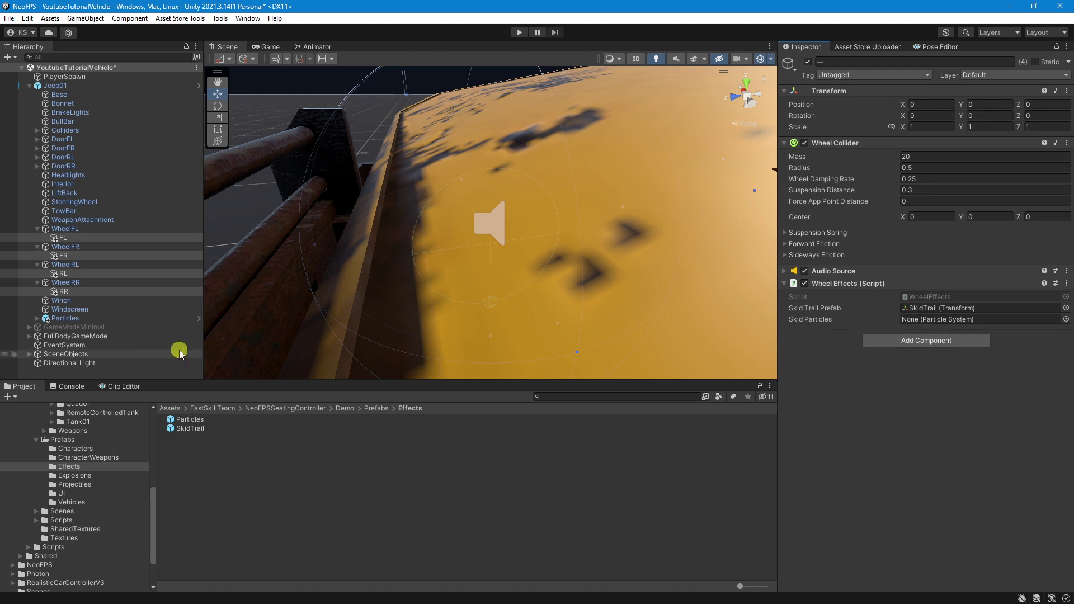
{"action": "left_click", "coordinate": [38, 318]}
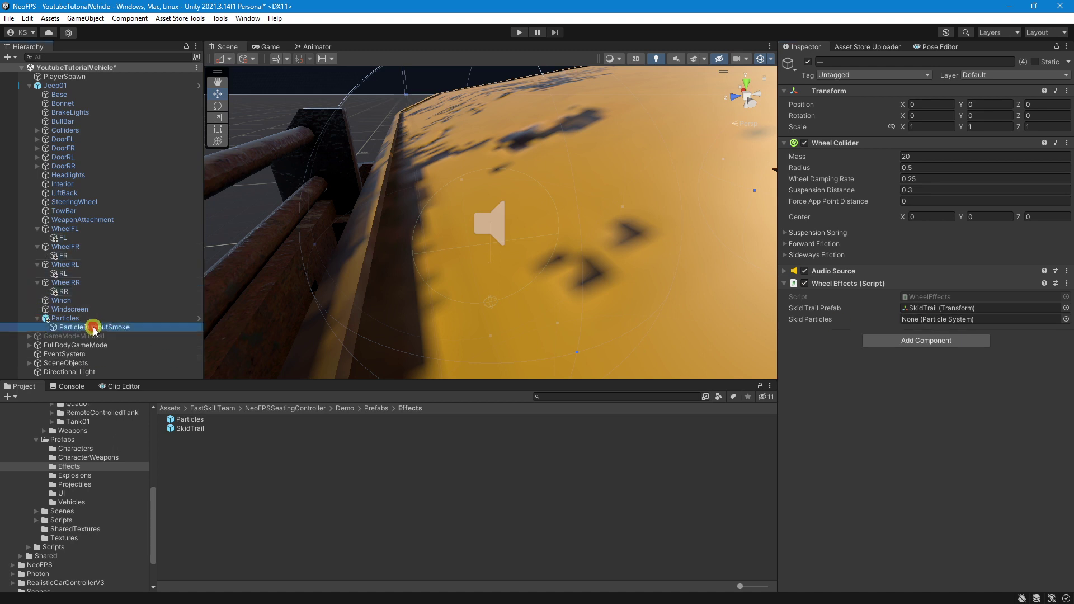
{"action": "left_click_drag", "start_coordinate": [91, 327], "coordinate": [945, 320]}
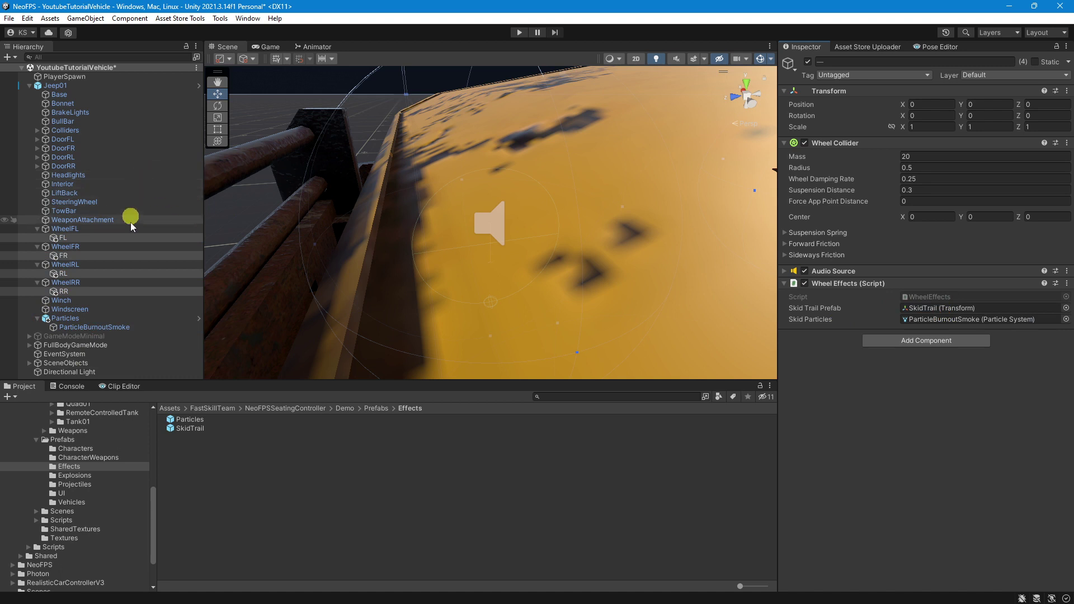
- Assign FL, FR, RL and RR to Wheel Colliders elements 0 to 3 of Jeep01's Car Controller
{"action": "left_click", "coordinate": [102, 87]}
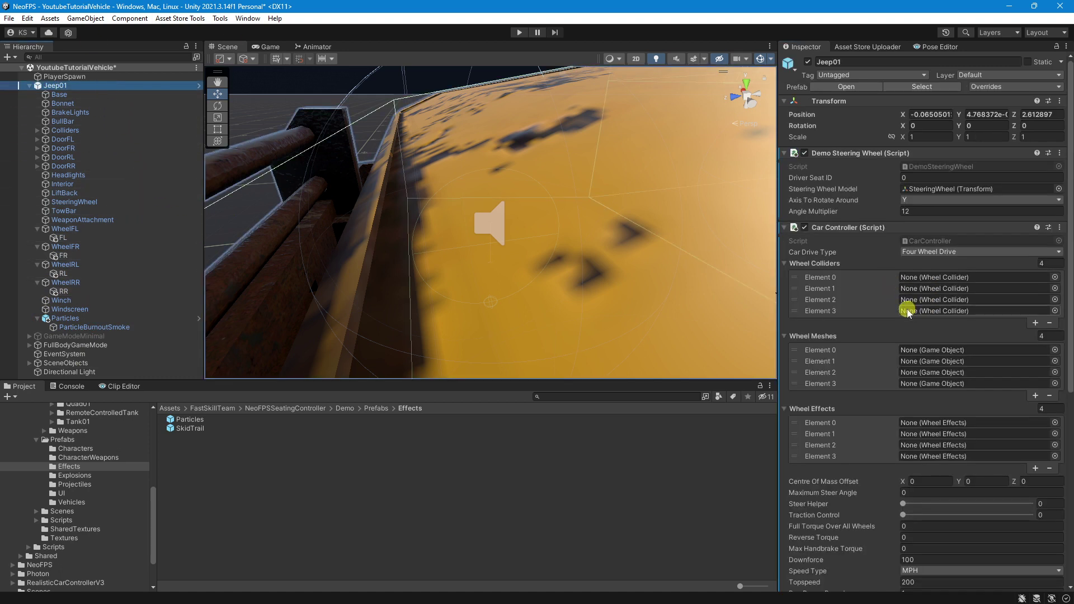
{"action": "scroll", "coordinate": [918, 290], "scroll_direction": "down", "scroll_amount": 1}
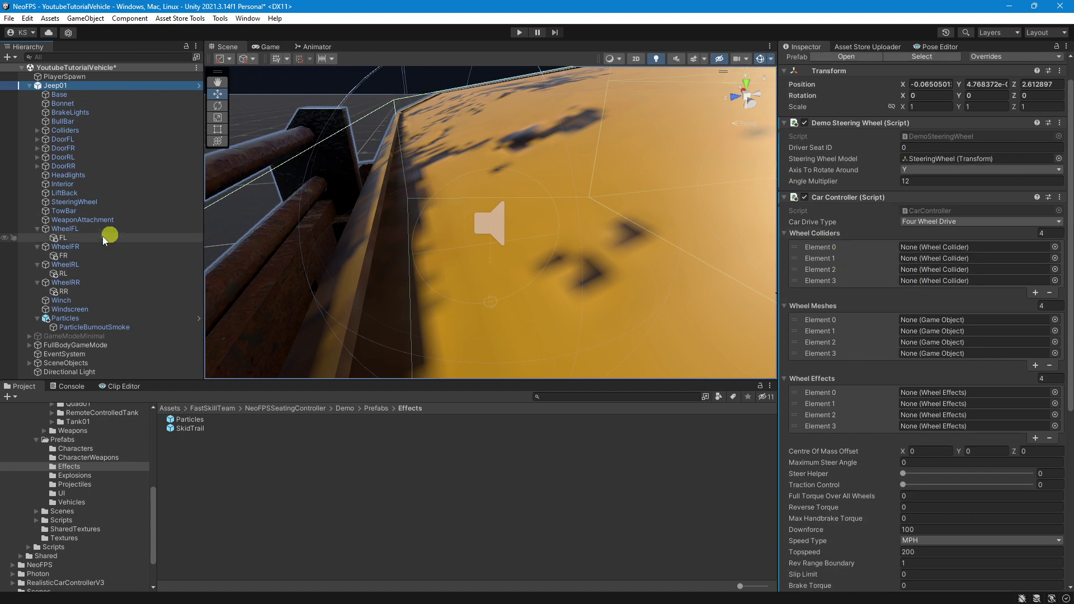
{"action": "left_click_drag", "start_coordinate": [88, 244], "coordinate": [931, 250]}
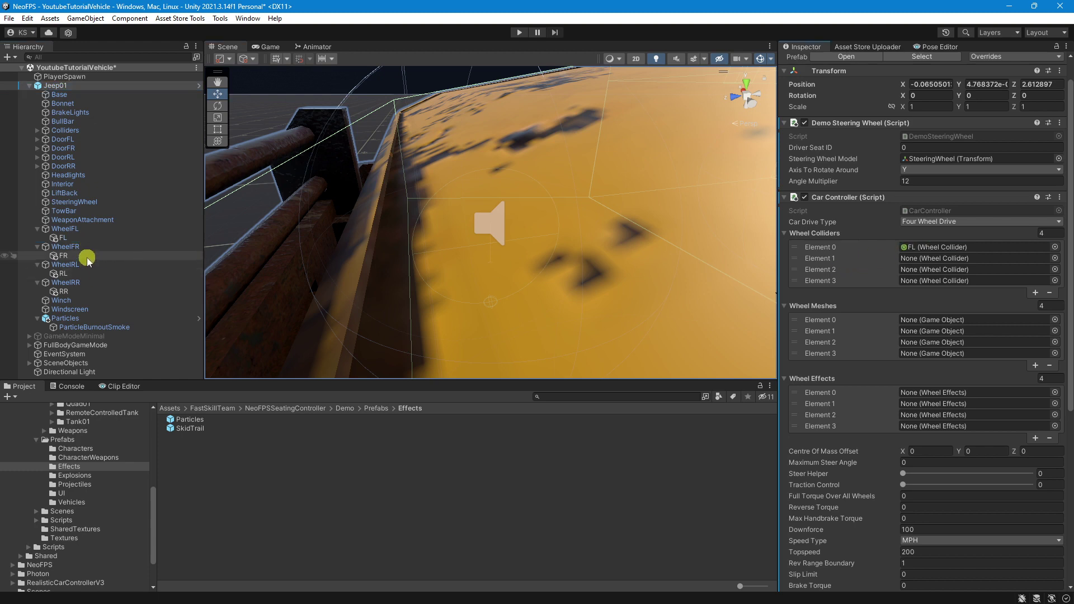
{"action": "left_click_drag", "start_coordinate": [88, 256], "coordinate": [951, 259]}
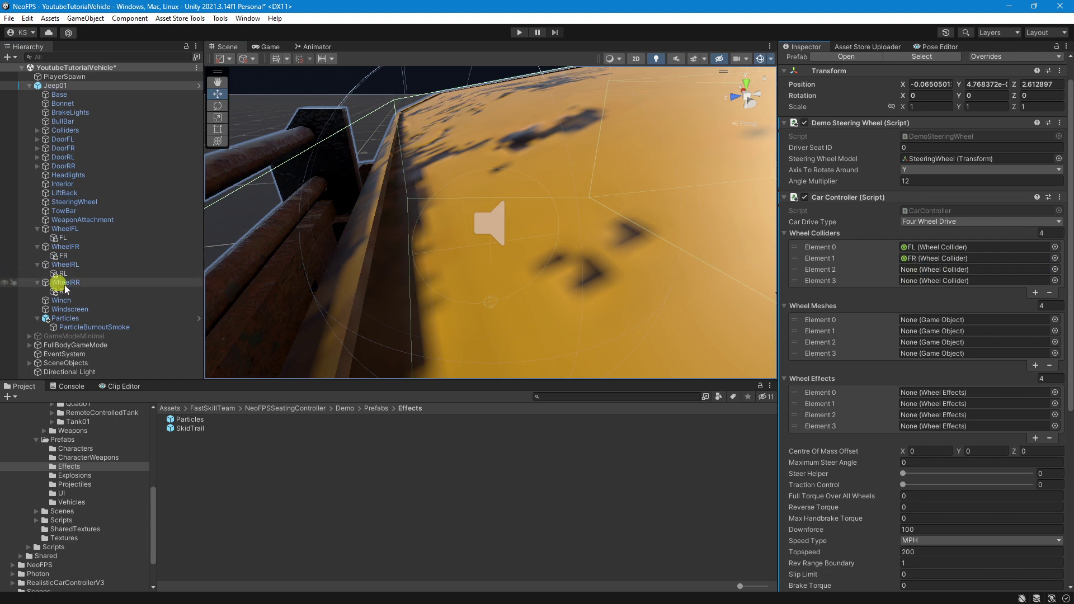
{"action": "left_click_drag", "start_coordinate": [88, 278], "coordinate": [951, 269]}
{"action": "left_click_drag", "start_coordinate": [62, 291], "coordinate": [956, 283]}
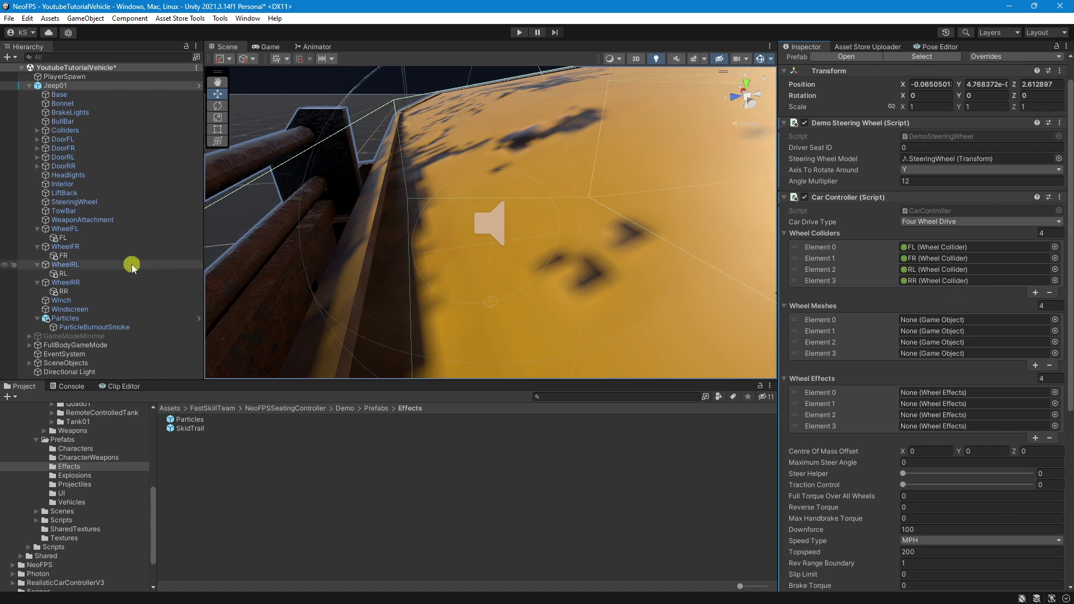
- Assign WheelFL, WheelFR, WheelRL and WheelRR to Wheel Meshes elements 0 to 3 of Jeep01's Car Controller
{"action": "left_click_drag", "start_coordinate": [71, 229], "coordinate": [945, 322]}
{"action": "left_click_drag", "start_coordinate": [66, 246], "coordinate": [942, 331]}
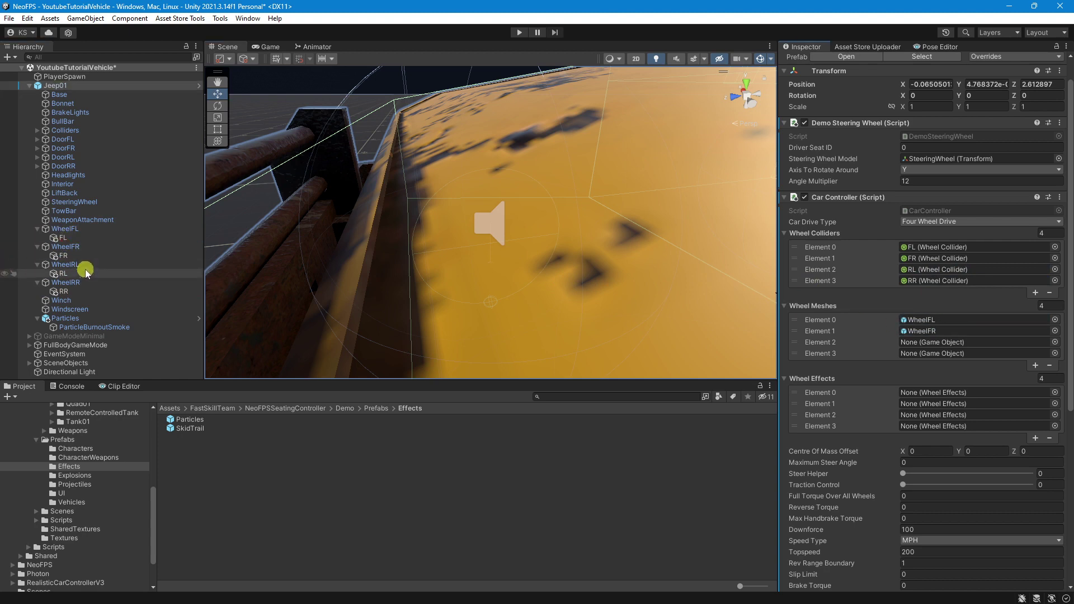
{"action": "left_click_drag", "start_coordinate": [88, 263], "coordinate": [975, 343]}
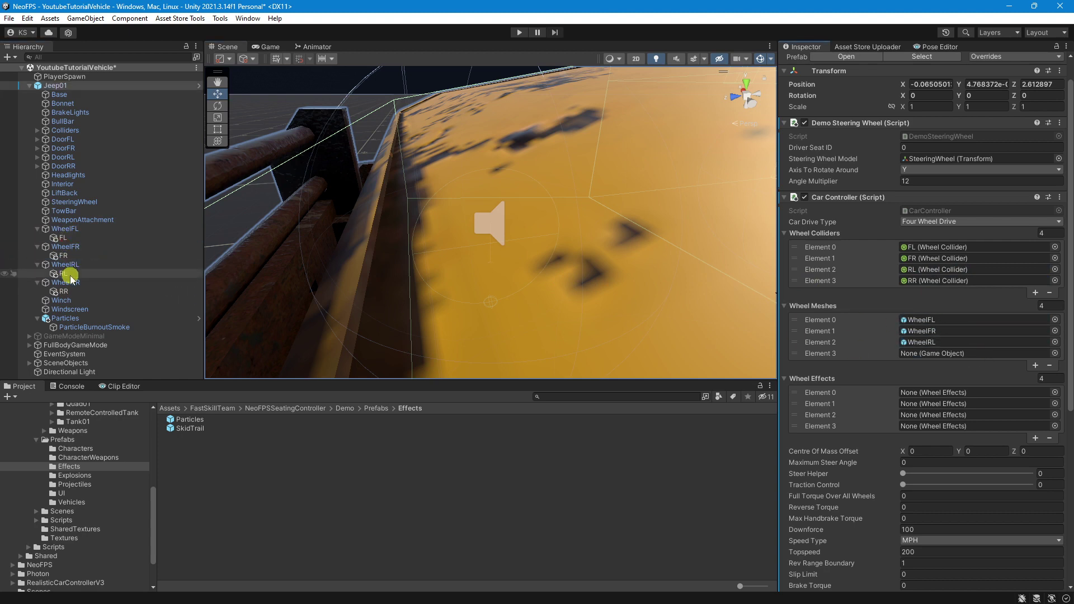
{"action": "left_click_drag", "start_coordinate": [66, 283], "coordinate": [901, 352]}
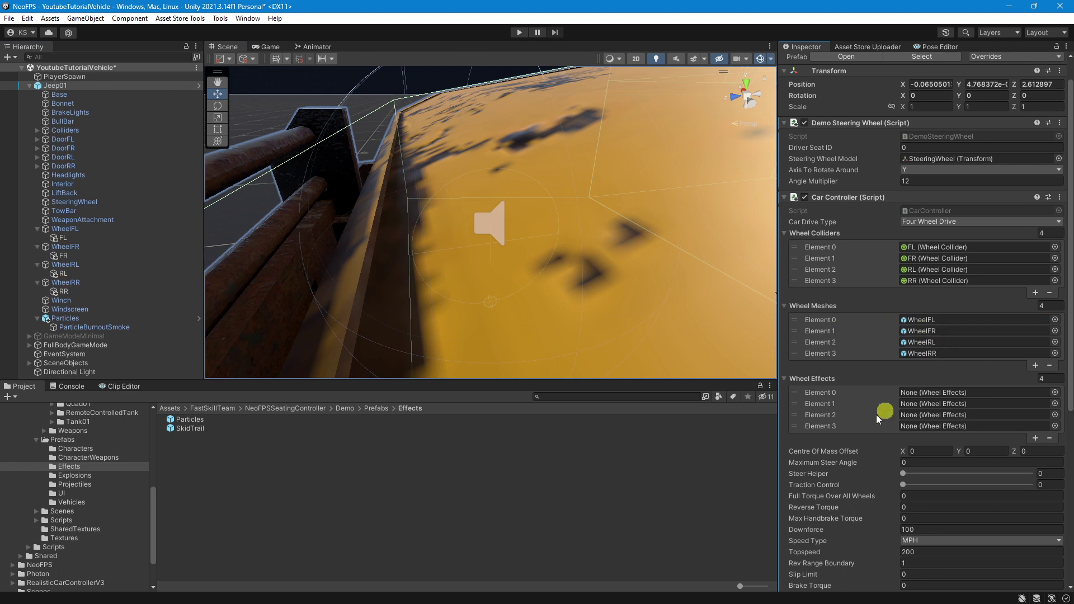
- Assign FL, FR, RL and RR to Wheel Effects elements 0 to 3 of Jeep01's Car Controller
{"action": "left_click", "coordinate": [73, 238]}
{"action": "left_click_drag", "start_coordinate": [74, 240], "coordinate": [928, 392]}
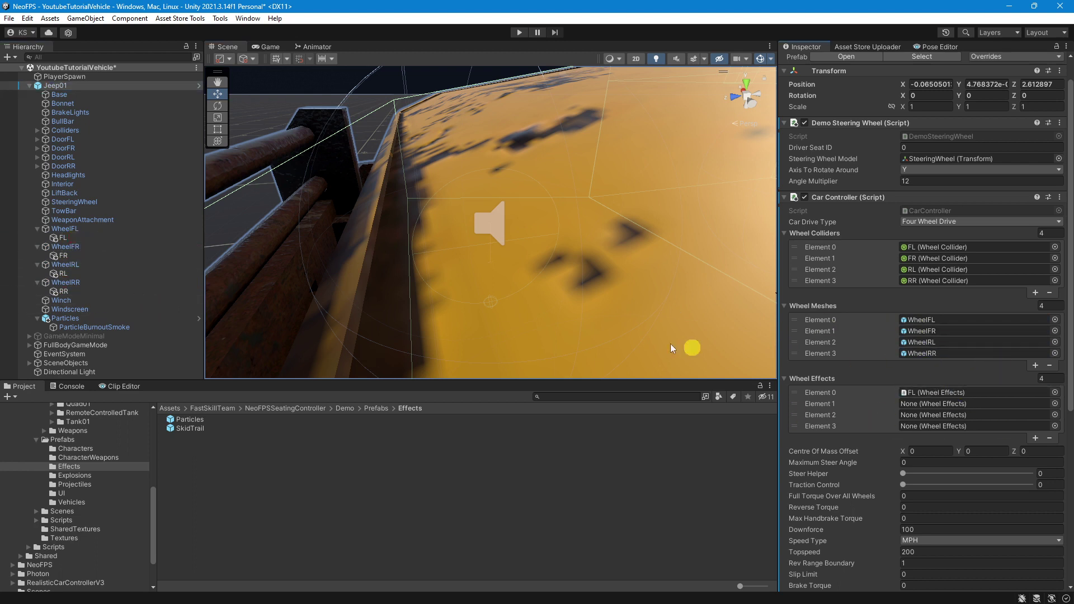
{"action": "left_click_drag", "start_coordinate": [79, 256], "coordinate": [946, 403]}
{"action": "left_click_drag", "start_coordinate": [66, 273], "coordinate": [921, 412]}
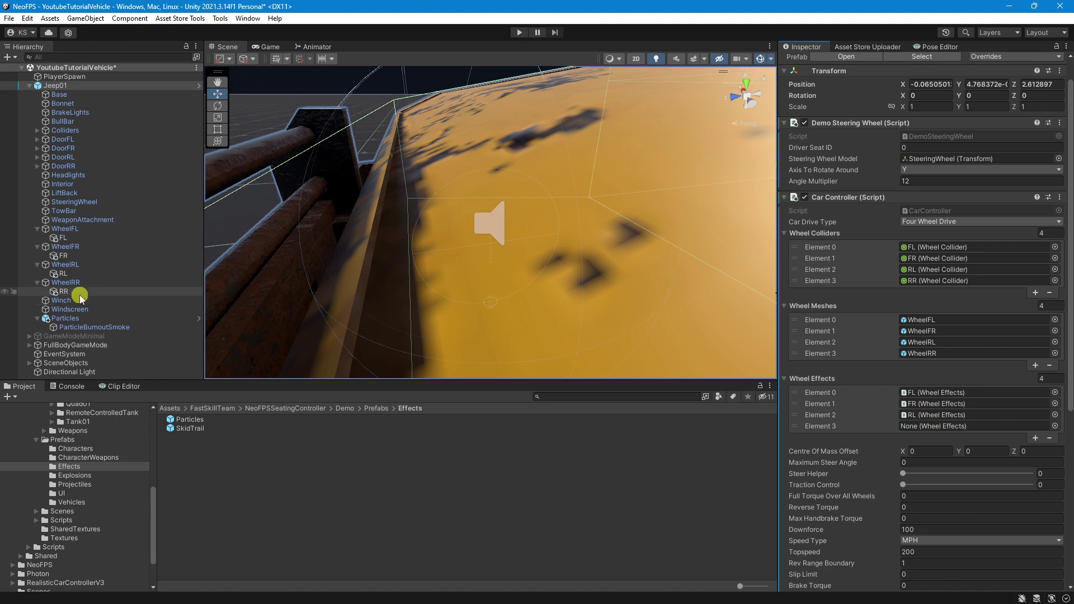
{"action": "left_click_drag", "start_coordinate": [80, 292], "coordinate": [952, 427]}
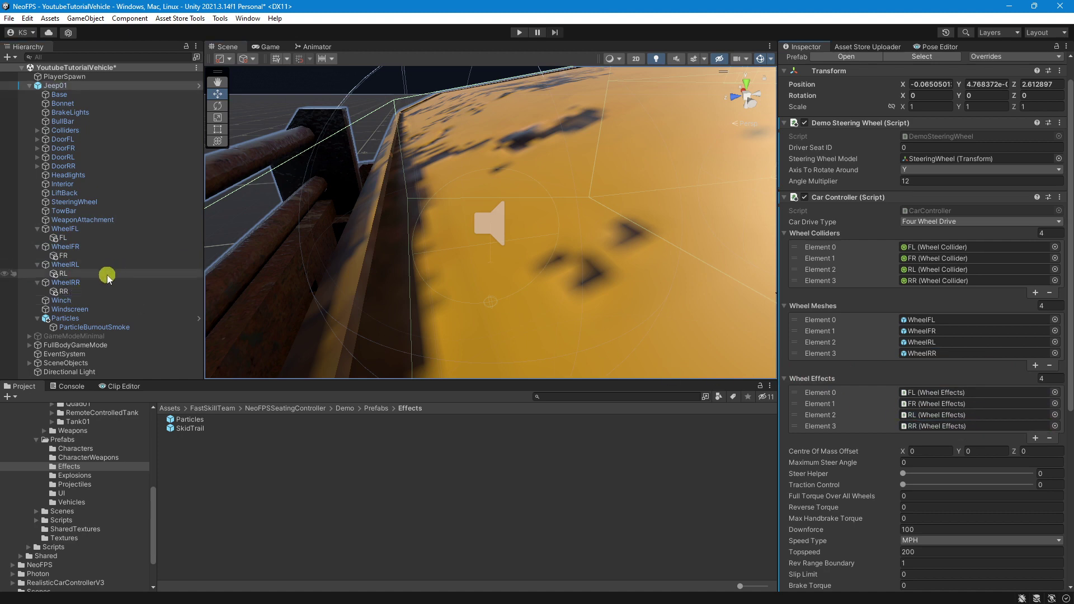
- Move FL, FR, RL and RR out of their wheel objects to sit directly under Jeep01, just above Particles
{"action": "left_click", "coordinate": [86, 238]}
{"action": "left_click", "coordinate": [83, 255], "text": "ctrl"}
{"action": "left_click", "coordinate": [77, 273], "text": "ctrl"}
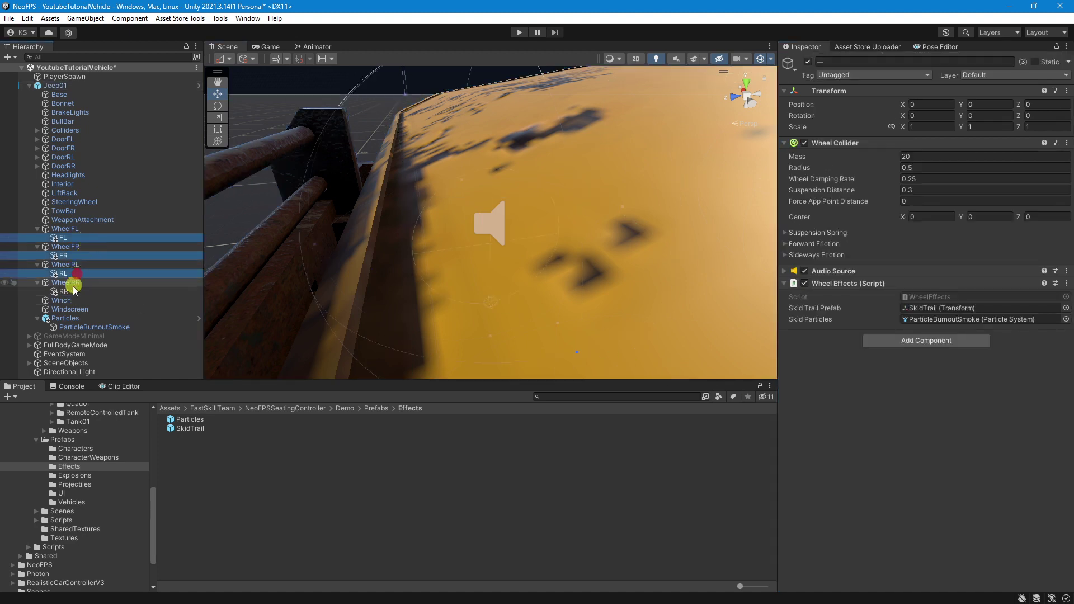
{"action": "left_click", "coordinate": [72, 291], "text": "ctrl"}
{"action": "left_click_drag", "start_coordinate": [71, 239], "coordinate": [58, 313]}
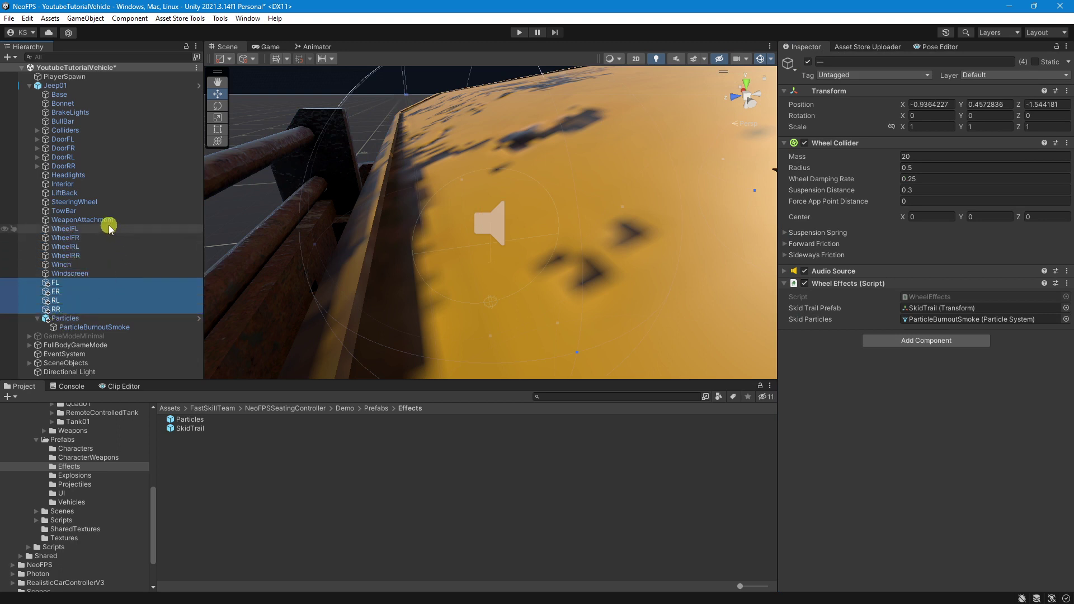
- On Jeep01's Car Controller, set Maximum Steer Angle to 45, Full Torque Over All Wheels to 4000, Reverse Torque to 500 and Max Handbrake Torque to Infinity
{"action": "left_click", "coordinate": [88, 85]}
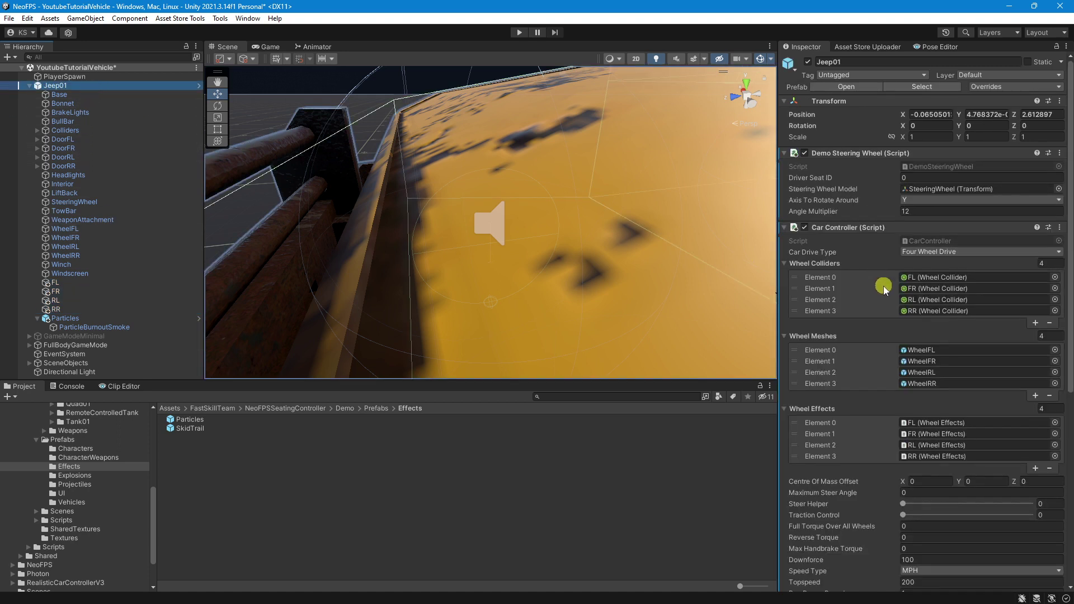
{"action": "scroll", "coordinate": [883, 289], "scroll_direction": "down", "scroll_amount": 6}
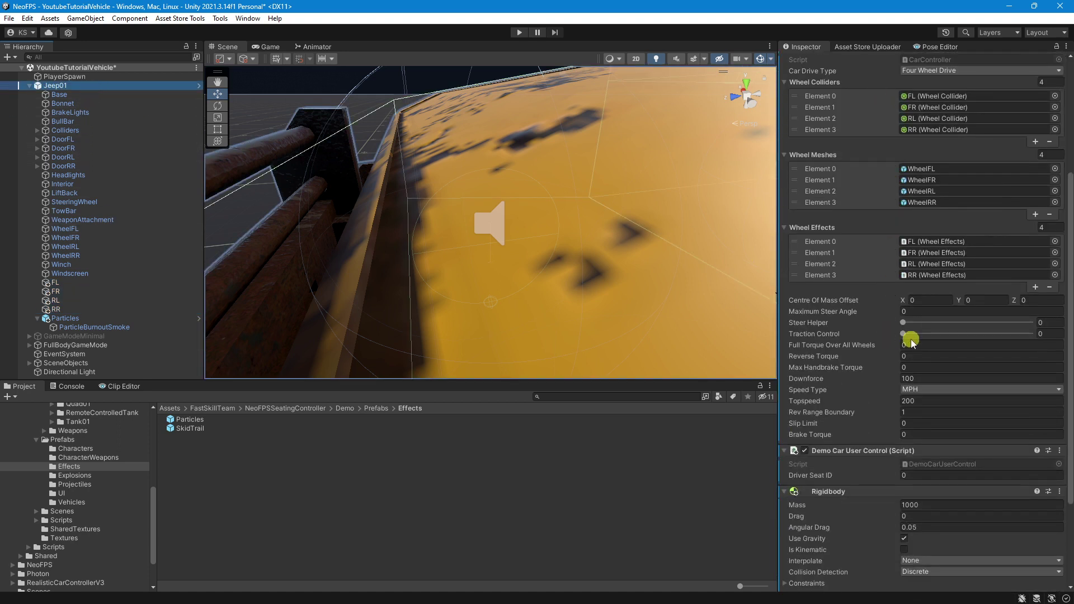
{"action": "left_click", "coordinate": [927, 311]}
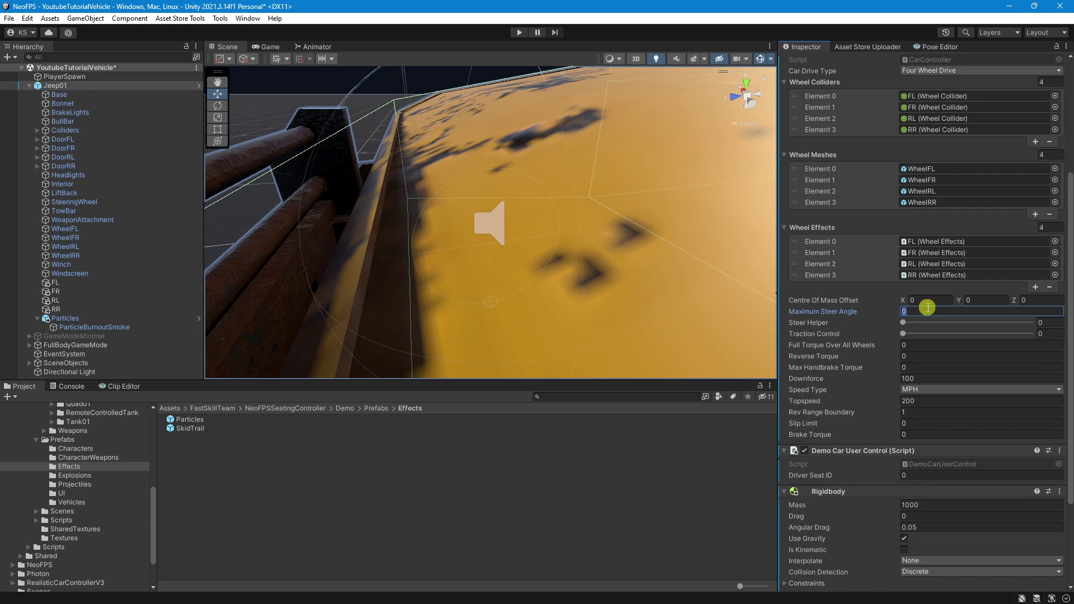
{"action": "left_click", "coordinate": [921, 343]}
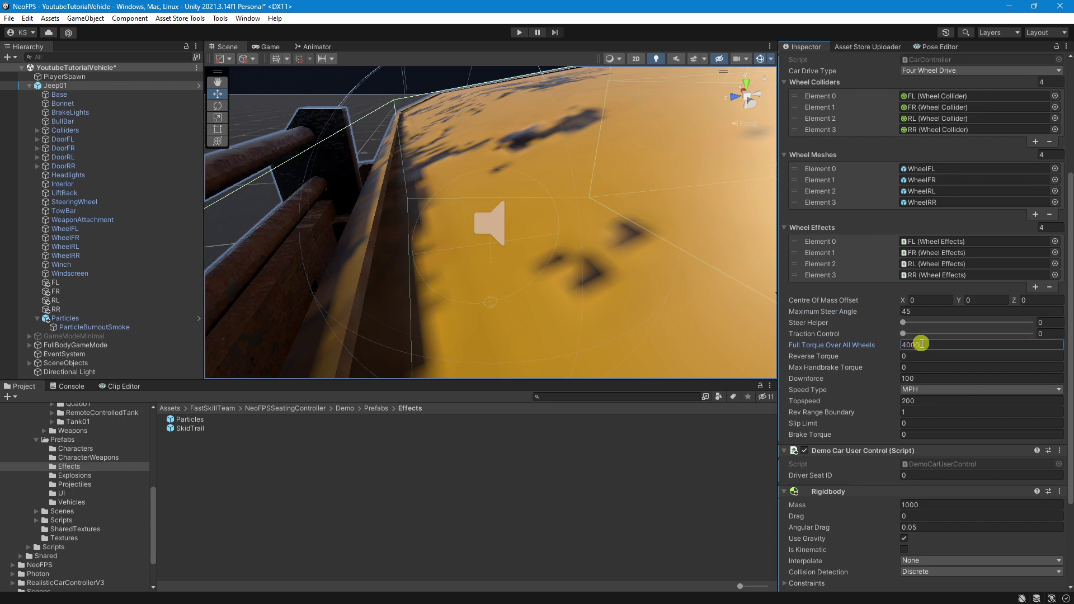
{"action": "type", "text": "4000"}
{"action": "left_click", "coordinate": [929, 356]}
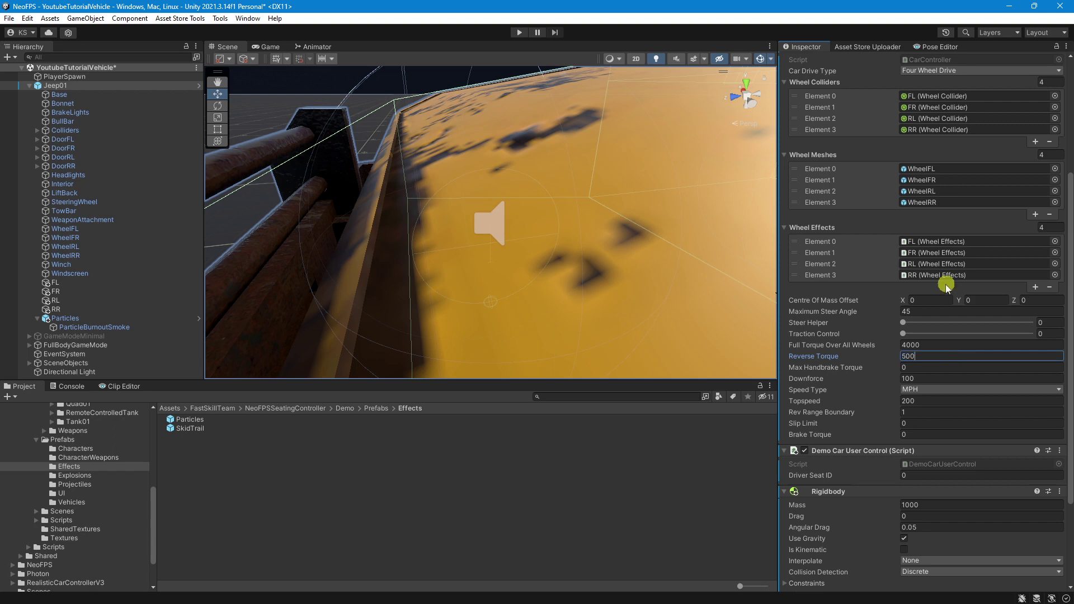
{"action": "left_click", "coordinate": [935, 367]}
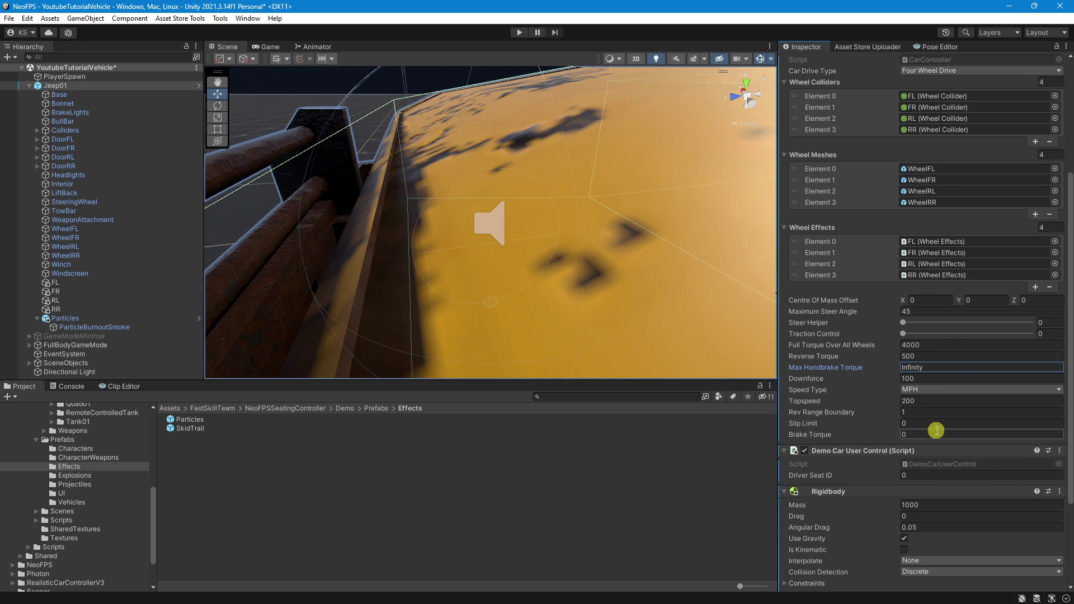
- Set the Car Controller's Brake Torque to 4000 and its Slip Limit to 0.1
{"action": "left_click", "coordinate": [925, 435]}
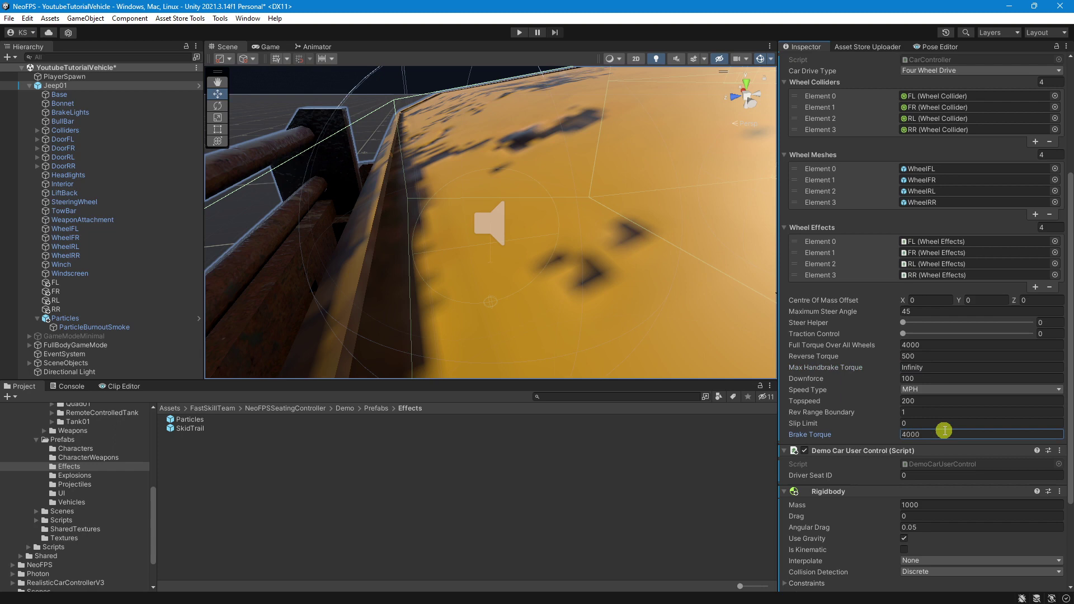
{"action": "left_click", "coordinate": [915, 422]}
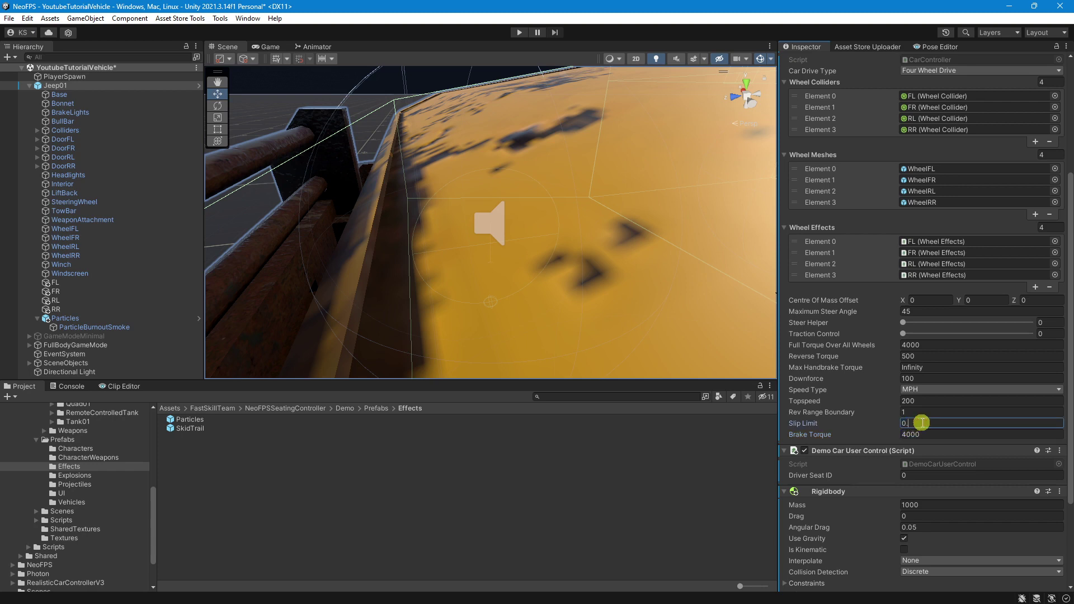
{"action": "type", "text": "0.1"}
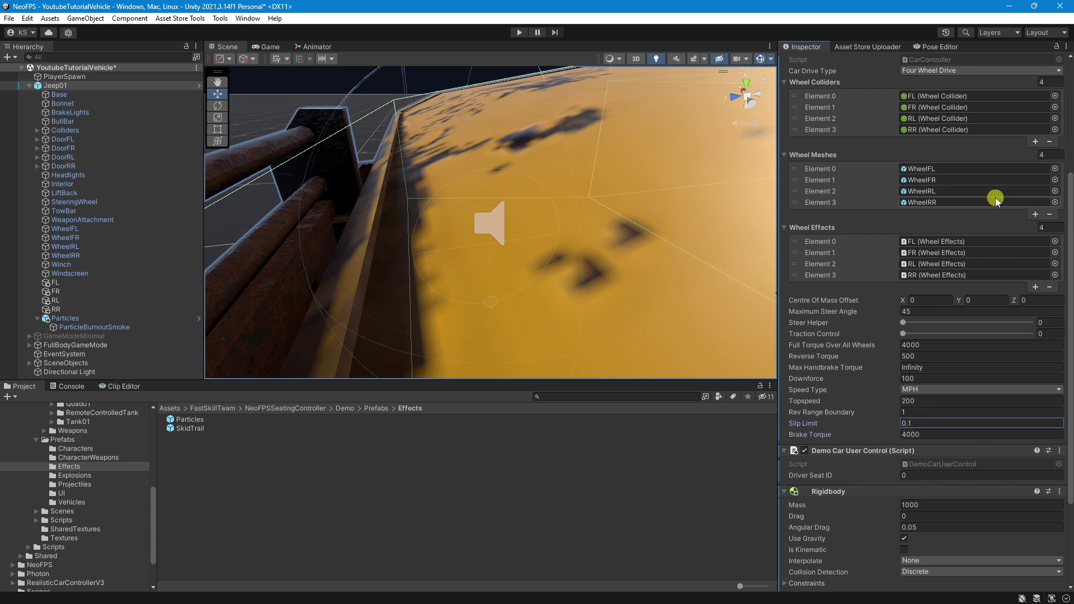
- Collapse the Car Controller and Demo Steering Wheel components on Jeep01
{"action": "scroll", "coordinate": [991, 223], "scroll_direction": "down", "scroll_amount": 2}
{"action": "scroll", "coordinate": [990, 238], "scroll_direction": "down", "scroll_amount": 2}
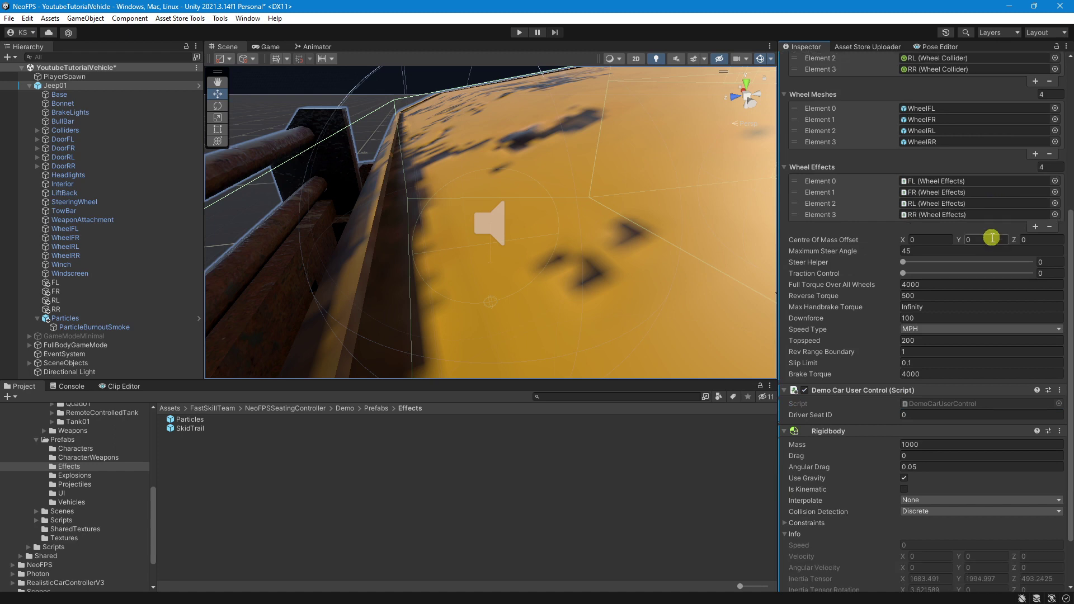
{"action": "scroll", "coordinate": [984, 229], "scroll_direction": "up", "scroll_amount": 16}
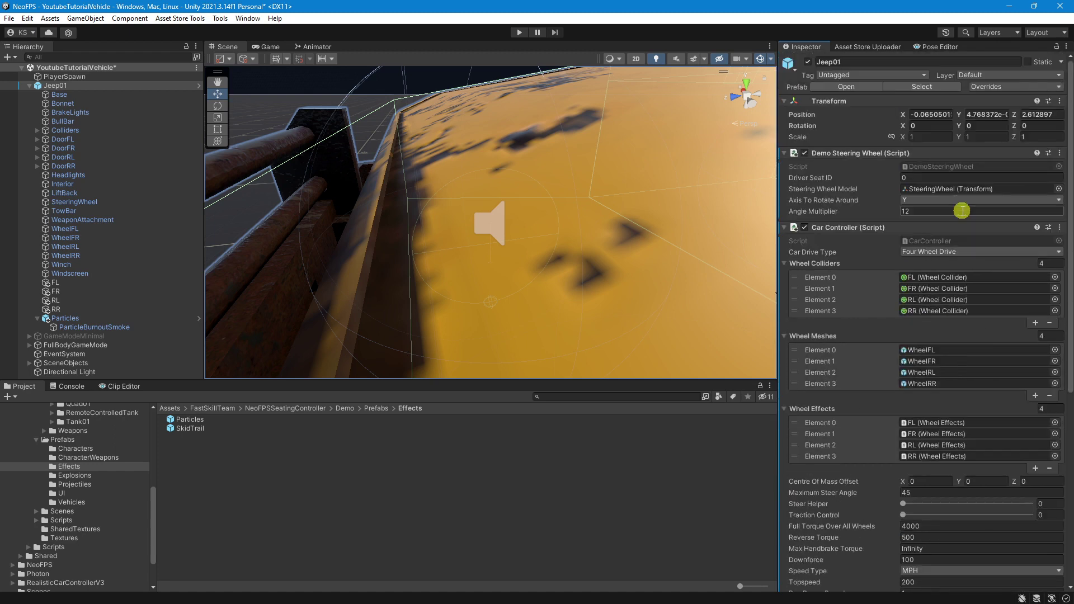
{"action": "left_click", "coordinate": [784, 228]}
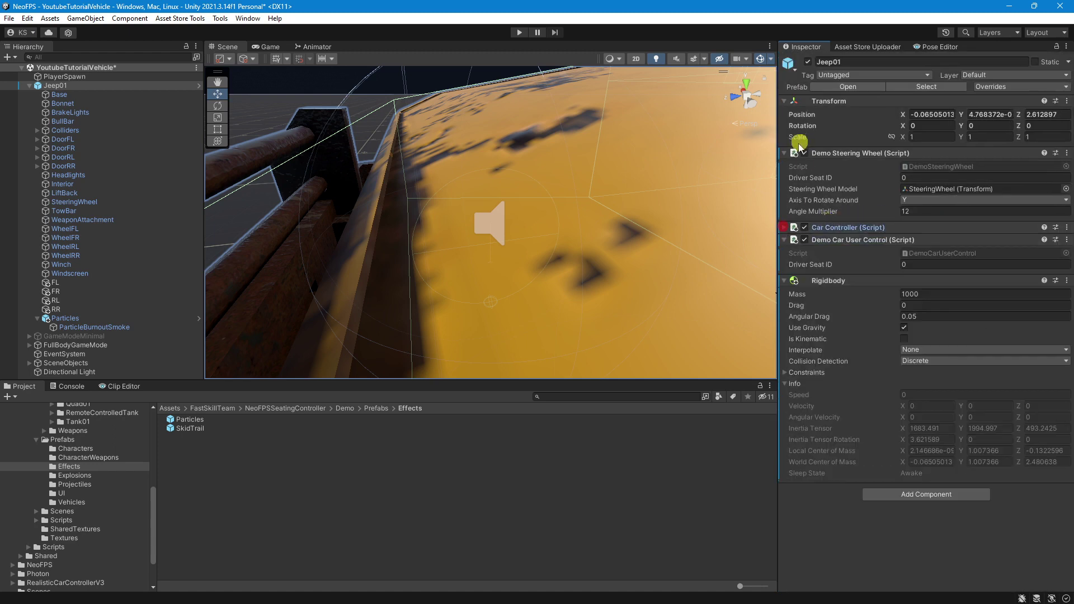
{"action": "left_click", "coordinate": [785, 153]}
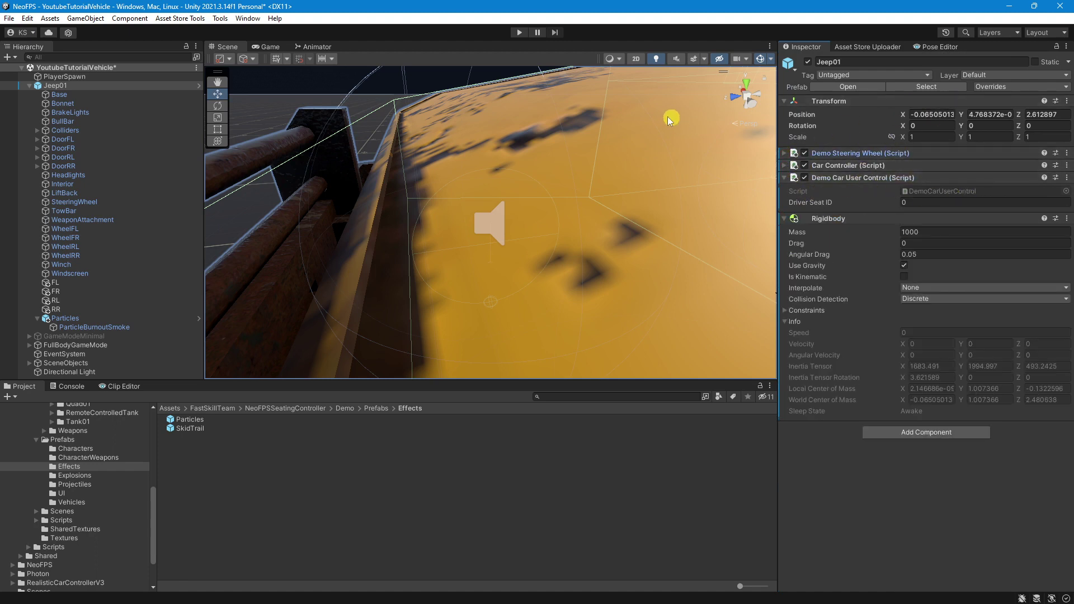
- Save the scene, run it in Play mode to check the jeep, and stop playback
{"action": "left_click", "coordinate": [11, 19]}
{"action": "left_click", "coordinate": [34, 74]}
{"action": "left_click", "coordinate": [519, 32]}
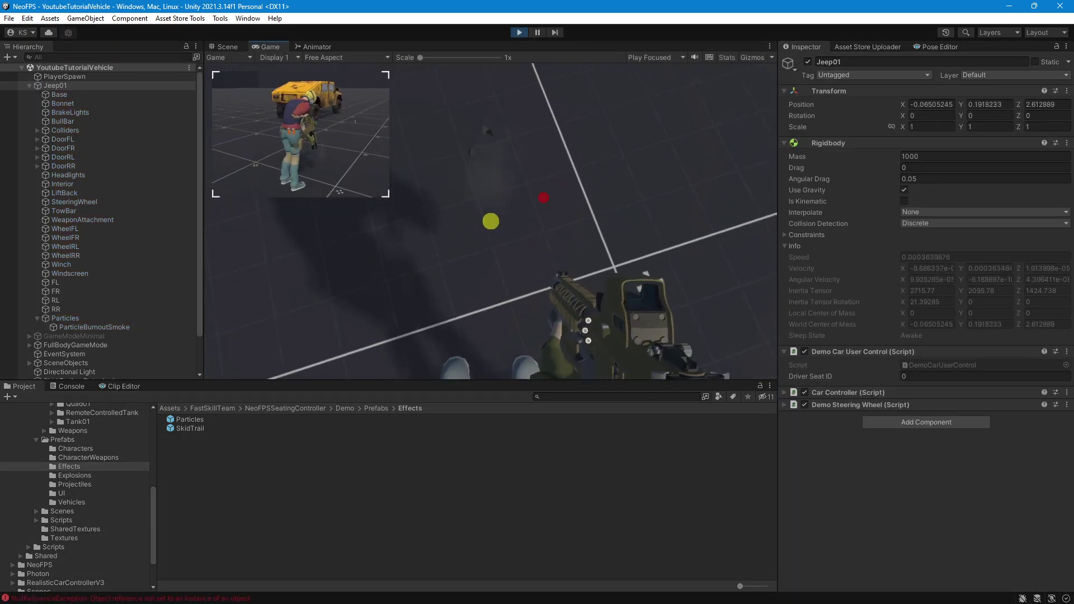
{"action": "right_click", "coordinate": [490, 221]}
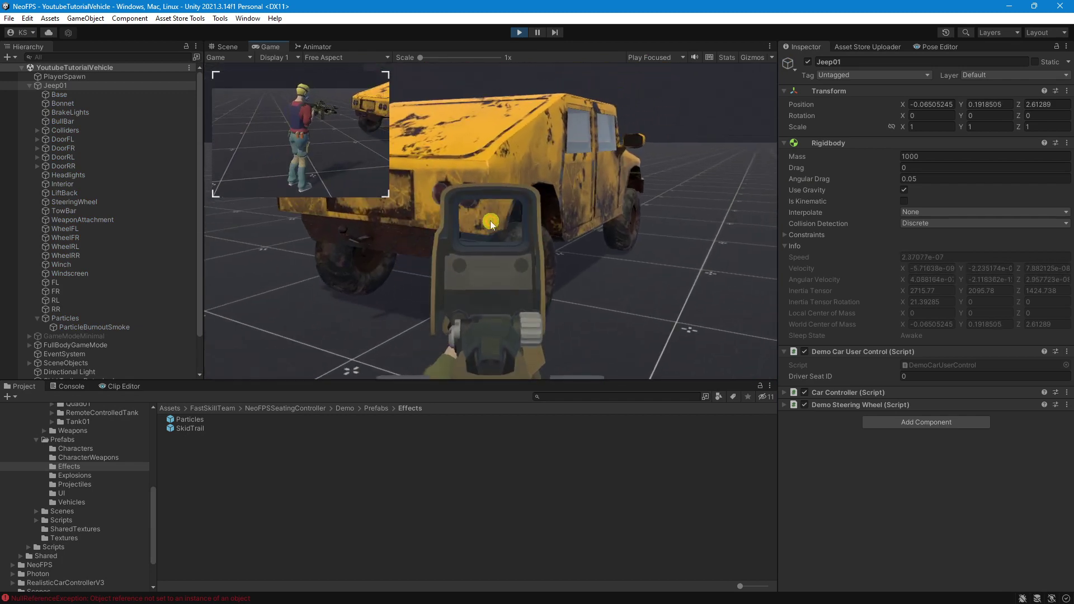
{"action": "key", "text": "Escape"}
{"action": "left_click", "coordinate": [520, 33]}
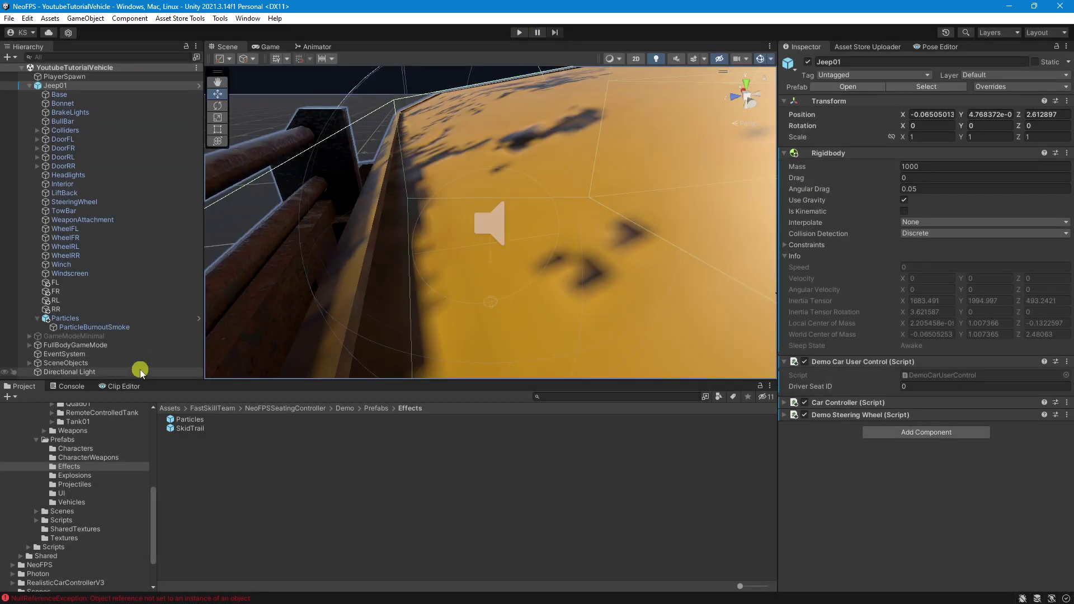
- Inspect the script line behind the first console error in Visual Studio, return to Unity and clear the console
{"action": "left_click", "coordinate": [64, 387]}
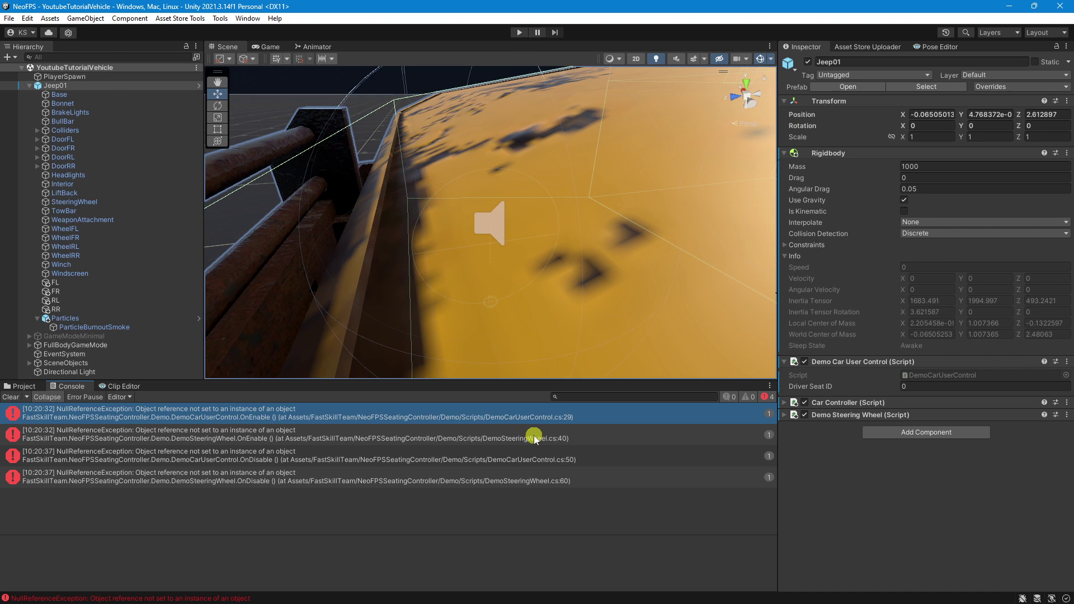
{"action": "double_click", "coordinate": [548, 419]}
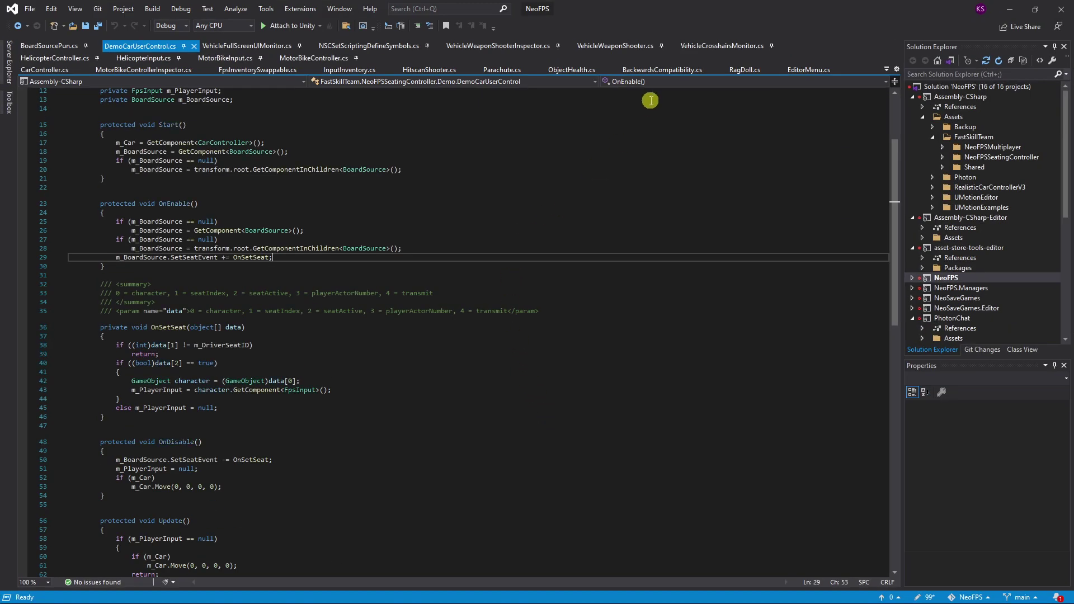
{"action": "left_click", "coordinate": [1009, 9]}
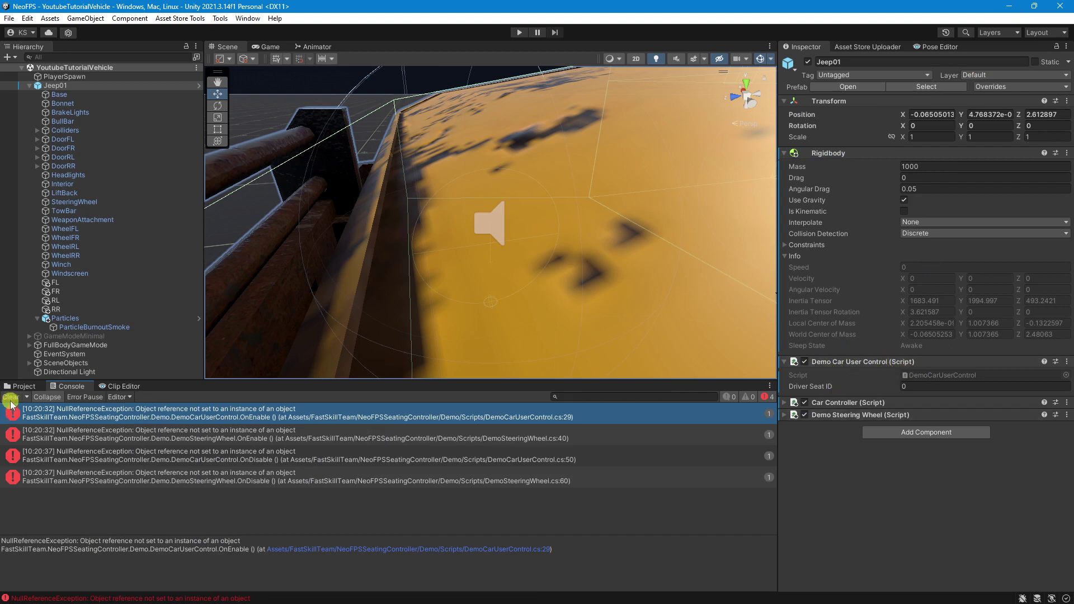
{"action": "left_click", "coordinate": [10, 398]}
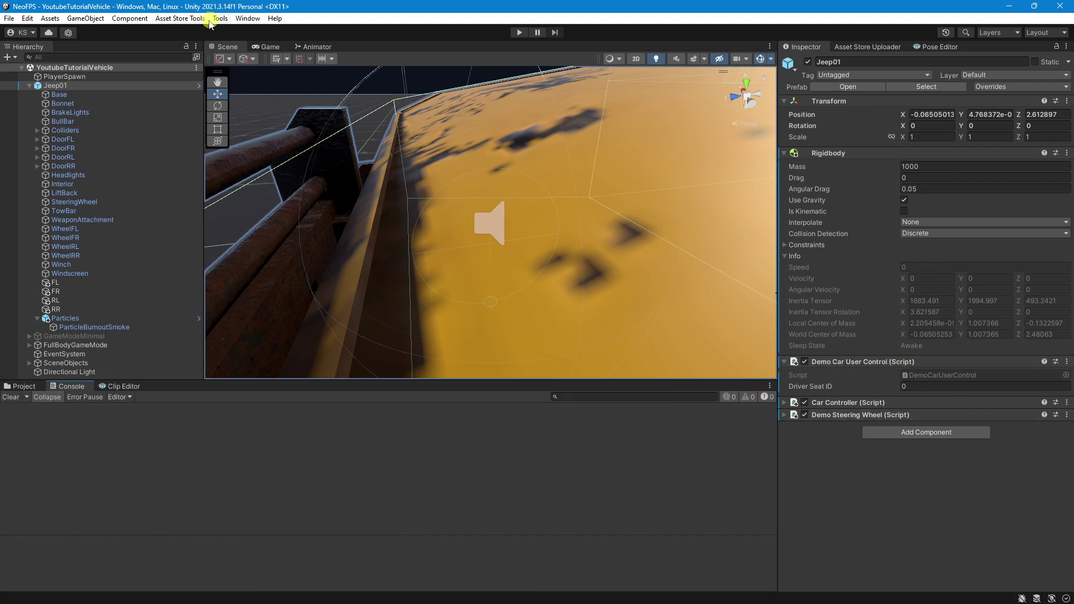
- Open the DemoCarUserControl script in Visual Studio, read through its code and return to Unity
{"action": "double_click", "coordinate": [928, 375]}
{"action": "scroll", "coordinate": [233, 191], "scroll_direction": "up", "scroll_amount": 3}
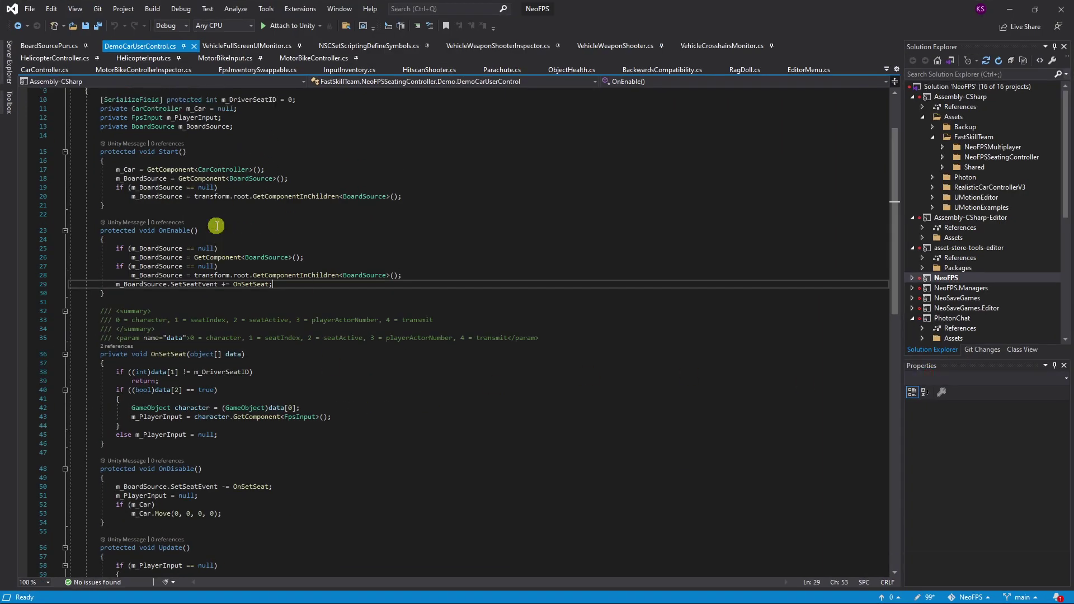
{"action": "scroll", "coordinate": [218, 240], "scroll_direction": "down", "scroll_amount": 5}
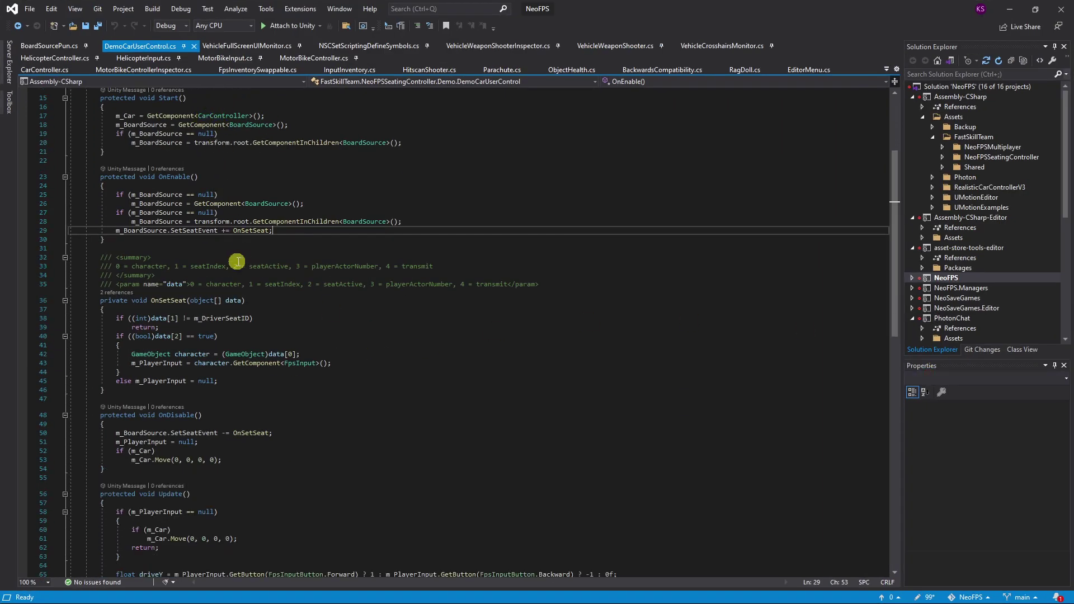
{"action": "scroll", "coordinate": [274, 265], "scroll_direction": "down", "scroll_amount": 5}
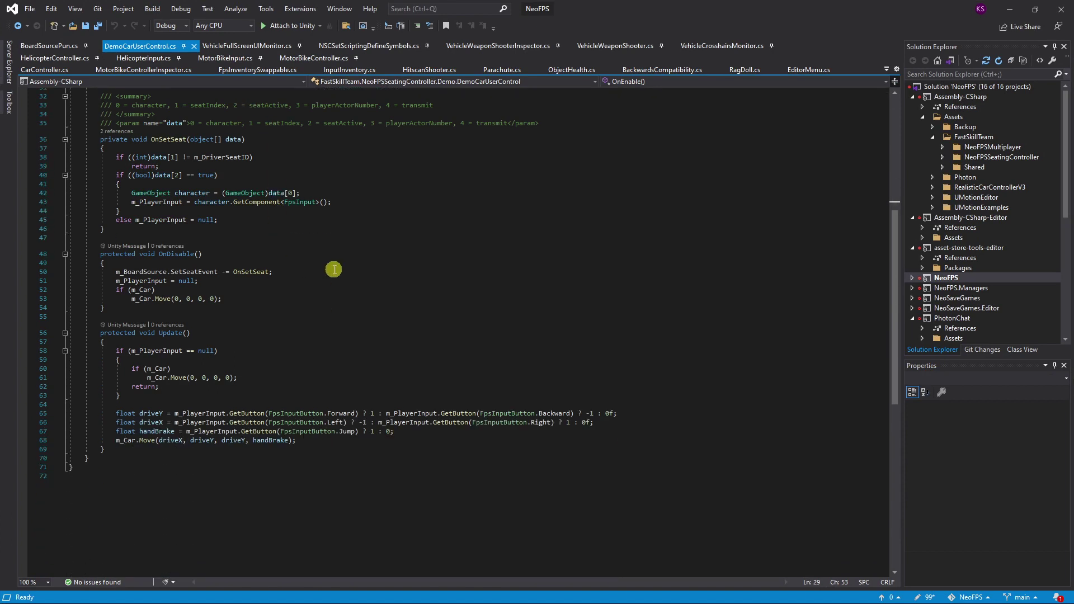
{"action": "scroll", "coordinate": [334, 270], "scroll_direction": "up", "scroll_amount": 10}
{"action": "scroll", "coordinate": [334, 269], "scroll_direction": "up", "scroll_amount": 1}
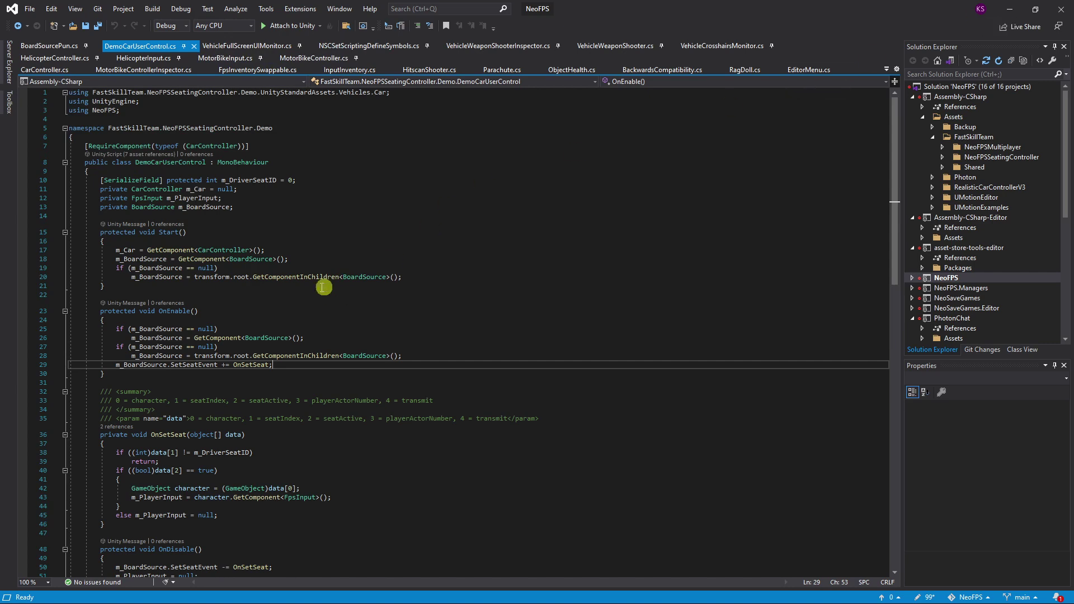
{"action": "left_click", "coordinate": [1009, 7]}
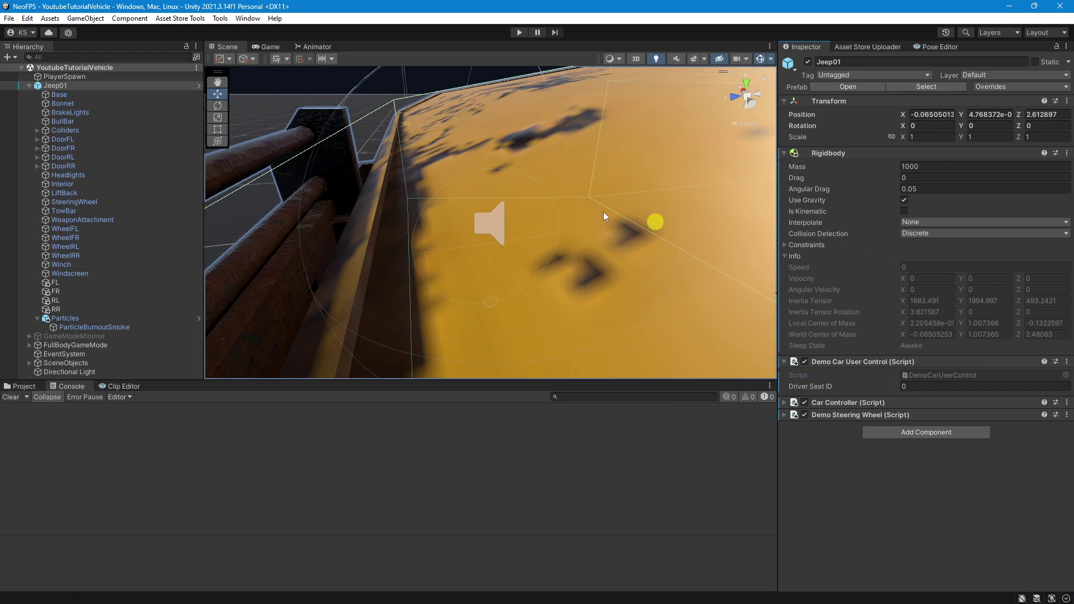
- Open FastSkillTeam's Seating Controller Manager for the jeep
{"action": "scroll", "coordinate": [503, 220], "scroll_direction": "down", "scroll_amount": 10}
{"action": "left_click_drag", "start_coordinate": [573, 224], "coordinate": [481, 155], "text": "alt"}
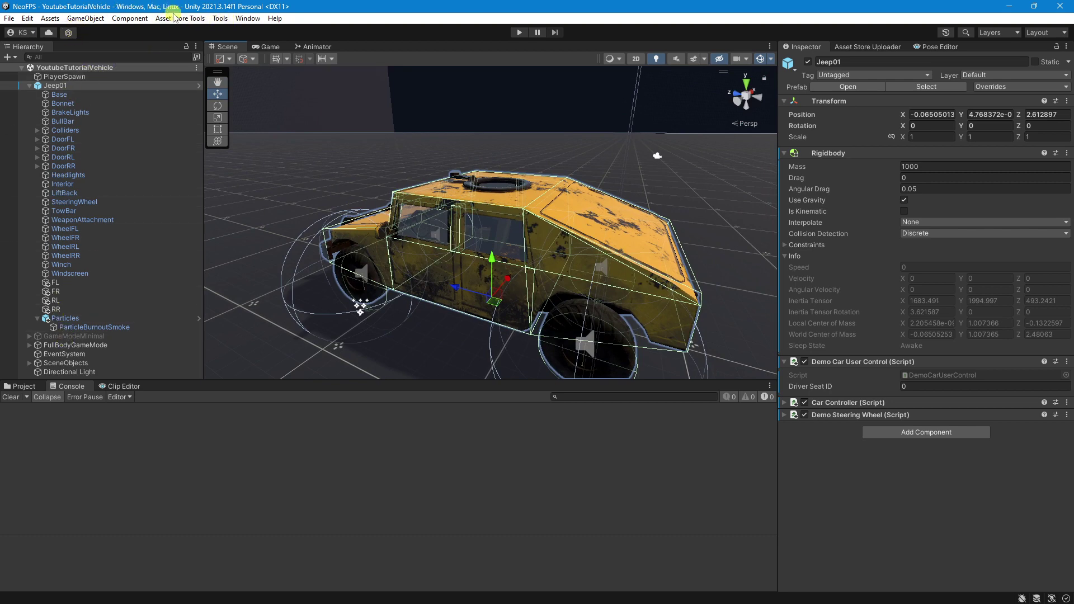
{"action": "left_click", "coordinate": [218, 19]}
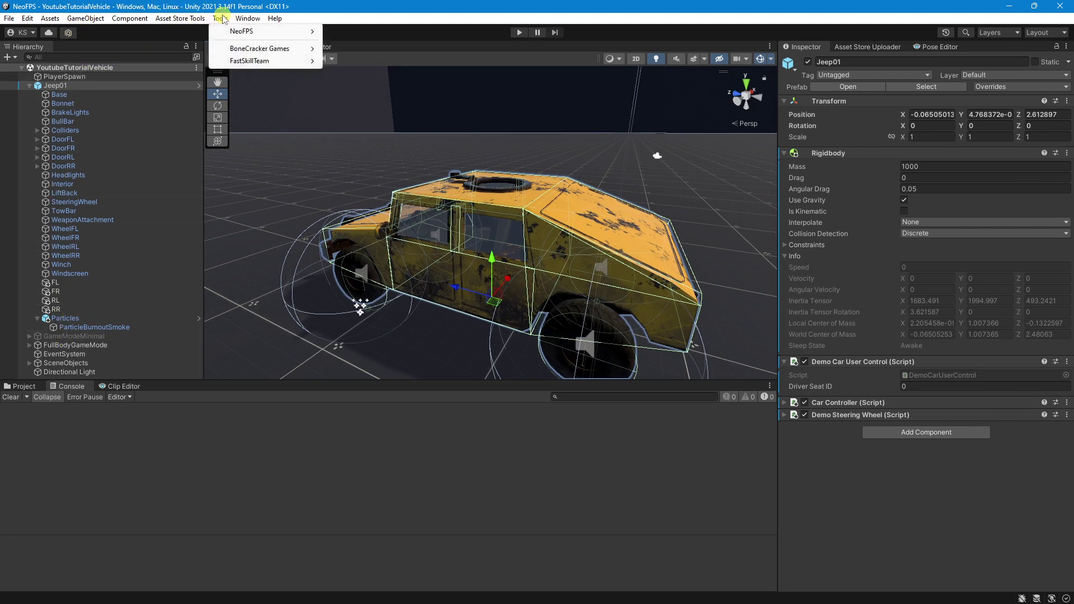
{"action": "left_click", "coordinate": [233, 60]}
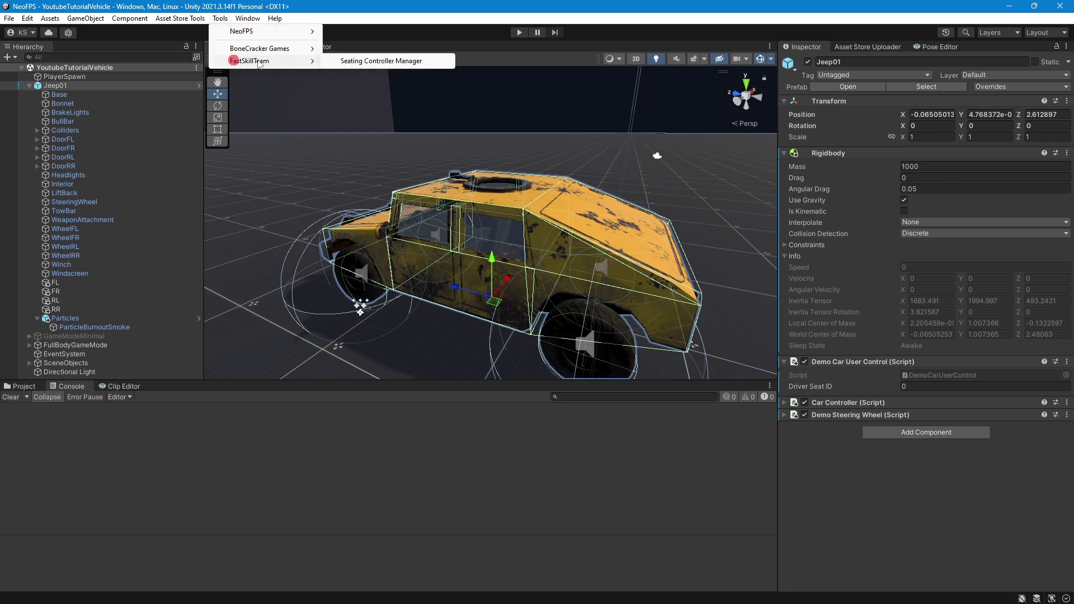
{"action": "left_click", "coordinate": [381, 63]}
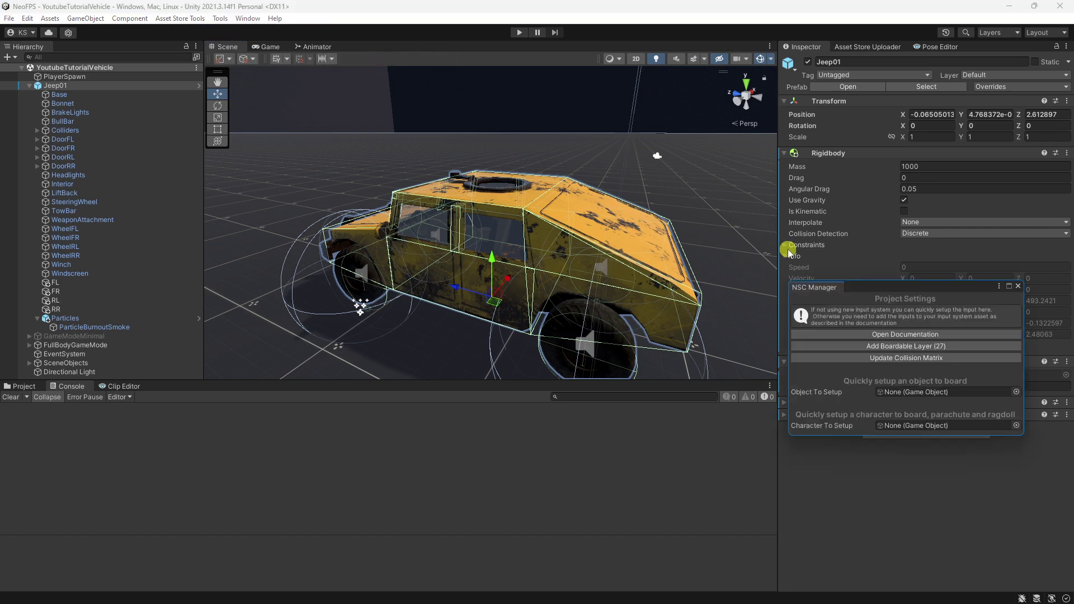
- Assign Jeep01 as the object to board with the Boardable layer, run its board ability setup, and close the manager
{"action": "left_click_drag", "start_coordinate": [901, 283], "coordinate": [290, 178]}
{"action": "left_click_drag", "start_coordinate": [89, 84], "coordinate": [312, 276]}
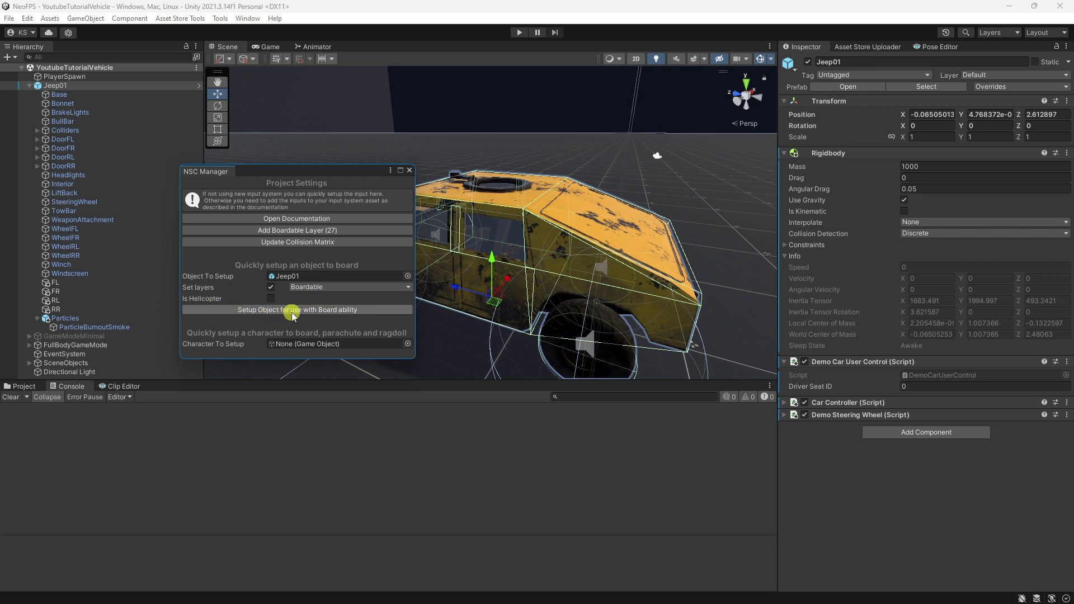
{"action": "left_click", "coordinate": [239, 311]}
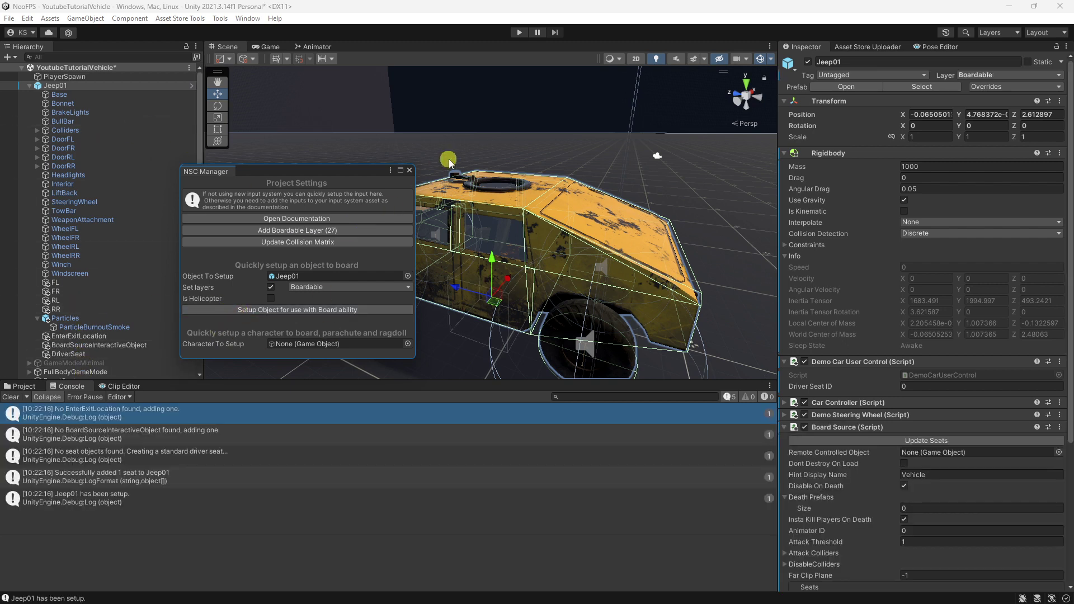
{"action": "left_click", "coordinate": [409, 170]}
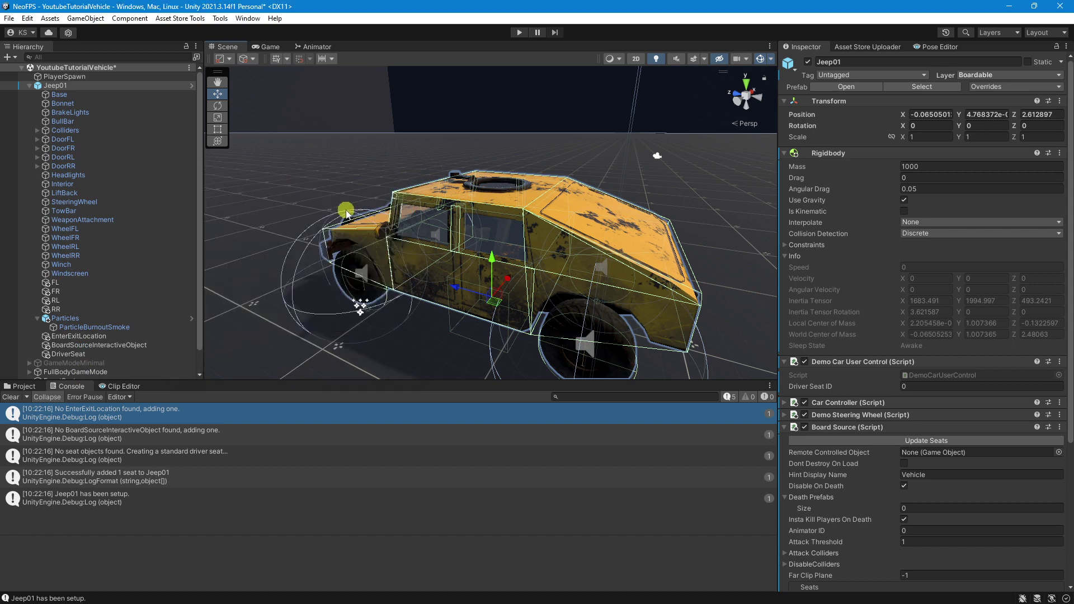
- Examine the Board Source component on Jeep01, including the Driver seat's type, seat position, camera limits and equipment options
{"action": "scroll", "coordinate": [878, 281], "scroll_direction": "down", "scroll_amount": 2}
{"action": "scroll", "coordinate": [878, 281], "scroll_direction": "down", "scroll_amount": 4}
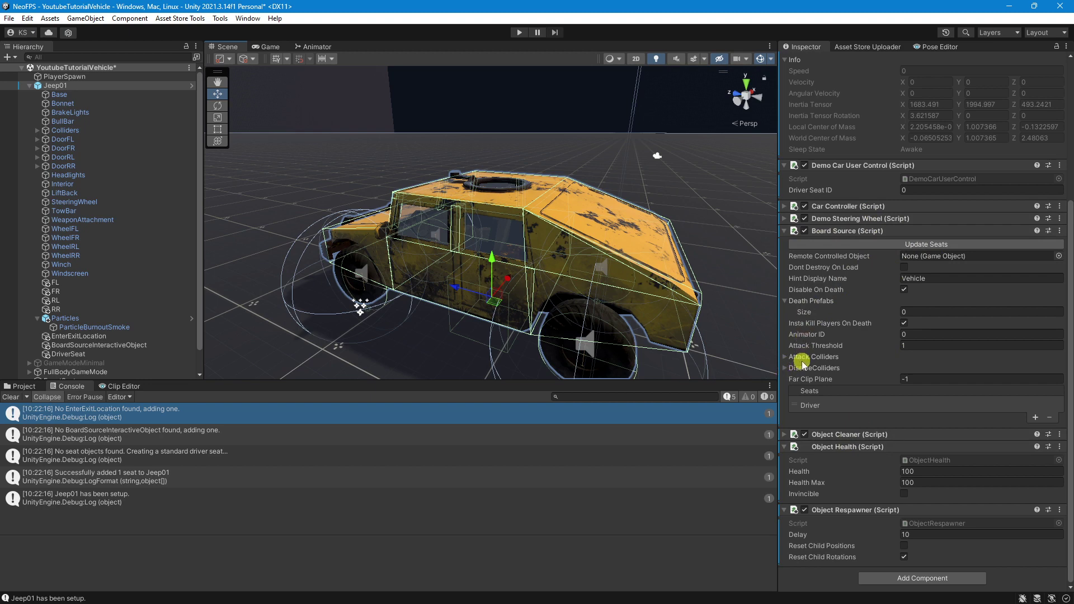
{"action": "left_click", "coordinate": [836, 406]}
{"action": "scroll", "coordinate": [946, 299], "scroll_direction": "down", "scroll_amount": 5}
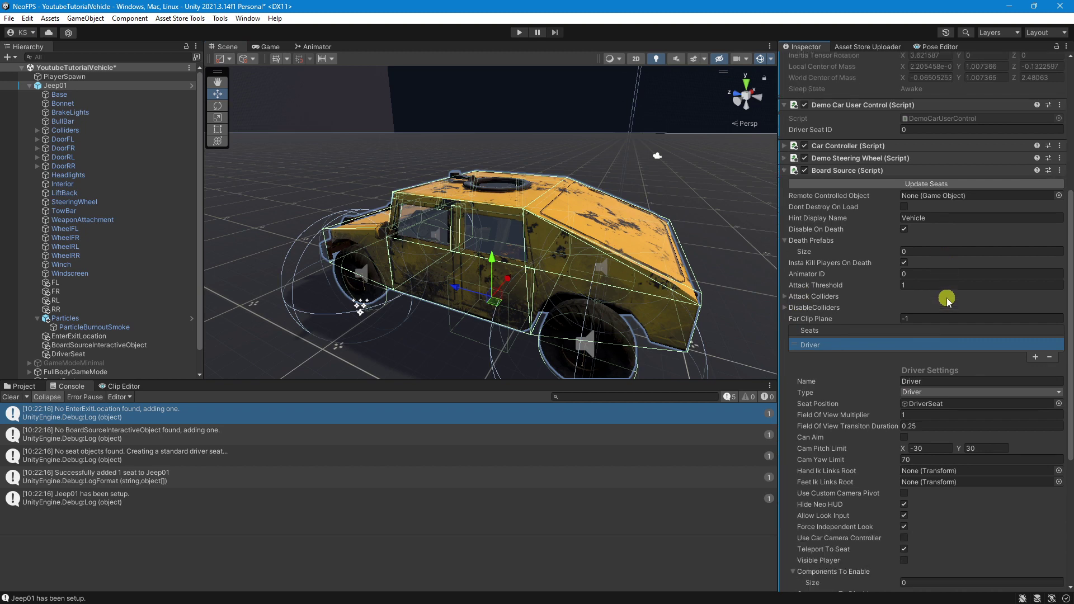
{"action": "scroll", "coordinate": [946, 299], "scroll_direction": "down", "scroll_amount": 2}
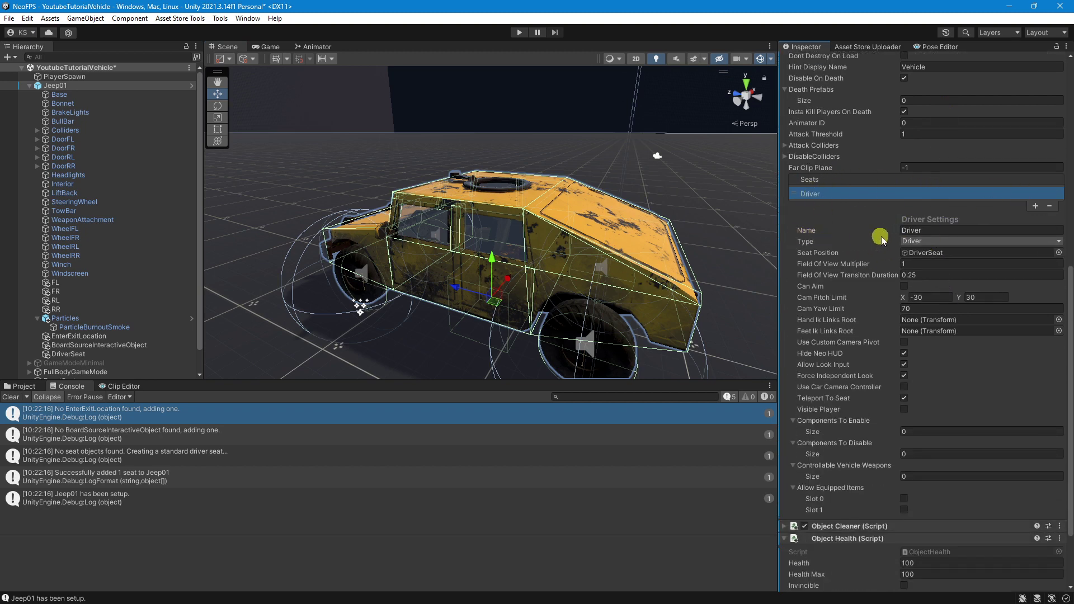
{"action": "left_click", "coordinate": [924, 231]}
{"action": "left_click", "coordinate": [915, 252]}
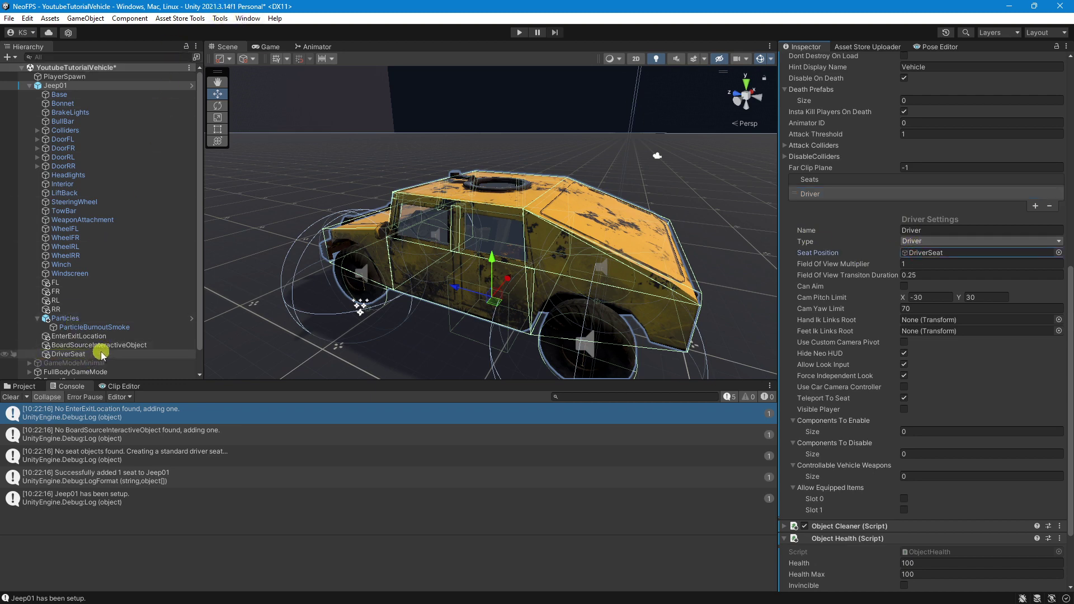
{"action": "left_click", "coordinate": [925, 253]}
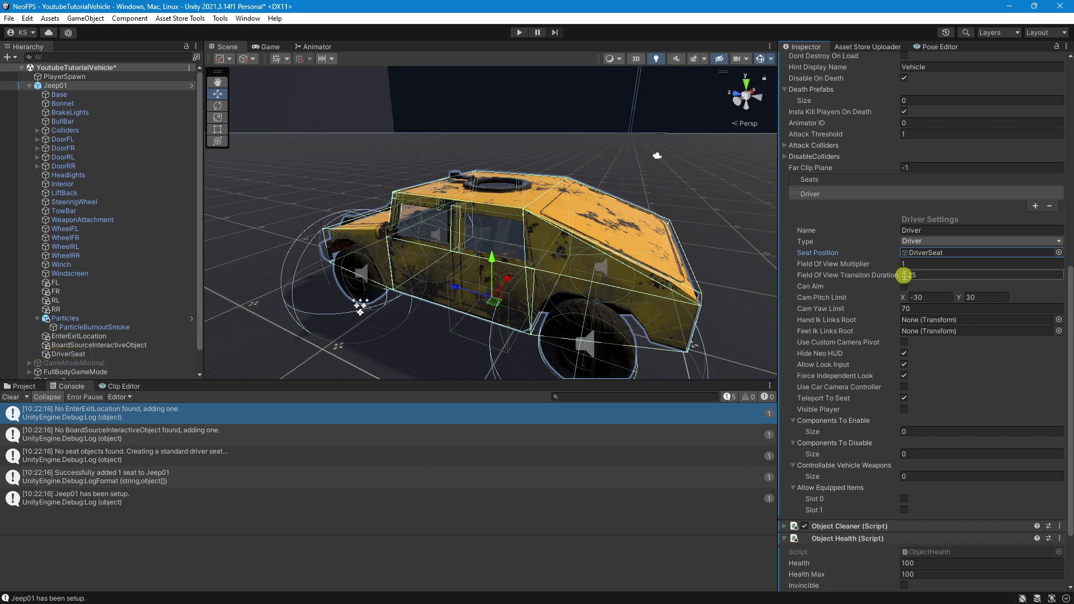
{"action": "scroll", "coordinate": [925, 274], "scroll_direction": "down", "scroll_amount": 3}
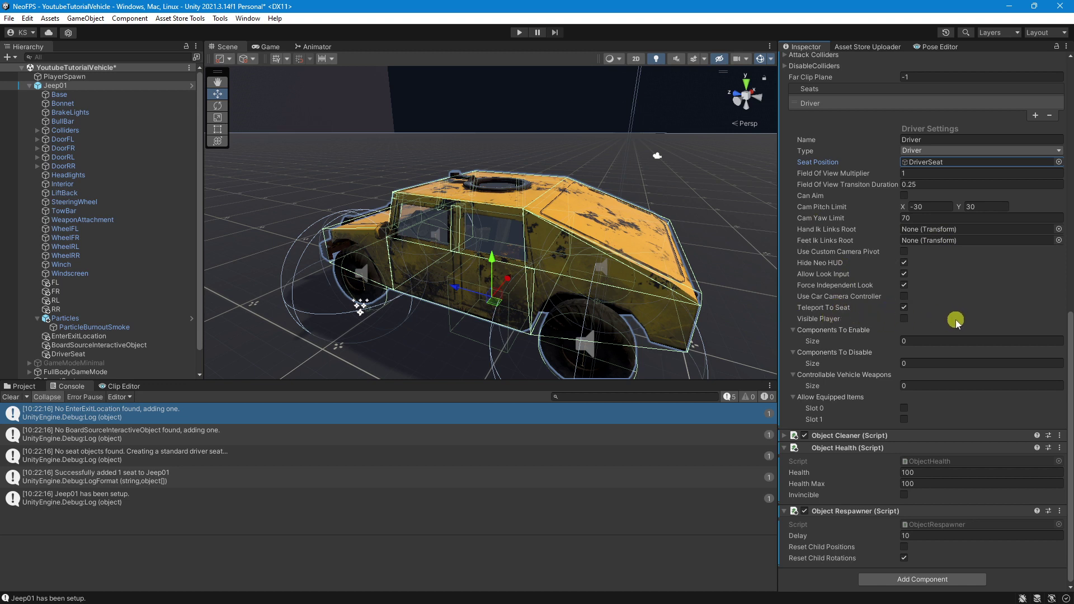
- Move EnterExitLocation beside the jeep to about X -1.56 and add a Box Collider to it
{"action": "left_click", "coordinate": [83, 336]}
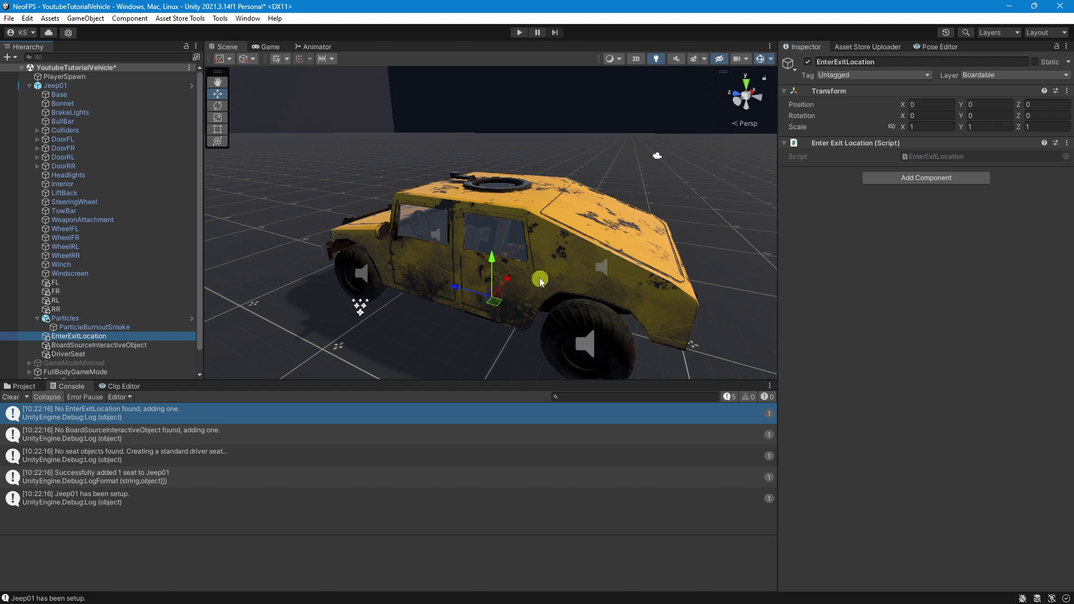
{"action": "left_click_drag", "start_coordinate": [509, 278], "coordinate": [442, 317]}
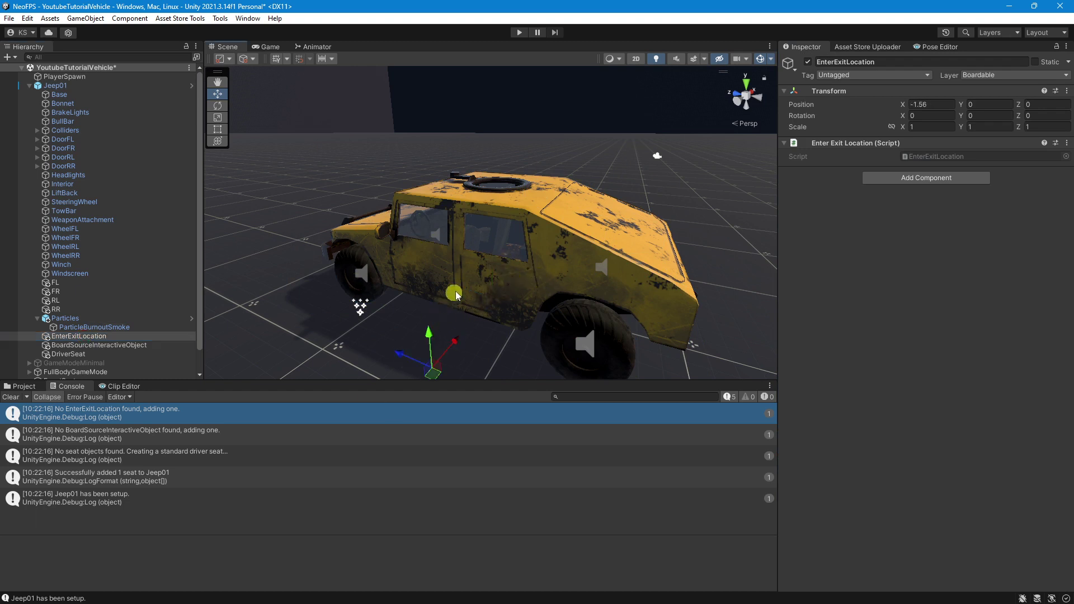
{"action": "left_click", "coordinate": [915, 179]}
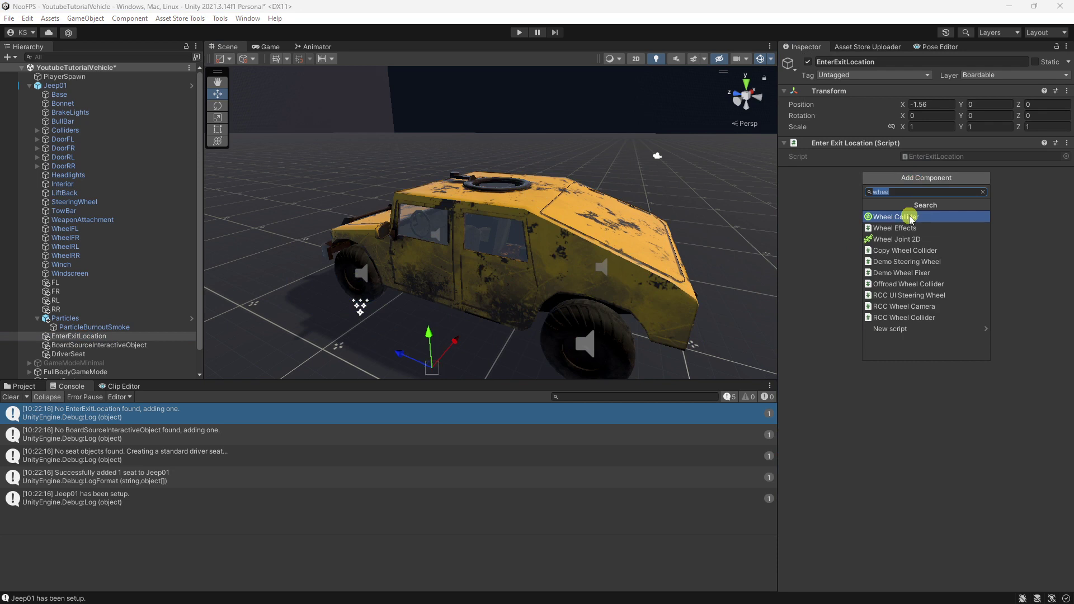
{"action": "type", "text": "Collider"}
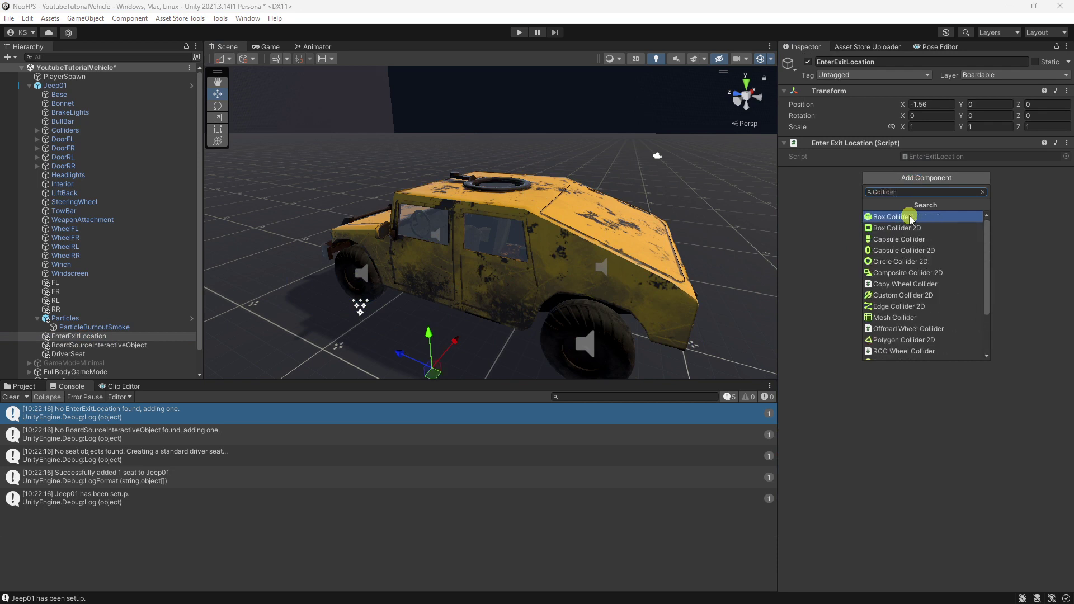
{"action": "left_click", "coordinate": [906, 217]}
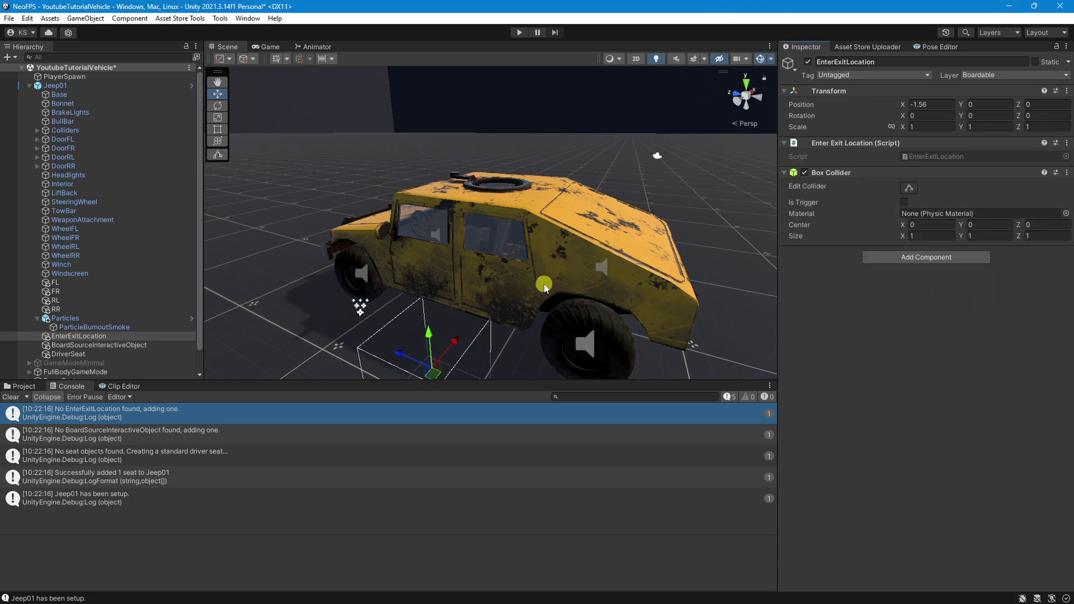
- Set the Box Collider's Y size to 2 on EnterExitLocation
{"action": "left_click_drag", "start_coordinate": [543, 283], "coordinate": [599, 266], "text": "alt"}
{"action": "left_click", "coordinate": [982, 236]}
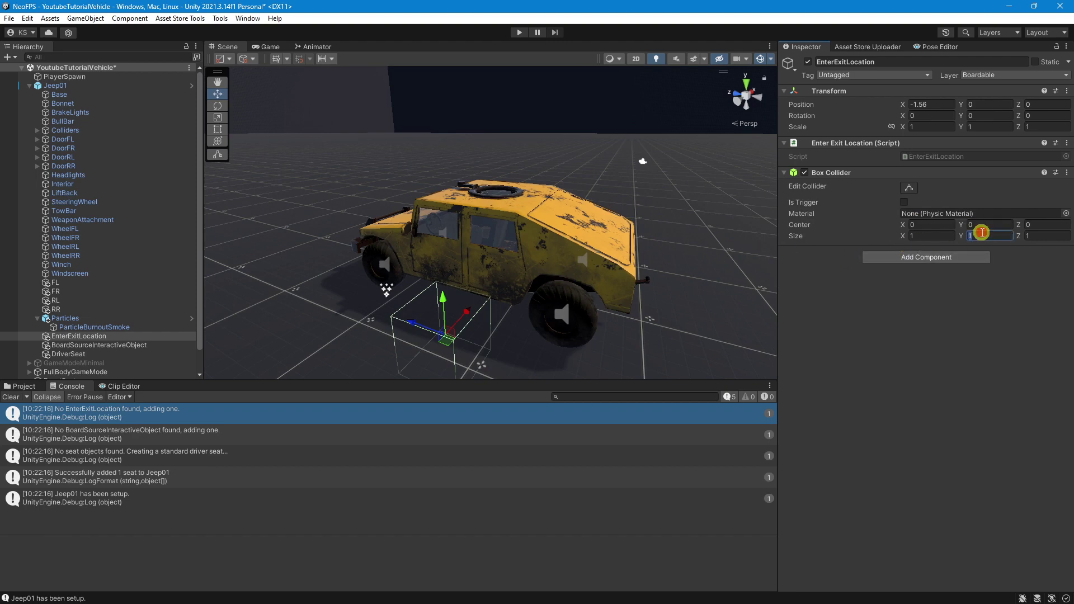
{"action": "type", "text": "2"}
- Position EnterExitLocation beside the jeep's driver door at about X -1.7, Y 1.31, Z 0.313
{"action": "scroll", "coordinate": [494, 302], "scroll_direction": "down", "scroll_amount": 4}
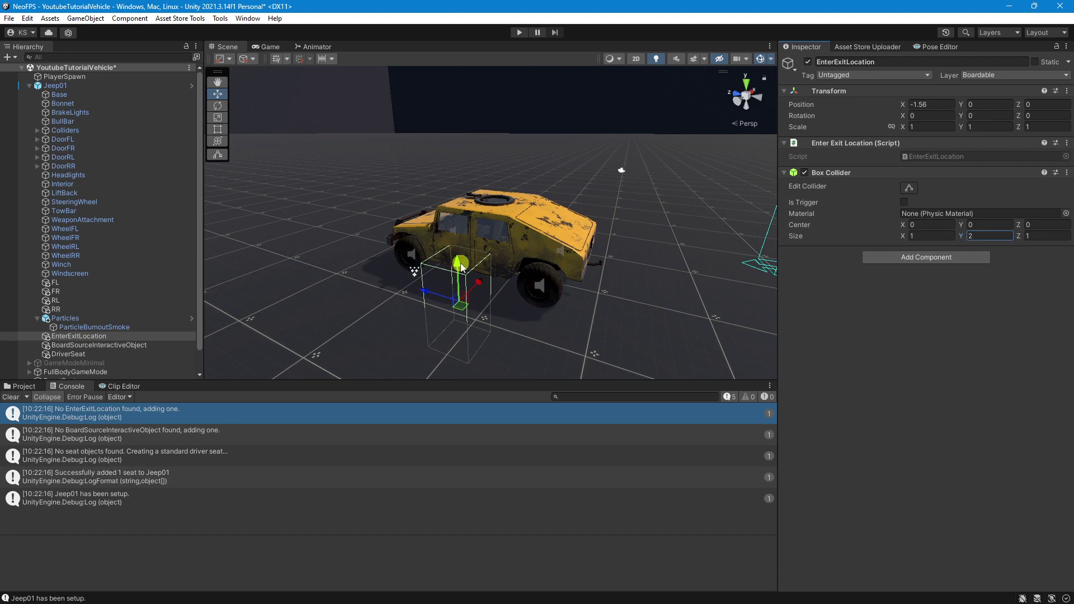
{"action": "mouse_move", "coordinate": [461, 266]}
{"action": "left_mouse_down"}
{"action": "mouse_move", "coordinate": [478, 202]}
{"action": "mouse_move", "coordinate": [570, 221]}
{"action": "mouse_move", "coordinate": [539, 222]}
{"action": "mouse_move", "coordinate": [637, 278]}
{"action": "mouse_move", "coordinate": [546, 285]}
{"action": "left_mouse_up"}
{"action": "scroll", "coordinate": [482, 205], "scroll_direction": "up", "scroll_amount": 3}
{"action": "scroll", "coordinate": [546, 285], "scroll_direction": "down", "scroll_amount": 3}
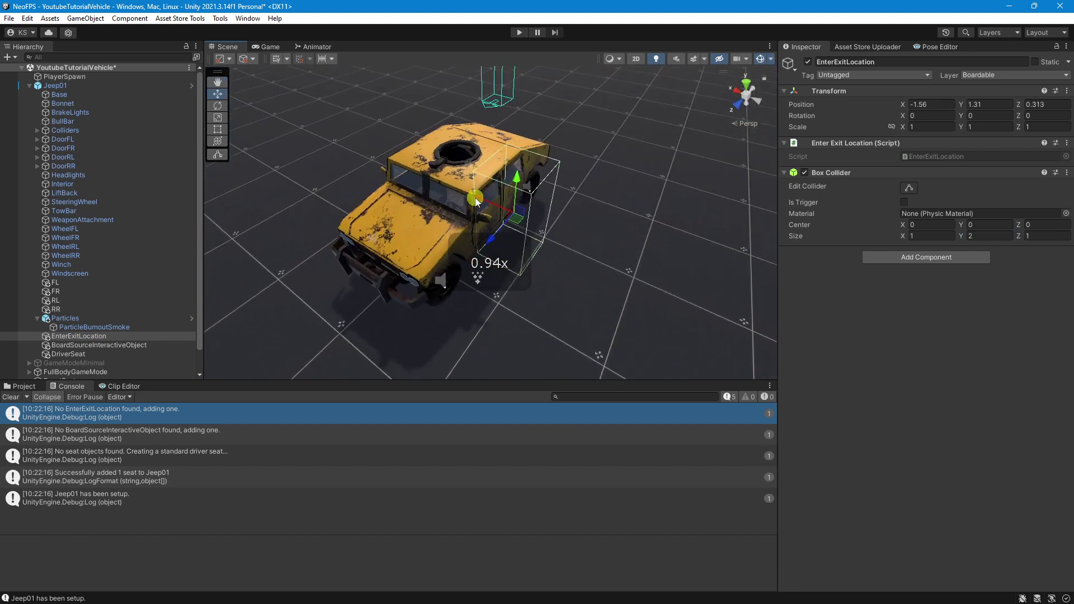
{"action": "left_click_drag", "start_coordinate": [476, 198], "coordinate": [484, 203]}
{"action": "right_click_drag", "start_coordinate": [528, 178], "coordinate": [598, 273]}
{"action": "middle_click_drag", "start_coordinate": [597, 273], "coordinate": [518, 240]}
{"action": "right_click_drag", "start_coordinate": [517, 240], "coordinate": [271, 286]}
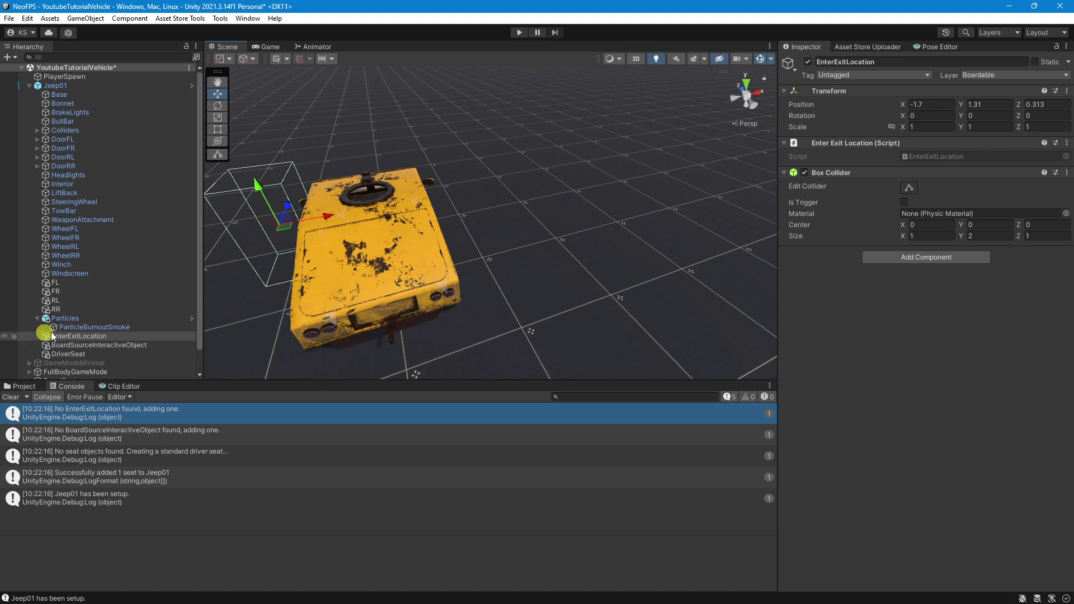
- Duplicate EnterExitLocation and set the copy's X position to 1.7 on the opposite side of the jeep
{"action": "left_click", "coordinate": [77, 336]}
{"action": "key", "text": "ctrl+d"}
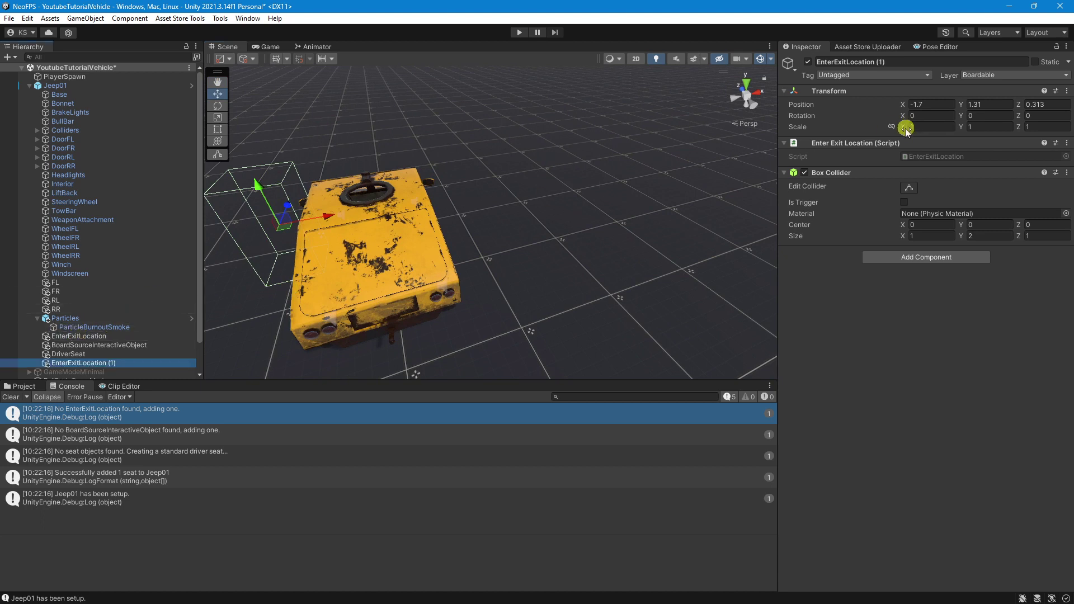
{"action": "left_click", "coordinate": [928, 104]}
{"action": "key", "text": "Home"}
{"action": "key", "text": "Delete"}
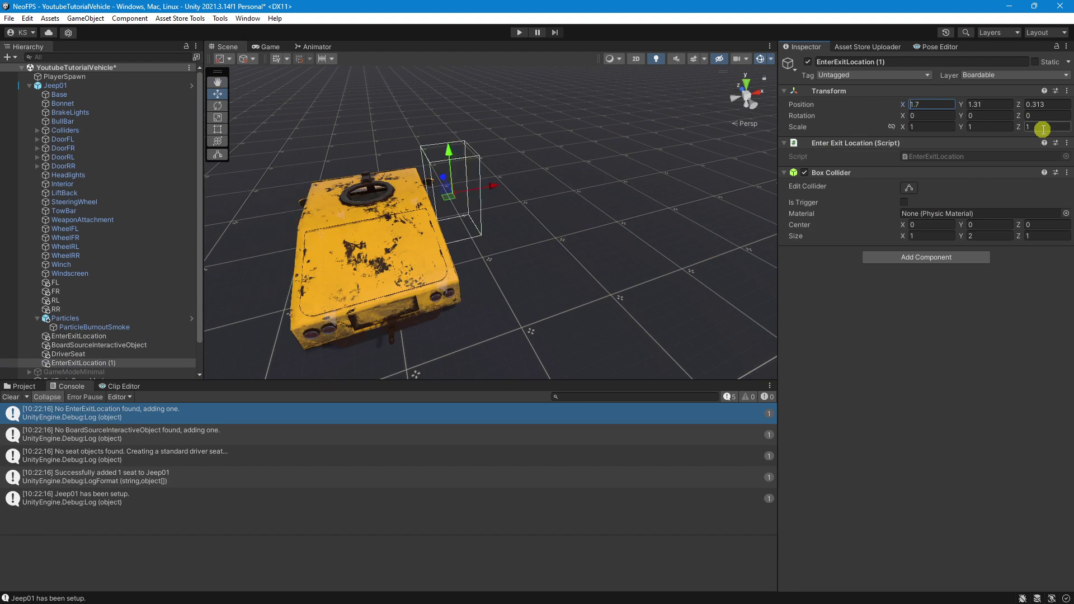
- Check the placement of both EnterExitLocation colliders on either side of the jeep
{"action": "left_click", "coordinate": [109, 336], "text": "ctrl"}
{"action": "scroll", "coordinate": [425, 278], "scroll_direction": "down", "scroll_amount": 3}
{"action": "middle_click_drag", "start_coordinate": [425, 278], "coordinate": [432, 276]}
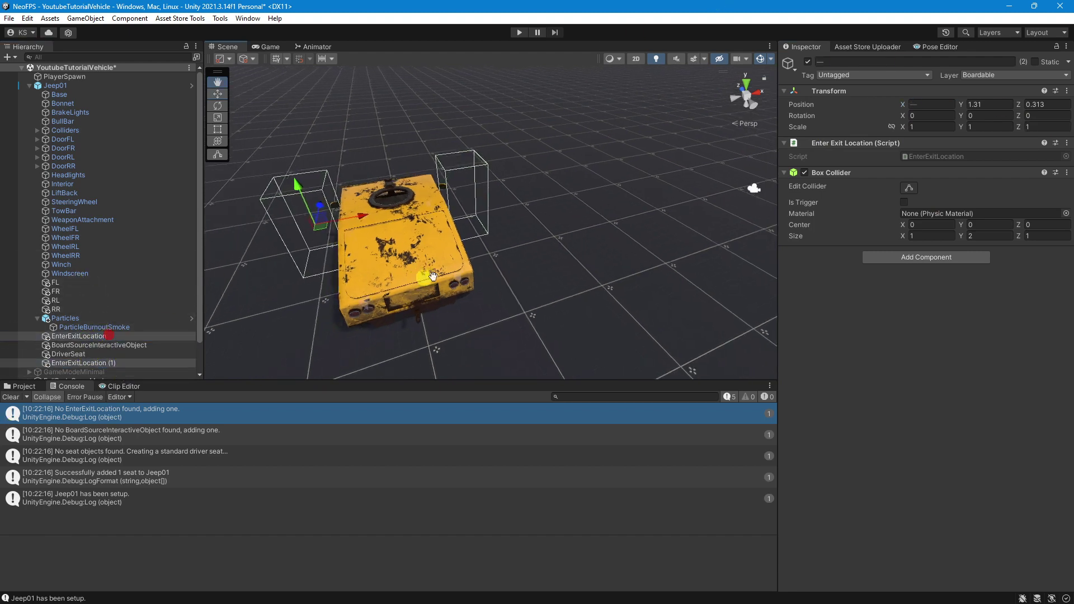
{"action": "left_click_drag", "start_coordinate": [433, 276], "coordinate": [640, 237], "text": "alt"}
{"action": "left_click_drag", "start_coordinate": [516, 239], "coordinate": [570, 306], "text": "alt"}
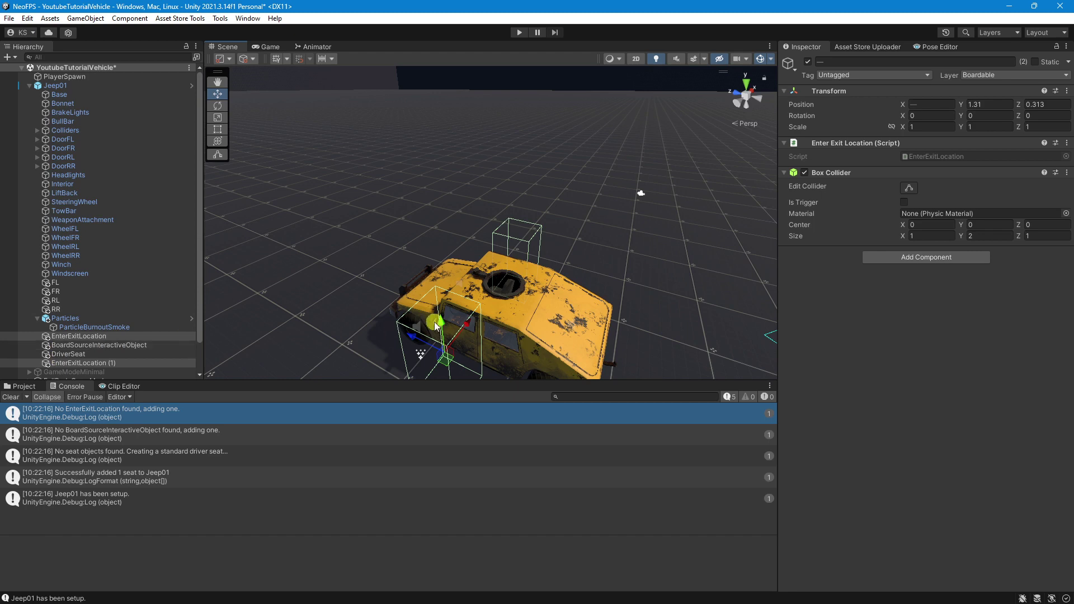
{"action": "left_click_drag", "start_coordinate": [435, 326], "coordinate": [411, 271], "text": "alt"}
{"action": "left_click", "coordinate": [92, 363]}
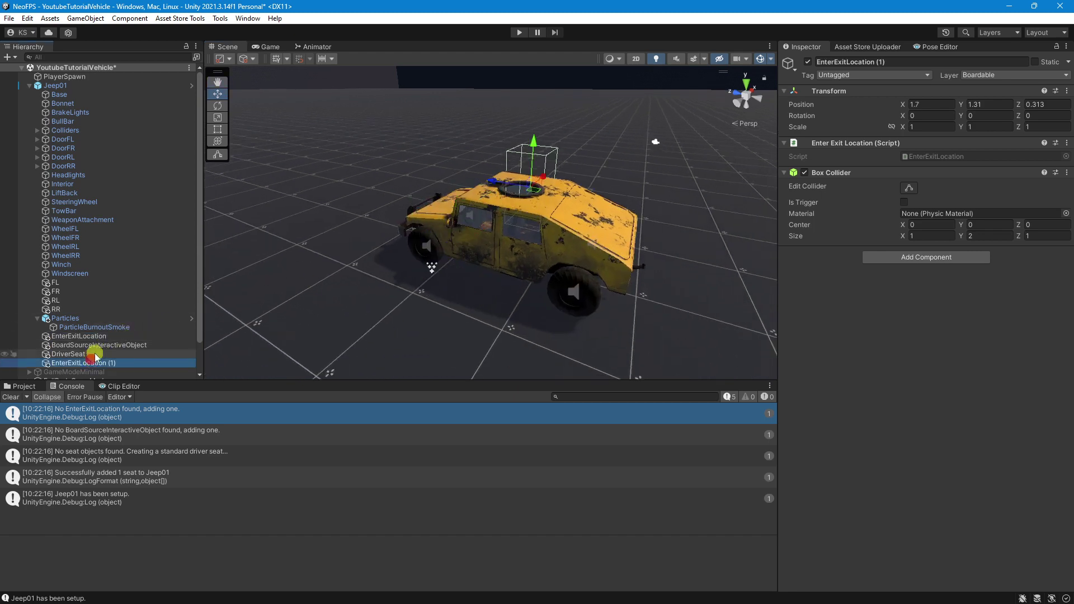
- Move the DriverSeat object into the driver's place at about X -0.77, Z 0.406
{"action": "left_click", "coordinate": [94, 355]}
{"action": "scroll", "coordinate": [546, 245], "scroll_direction": "up", "scroll_amount": 10}
{"action": "middle_click_drag", "start_coordinate": [486, 256], "coordinate": [496, 197]}
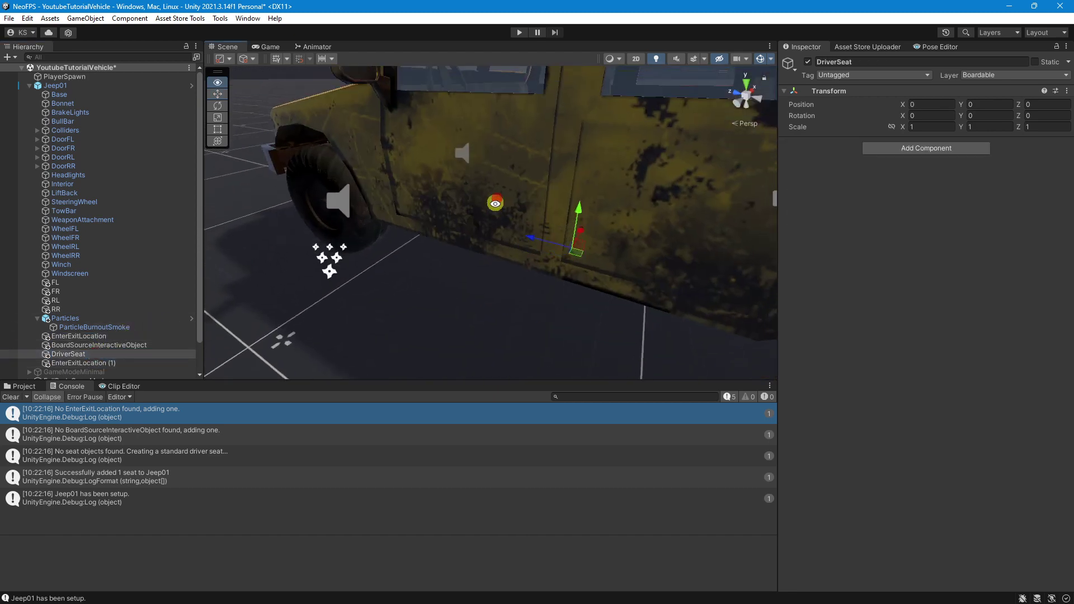
{"action": "left_click_drag", "start_coordinate": [495, 203], "coordinate": [400, 237], "text": "alt"}
{"action": "left_click_drag", "start_coordinate": [237, 229], "coordinate": [550, 186], "text": "alt"}
{"action": "left_click_drag", "start_coordinate": [584, 115], "coordinate": [571, 213], "text": "alt"}
- Run the scene in Play mode, walk the character up to the jeep's doors, and stop playback
{"action": "left_click", "coordinate": [520, 33]}
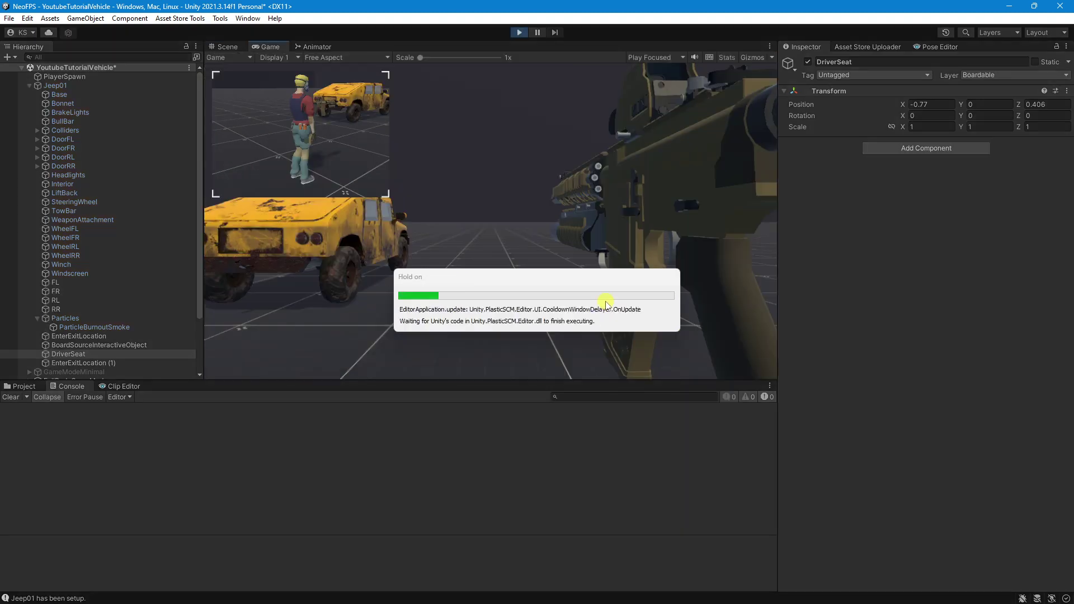
{"action": "left_click", "coordinate": [531, 220]}
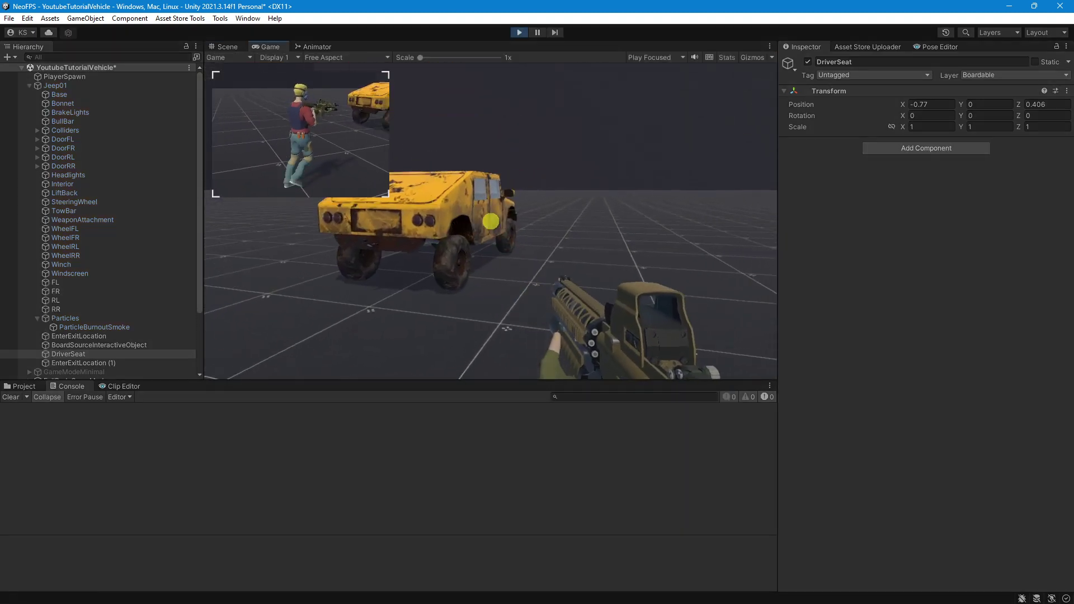
{"action": "key", "text": "w"}
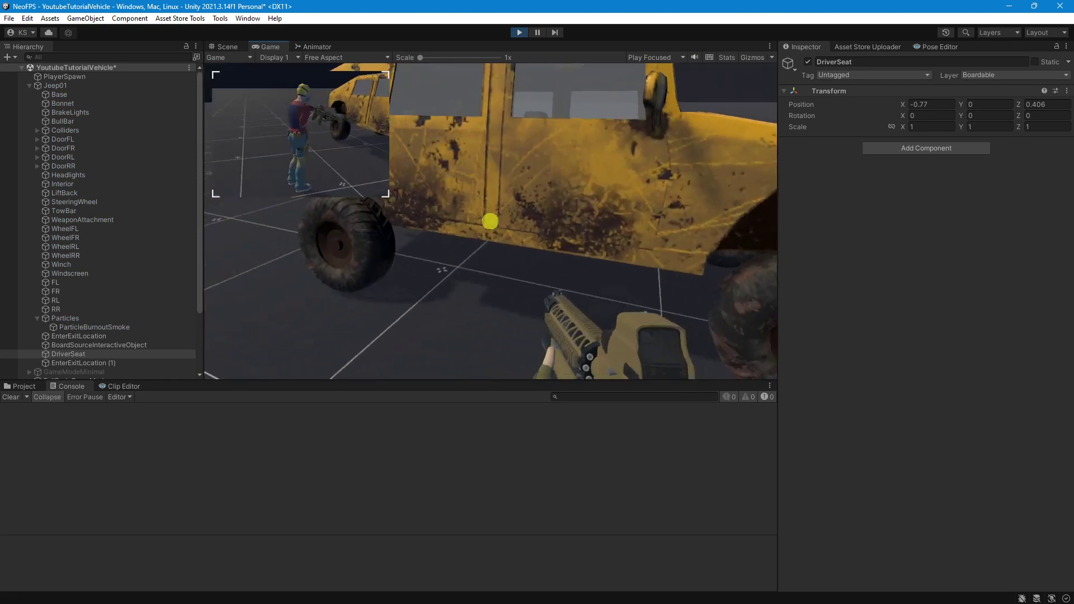
{"action": "key", "text": "d"}
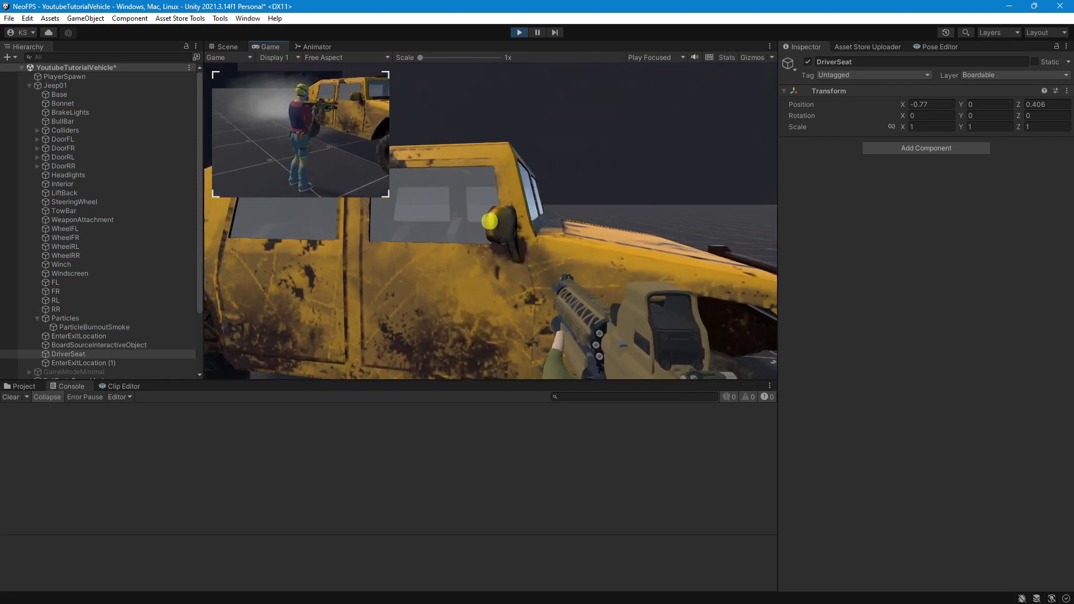
{"action": "key", "text": "d"}
{"action": "key", "text": "Escape"}
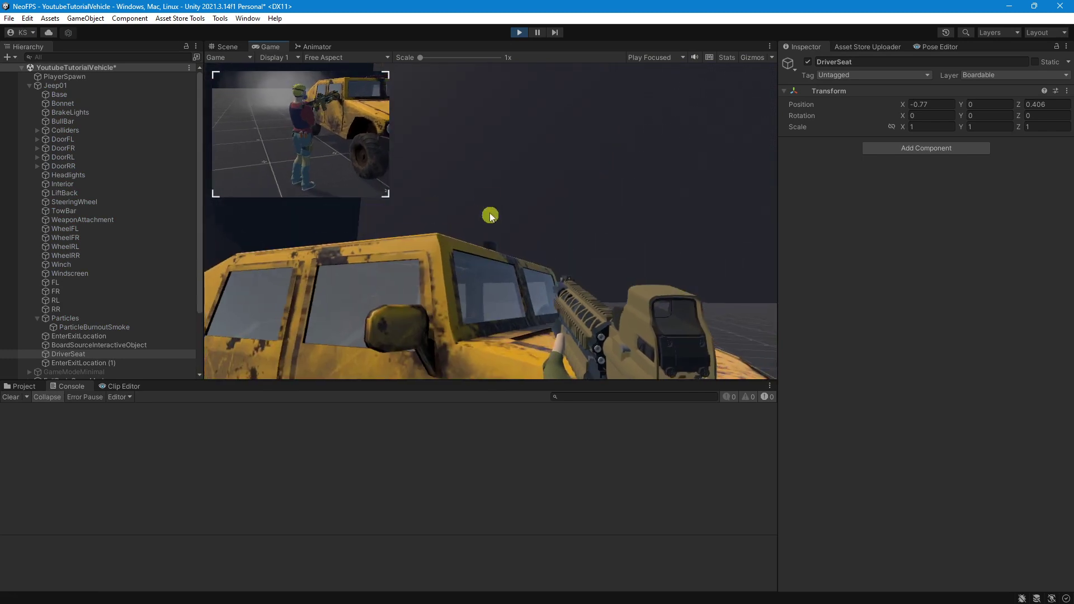
{"action": "left_click", "coordinate": [519, 32]}
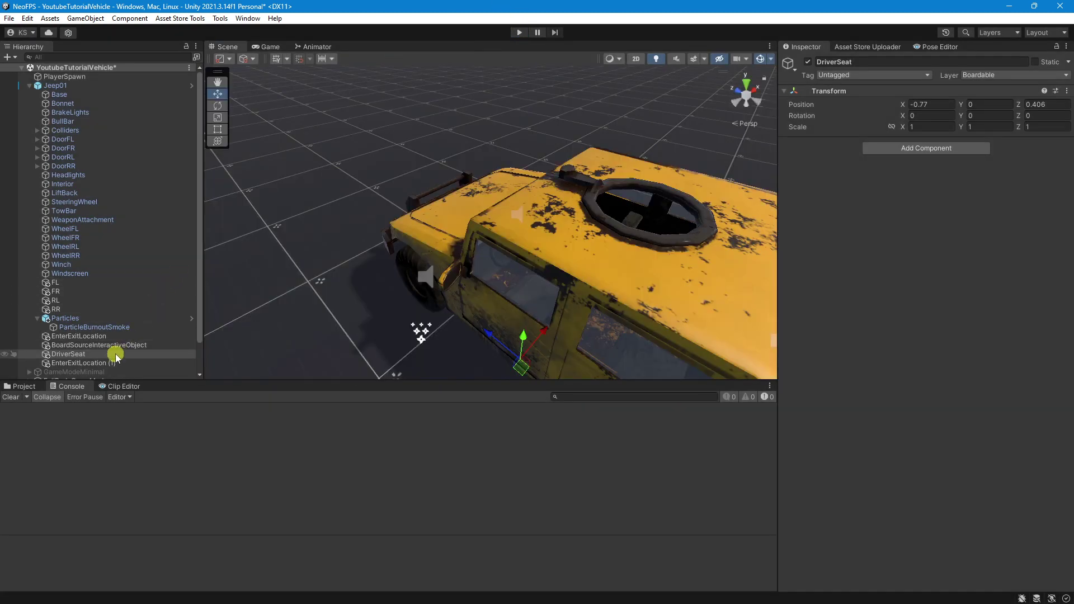
- Turn the box colliders of both EnterExitLocation objects into triggers
{"action": "left_click", "coordinate": [111, 363]}
{"action": "left_click", "coordinate": [115, 335], "text": "ctrl"}
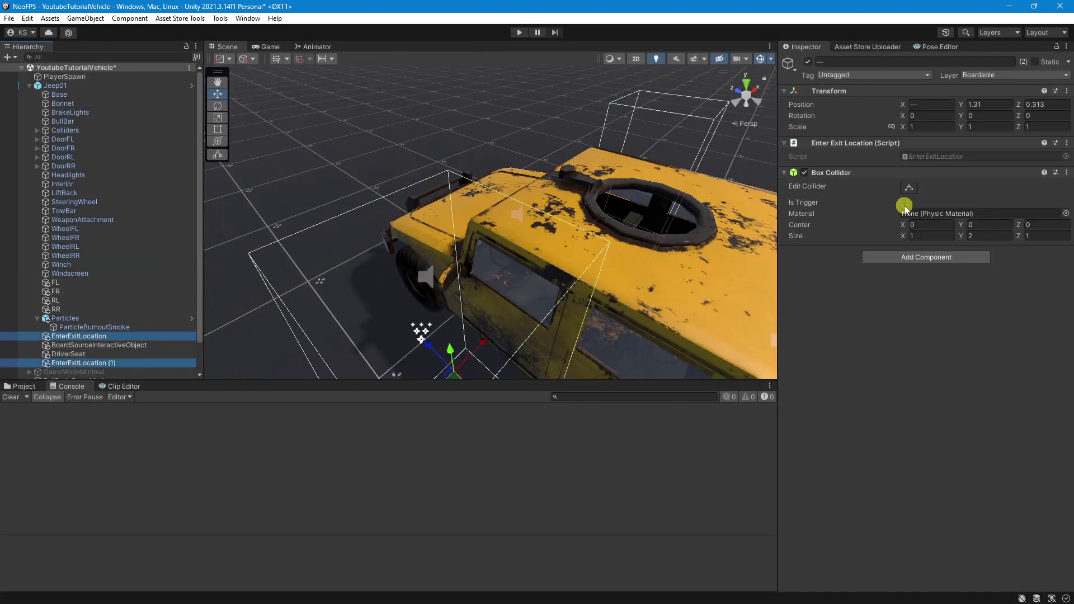
{"action": "left_click", "coordinate": [906, 203]}
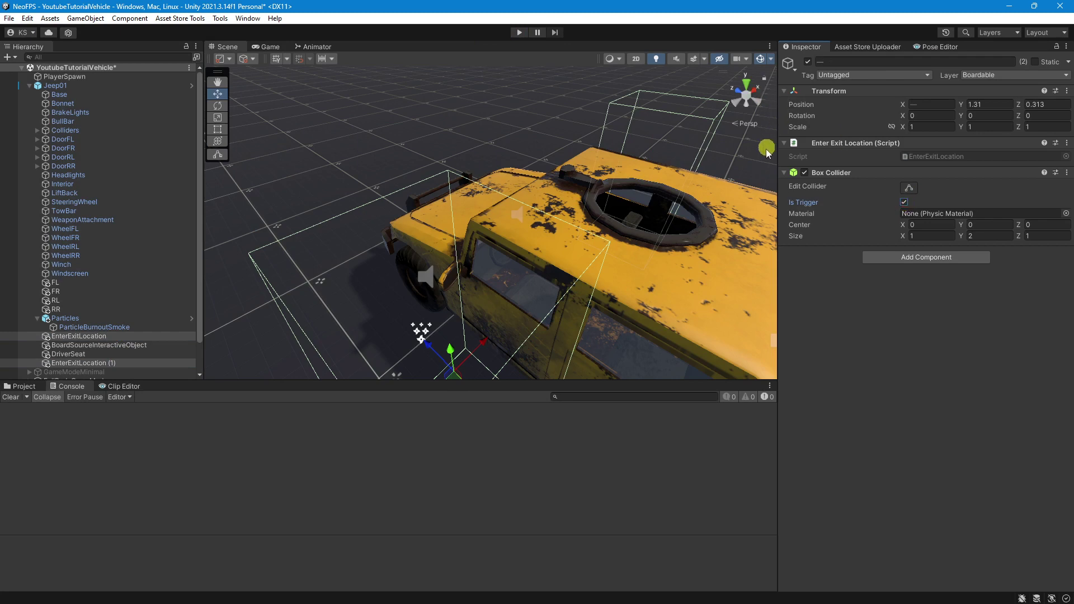
{"action": "scroll", "coordinate": [548, 240], "scroll_direction": "down", "scroll_amount": 4}
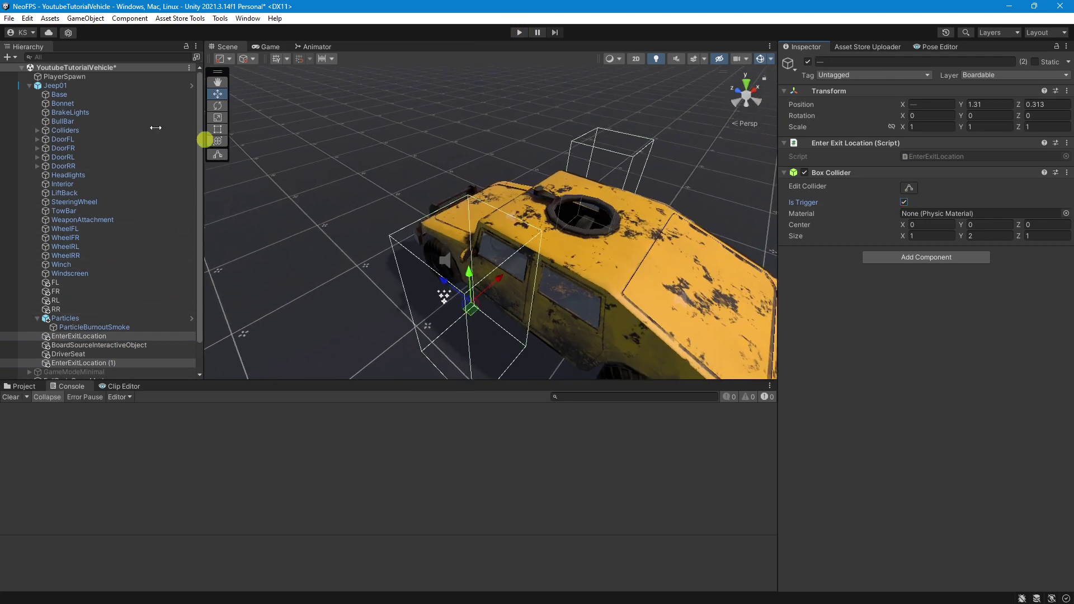
- In Jeep01's Board Source, set the Driver seat's Components To Enable size to 1
{"action": "left_click", "coordinate": [66, 86]}
{"action": "scroll", "coordinate": [959, 349], "scroll_direction": "down", "scroll_amount": 10}
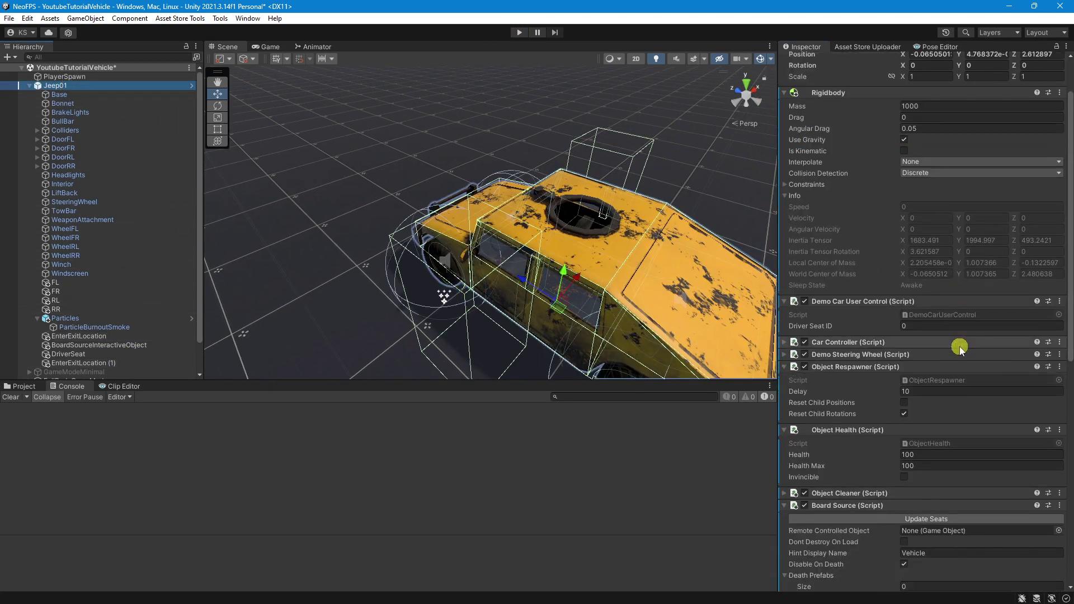
{"action": "scroll", "coordinate": [954, 339], "scroll_direction": "down", "scroll_amount": 6}
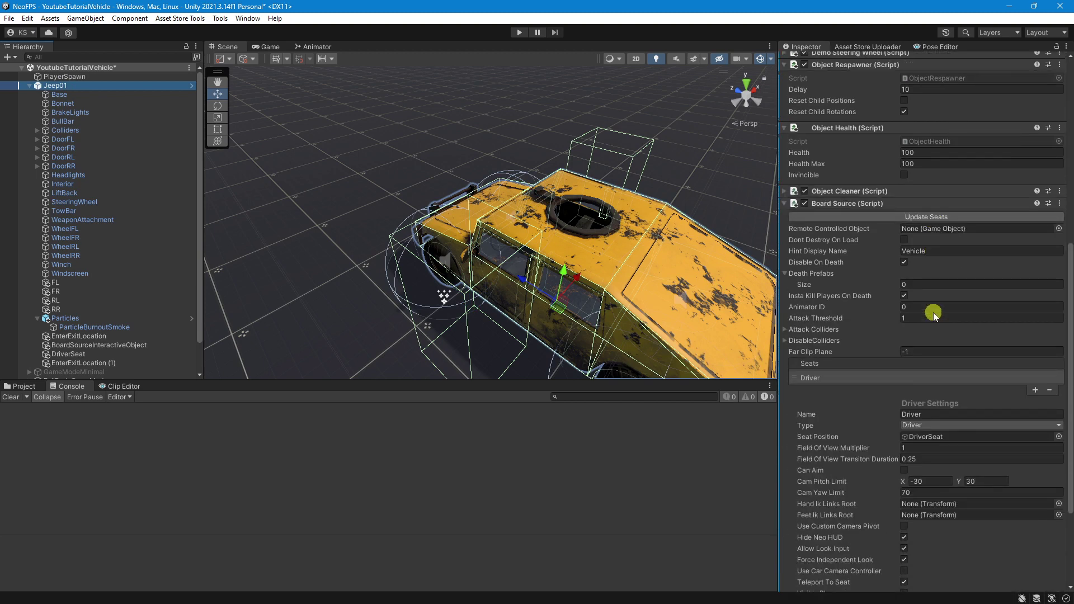
{"action": "left_click", "coordinate": [825, 287]}
{"action": "scroll", "coordinate": [863, 359], "scroll_direction": "down", "scroll_amount": 2}
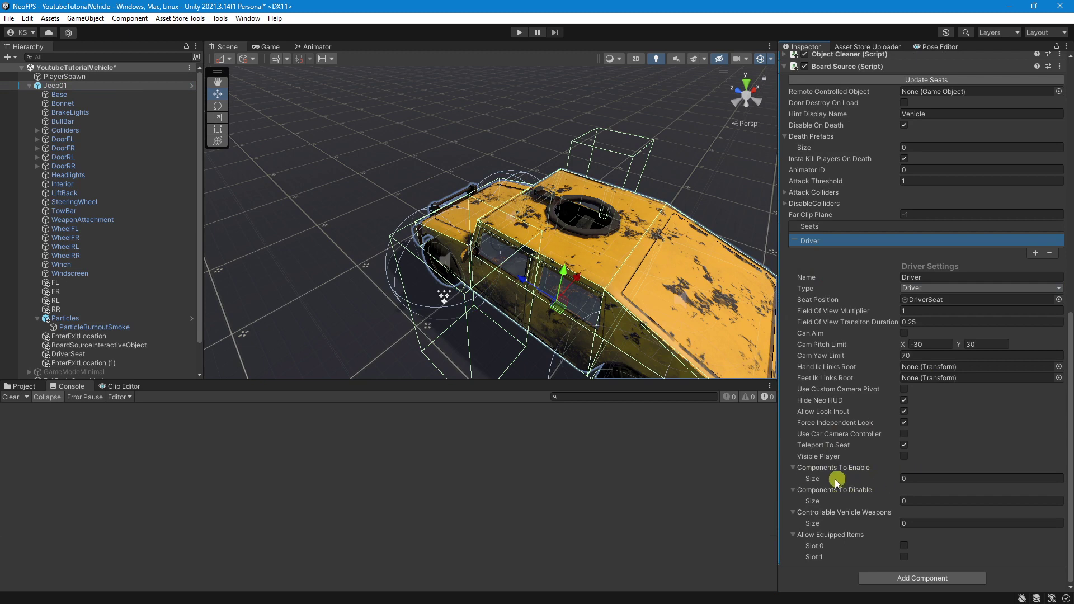
{"action": "left_click", "coordinate": [912, 479]}
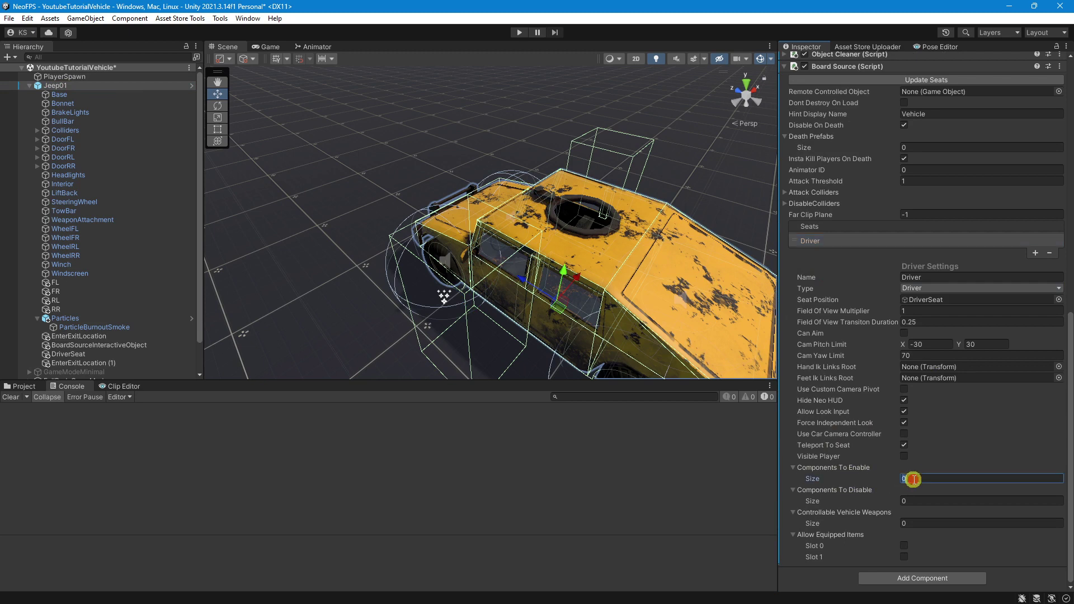
{"action": "type", "text": "1"}
{"action": "key", "text": "Return"}
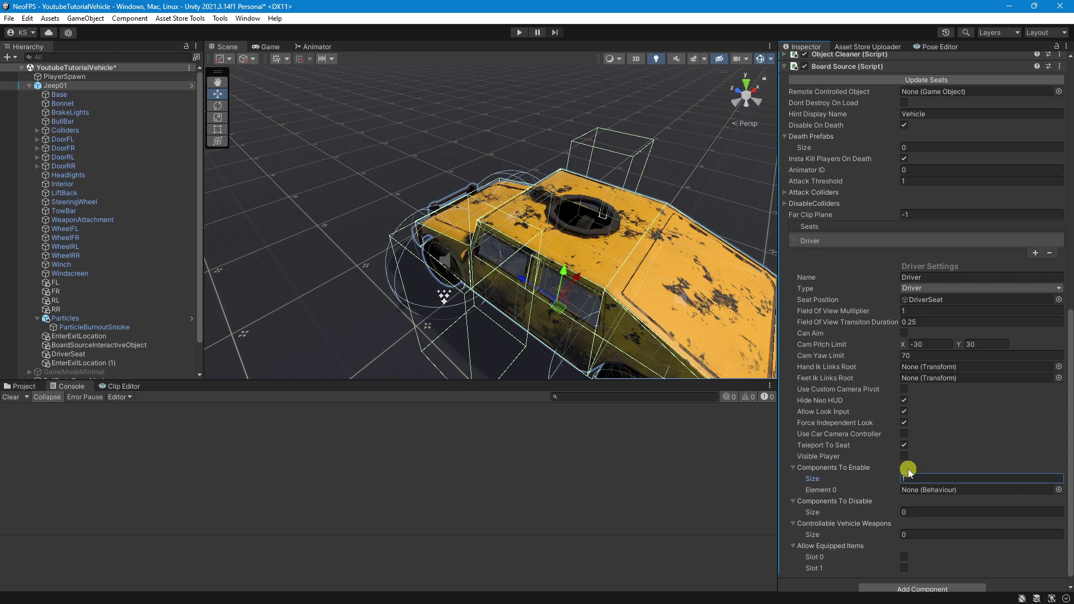
- Assign Jeep01's Demo Steering Wheel script to Element 0 of the Driver seat's Components To Enable
{"action": "scroll", "coordinate": [879, 391], "scroll_direction": "up", "scroll_amount": 6}
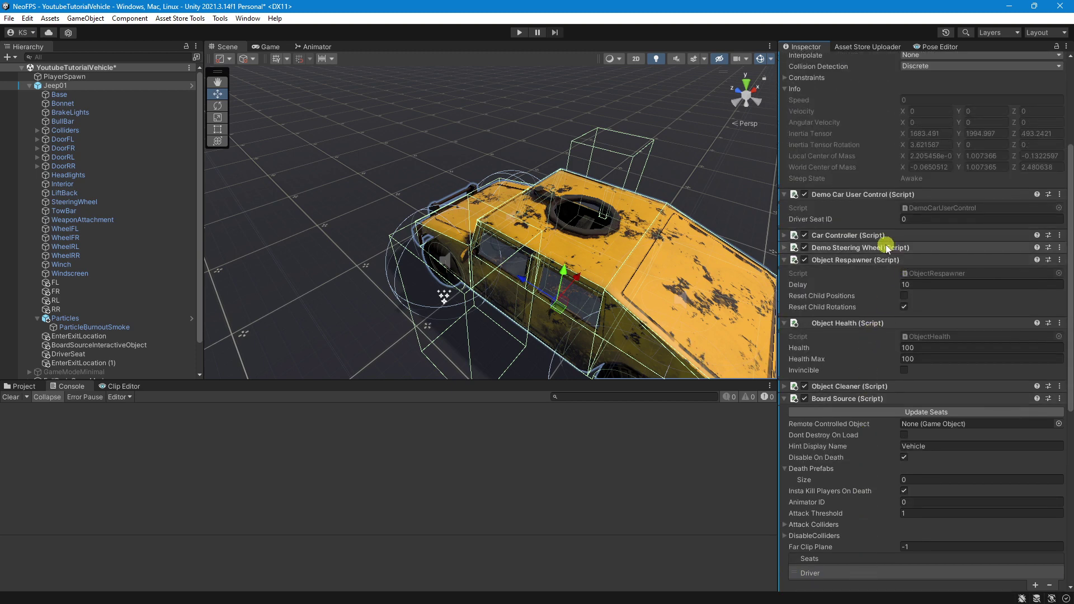
{"action": "scroll", "coordinate": [877, 227], "scroll_direction": "up", "scroll_amount": 4}
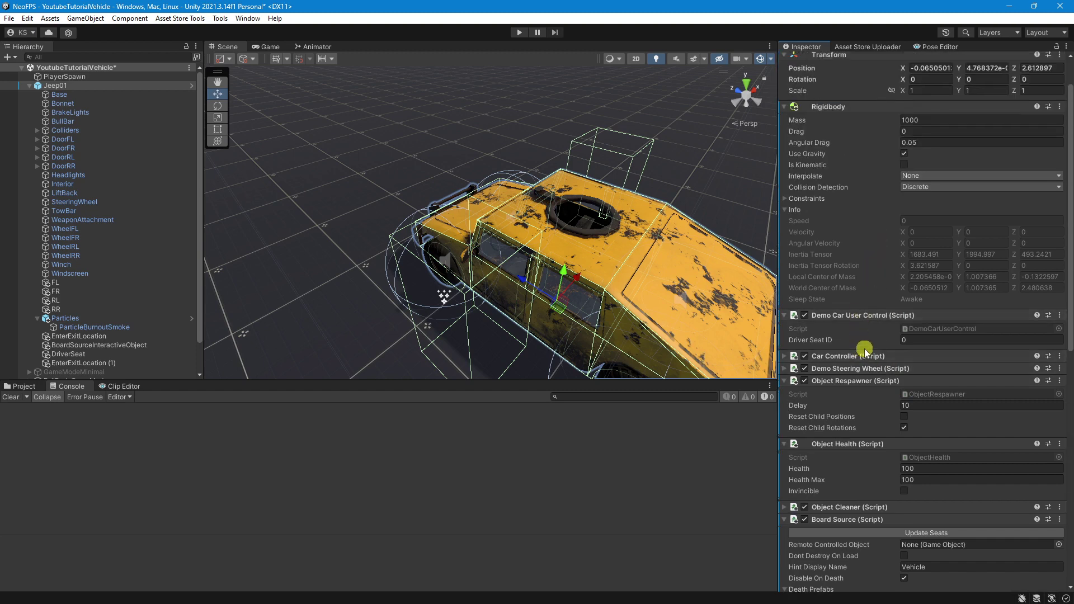
{"action": "scroll", "coordinate": [865, 345], "scroll_direction": "down", "scroll_amount": 1}
{"action": "left_click_drag", "start_coordinate": [861, 337], "coordinate": [884, 402]}
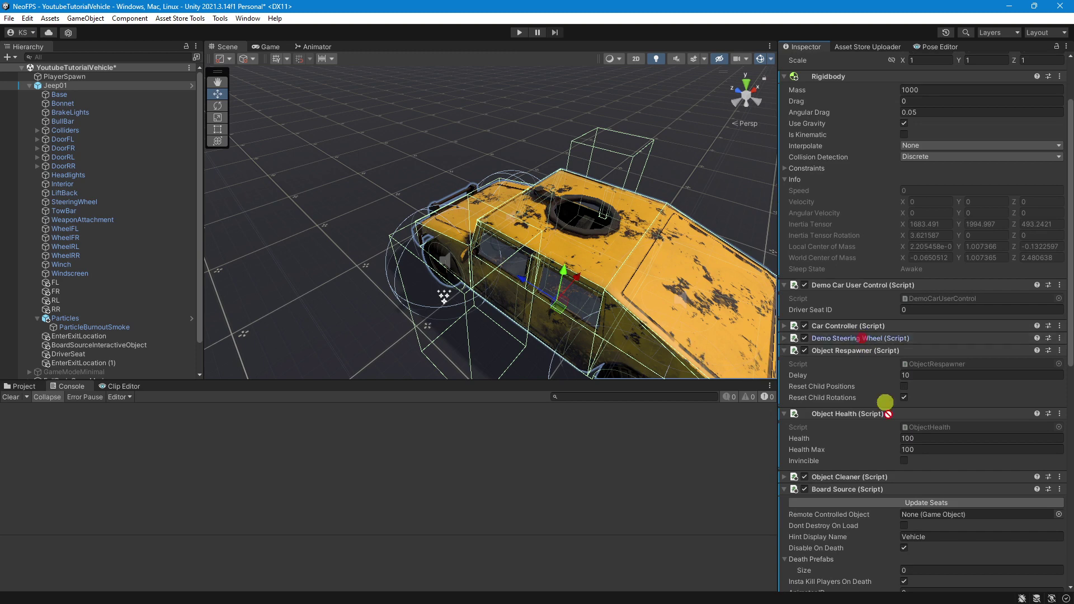
{"action": "left_click_drag", "start_coordinate": [889, 569], "coordinate": [929, 477]}
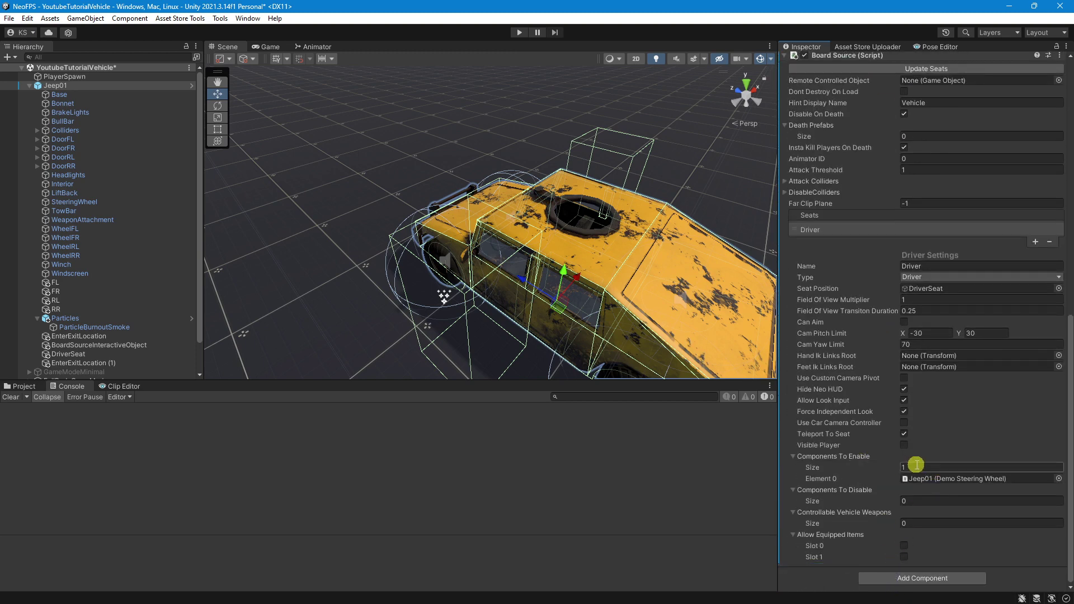
- Increase the Driver seat's Components To Enable size to 2 and assign the Demo Car User Control script to Element 1
{"action": "left_click", "coordinate": [916, 466]}
{"action": "type", "text": "2"}
{"action": "key", "text": "Return"}
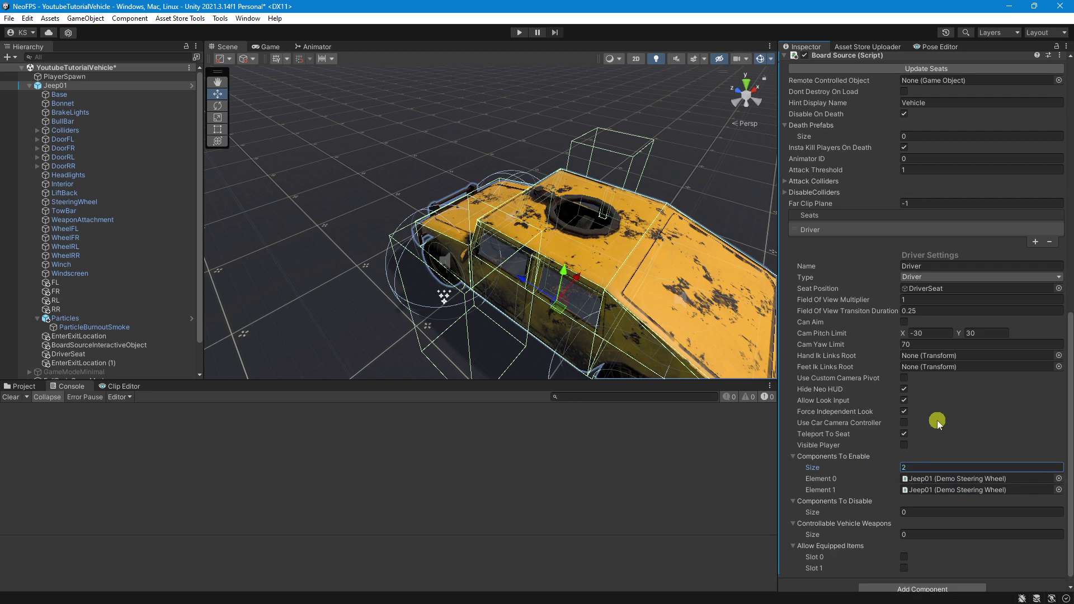
{"action": "scroll", "coordinate": [934, 402], "scroll_direction": "up", "scroll_amount": 10}
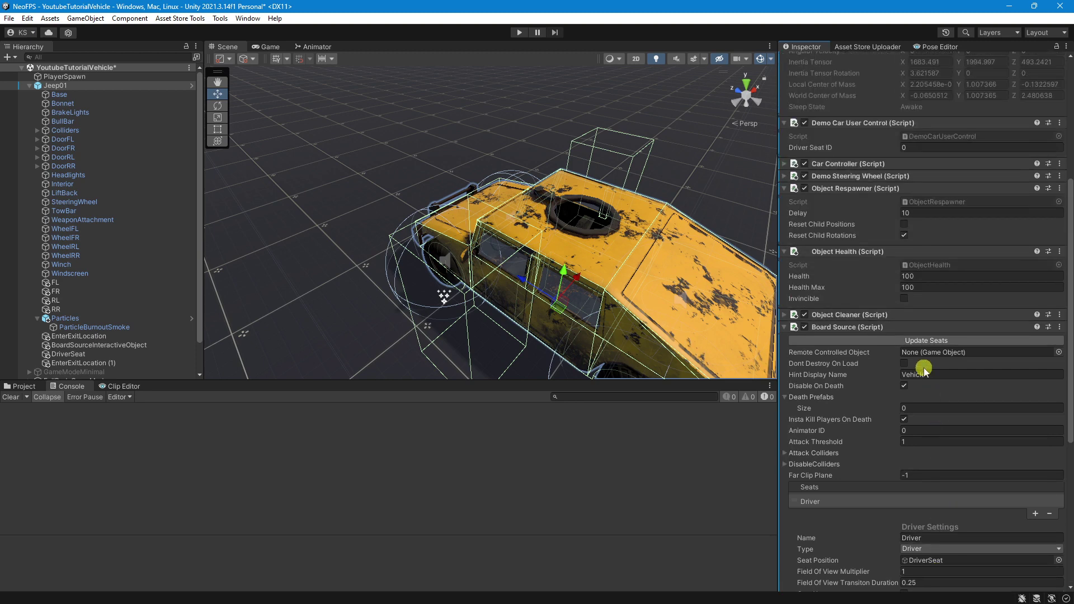
{"action": "scroll", "coordinate": [922, 358], "scroll_direction": "up", "scroll_amount": 4}
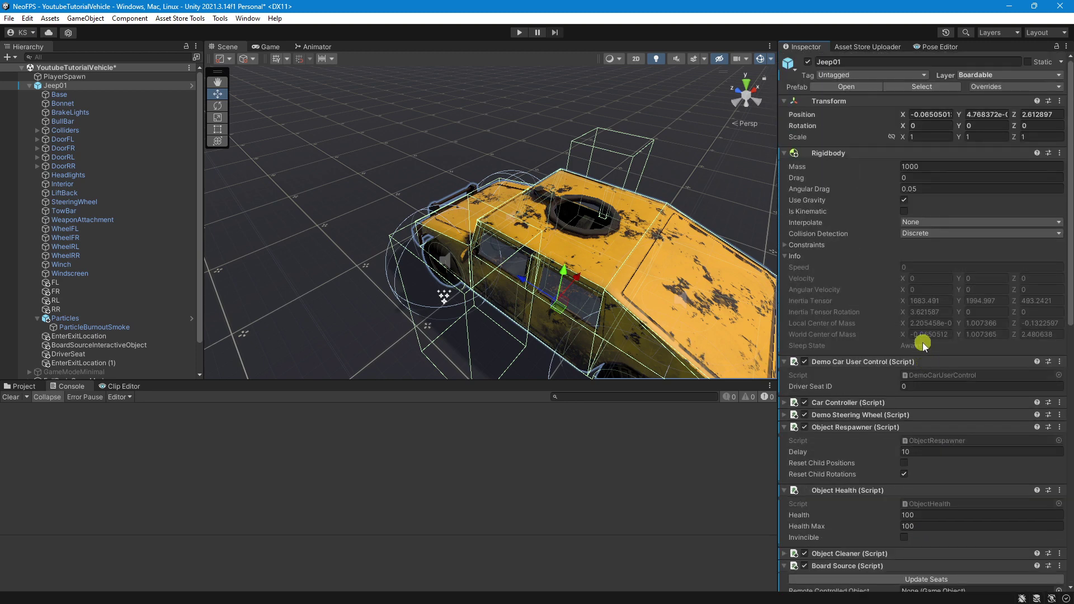
{"action": "scroll", "coordinate": [919, 348], "scroll_direction": "down", "scroll_amount": 2}
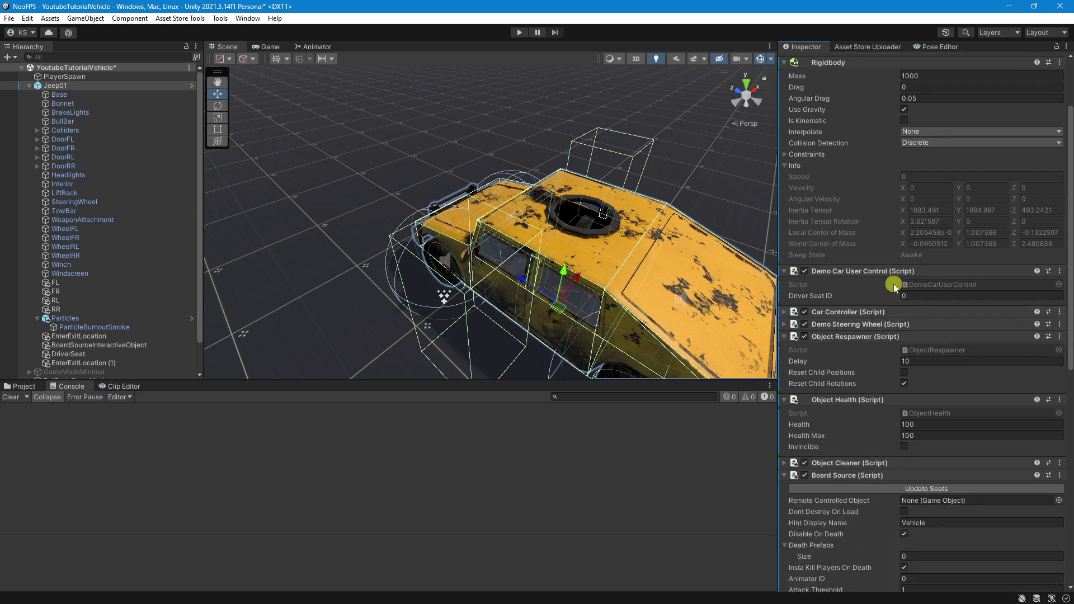
{"action": "scroll", "coordinate": [868, 577], "scroll_direction": "down", "scroll_amount": 14}
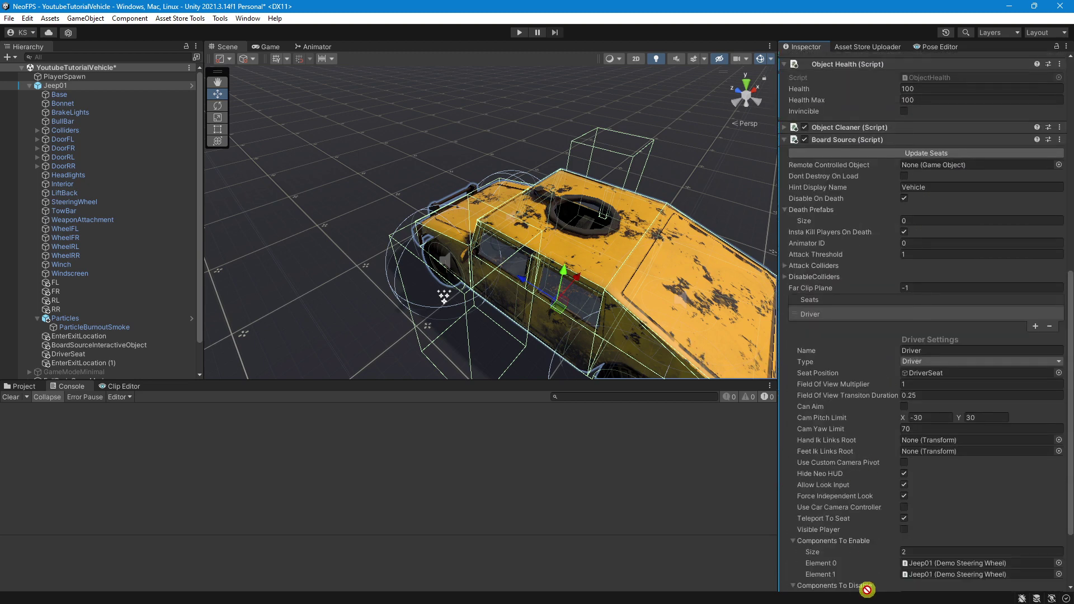
{"action": "left_click_drag", "start_coordinate": [869, 596], "coordinate": [948, 478]}
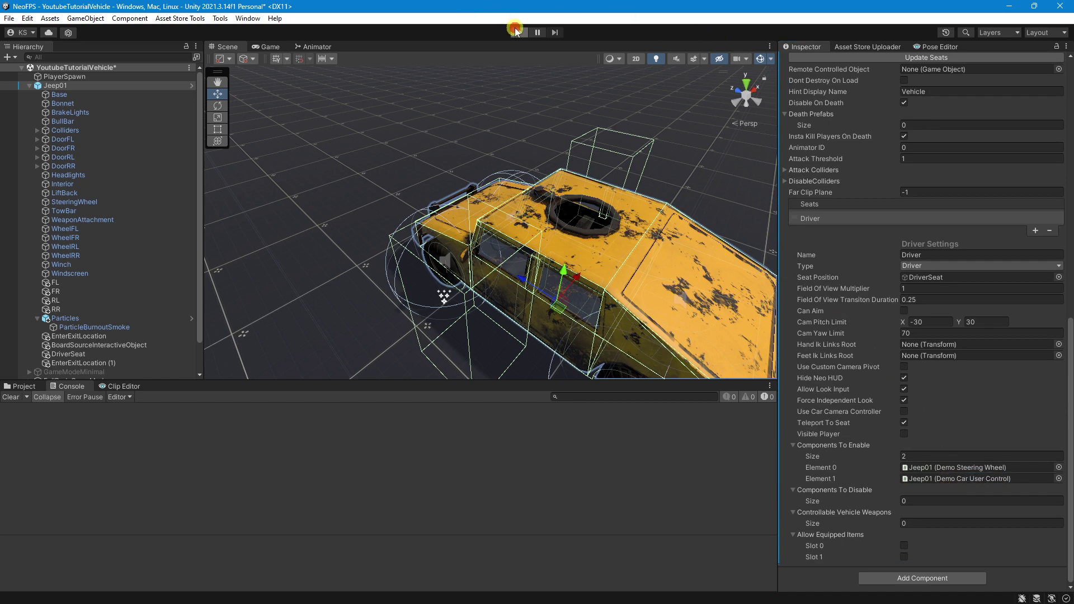
- Play the scene, walk the character up to the jeep's side to test boarding, and stop playback
{"action": "left_click", "coordinate": [515, 31]}
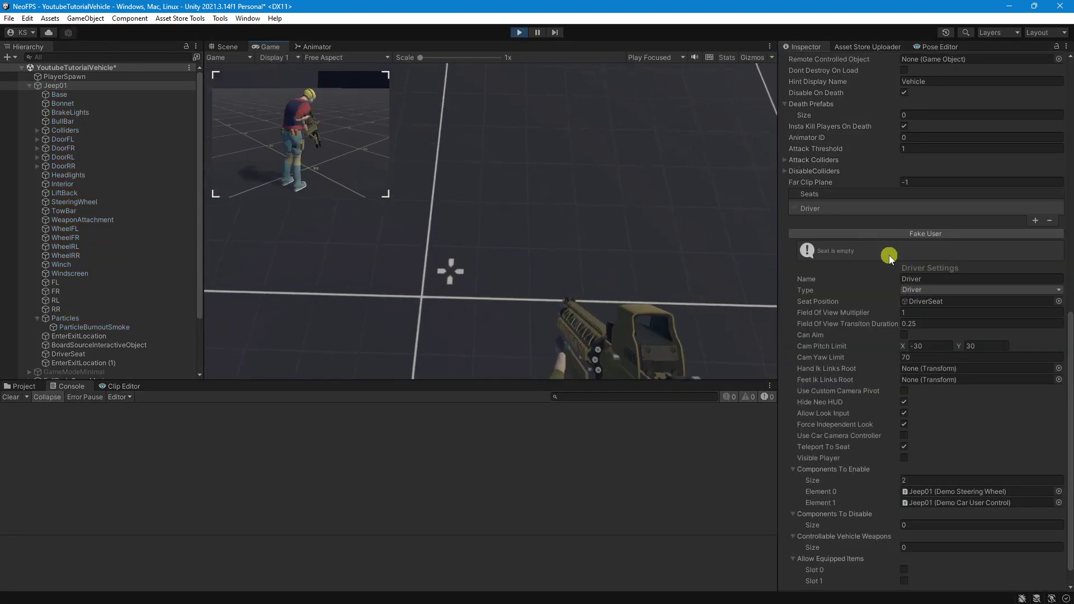
{"action": "left_click", "coordinate": [565, 173]}
{"action": "key", "text": "w"}
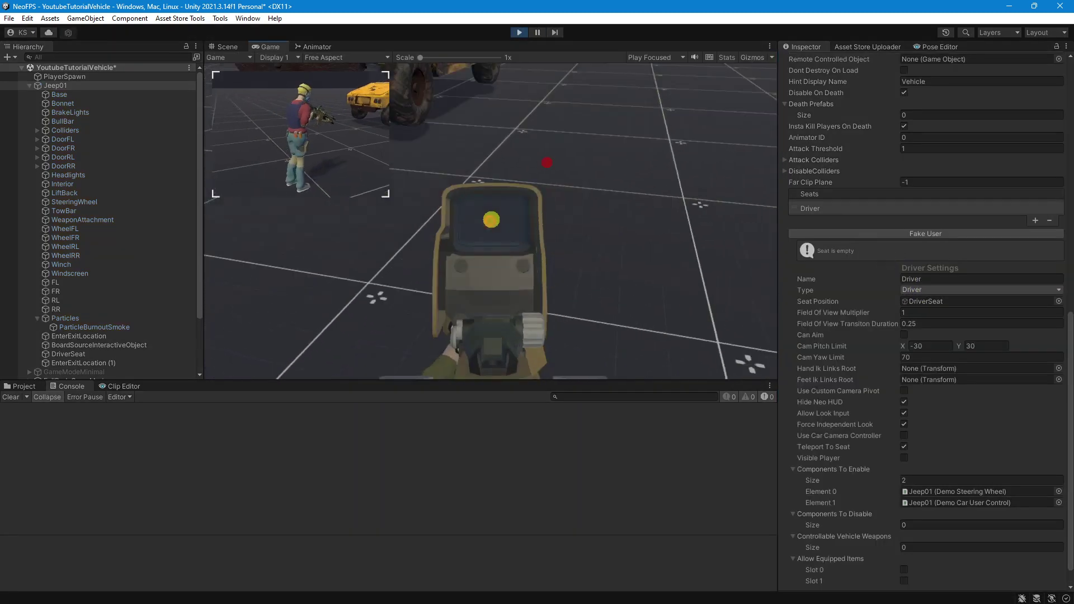
{"action": "key", "text": "w"}
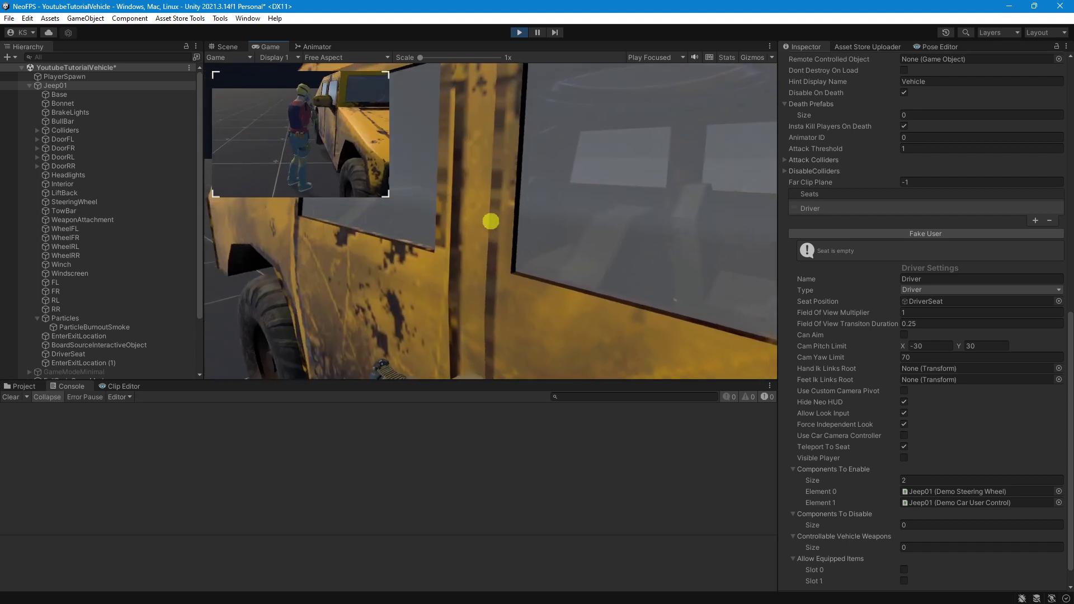
{"action": "key", "text": "Escape"}
{"action": "left_click", "coordinate": [520, 33]}
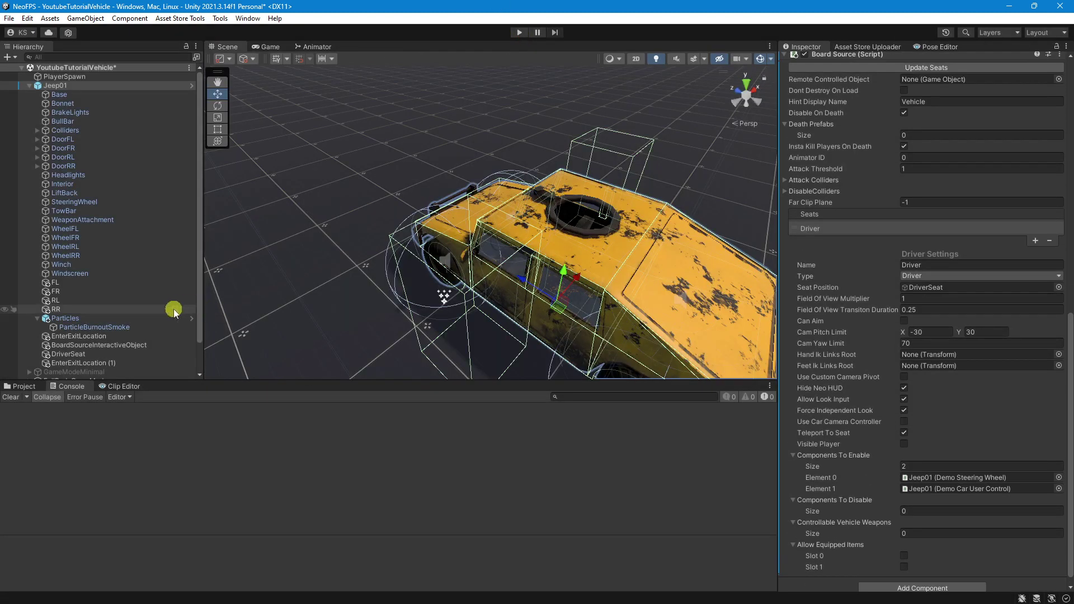
- Stretch BoardSourceInteractiveObject's box collider around the jeep to about 2.80 × 1.96 × 4.80, with its center at about Y 1.10
{"action": "scroll", "coordinate": [175, 309], "scroll_direction": "down", "scroll_amount": 3}
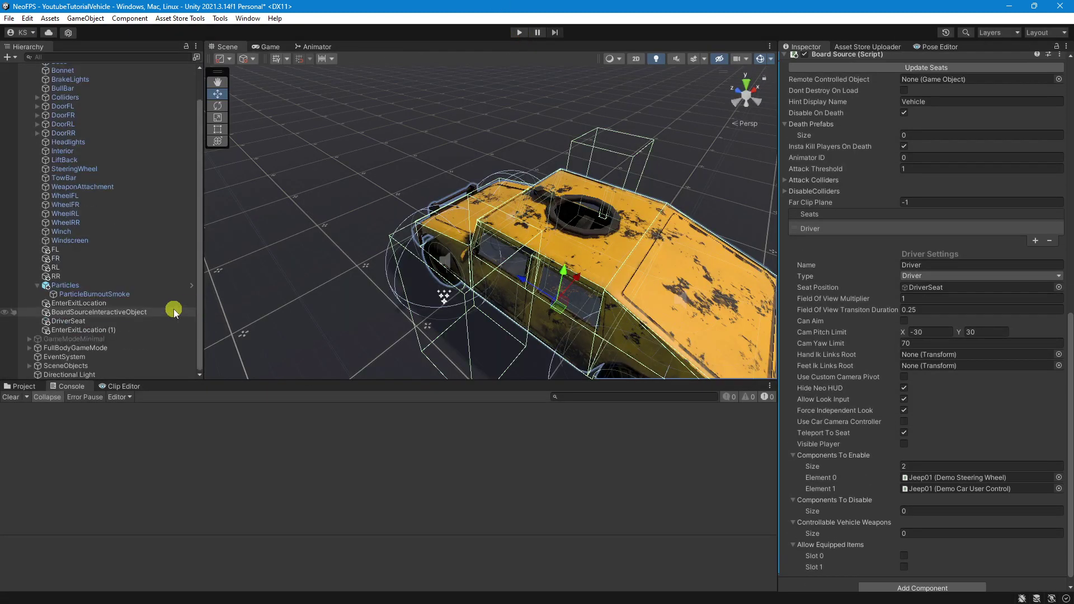
{"action": "left_click", "coordinate": [134, 312]}
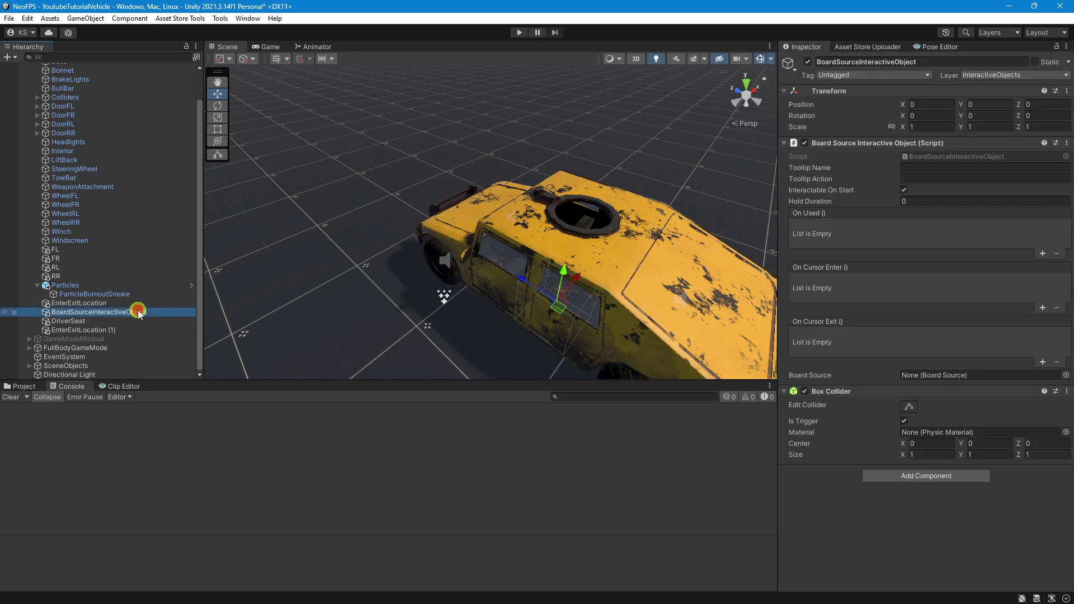
{"action": "scroll", "coordinate": [646, 286], "scroll_direction": "down", "scroll_amount": 3}
{"action": "middle_click_drag", "start_coordinate": [645, 285], "coordinate": [541, 288]}
{"action": "left_click_drag", "start_coordinate": [540, 288], "coordinate": [571, 205], "text": "alt"}
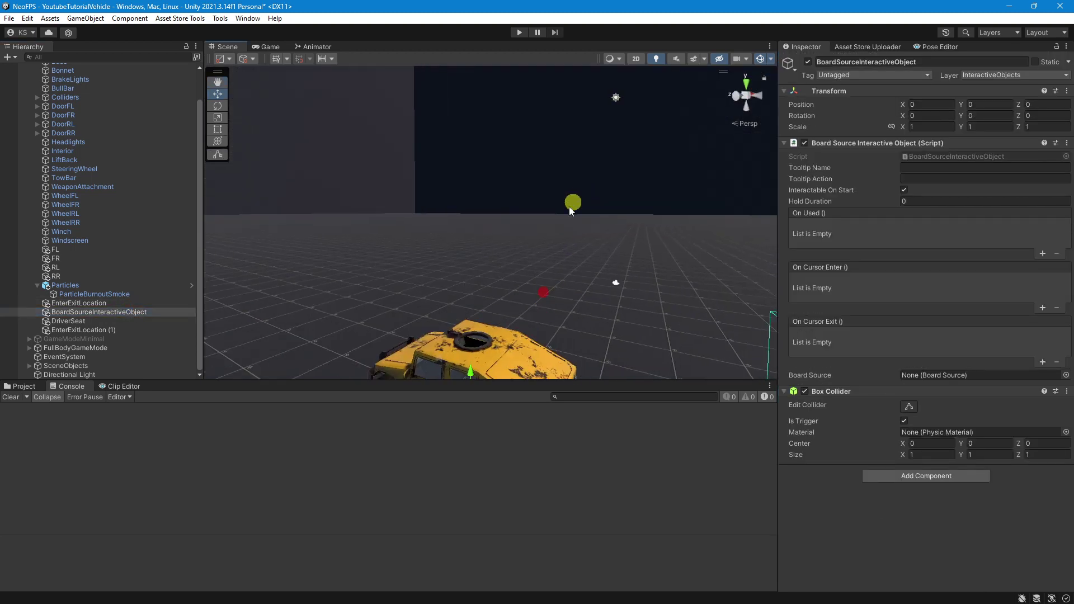
{"action": "middle_click_drag", "start_coordinate": [571, 268], "coordinate": [564, 195]}
{"action": "scroll", "coordinate": [565, 197], "scroll_direction": "up", "scroll_amount": 5}
{"action": "scroll", "coordinate": [601, 241], "scroll_direction": "down", "scroll_amount": 4}
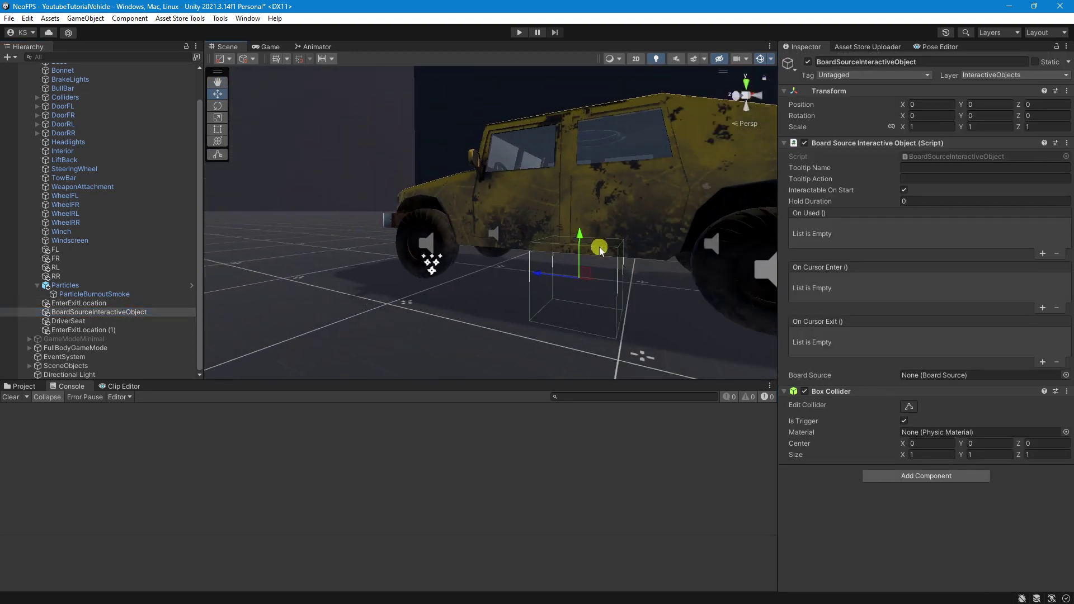
{"action": "left_click", "coordinate": [907, 409]}
{"action": "left_click_drag", "start_coordinate": [640, 354], "coordinate": [604, 275], "text": "alt"}
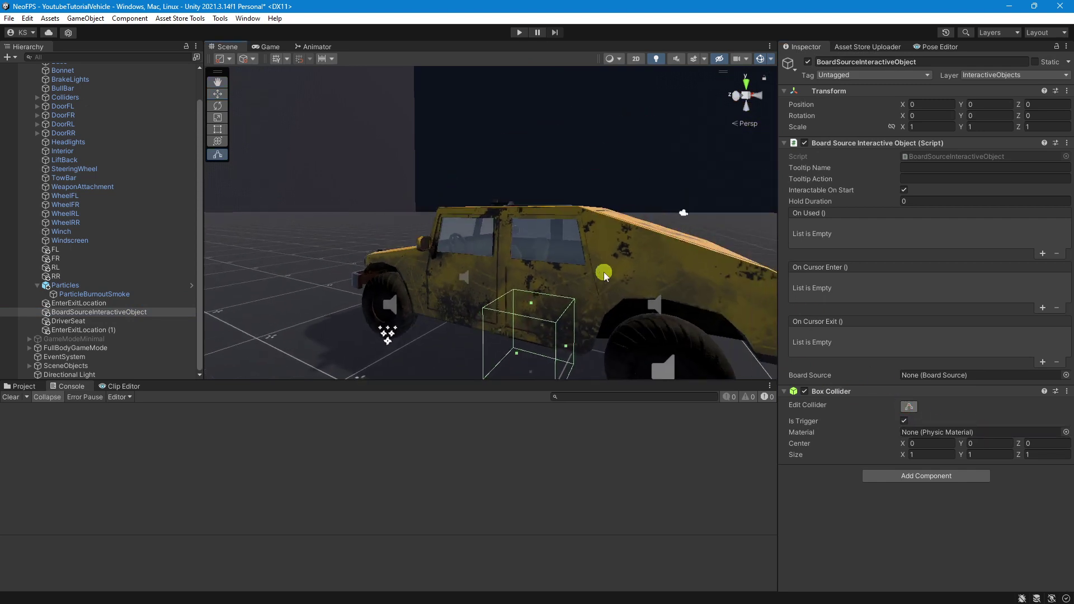
{"action": "mouse_move", "coordinate": [530, 311]}
{"action": "left_mouse_down"}
{"action": "mouse_move", "coordinate": [530, 189]}
{"action": "mouse_move", "coordinate": [550, 316]}
{"action": "mouse_move", "coordinate": [548, 271]}
{"action": "mouse_move", "coordinate": [604, 220]}
{"action": "mouse_move", "coordinate": [536, 325]}
{"action": "left_mouse_up"}
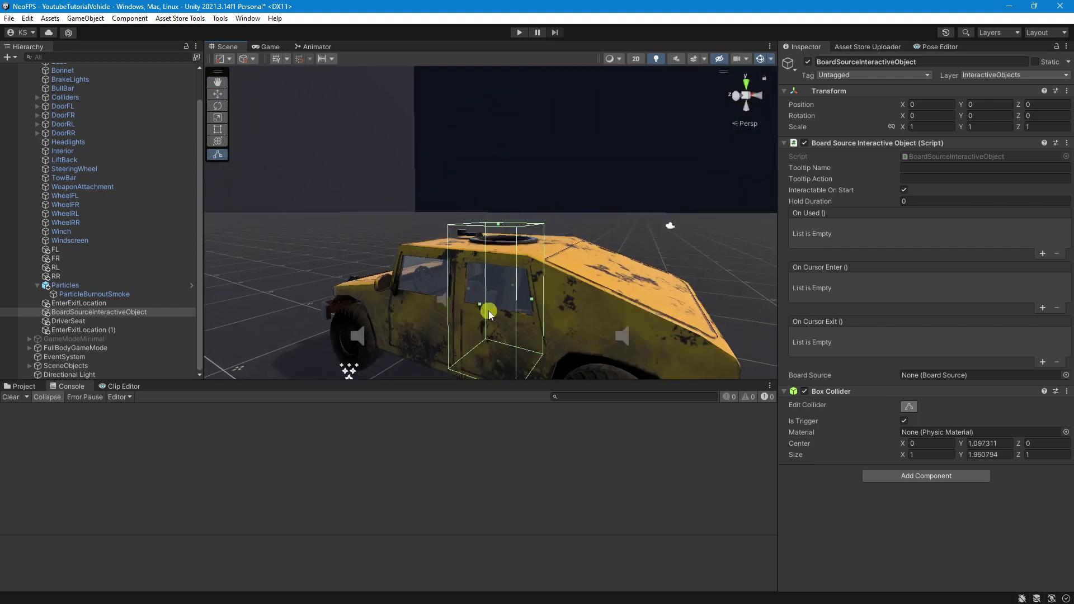
{"action": "left_click_drag", "start_coordinate": [658, 250], "coordinate": [471, 314], "text": "alt"}
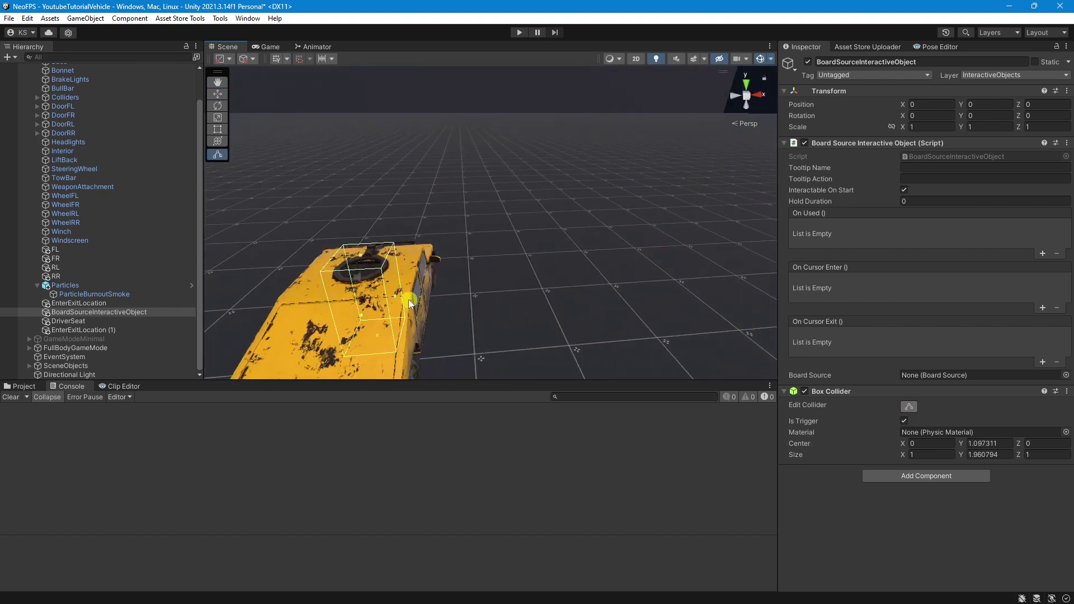
{"action": "left_click_drag", "start_coordinate": [394, 299], "coordinate": [455, 250]}
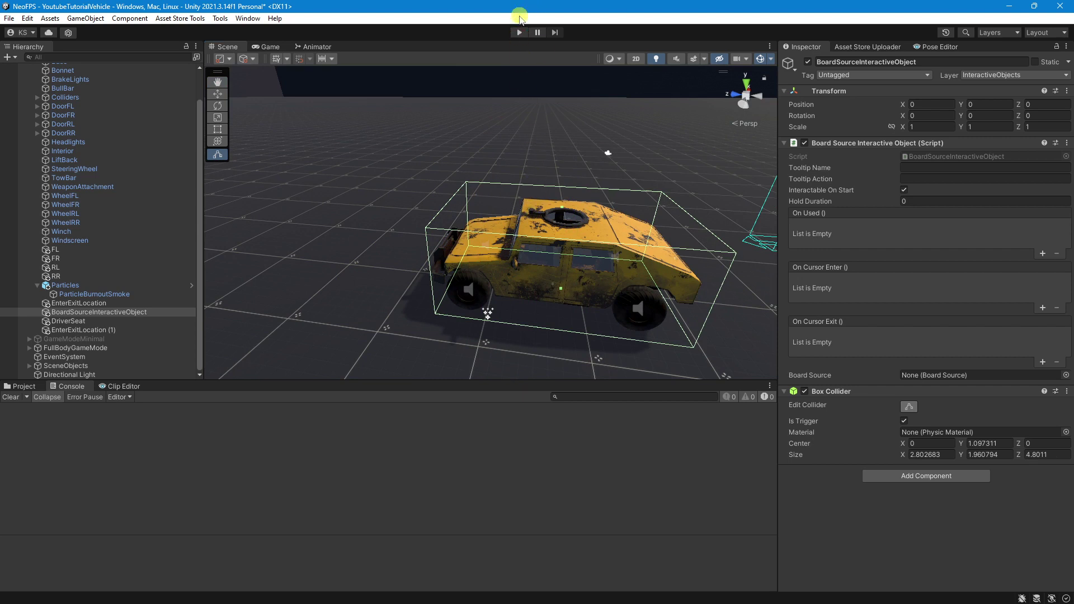
- Play the scene, board the jeep's driver seat, get back out, and stop playback
{"action": "left_click", "coordinate": [518, 34]}
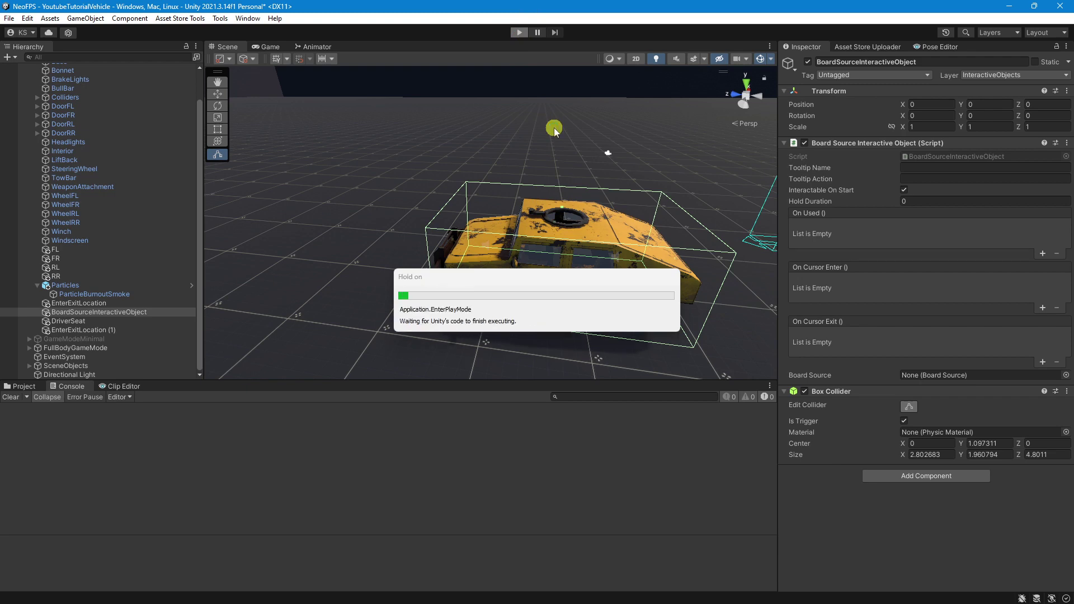
{"action": "key", "text": "e"}
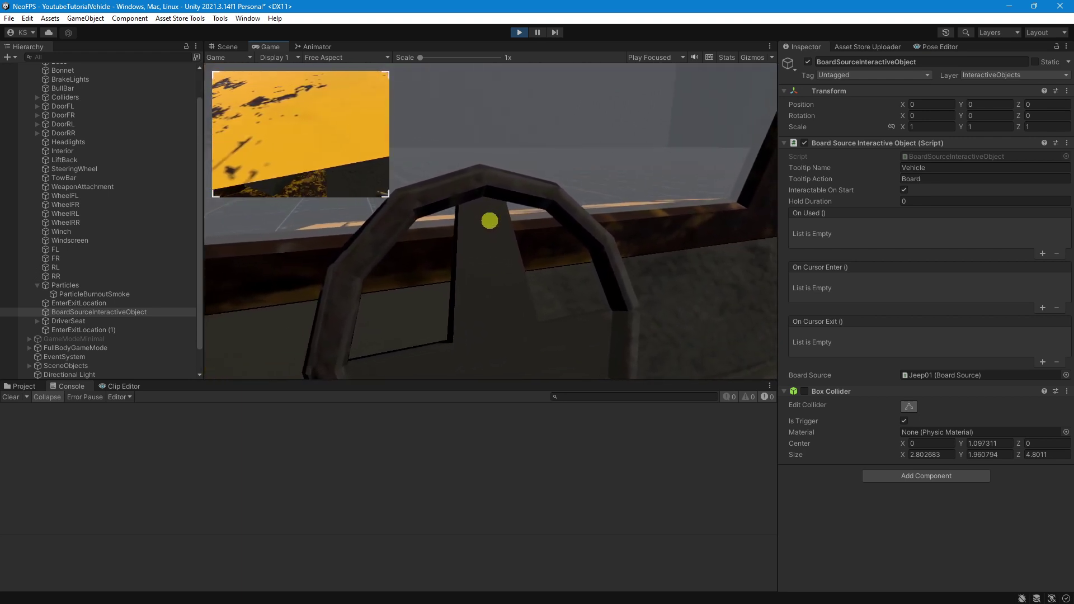
{"action": "key", "text": "e"}
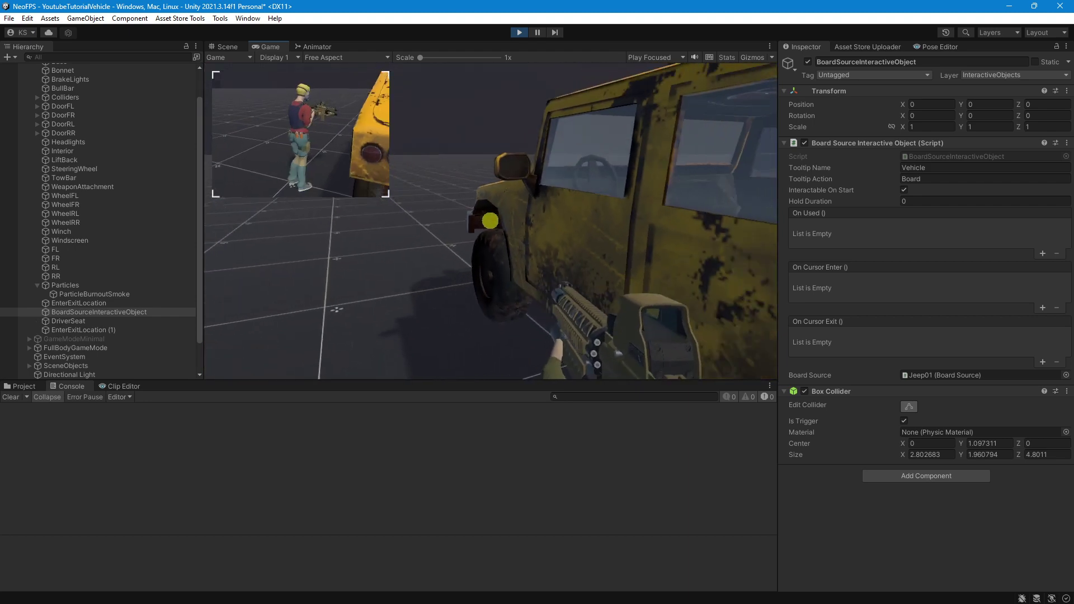
{"action": "left_click", "coordinate": [515, 32]}
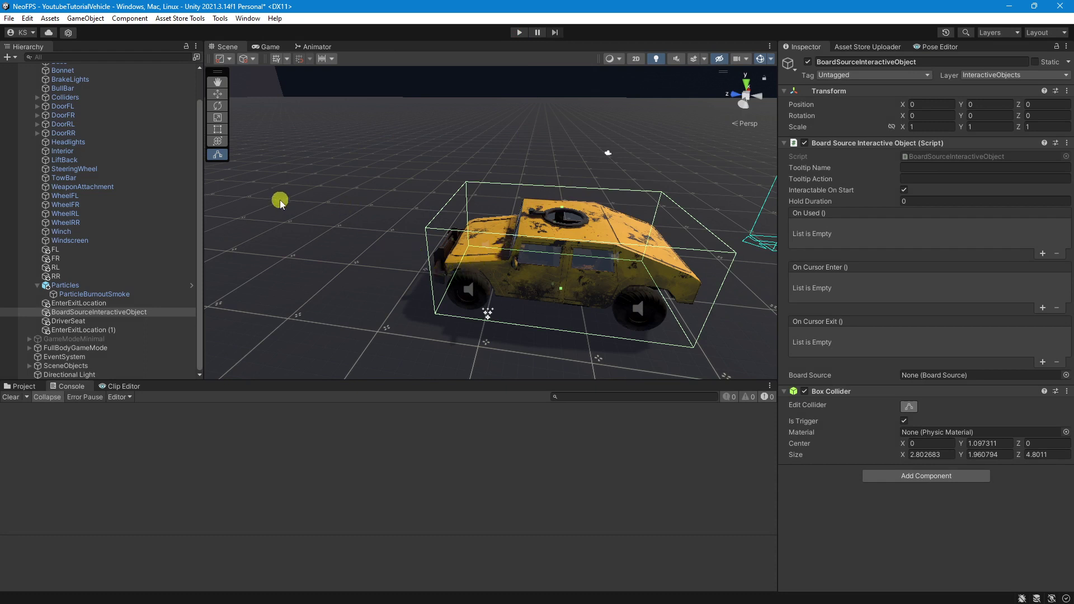
{"action": "scroll", "coordinate": [105, 163], "scroll_direction": "up", "scroll_amount": 3}
{"action": "scroll", "coordinate": [106, 163], "scroll_direction": "down", "scroll_amount": 3}
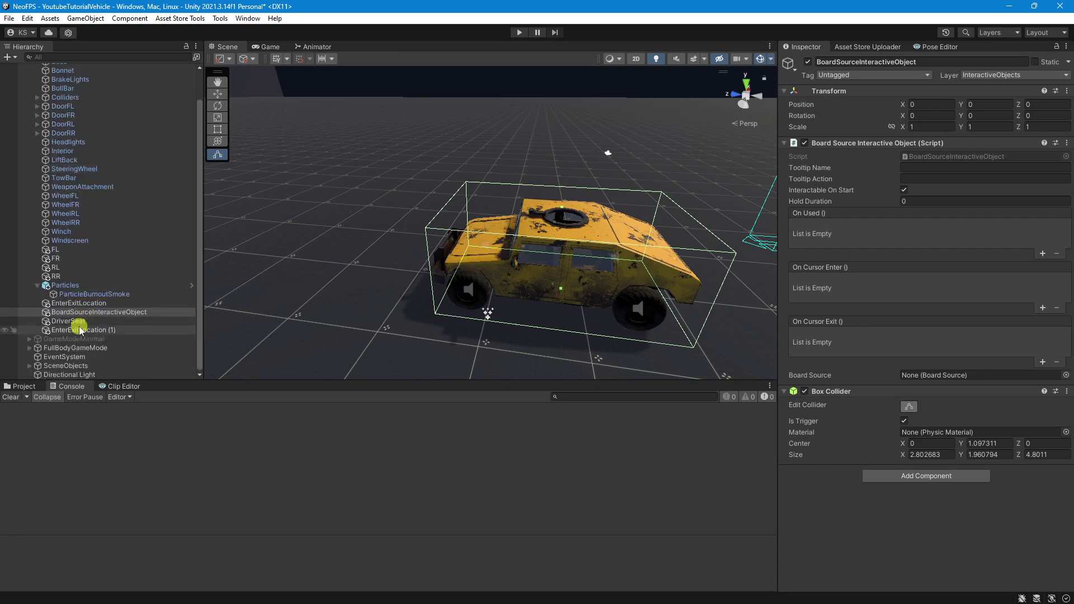
{"action": "left_click", "coordinate": [83, 322]}
{"action": "left_click", "coordinate": [72, 323]}
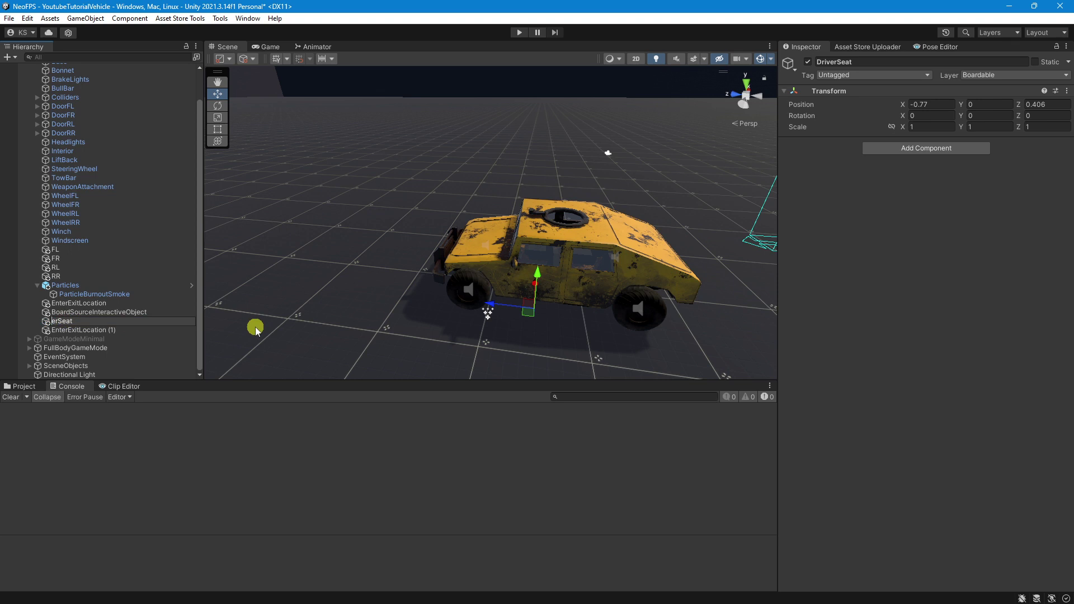
{"action": "key", "text": "Return"}
{"action": "key", "text": "Up"}
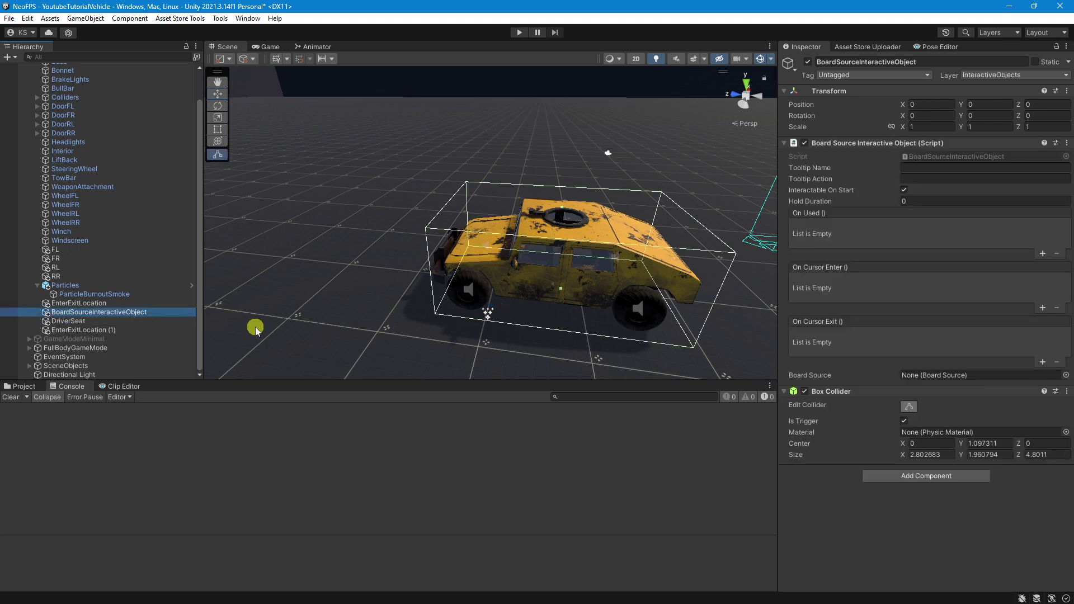
- Duplicate the DriverSeat object and rename the copy as PassengerSeat (1)
{"action": "left_click", "coordinate": [100, 322]}
{"action": "key", "text": "ctrl+d"}
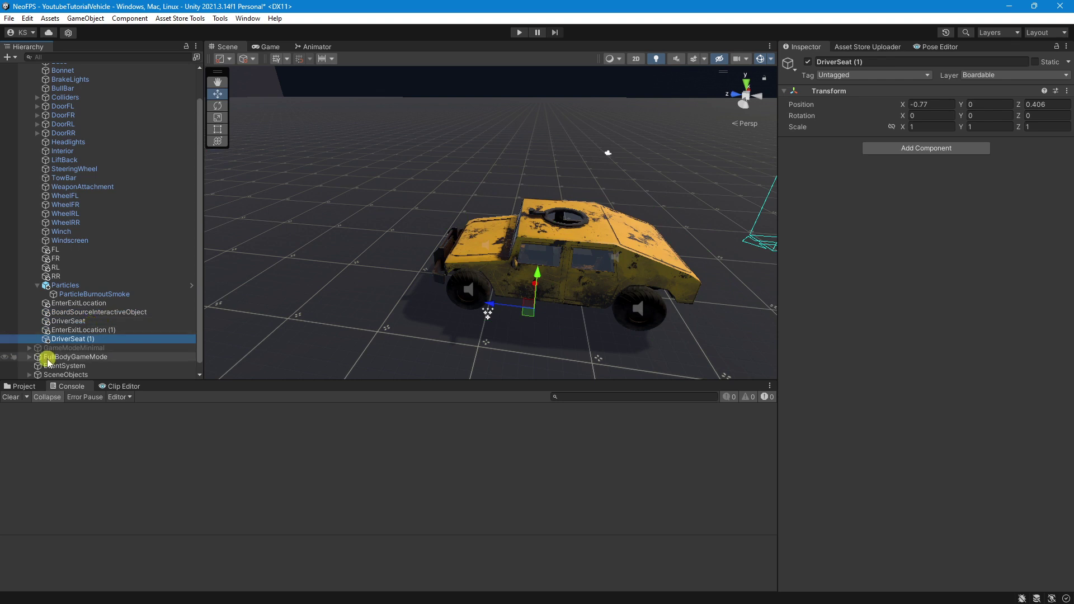
{"action": "left_click", "coordinate": [69, 340]}
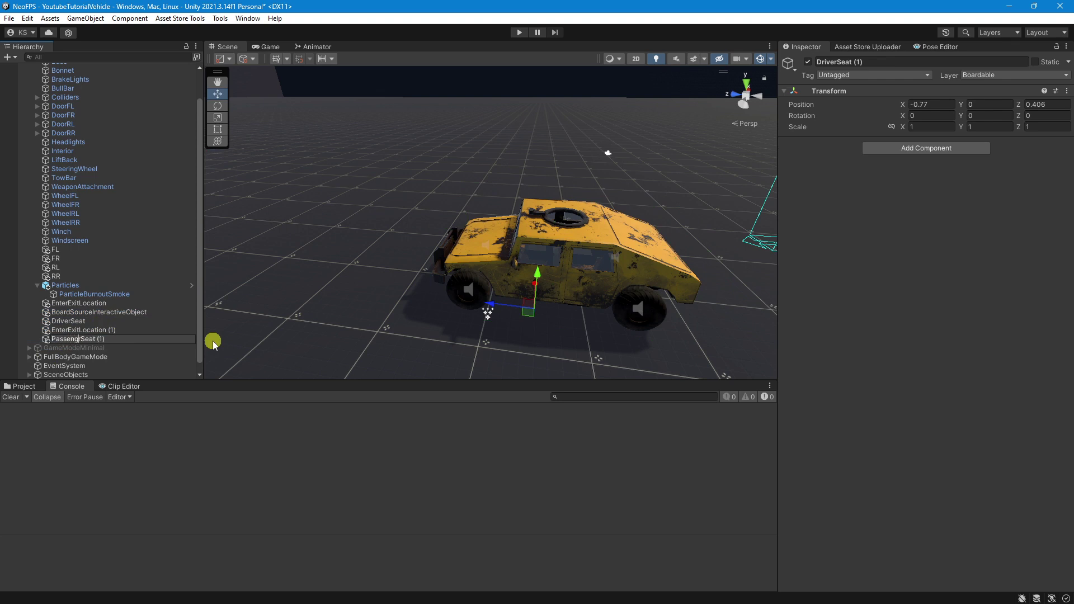
{"action": "key", "text": "Return"}
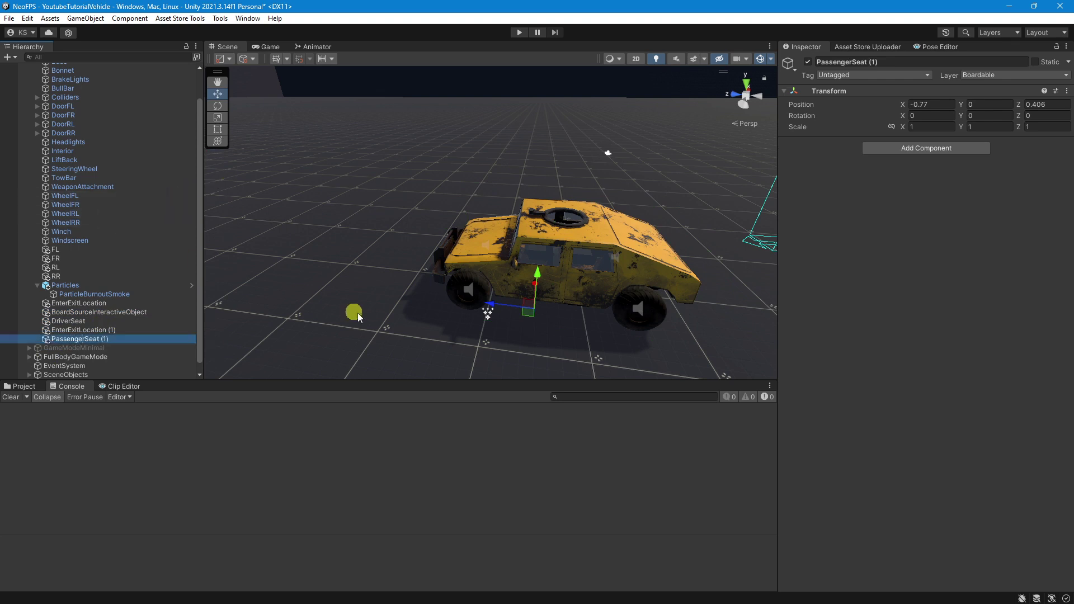
- Move PassengerSeat (1) across to the jeep's opposite side, at about X 0.66
{"action": "left_click_drag", "start_coordinate": [580, 209], "coordinate": [394, 316], "text": "alt"}
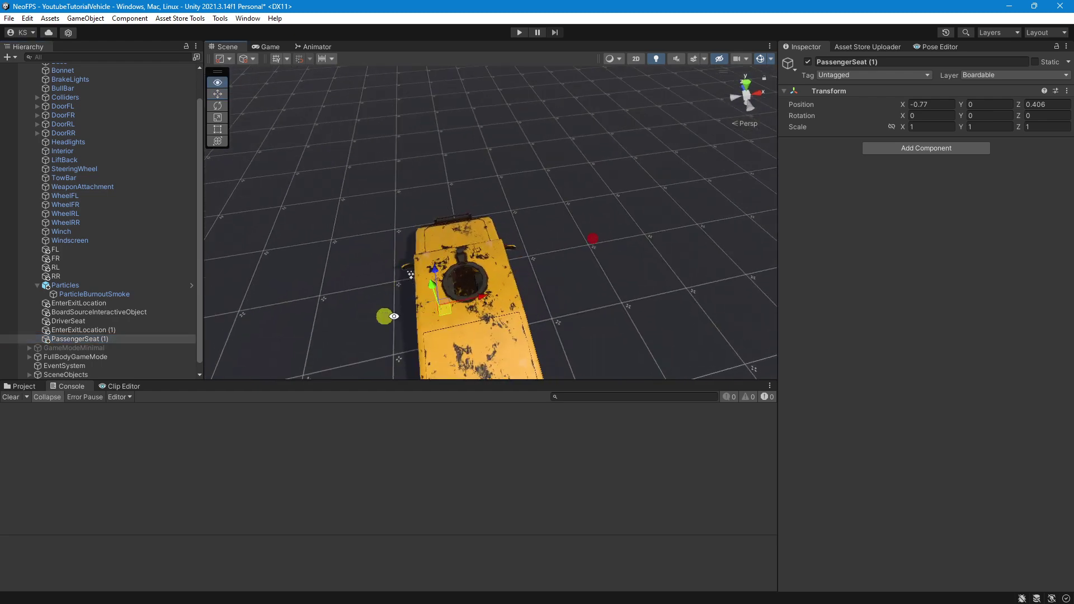
{"action": "left_click_drag", "start_coordinate": [484, 304], "coordinate": [504, 223]}
- Add a seat named Passenger to Jeep01's Board Source, with PassengerSeat (1) as its Seat Position
{"action": "scroll", "coordinate": [38, 148], "scroll_direction": "up", "scroll_amount": 3}
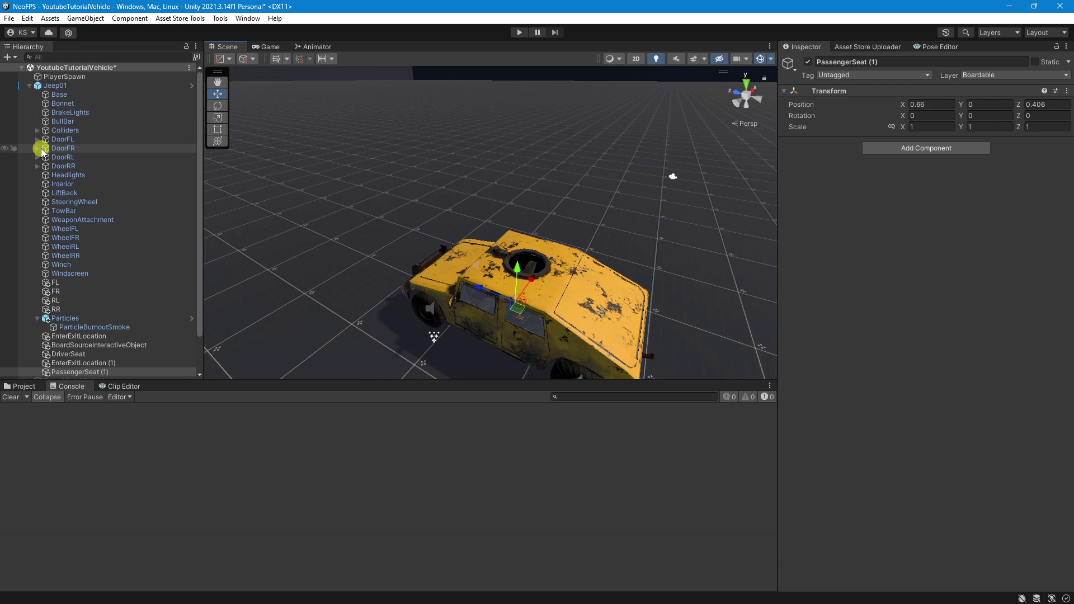
{"action": "left_click", "coordinate": [77, 89]}
{"action": "scroll", "coordinate": [892, 304], "scroll_direction": "down", "scroll_amount": 10}
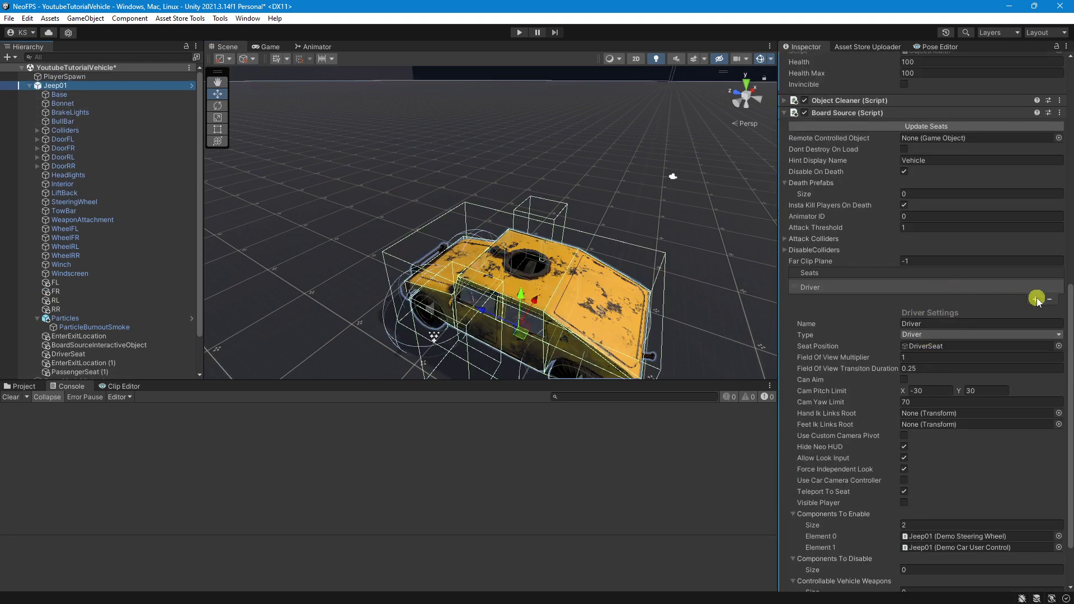
{"action": "left_click", "coordinate": [1036, 299]}
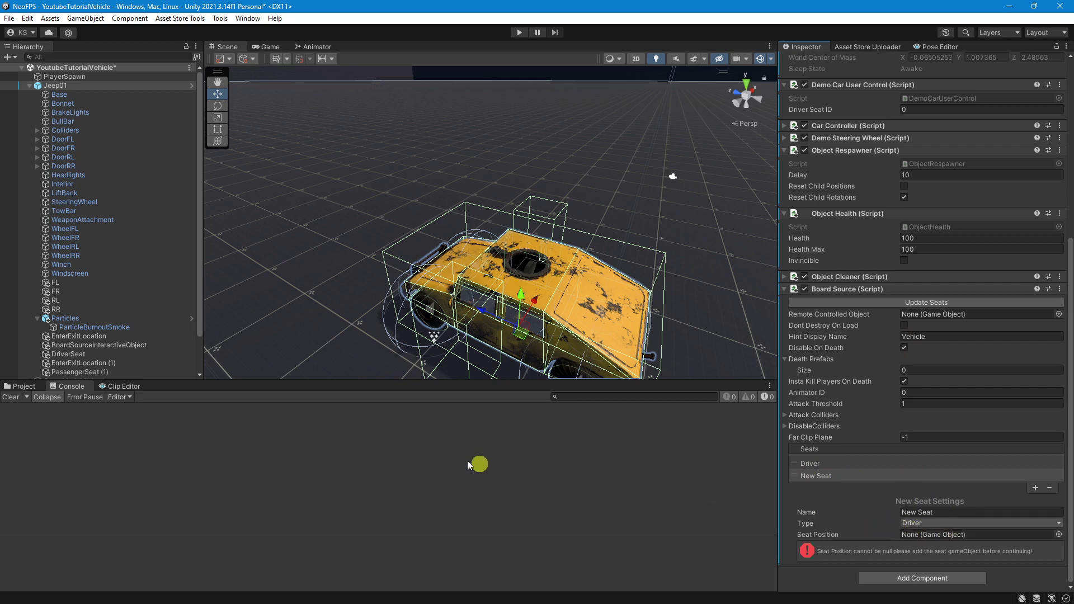
{"action": "scroll", "coordinate": [67, 322], "scroll_direction": "down", "scroll_amount": 2}
{"action": "left_click_drag", "start_coordinate": [81, 329], "coordinate": [956, 534]}
{"action": "scroll", "coordinate": [985, 482], "scroll_direction": "down", "scroll_amount": 3}
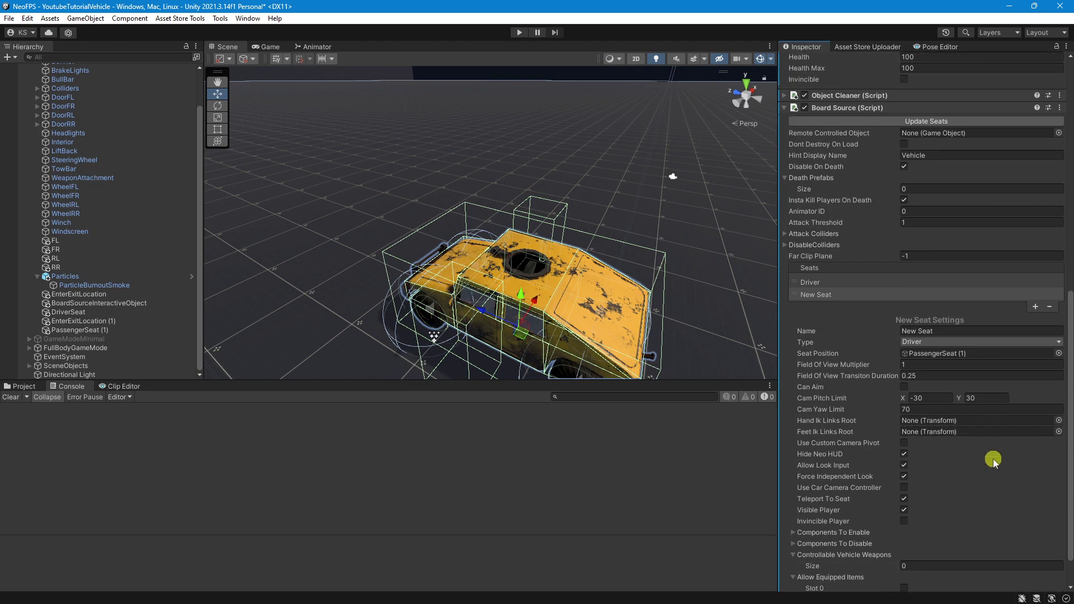
{"action": "left_click", "coordinate": [956, 299]}
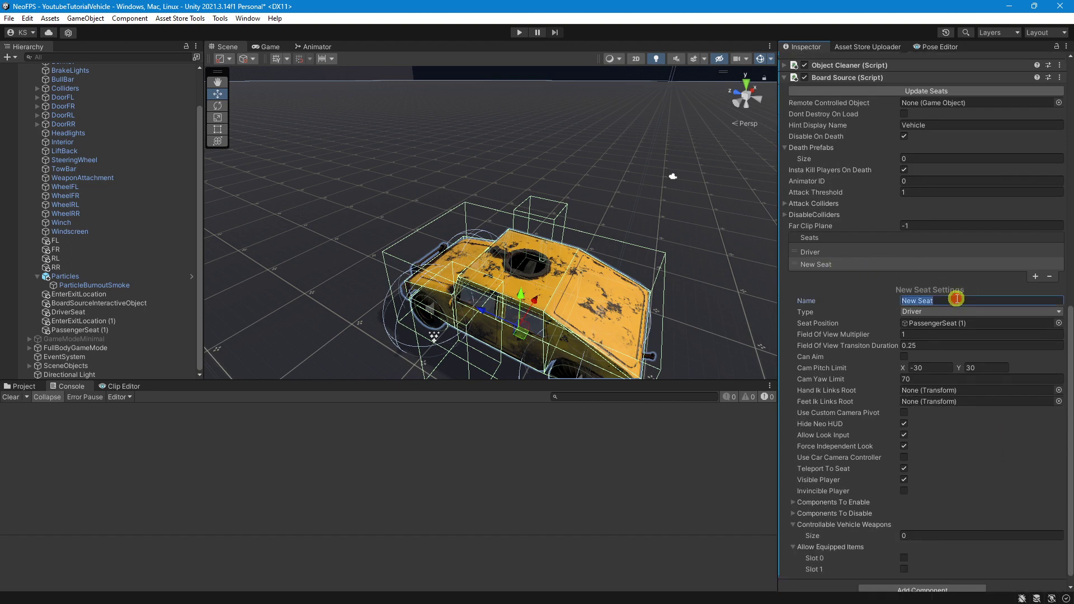
{"action": "type", "text": "Passenger"}
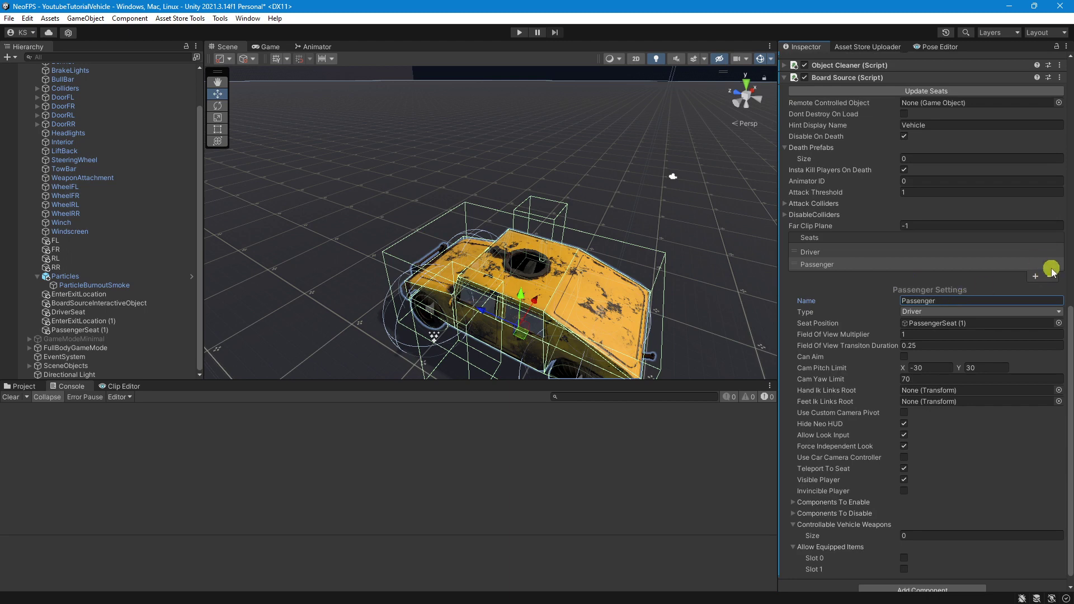
- Remove the Passenger seat from the Board Source's seat list, keeping the Driver seat
{"action": "left_click", "coordinate": [830, 253]}
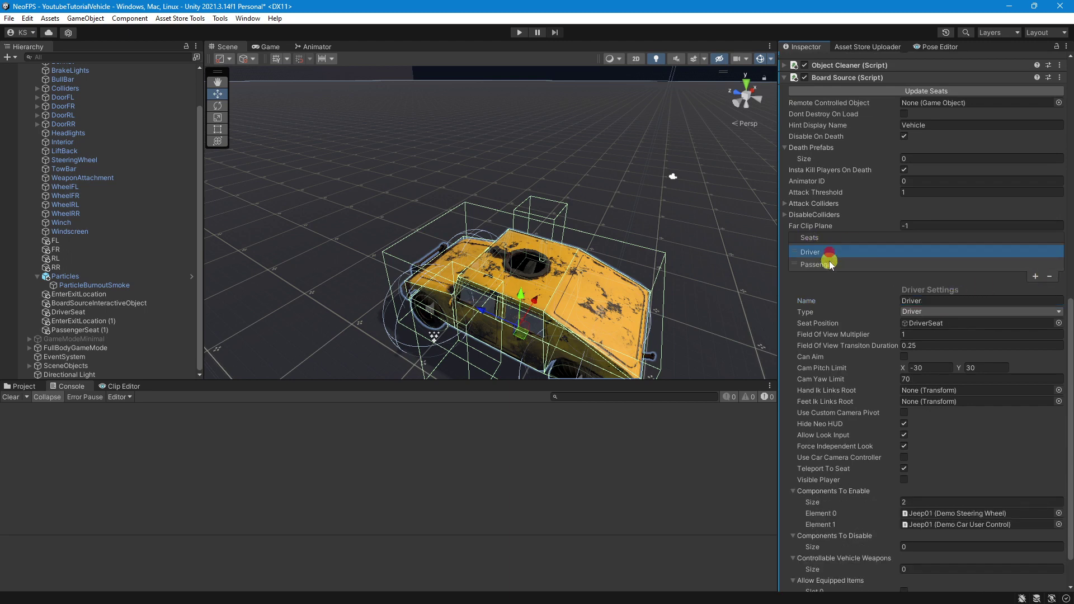
{"action": "left_click", "coordinate": [829, 262]}
{"action": "left_click", "coordinate": [1051, 277]}
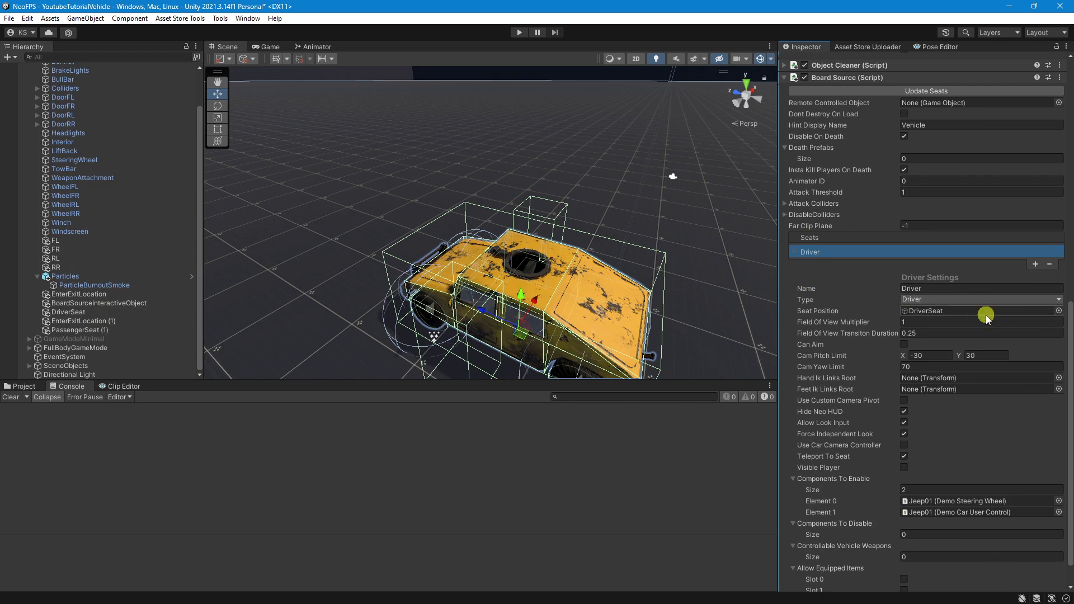
- Run Update Seats on Jeep01's Board Source to generate the passenger seat, and open that seat's settings
{"action": "scroll", "coordinate": [986, 319], "scroll_direction": "up", "scroll_amount": 5}
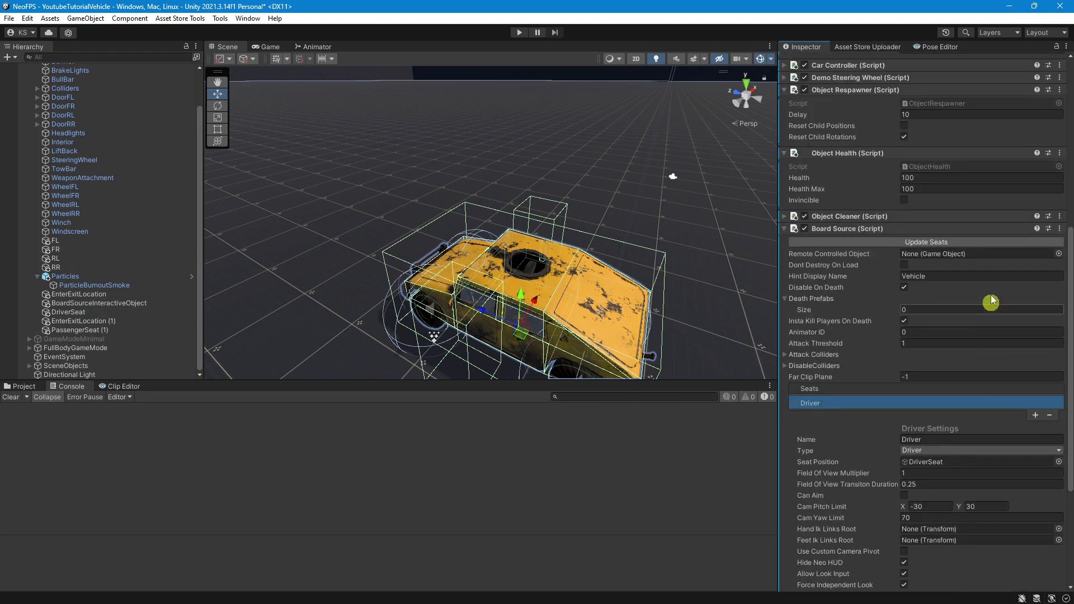
{"action": "left_click", "coordinate": [864, 242]}
{"action": "scroll", "coordinate": [894, 307], "scroll_direction": "down", "scroll_amount": 3}
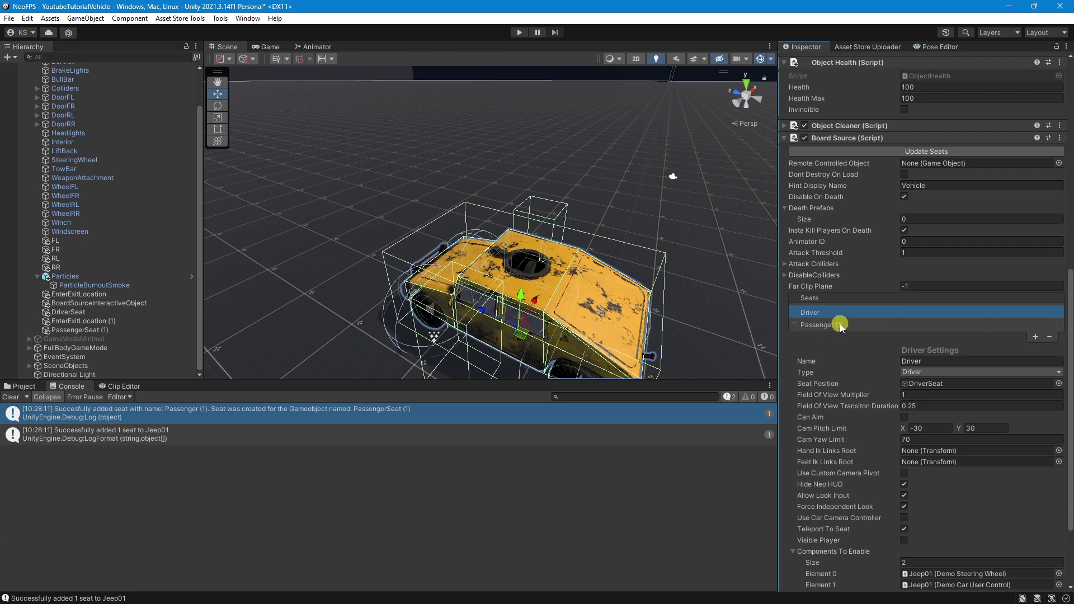
{"action": "left_click", "coordinate": [841, 325]}
{"action": "scroll", "coordinate": [886, 316], "scroll_direction": "down", "scroll_amount": 3}
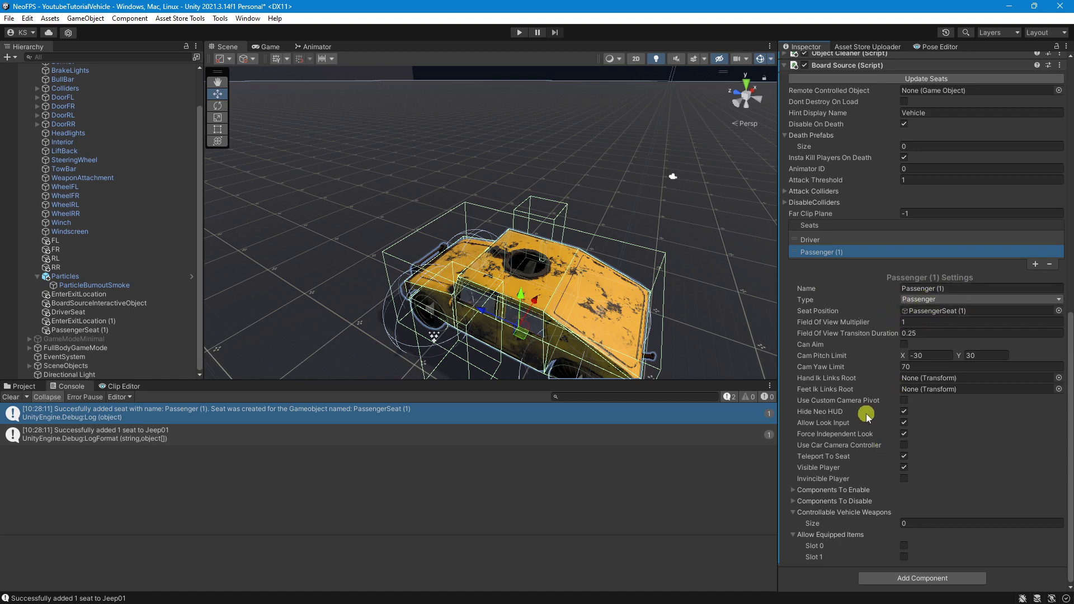
{"action": "left_click", "coordinate": [903, 466]}
- Play the scene, board the jeep, switch back and forth between the driver and passenger seats, and stop playback
{"action": "left_click", "coordinate": [519, 32]}
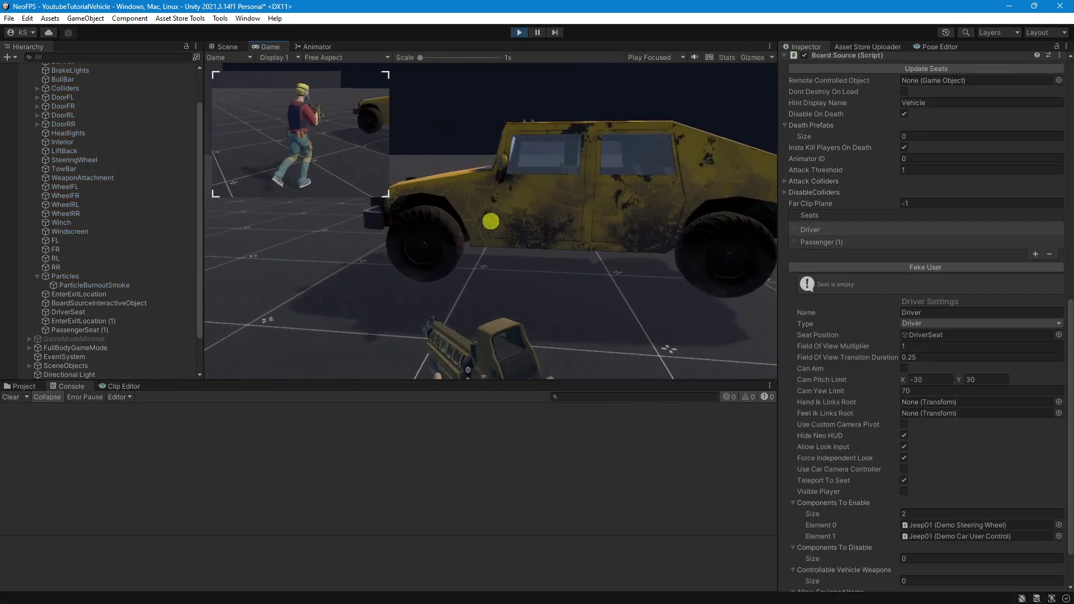
{"action": "key", "text": "f"}
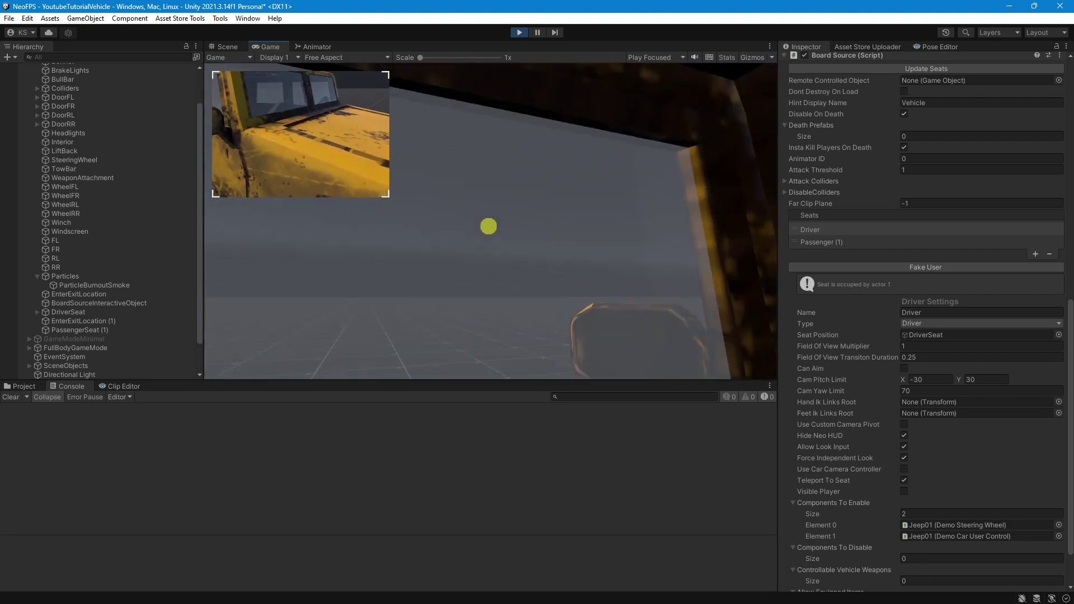
{"action": "key", "text": "f"}
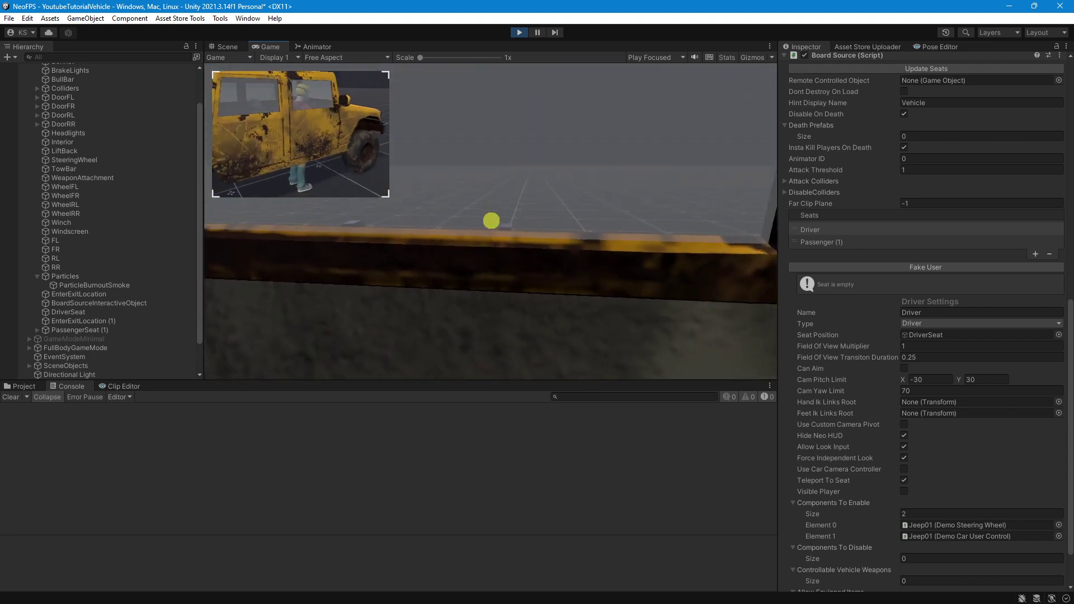
{"action": "key", "text": "f"}
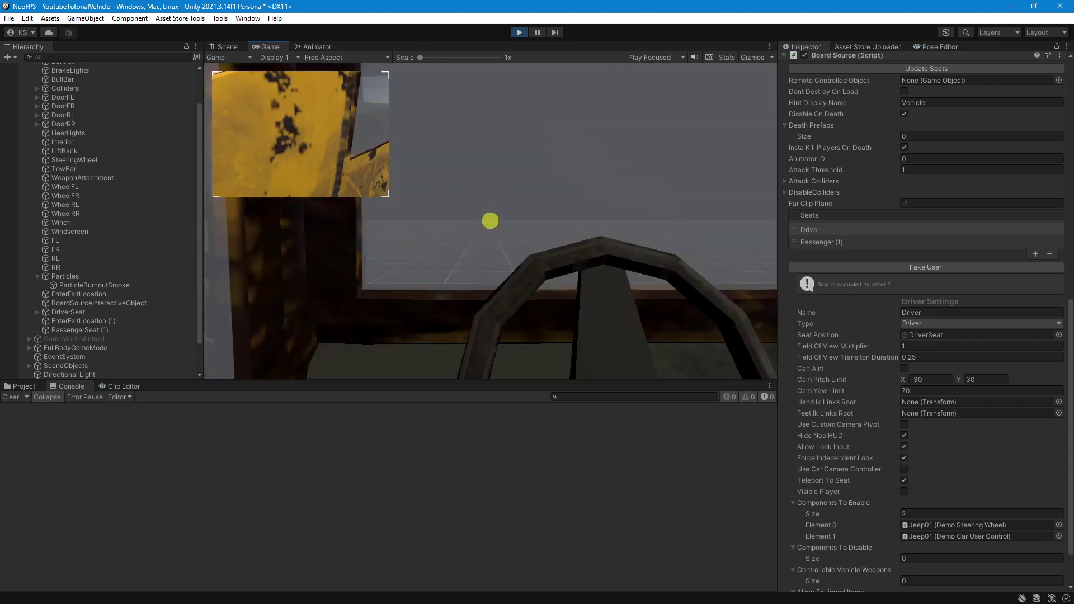
{"action": "key", "text": "f"}
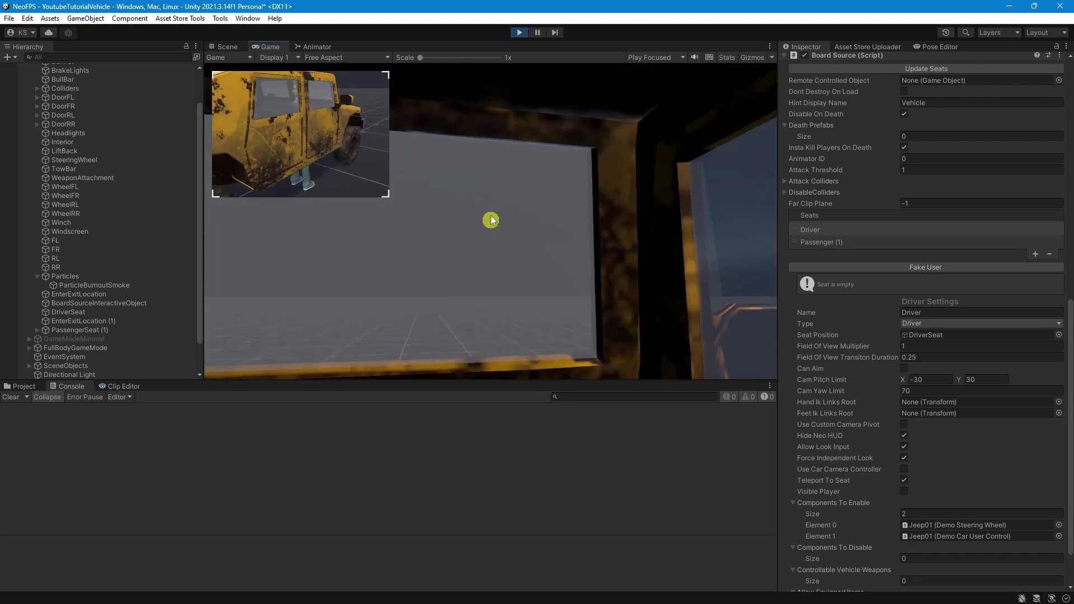
{"action": "left_click", "coordinate": [519, 32]}
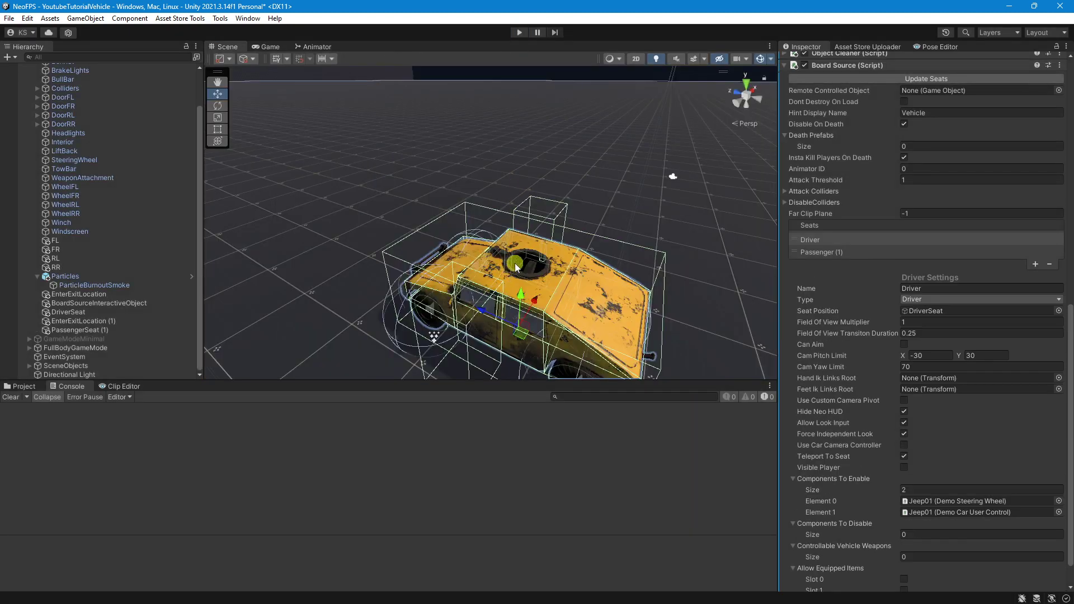
{"action": "scroll", "coordinate": [516, 265], "scroll_direction": "down", "scroll_amount": 3}
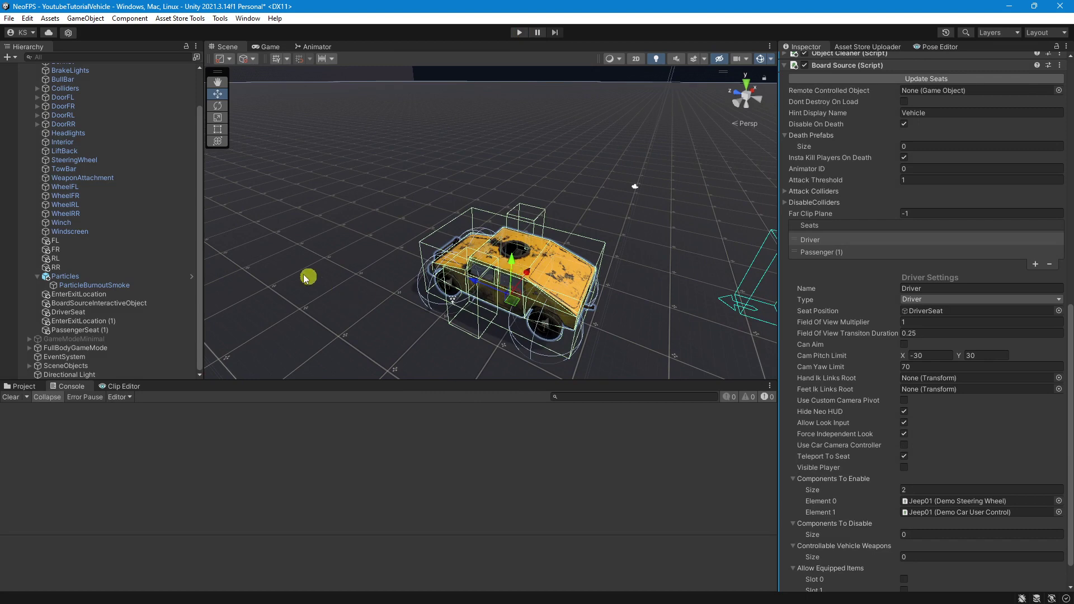
{"action": "left_click_drag", "start_coordinate": [534, 285], "coordinate": [509, 245], "text": "alt"}
{"action": "scroll", "coordinate": [509, 245], "scroll_direction": "up", "scroll_amount": 3}
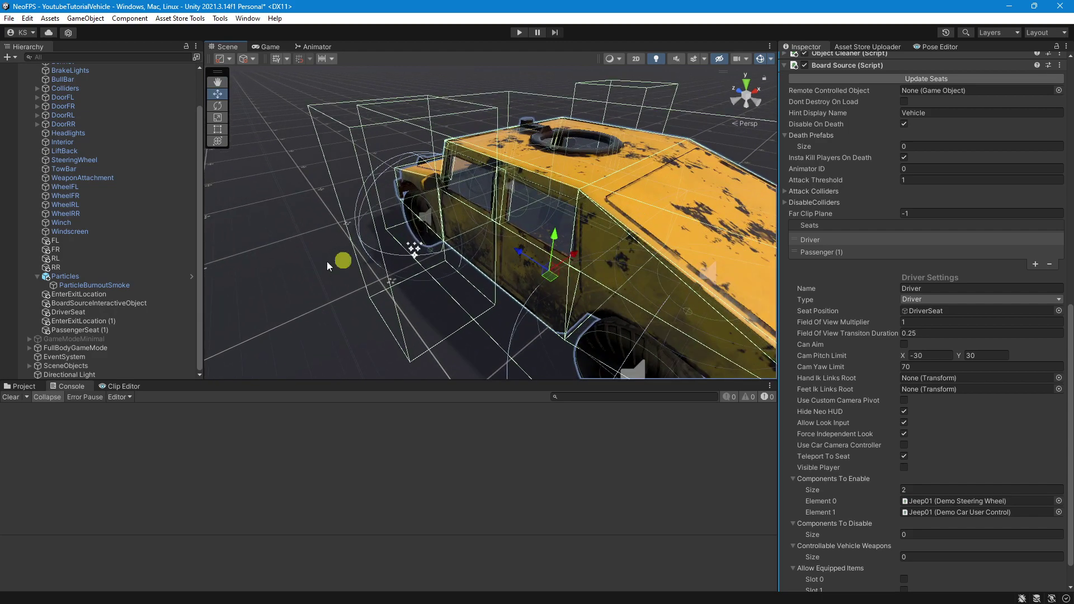
{"action": "double_click", "coordinate": [80, 313]}
{"action": "left_click_drag", "start_coordinate": [348, 311], "coordinate": [546, 242], "text": "alt"}
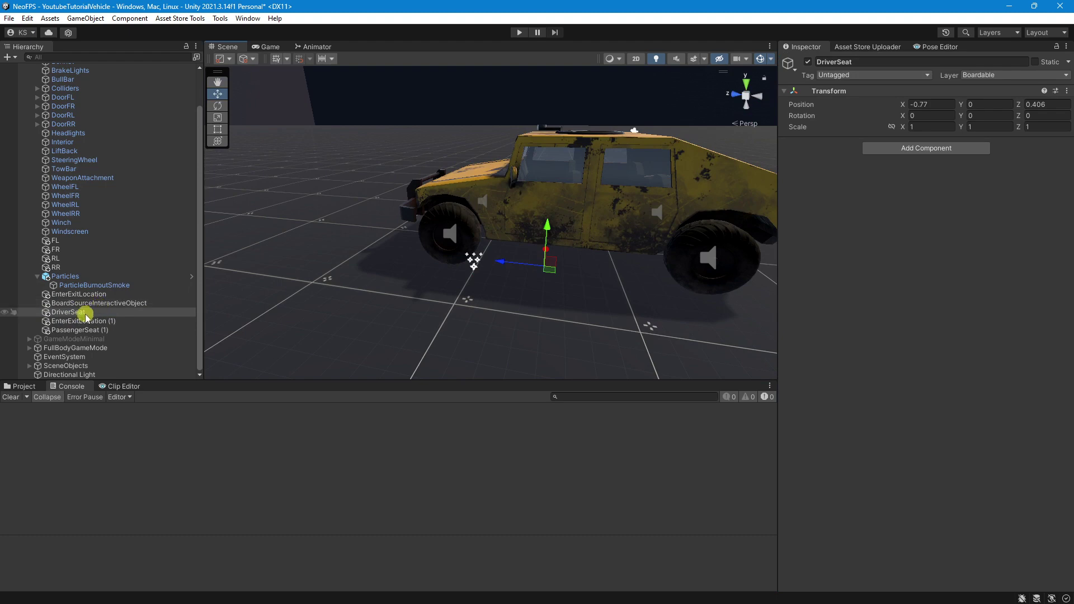
- Remove both the passenger and driver seats from Jeep01's Board Source, leaving the seat list empty
{"action": "scroll", "coordinate": [149, 68], "scroll_direction": "up", "scroll_amount": 3}
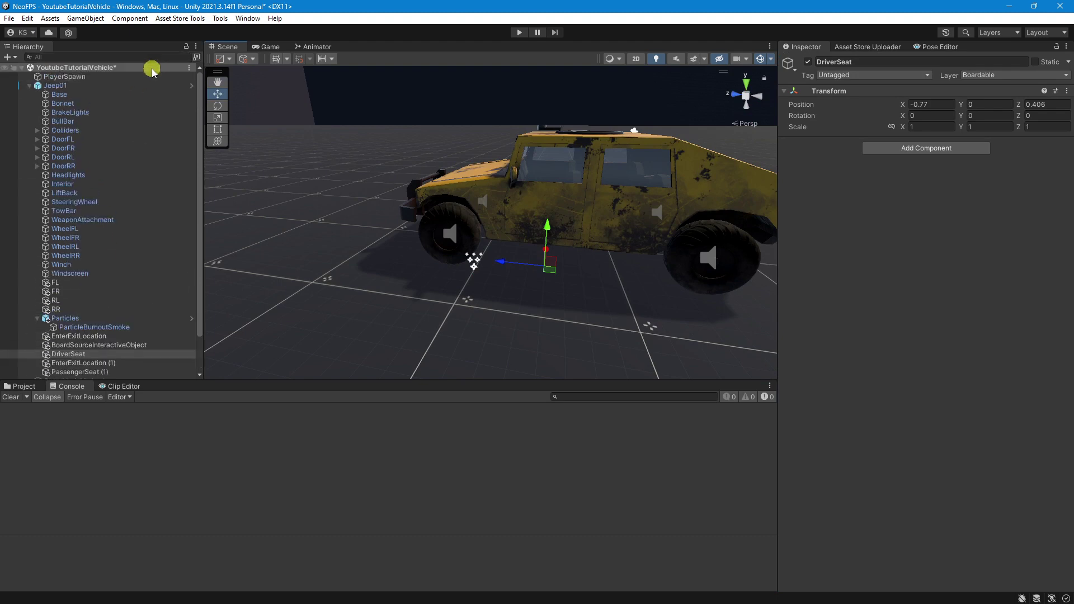
{"action": "left_click", "coordinate": [94, 85]}
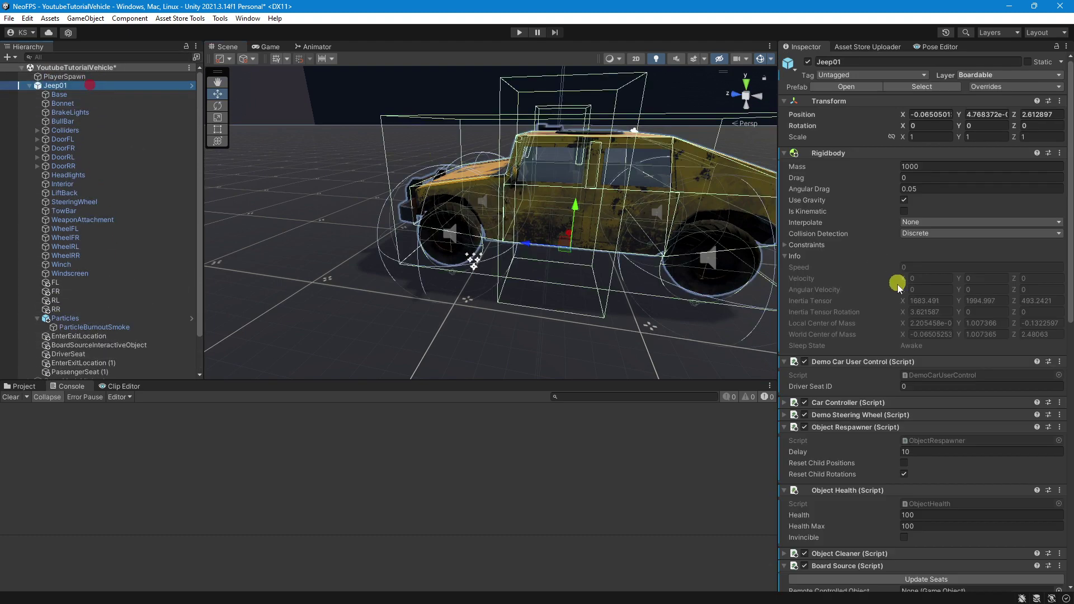
{"action": "scroll", "coordinate": [895, 297], "scroll_direction": "down", "scroll_amount": 10}
{"action": "left_click", "coordinate": [873, 219]}
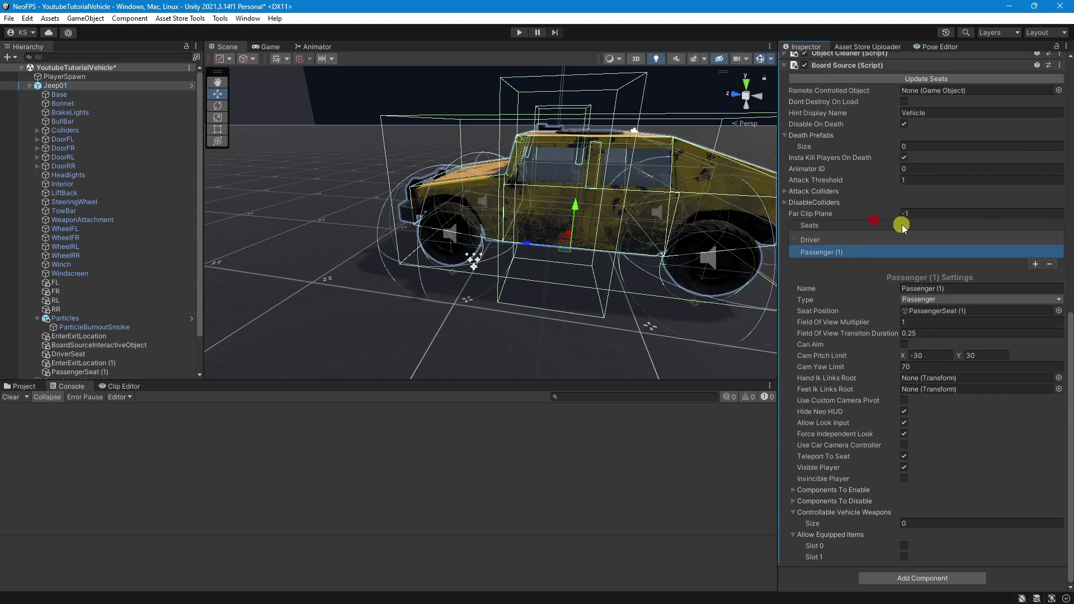
{"action": "left_click", "coordinate": [1050, 266]}
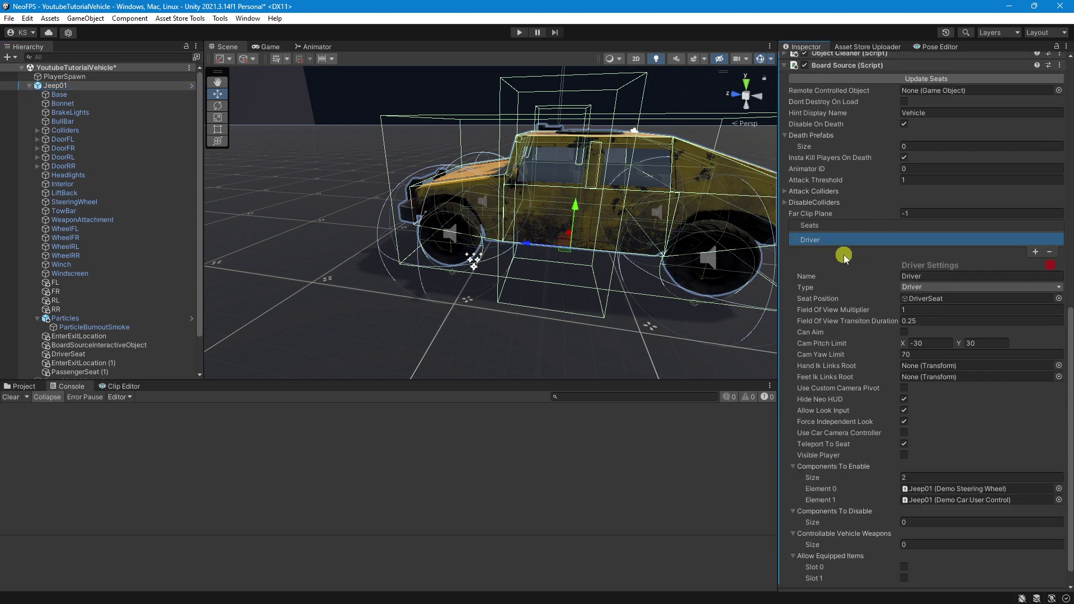
{"action": "left_click", "coordinate": [1049, 252]}
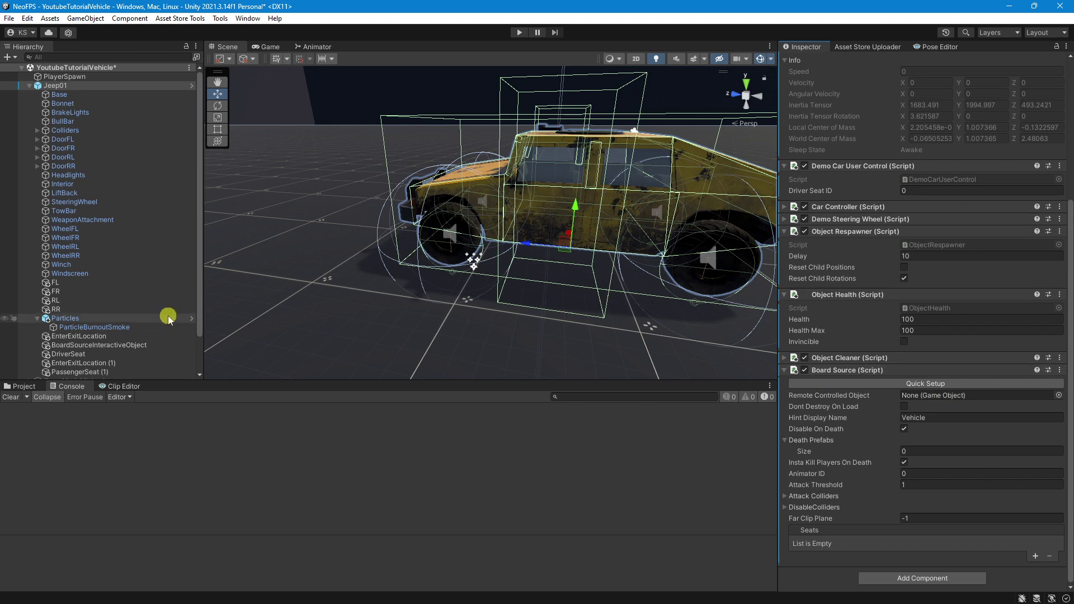
- Open FastSkillTeam's Seating Controller Manager and move its window off the scene view onto the console area
{"action": "middle_click_drag", "start_coordinate": [607, 187], "coordinate": [605, 193]}
{"action": "left_click", "coordinate": [218, 20]}
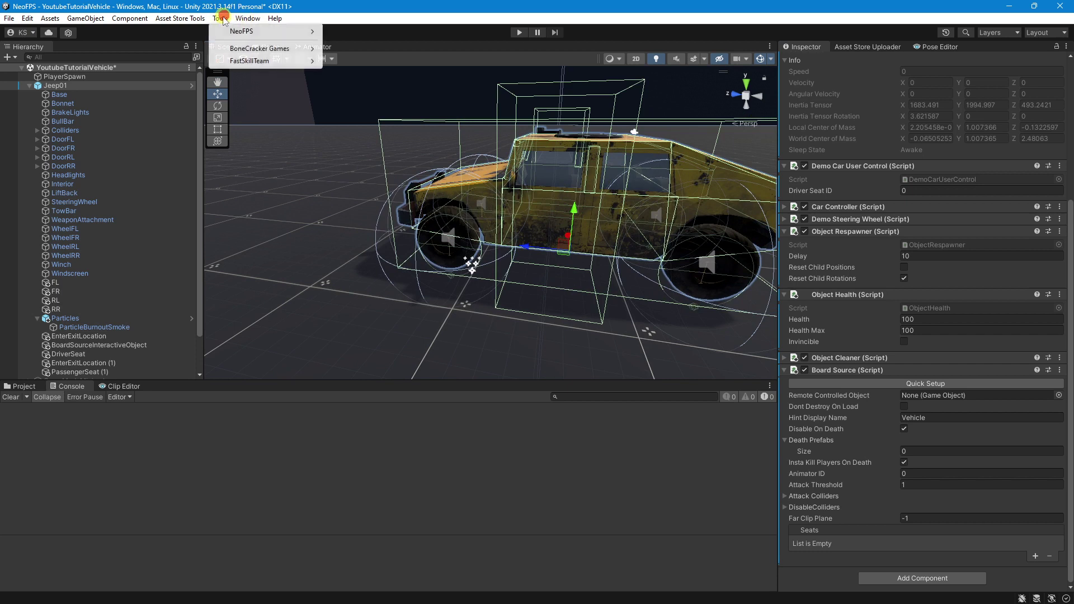
{"action": "left_click", "coordinate": [226, 60]}
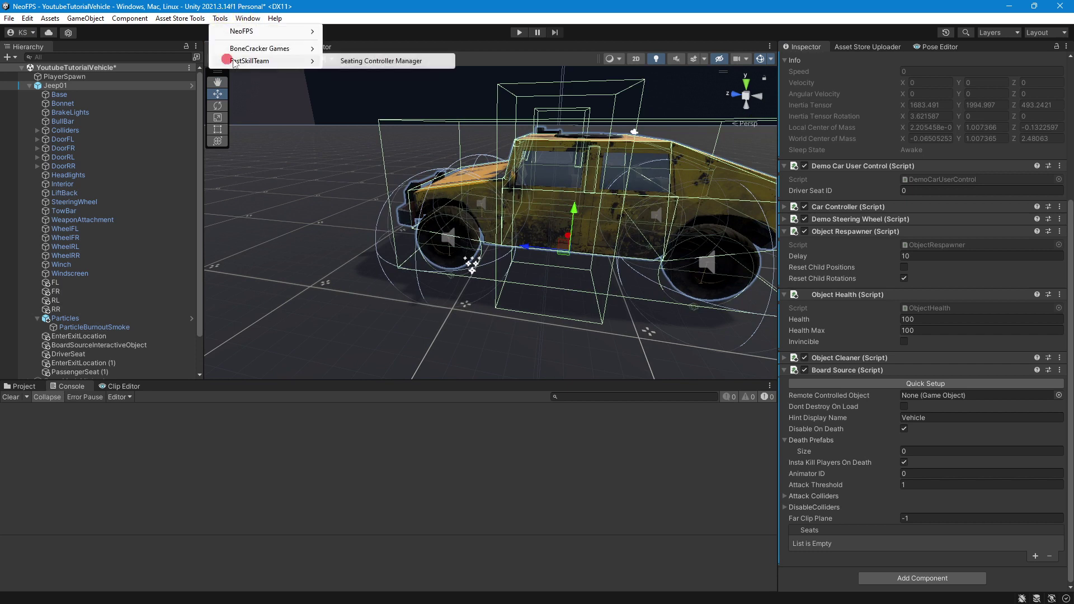
{"action": "left_click", "coordinate": [364, 62]}
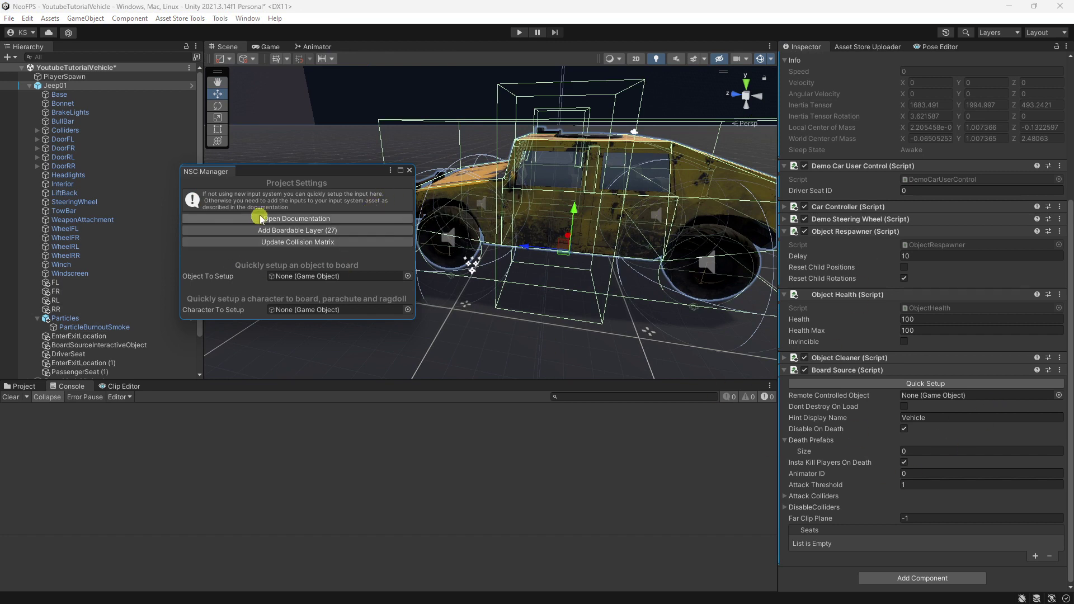
{"action": "left_click_drag", "start_coordinate": [302, 170], "coordinate": [606, 389]}
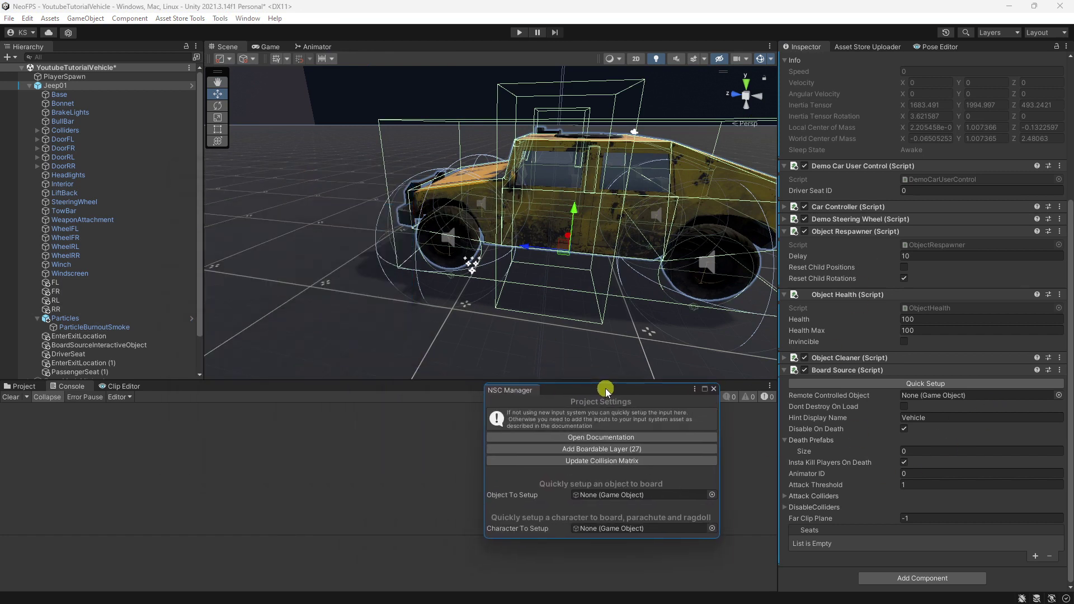
- Delete the PassengerSeat (1) object from under Jeep01 in the scene hierarchy
{"action": "scroll", "coordinate": [126, 205], "scroll_direction": "down", "scroll_amount": 3}
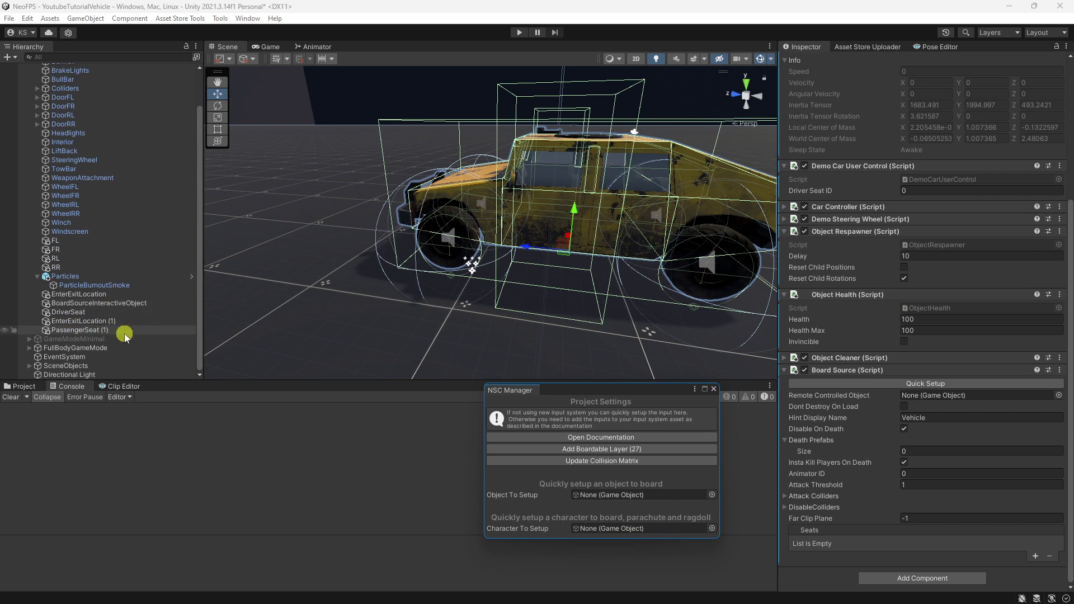
{"action": "left_click", "coordinate": [106, 313]}
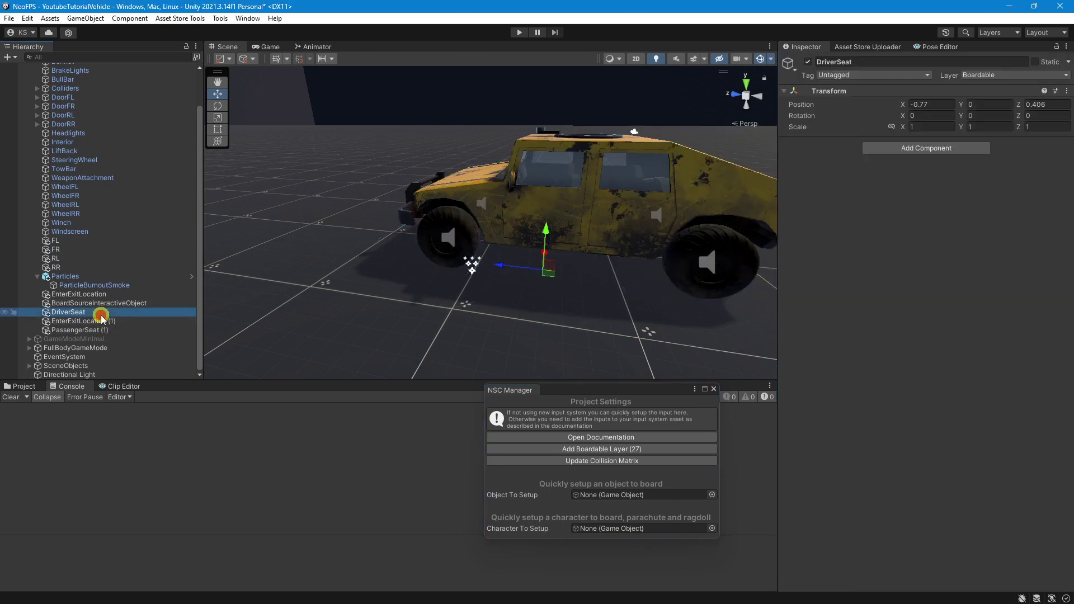
{"action": "mouse_move", "coordinate": [103, 320]}
{"action": "left_mouse_down"}
{"action": "mouse_move", "coordinate": [45, 314]}
{"action": "mouse_move", "coordinate": [106, 301]}
{"action": "mouse_move", "coordinate": [119, 343]}
{"action": "mouse_move", "coordinate": [93, 319]}
{"action": "left_mouse_up"}
{"action": "left_click", "coordinate": [106, 331]}
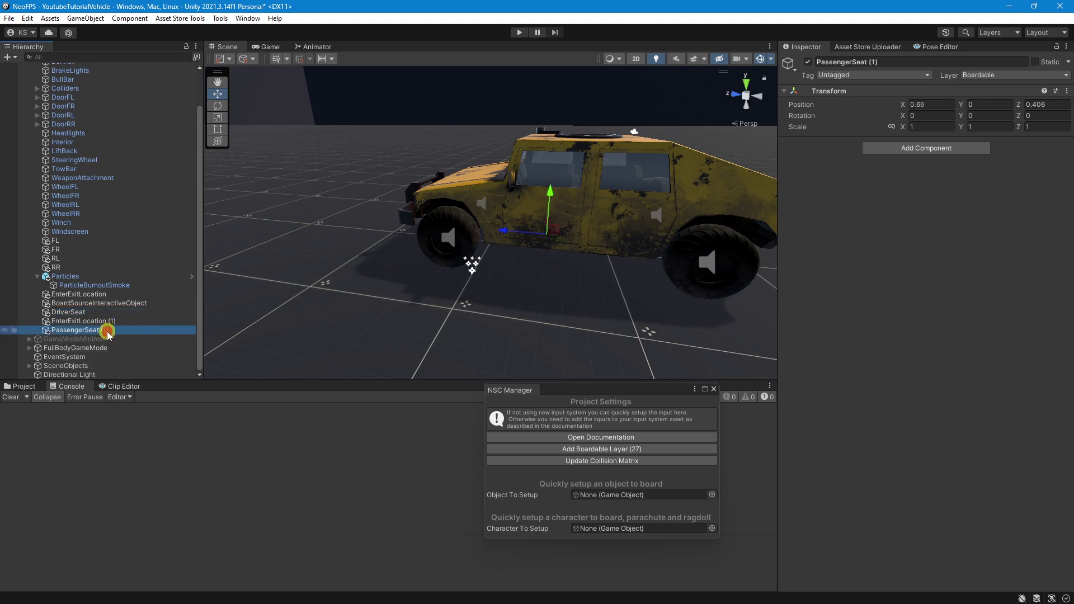
{"action": "key", "text": "Delete"}
- Create an empty child object named Feet under Jeep01's DriverSeat
{"action": "left_click", "coordinate": [96, 320]}
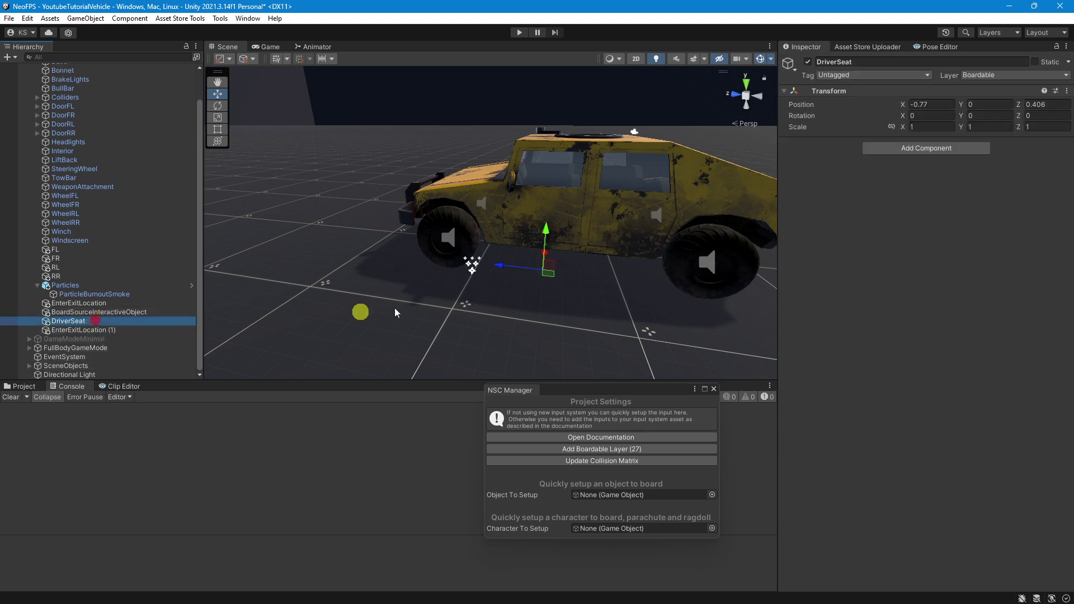
{"action": "scroll", "coordinate": [396, 312], "scroll_direction": "up", "scroll_amount": 6}
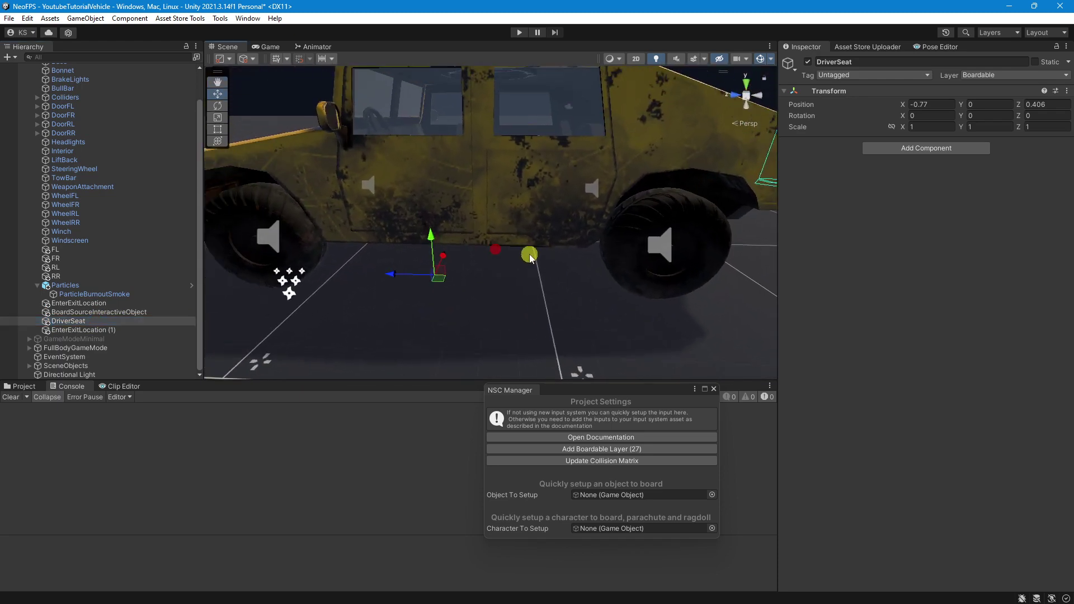
{"action": "left_click_drag", "start_coordinate": [530, 257], "coordinate": [410, 303], "text": "alt"}
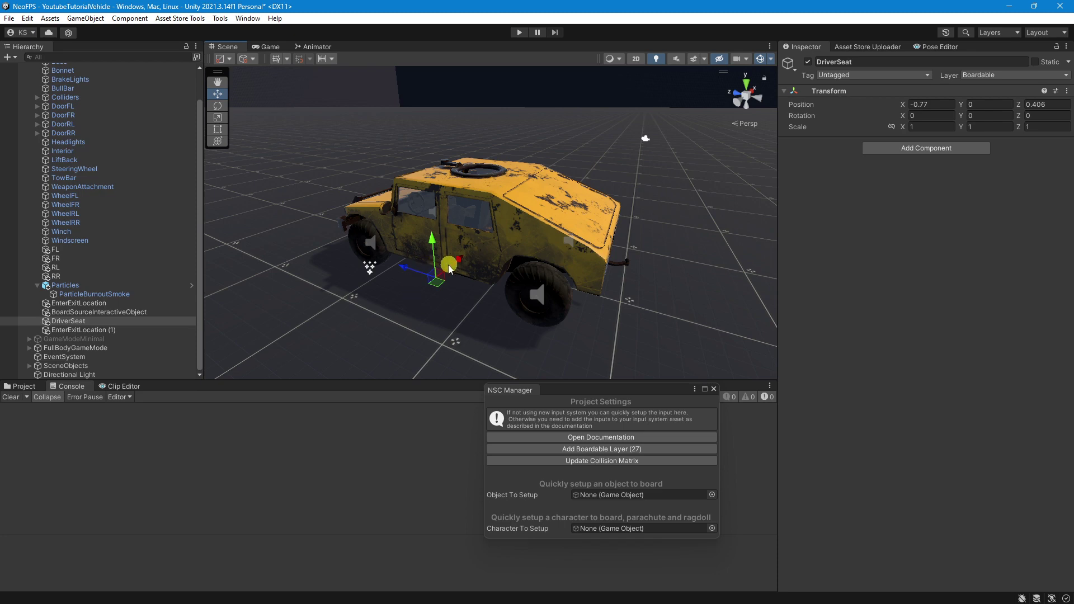
{"action": "scroll", "coordinate": [392, 266], "scroll_direction": "up", "scroll_amount": 3}
{"action": "middle_click_drag", "start_coordinate": [417, 271], "coordinate": [532, 297]}
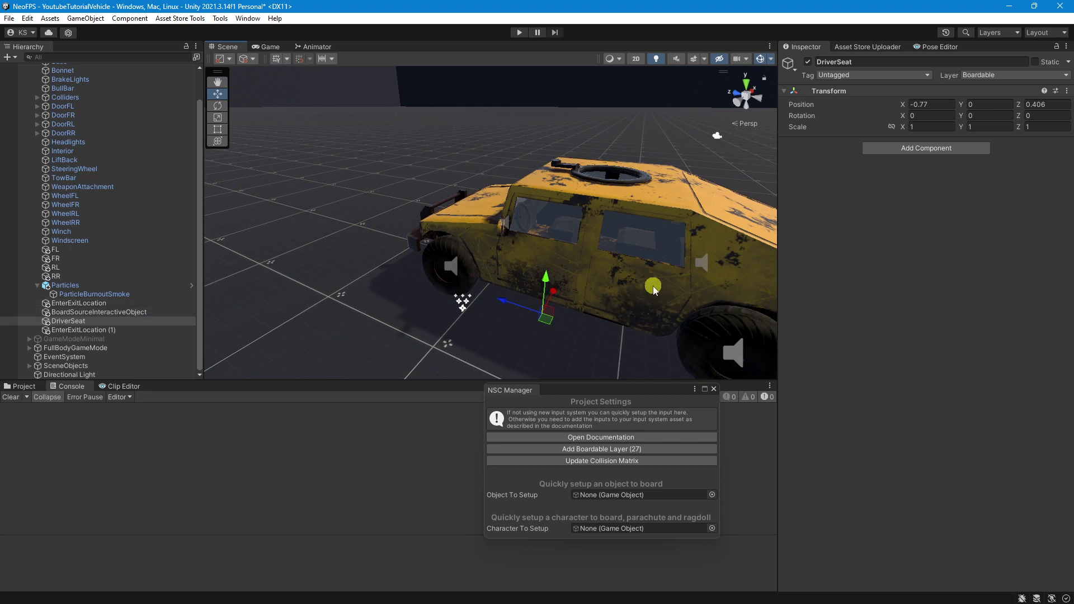
{"action": "right_click", "coordinate": [88, 322]}
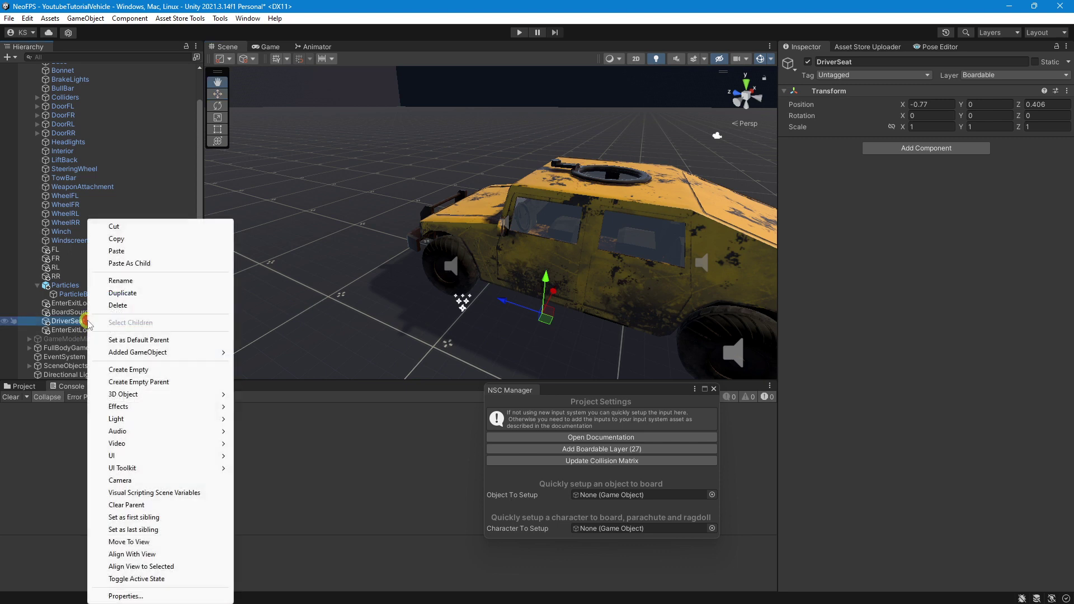
{"action": "left_click", "coordinate": [126, 370]}
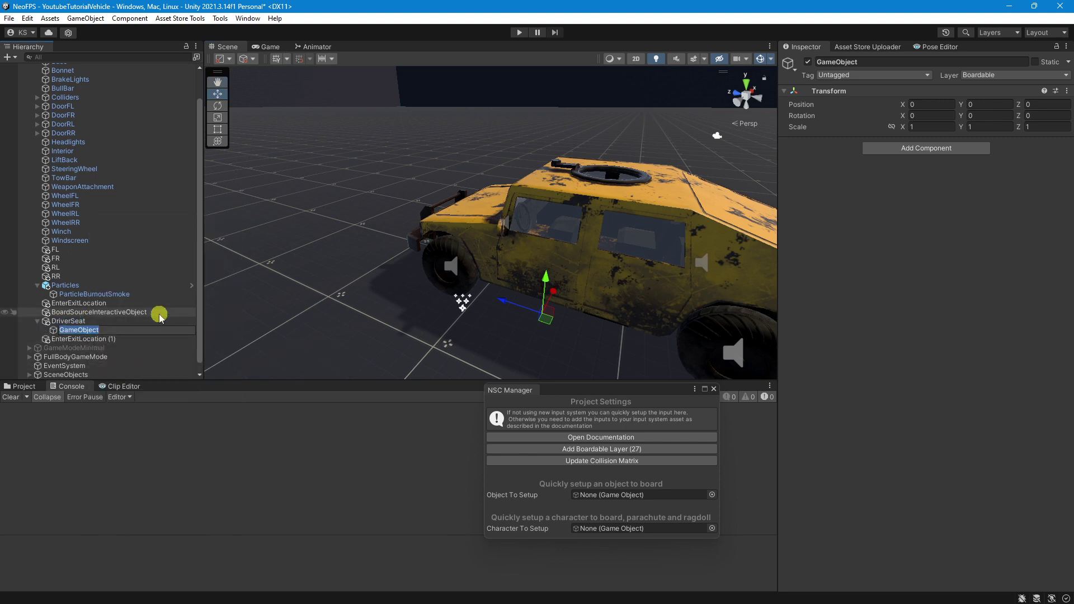
{"action": "type", "text": "Fet"}
{"action": "key", "text": "Return"}
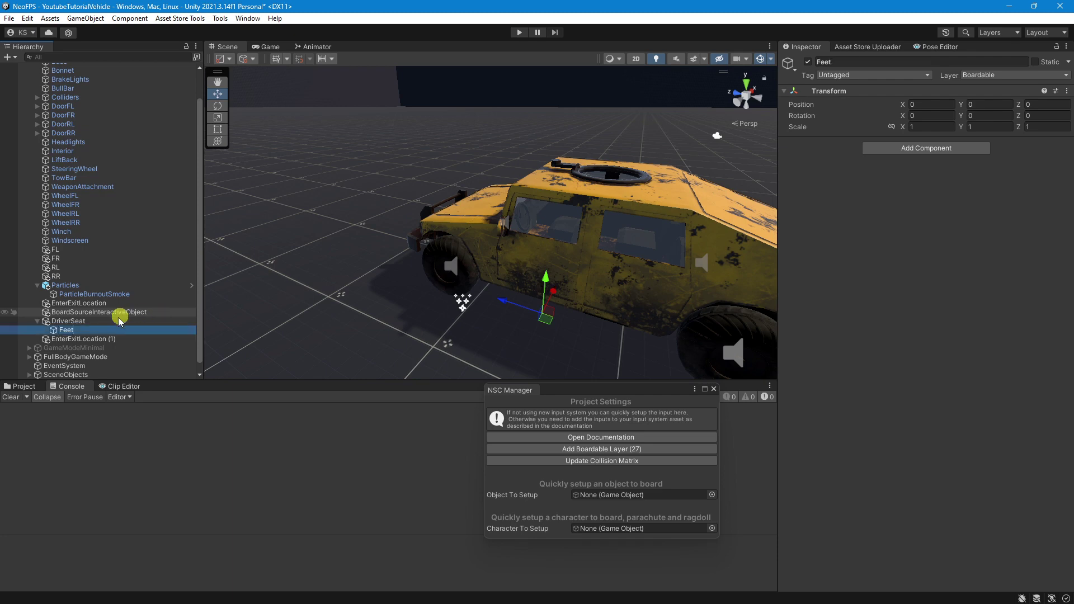
- Create an empty LeftFootIkTarget under Feet, duplicate it and rename the copy RightFootIkTarget
{"action": "right_click", "coordinate": [93, 331]}
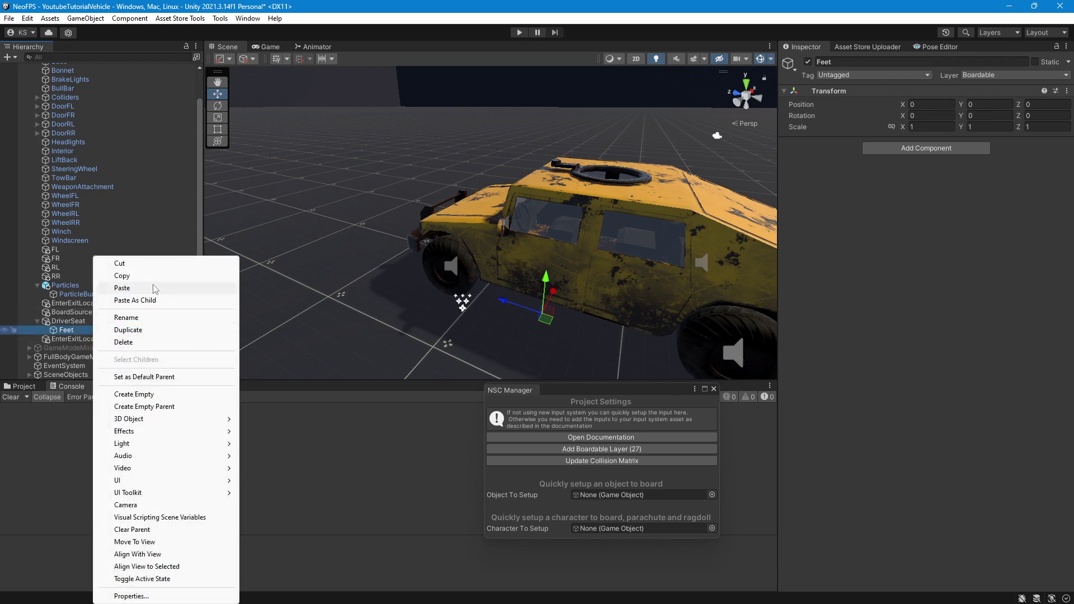
{"action": "left_click", "coordinate": [133, 395]}
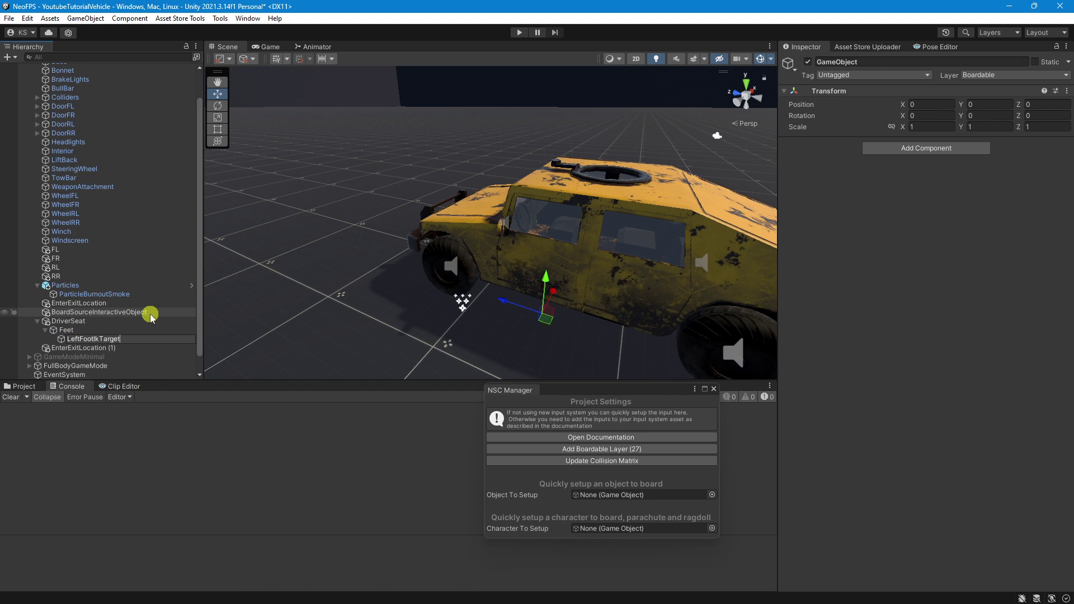
{"action": "key", "text": "Return"}
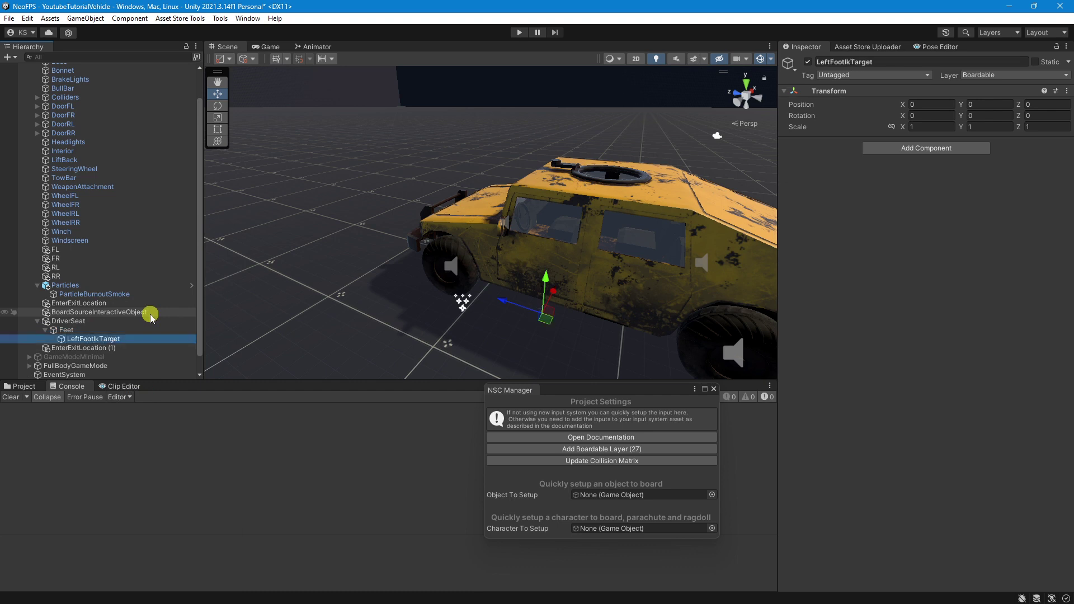
{"action": "key", "text": "ctrl+d"}
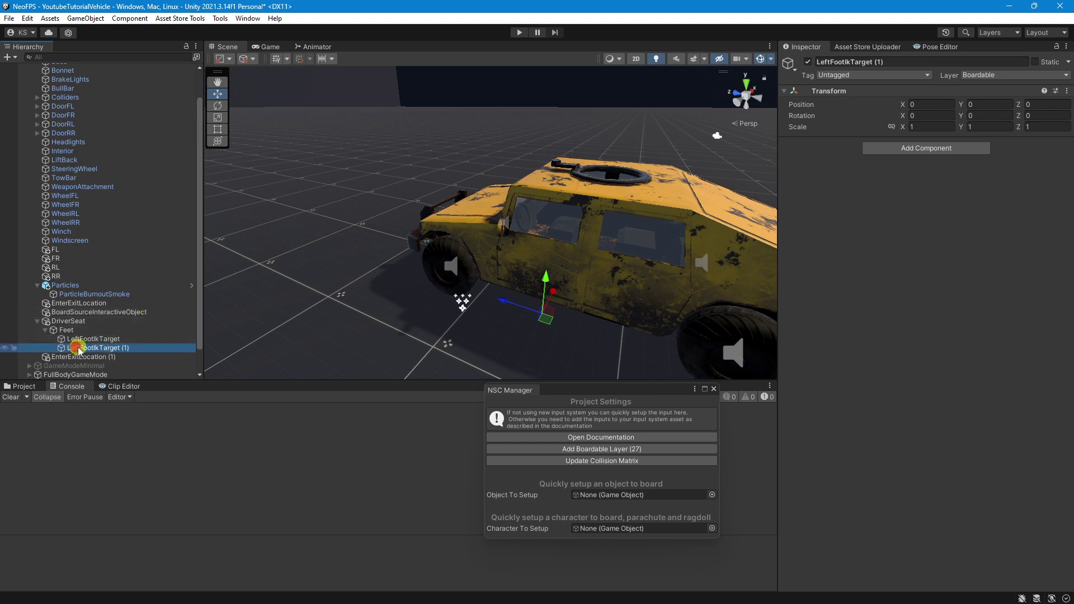
{"action": "left_click", "coordinate": [79, 349]}
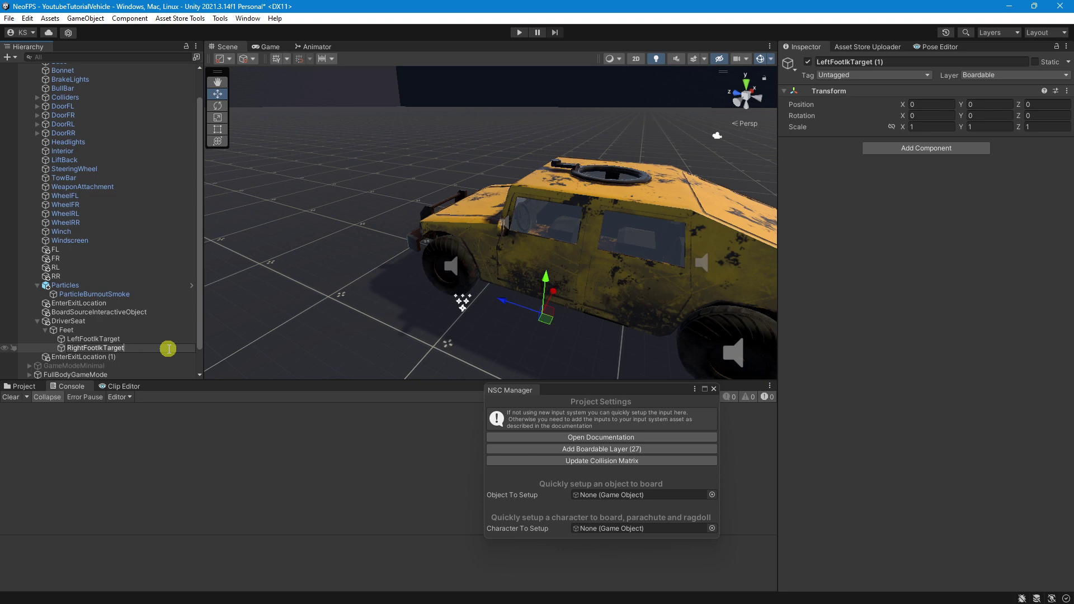
{"action": "key", "text": "Return"}
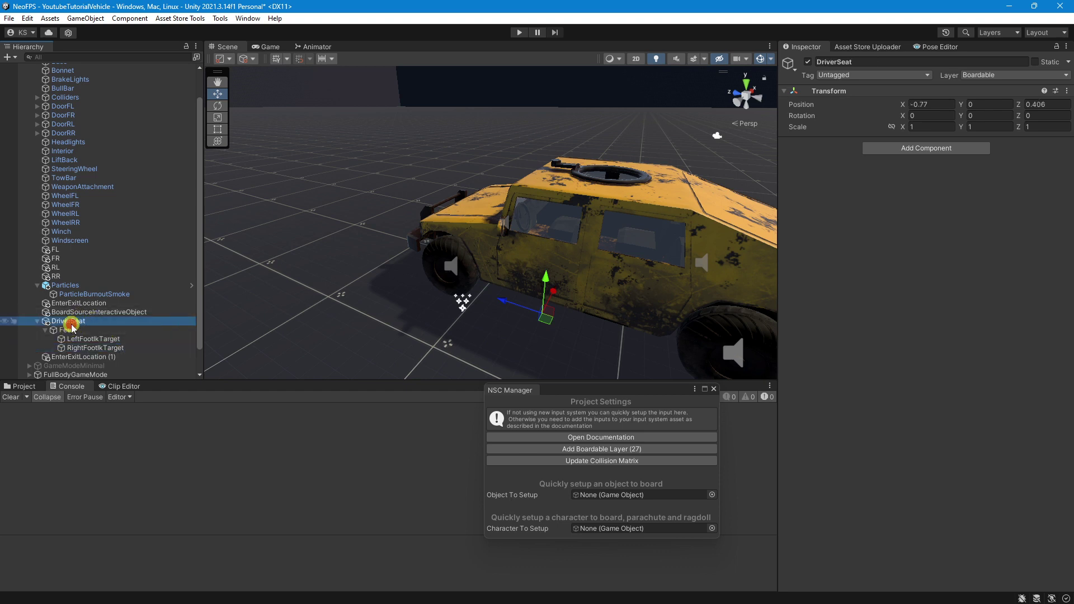
- Add the IK Target component to both LeftFootIkTarget and RightFootIkTarget, and check the goal assigned to each
{"action": "left_click", "coordinate": [79, 339]}
{"action": "left_click", "coordinate": [83, 348]}
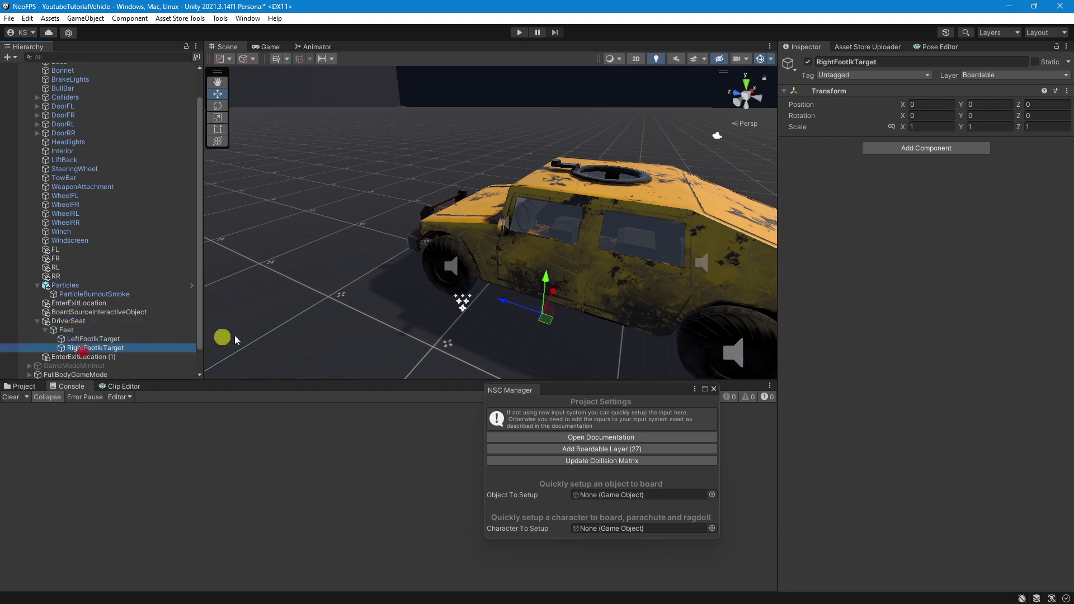
{"action": "left_click", "coordinate": [116, 339], "text": "shift"}
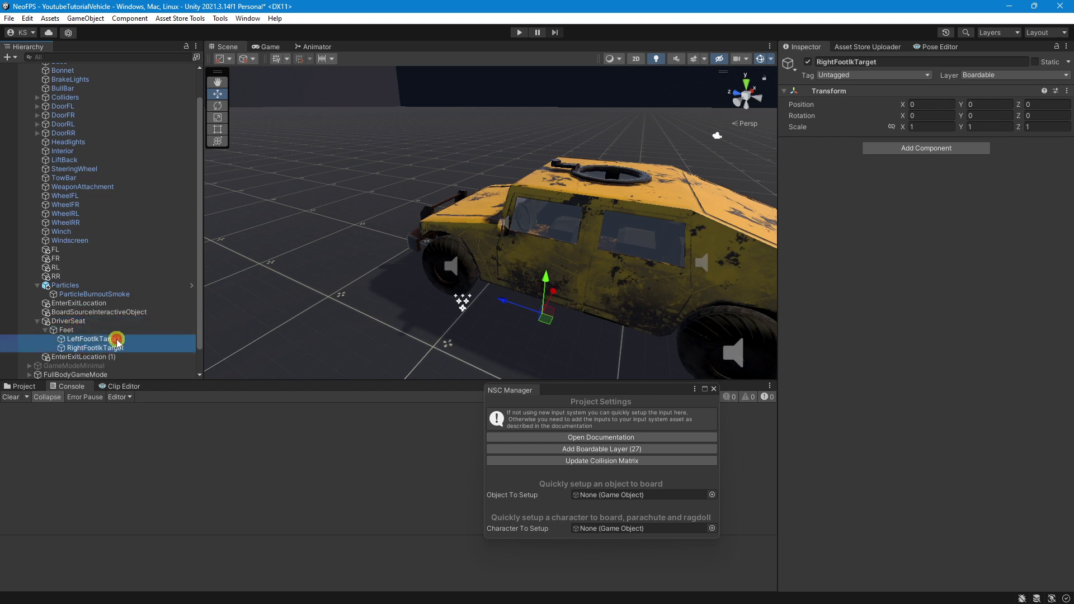
{"action": "left_click", "coordinate": [895, 151]}
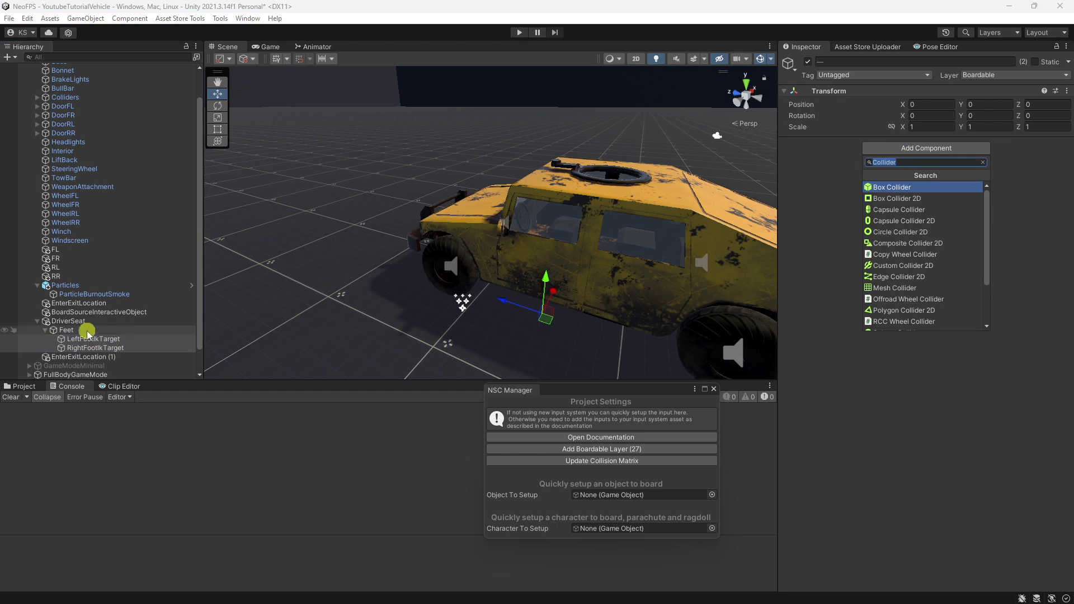
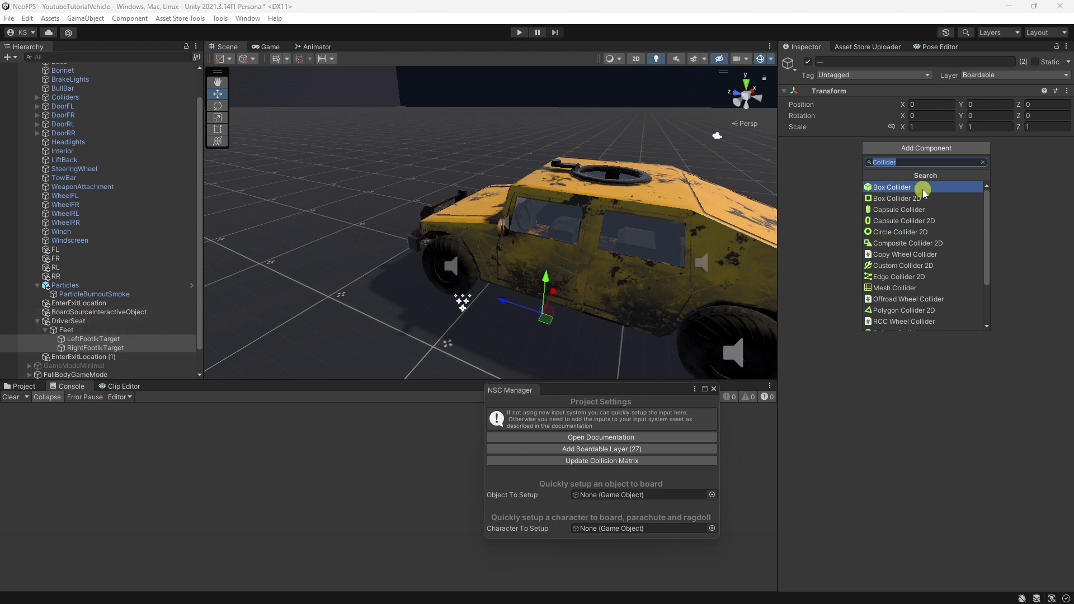
{"action": "type", "text": "ikta"}
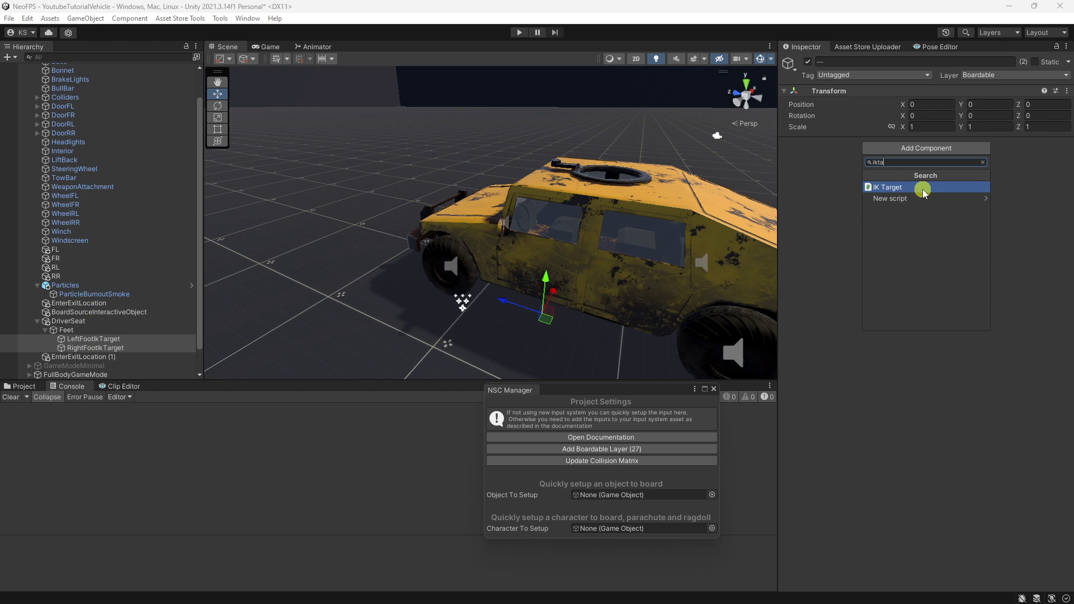
{"action": "left_click", "coordinate": [922, 188]}
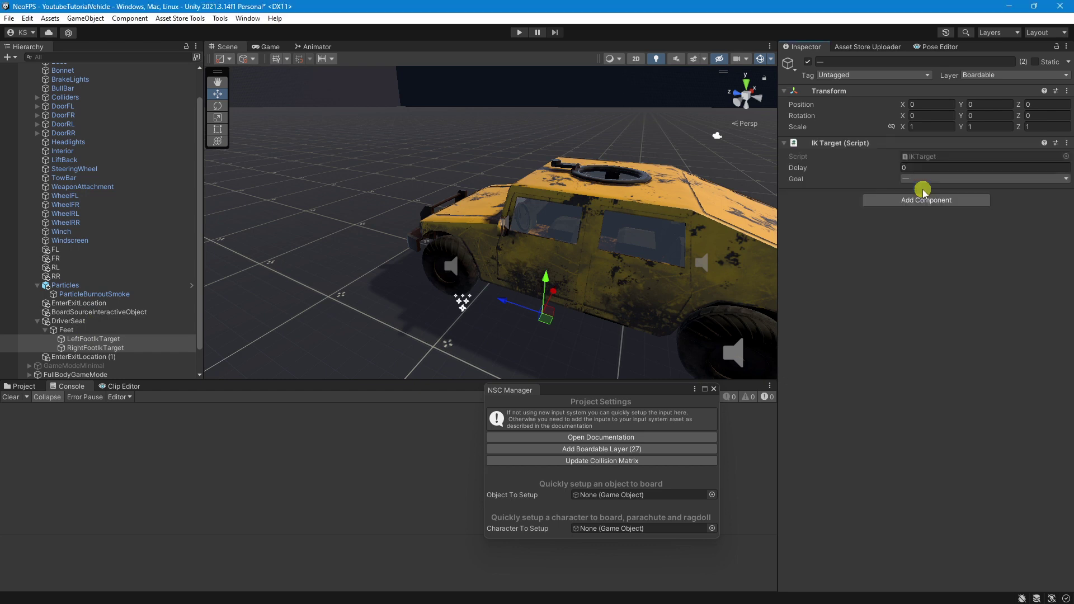
{"action": "left_click", "coordinate": [103, 339]}
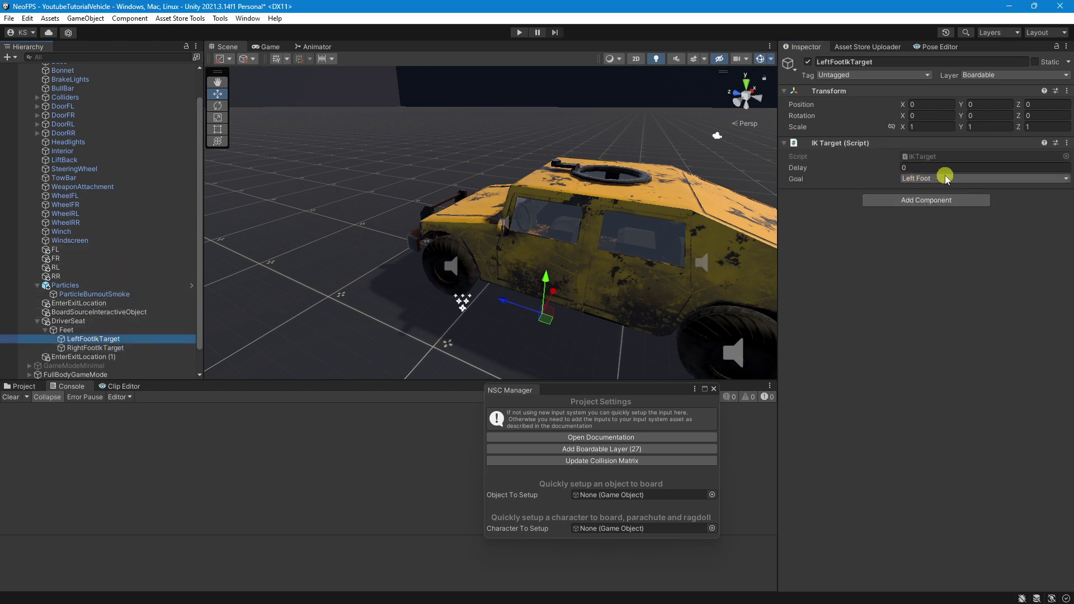
{"action": "left_click", "coordinate": [106, 347]}
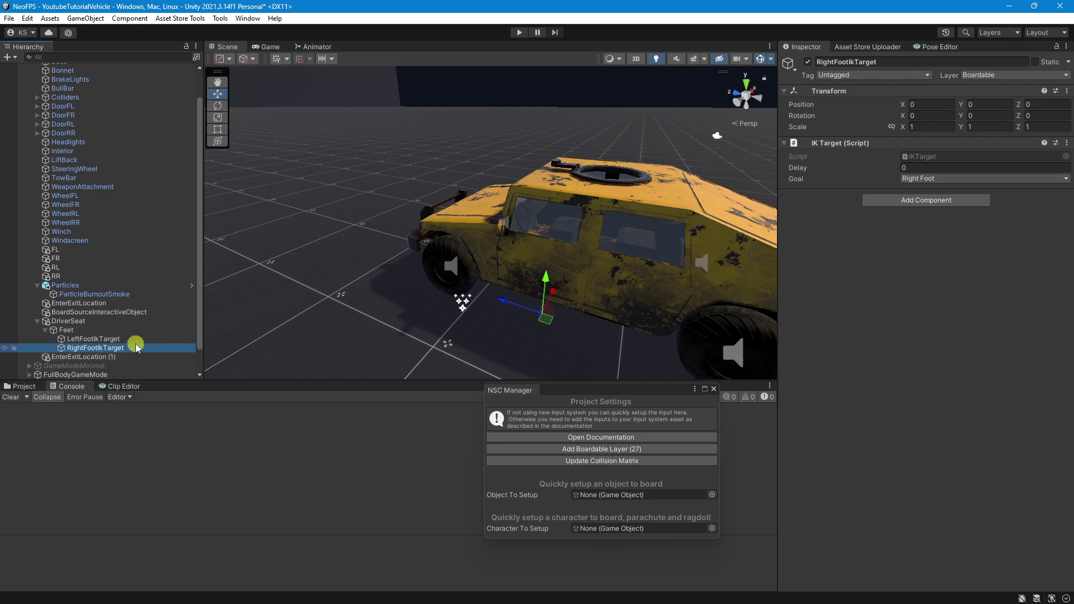
{"action": "left_click", "coordinate": [101, 331]}
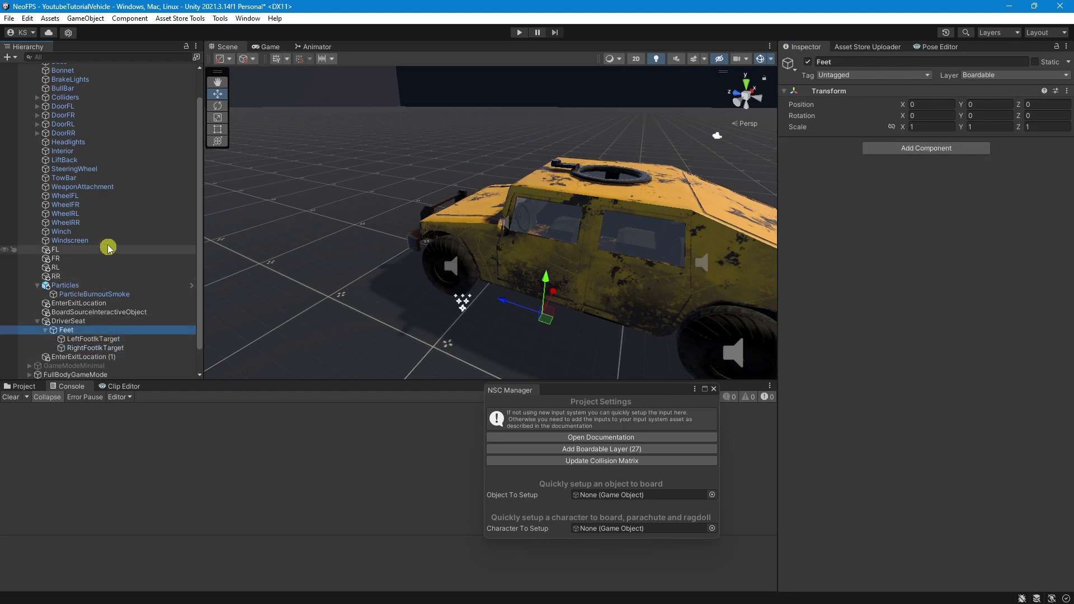
- Create an empty LeftHandIkTarget under SteeringWheel, duplicate it and rename the copy RightHandIkTarget
{"action": "scroll", "coordinate": [108, 243], "scroll_direction": "up", "scroll_amount": 3}
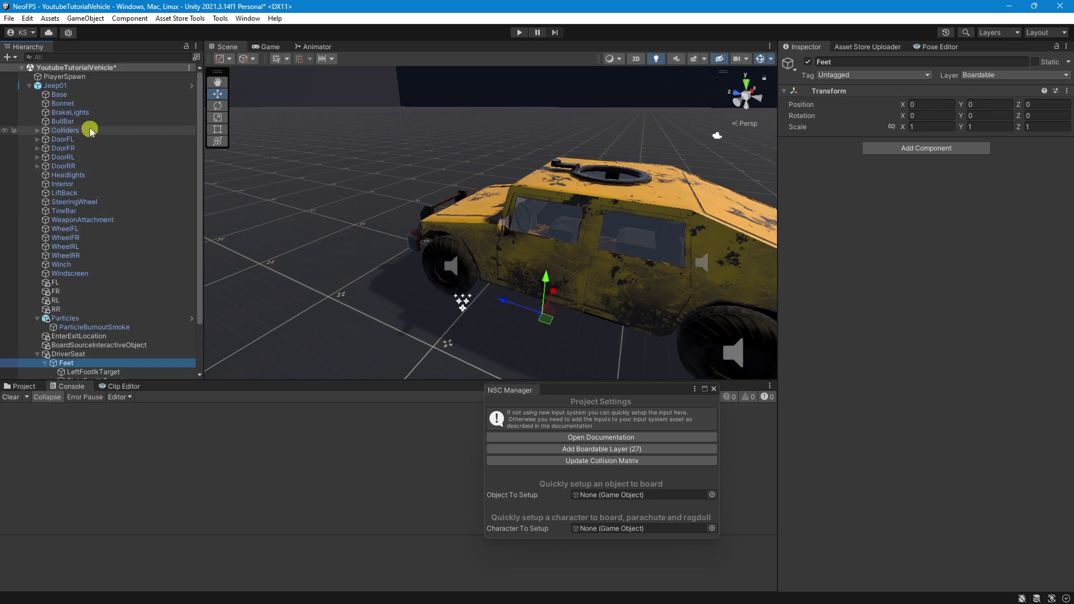
{"action": "left_click", "coordinate": [74, 202]}
{"action": "right_click", "coordinate": [75, 202]}
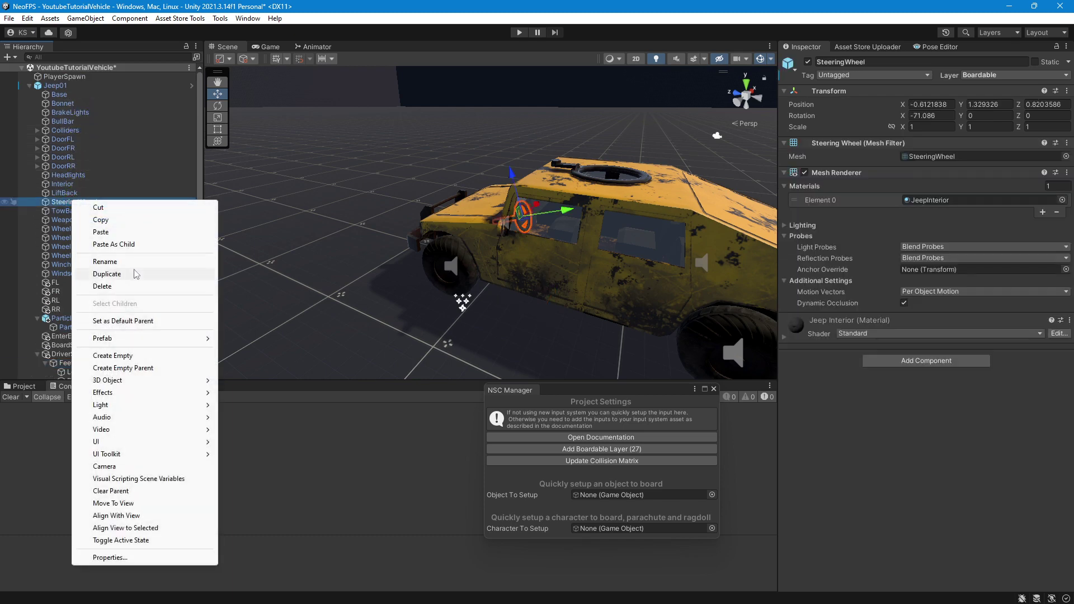
{"action": "left_click", "coordinate": [128, 356]}
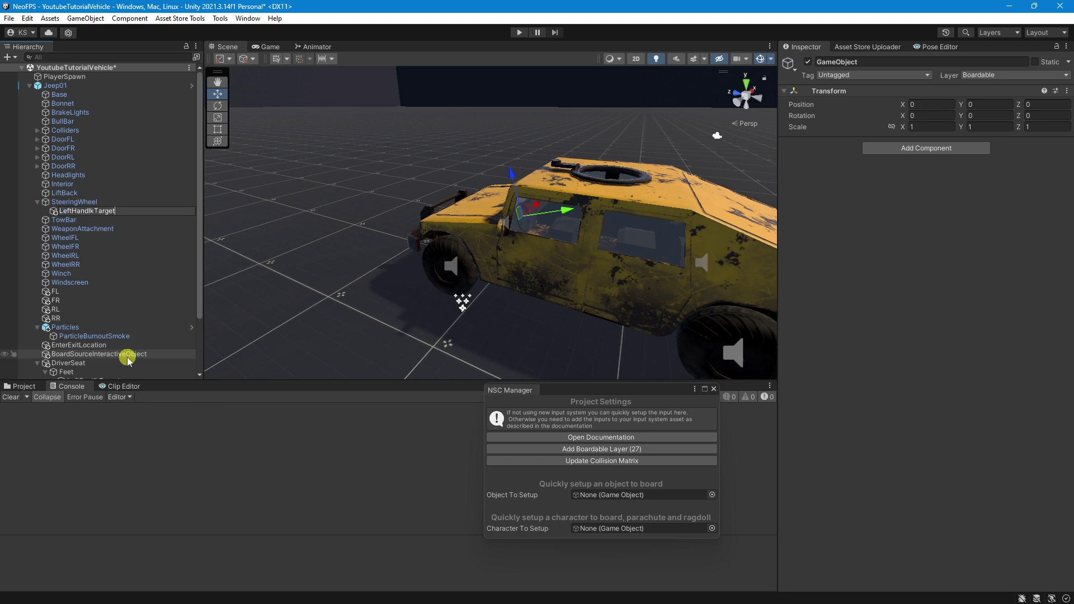
{"action": "key", "text": "Return"}
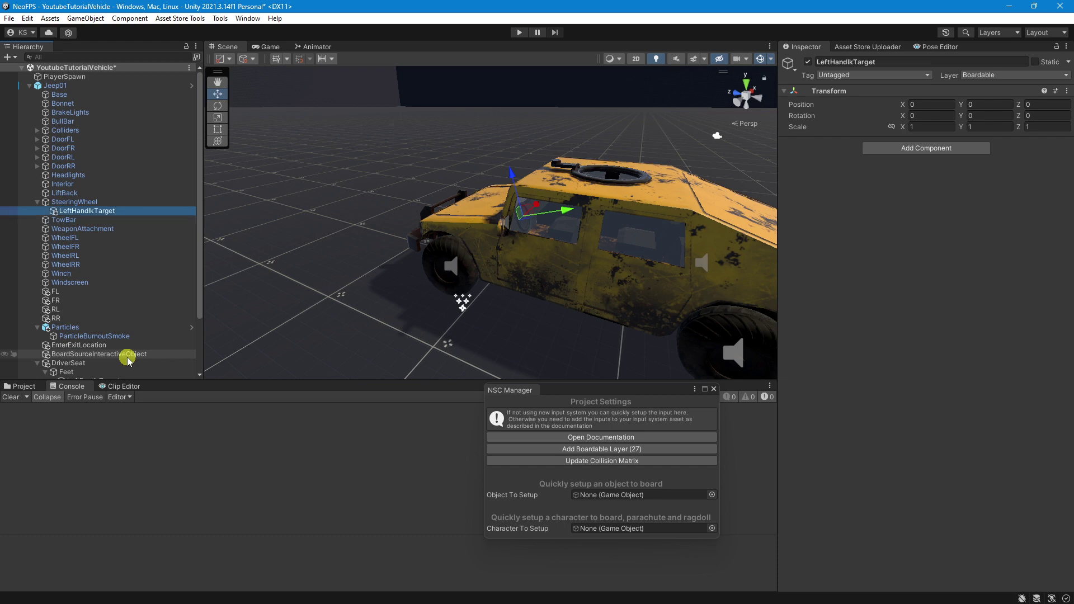
{"action": "key", "text": "ctrl+d"}
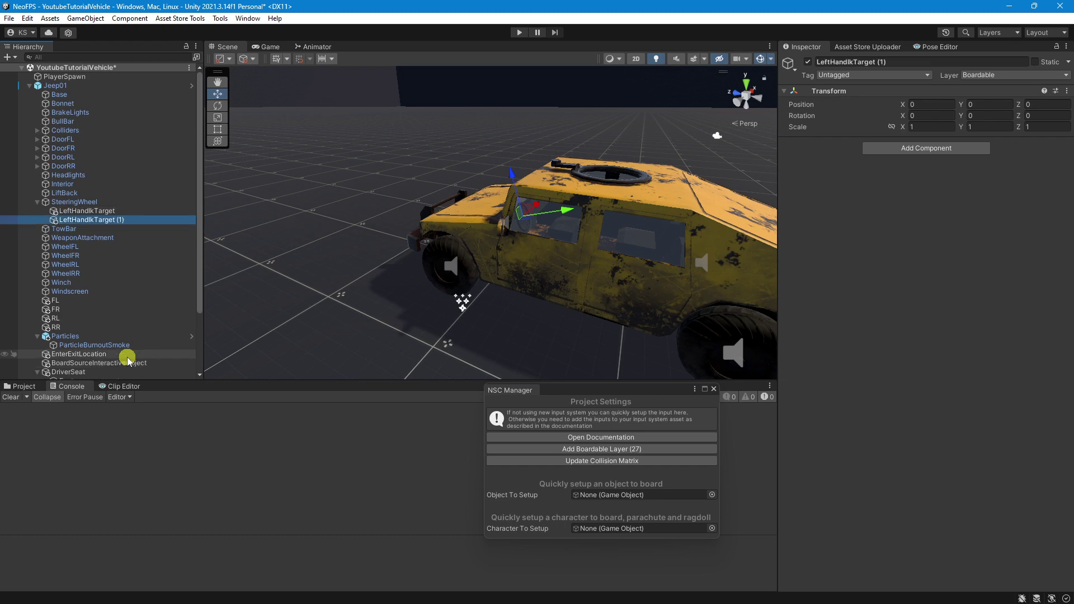
{"action": "left_click", "coordinate": [73, 220]}
{"action": "left_click_drag", "start_coordinate": [72, 220], "coordinate": [12, 224]}
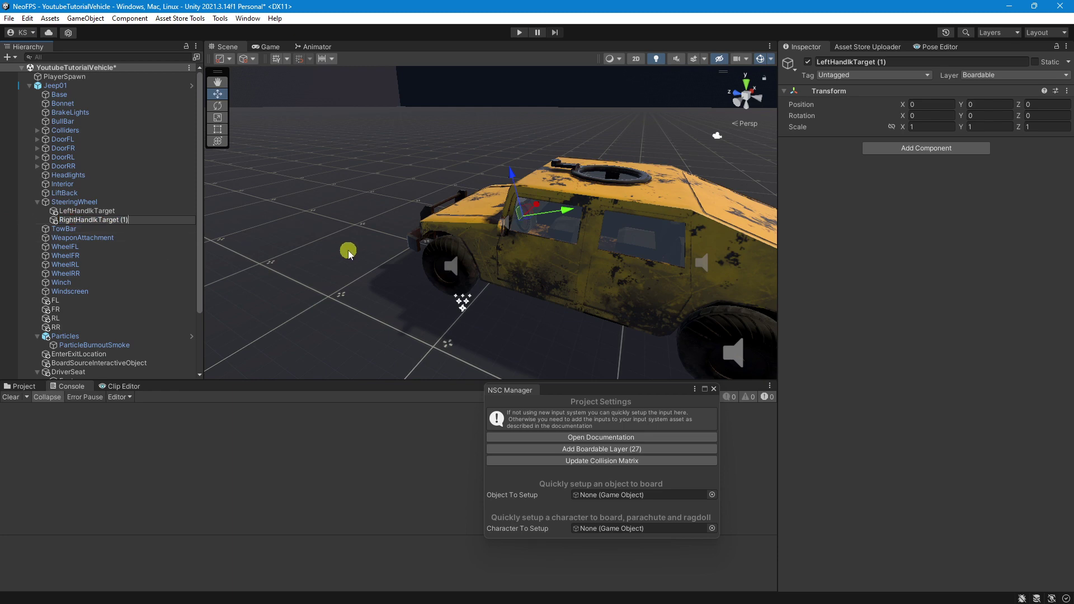
{"action": "key", "text": "Return"}
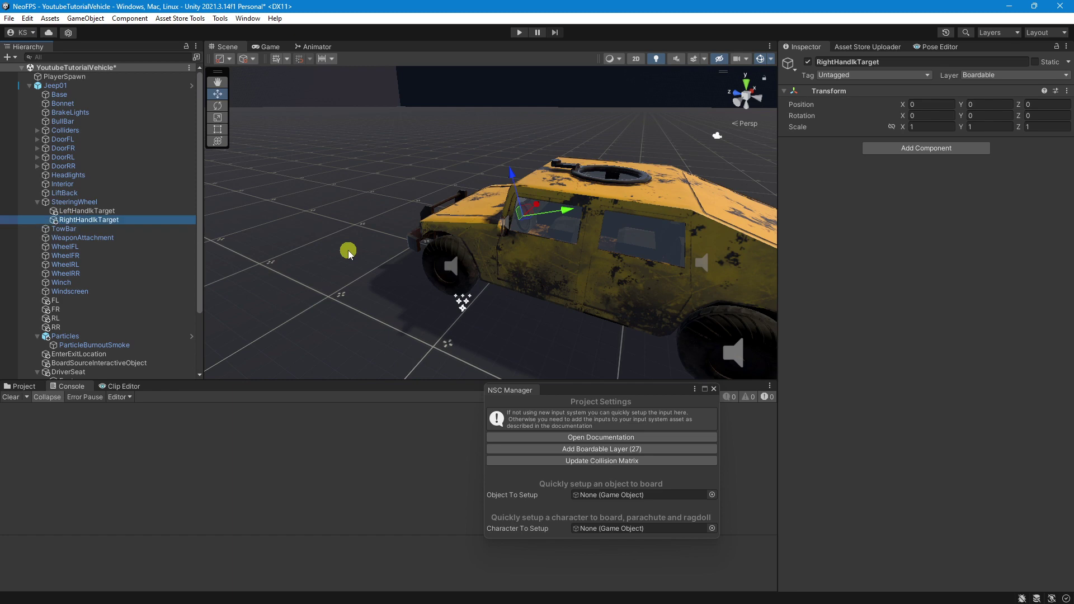
- Place LeftHandIkTarget at about X -0.11, Z 0.128 and RightHandIkTarget at about X 0.091, Z 0.143 near the steering wheel's upper rim
{"action": "scroll", "coordinate": [588, 264], "scroll_direction": "up", "scroll_amount": 2}
{"action": "scroll", "coordinate": [588, 264], "scroll_direction": "up", "scroll_amount": 6}
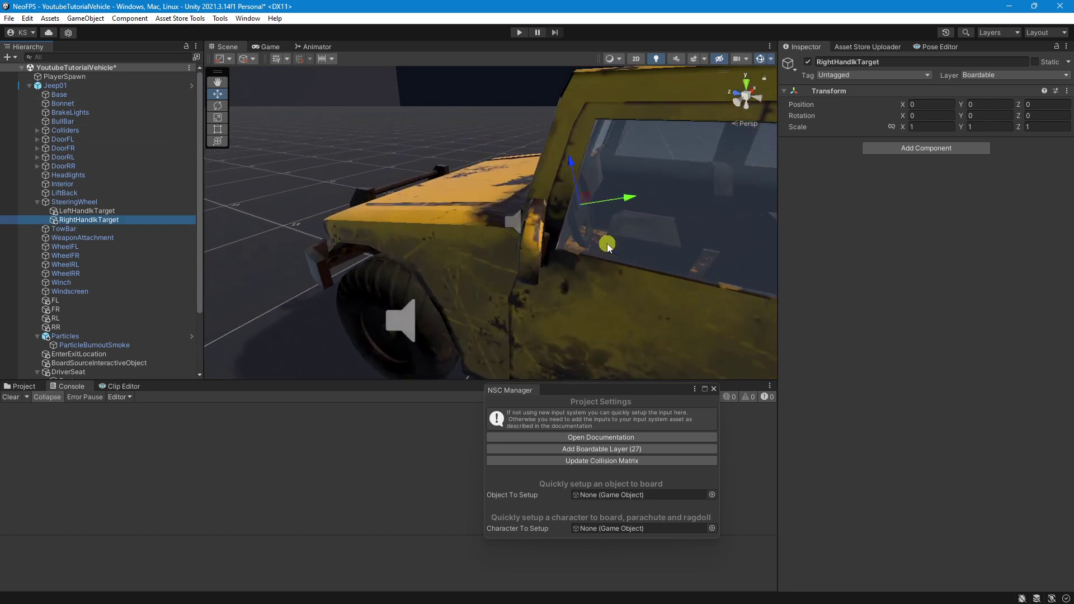
{"action": "middle_click_drag", "start_coordinate": [347, 202], "coordinate": [518, 248]}
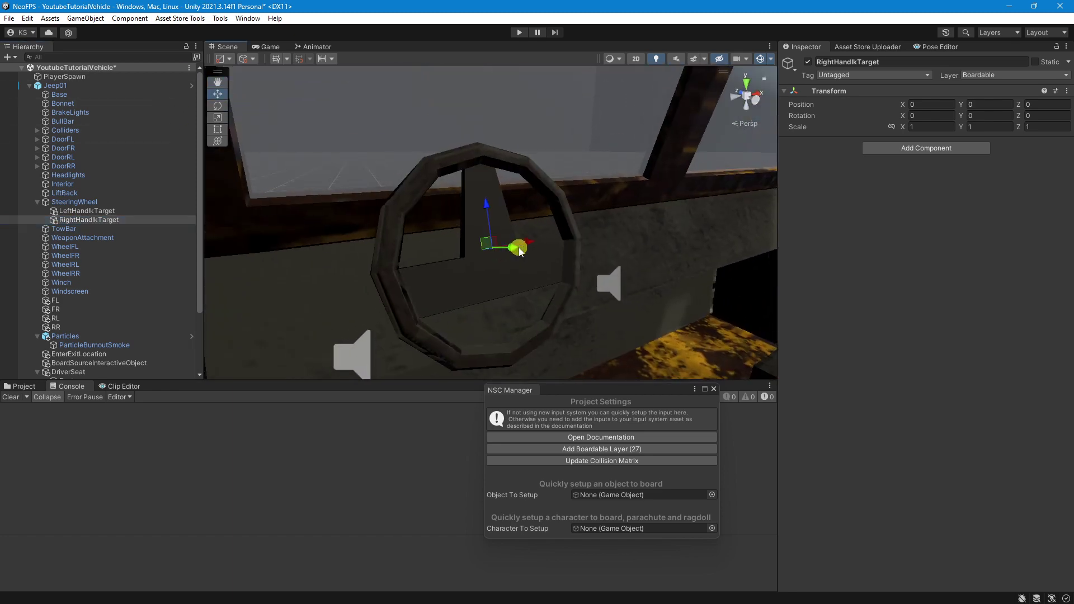
{"action": "left_click_drag", "start_coordinate": [518, 247], "coordinate": [465, 271], "text": "alt"}
{"action": "left_click", "coordinate": [105, 210]}
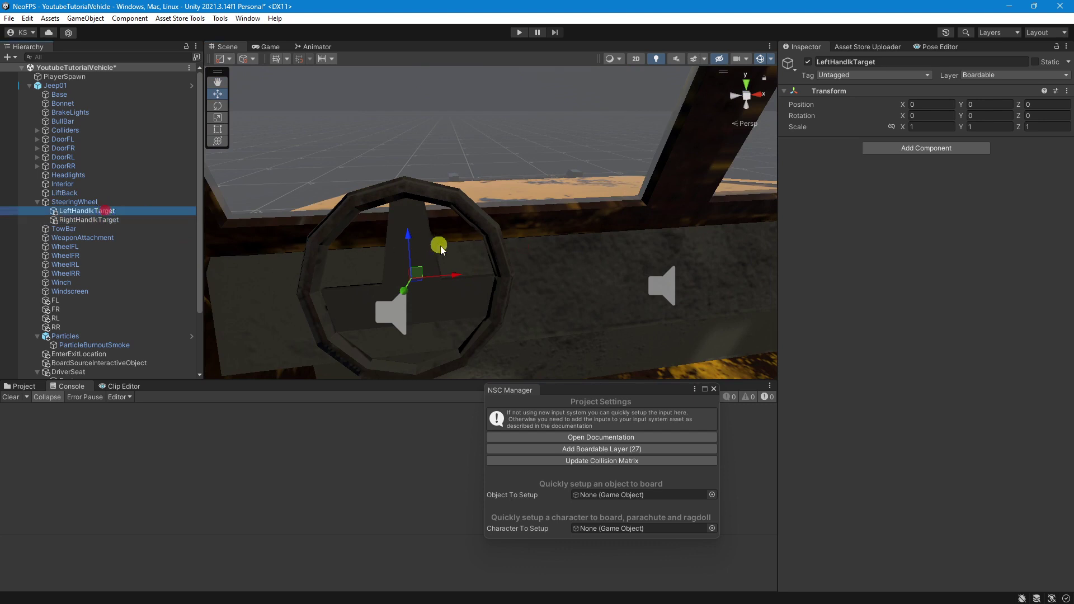
{"action": "left_click_drag", "start_coordinate": [456, 274], "coordinate": [347, 162]}
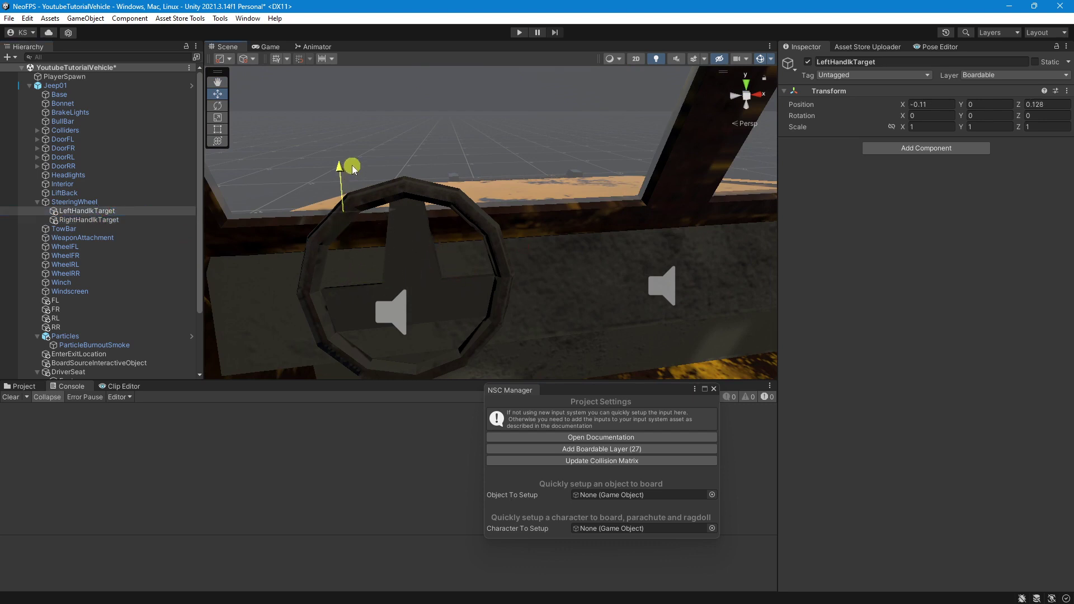
{"action": "left_click", "coordinate": [112, 219]}
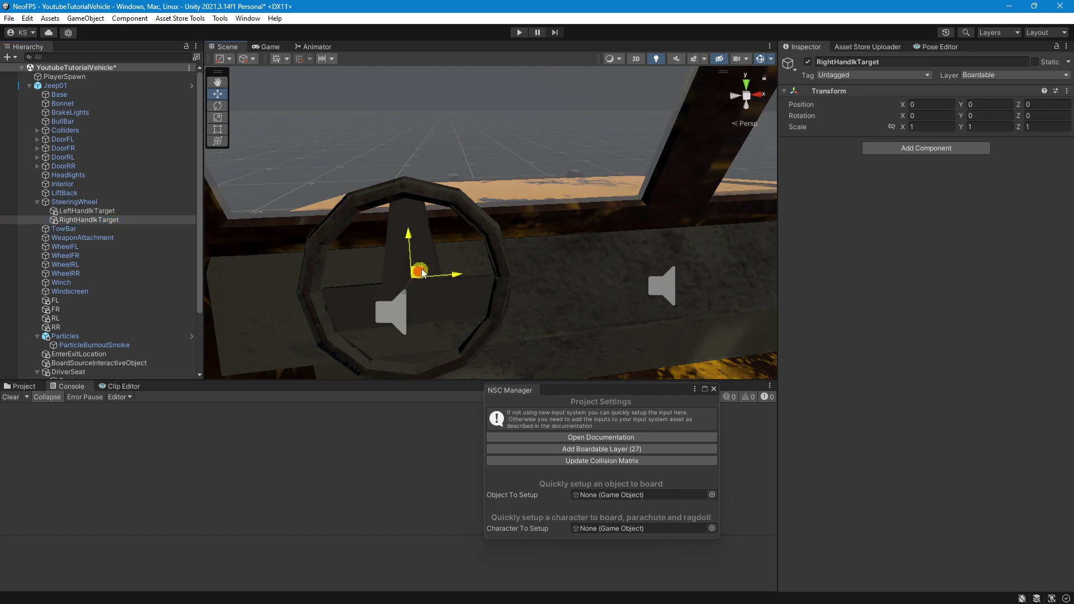
{"action": "left_click_drag", "start_coordinate": [418, 269], "coordinate": [559, 165]}
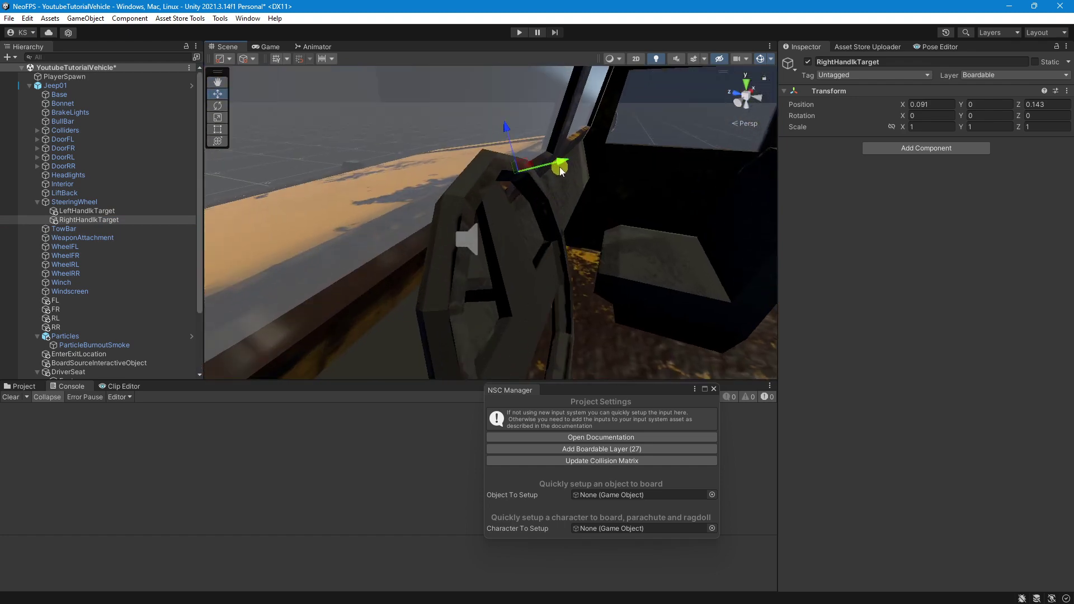
- Shift LeftHandIkTarget and RightHandIkTarget together to a Y position of about 0.0268 relative to the steering wheel
{"action": "left_click", "coordinate": [109, 211], "text": "ctrl"}
{"action": "left_click_drag", "start_coordinate": [487, 228], "coordinate": [441, 199]}
{"action": "left_click_drag", "start_coordinate": [312, 147], "coordinate": [454, 179]}
{"action": "scroll", "coordinate": [453, 179], "scroll_direction": "down", "scroll_amount": 10}
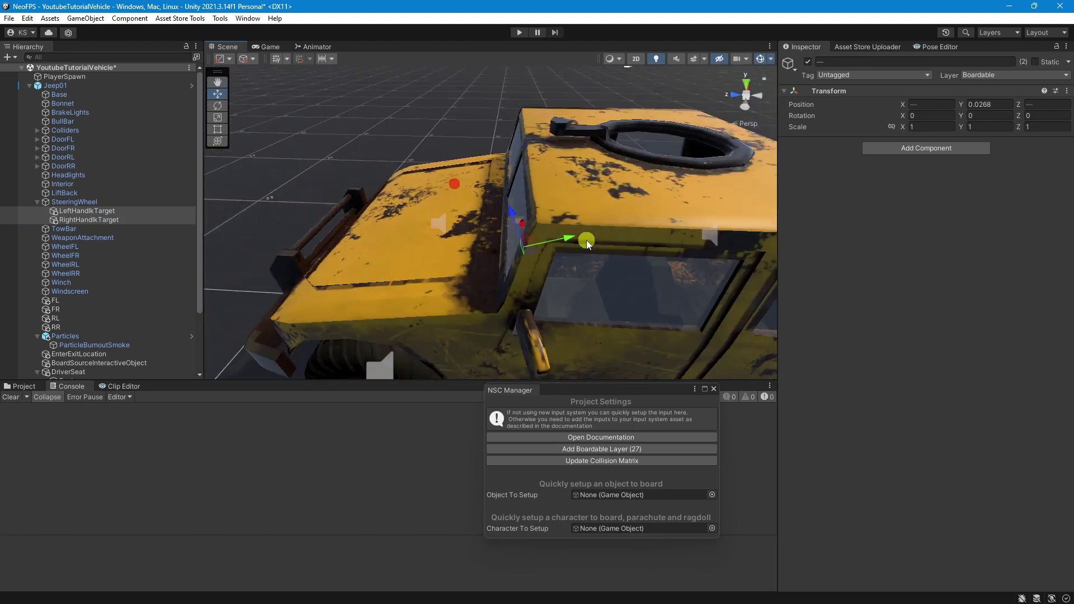
{"action": "left_click", "coordinate": [75, 202]}
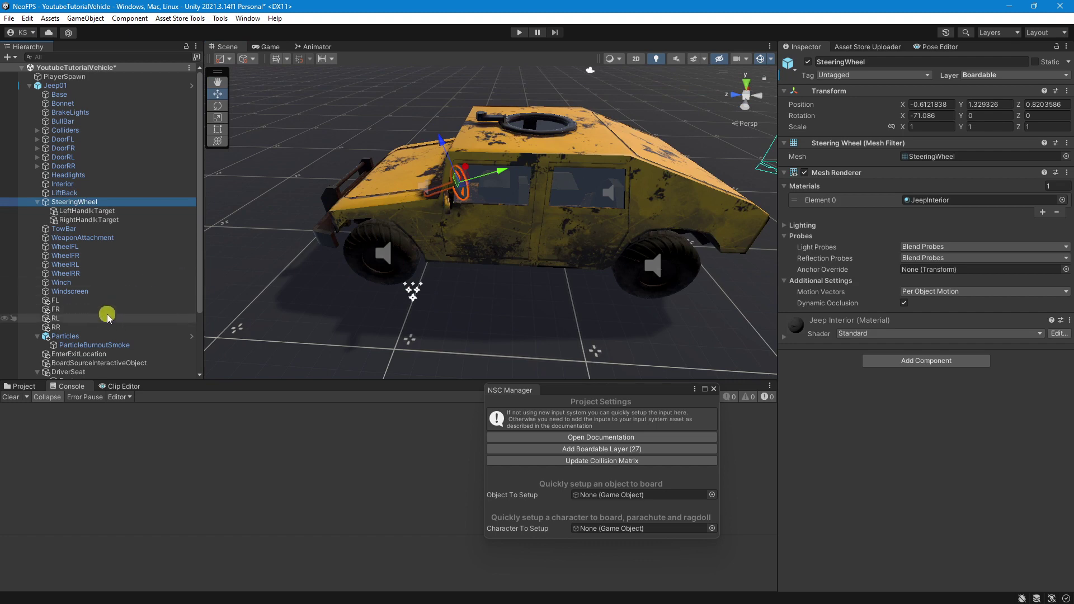
- Move LeftFootIkTarget and RightFootIkTarget together to the footwell ahead of the driver's seat, at about Y 0.51 and Z 0.772
{"action": "scroll", "coordinate": [144, 252], "scroll_direction": "down", "scroll_amount": 4}
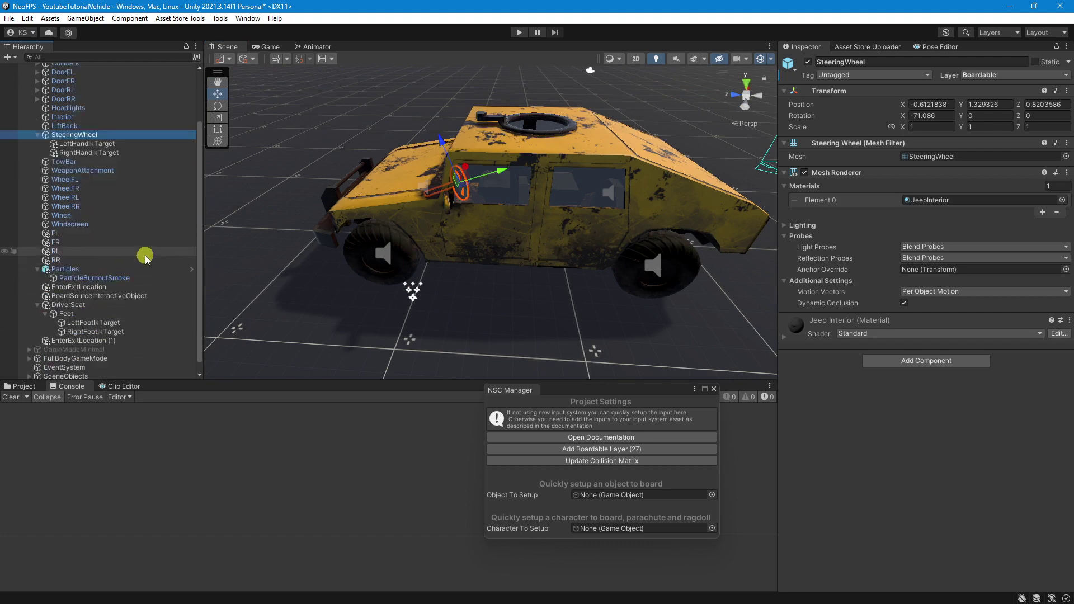
{"action": "left_click", "coordinate": [116, 320]}
{"action": "right_click_drag", "start_coordinate": [414, 320], "coordinate": [400, 199]}
{"action": "left_click", "coordinate": [93, 312], "text": "ctrl"}
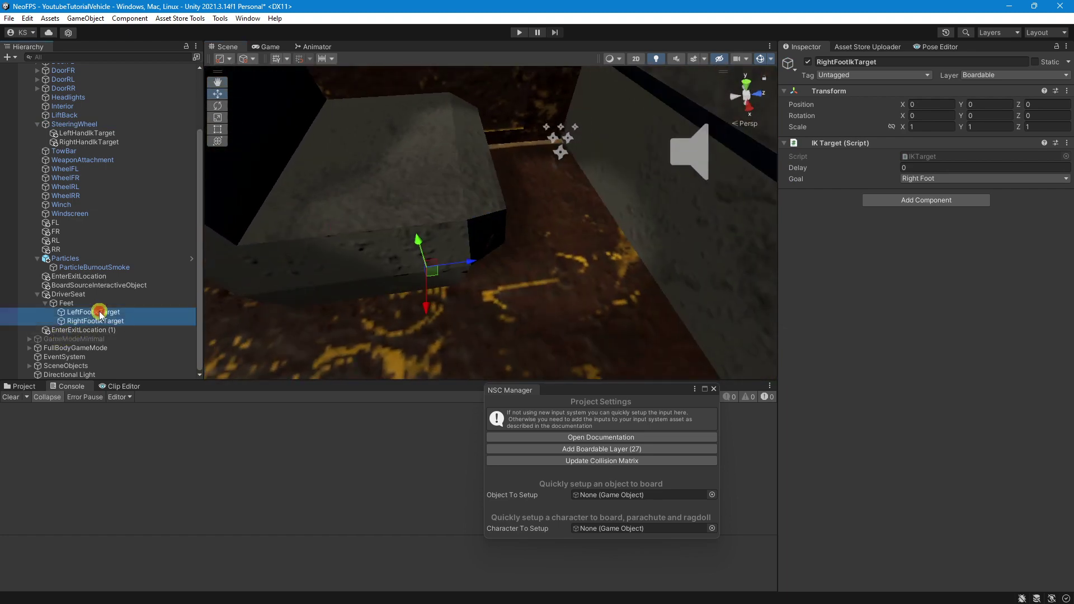
{"action": "scroll", "coordinate": [522, 249], "scroll_direction": "down", "scroll_amount": 2}
{"action": "left_click_drag", "start_coordinate": [480, 274], "coordinate": [621, 242]}
{"action": "right_click_drag", "start_coordinate": [621, 242], "coordinate": [555, 269]}
{"action": "left_click_drag", "start_coordinate": [558, 259], "coordinate": [559, 191]}
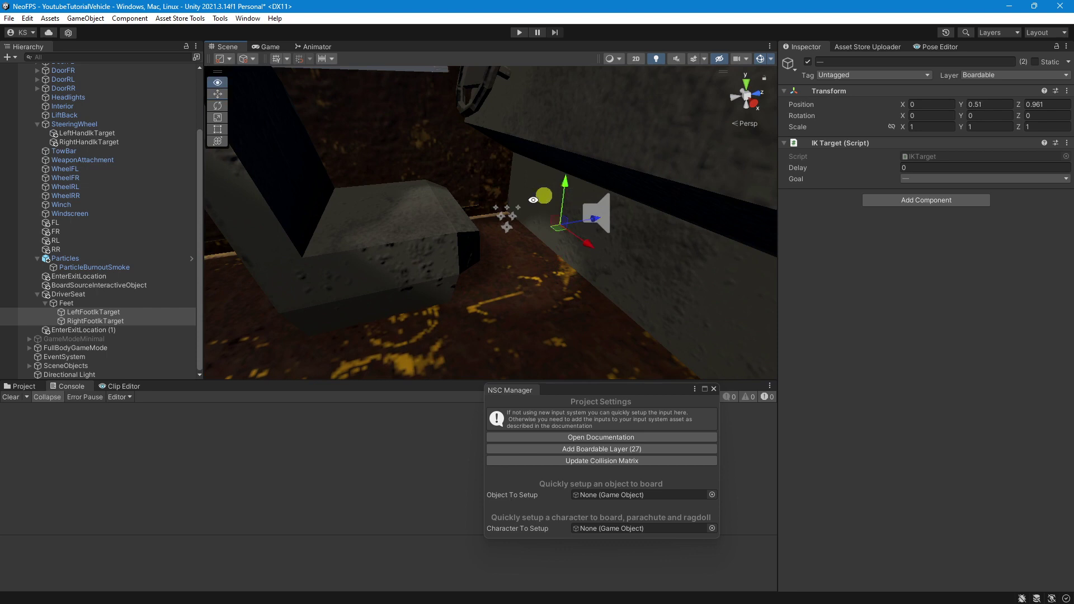
{"action": "right_click_drag", "start_coordinate": [560, 190], "coordinate": [514, 153]}
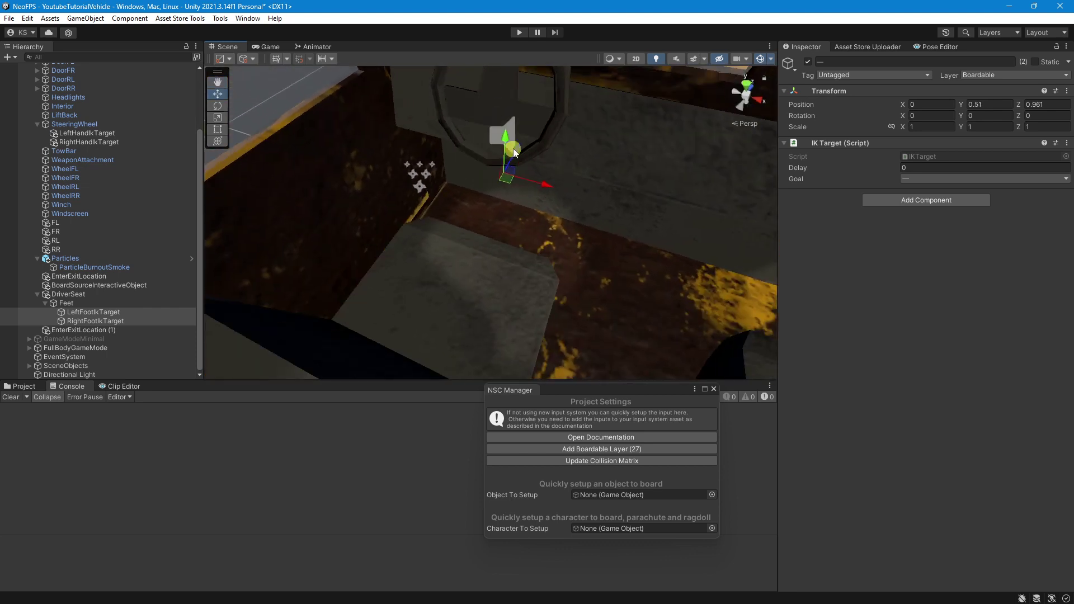
{"action": "left_click_drag", "start_coordinate": [522, 151], "coordinate": [493, 196]}
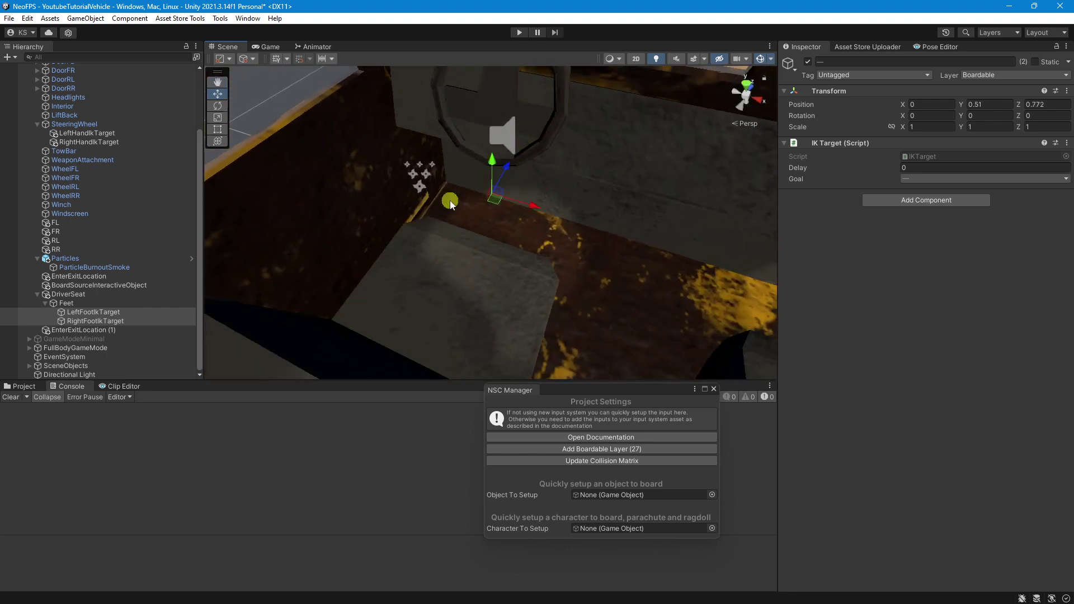
- Spread the foot targets sideways, placing LeftFootIkTarget at about X -0.111 and RightFootIkTarget at about X 0.34
{"action": "left_click", "coordinate": [116, 311]}
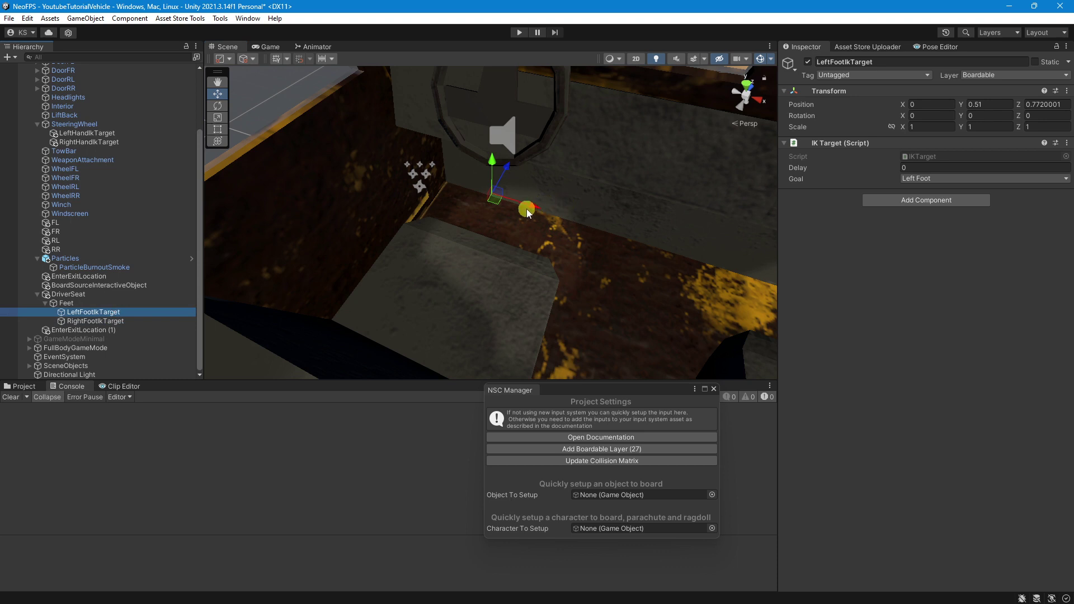
{"action": "left_click_drag", "start_coordinate": [528, 212], "coordinate": [518, 208]}
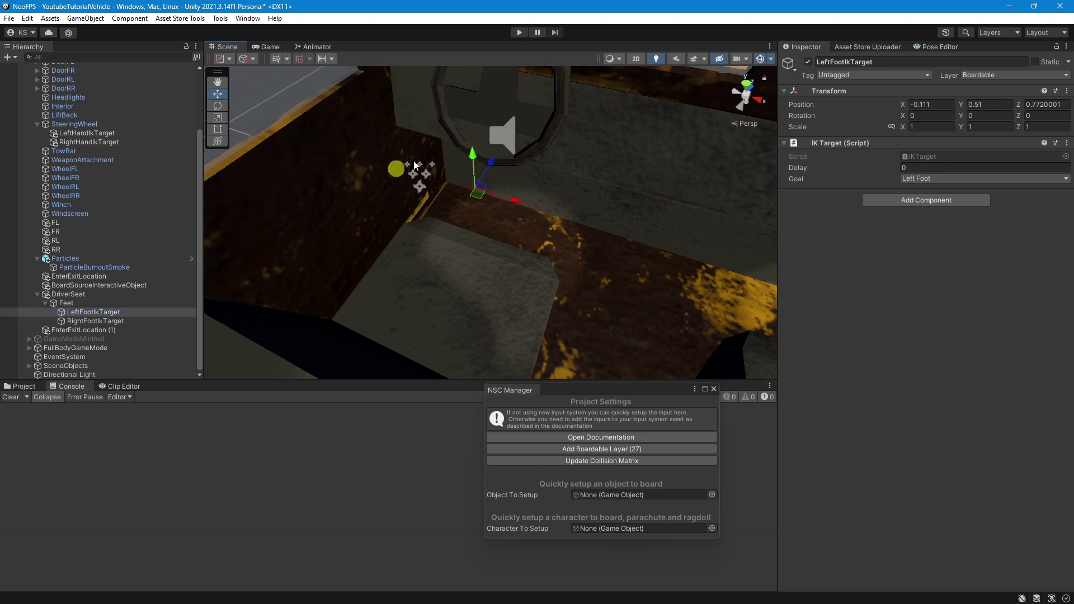
{"action": "left_click", "coordinate": [106, 321]}
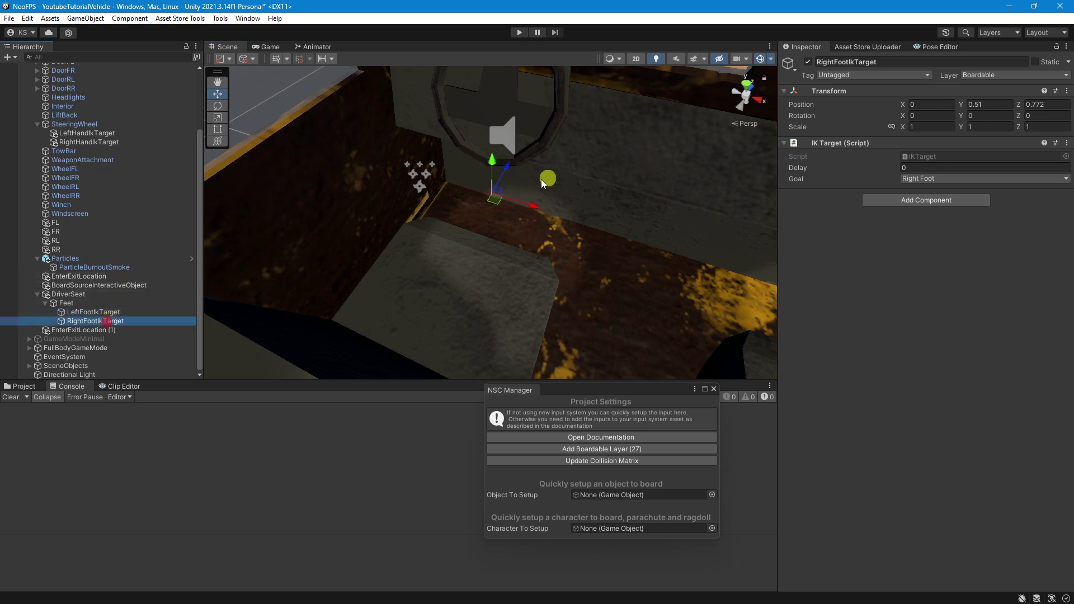
{"action": "left_click_drag", "start_coordinate": [532, 208], "coordinate": [615, 225]}
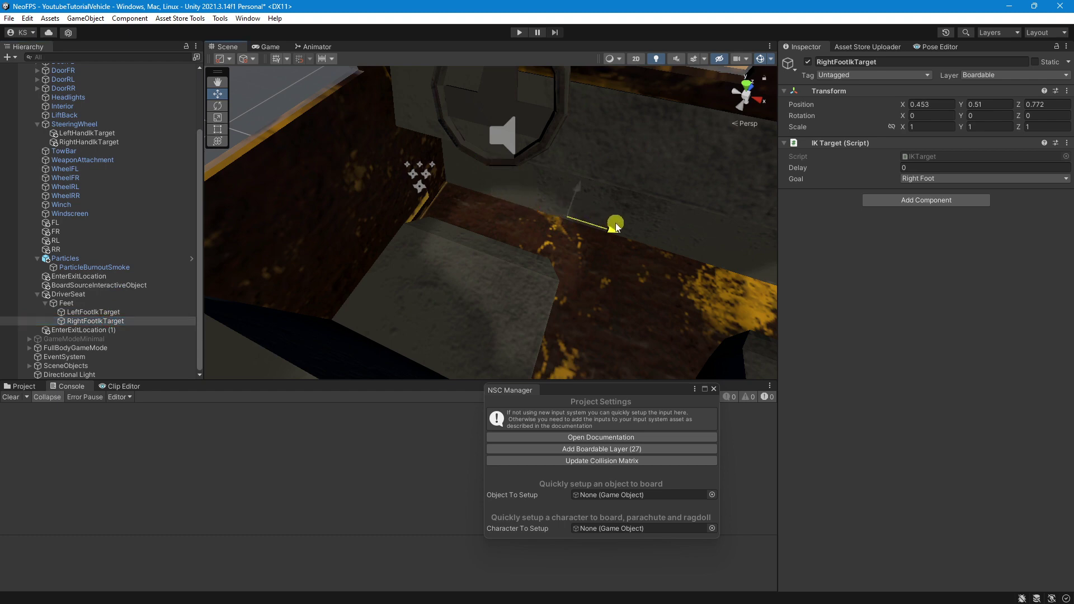
{"action": "middle_click_drag", "start_coordinate": [616, 225], "coordinate": [492, 282]}
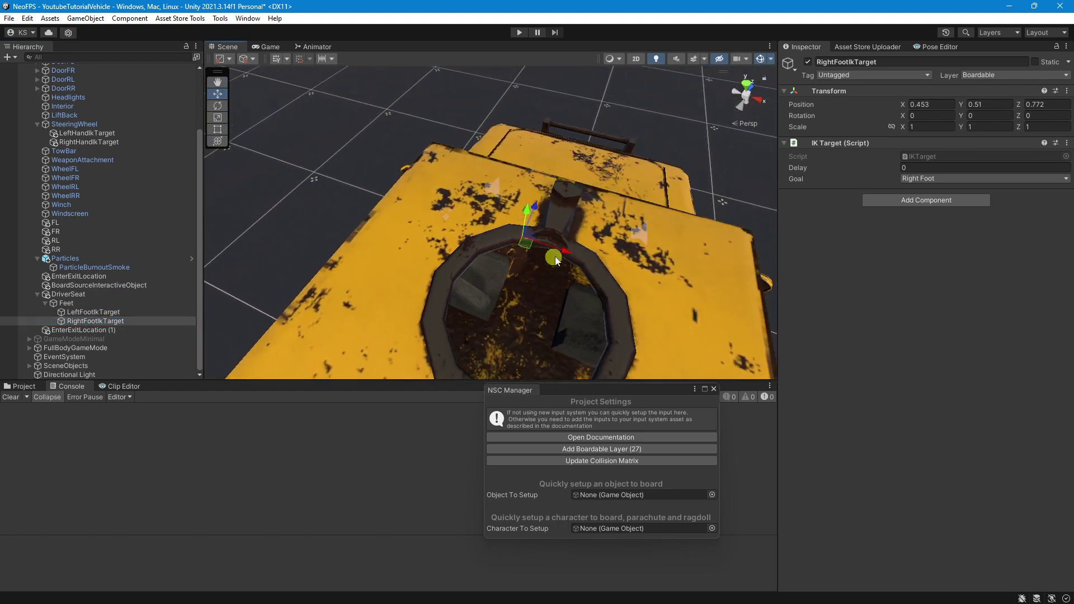
{"action": "left_click_drag", "start_coordinate": [571, 254], "coordinate": [314, 189]}
{"action": "scroll", "coordinate": [88, 175], "scroll_direction": "up", "scroll_amount": 3}
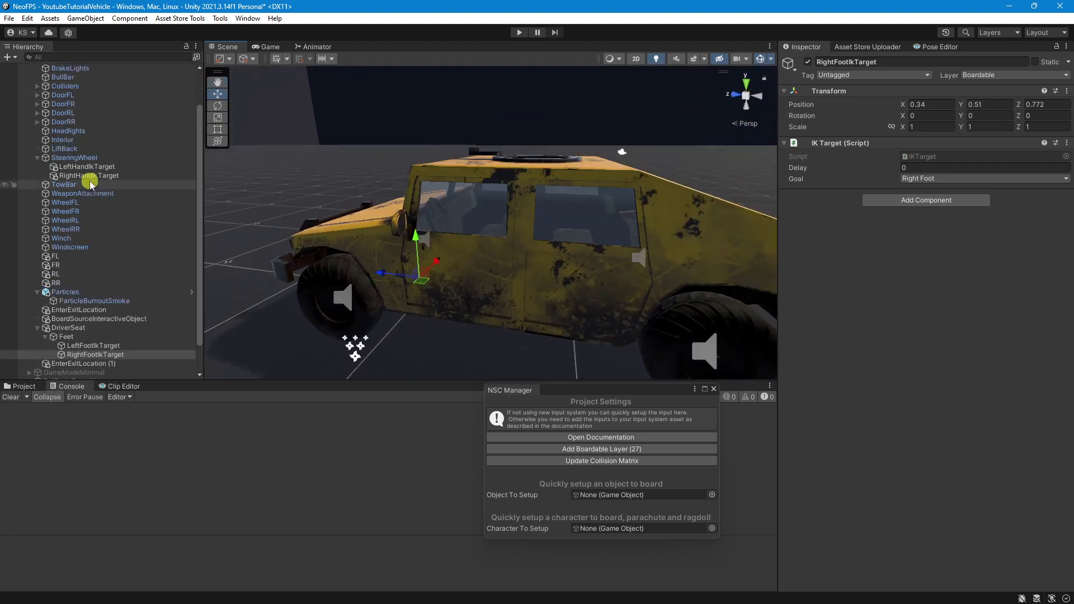
- Run the Board Source component's Quick Setup on Jeep01 to generate its seats
{"action": "left_click", "coordinate": [108, 85]}
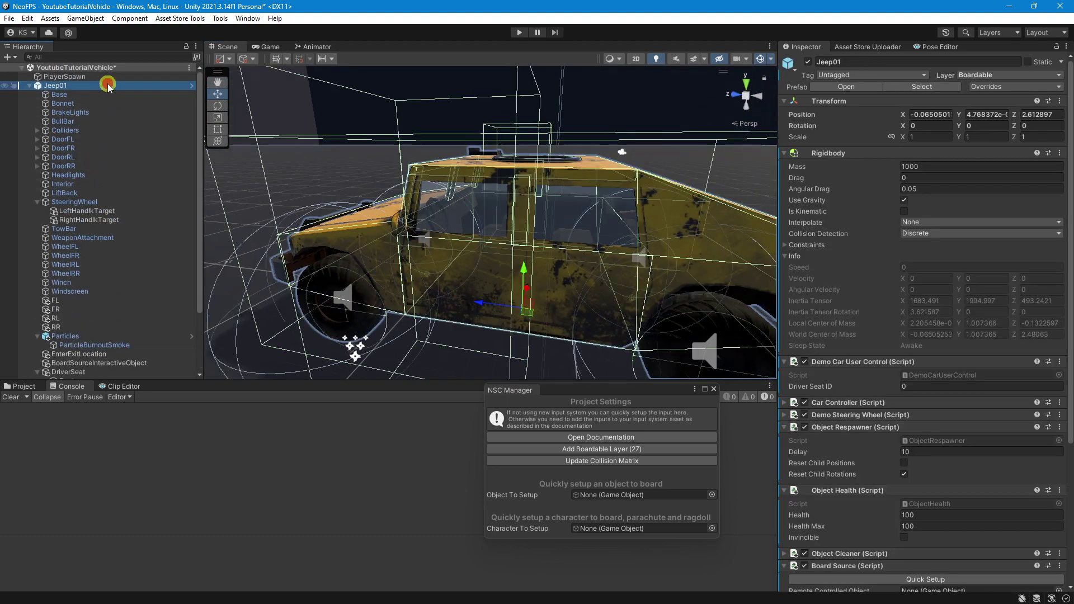
{"action": "scroll", "coordinate": [885, 361], "scroll_direction": "down", "scroll_amount": 8}
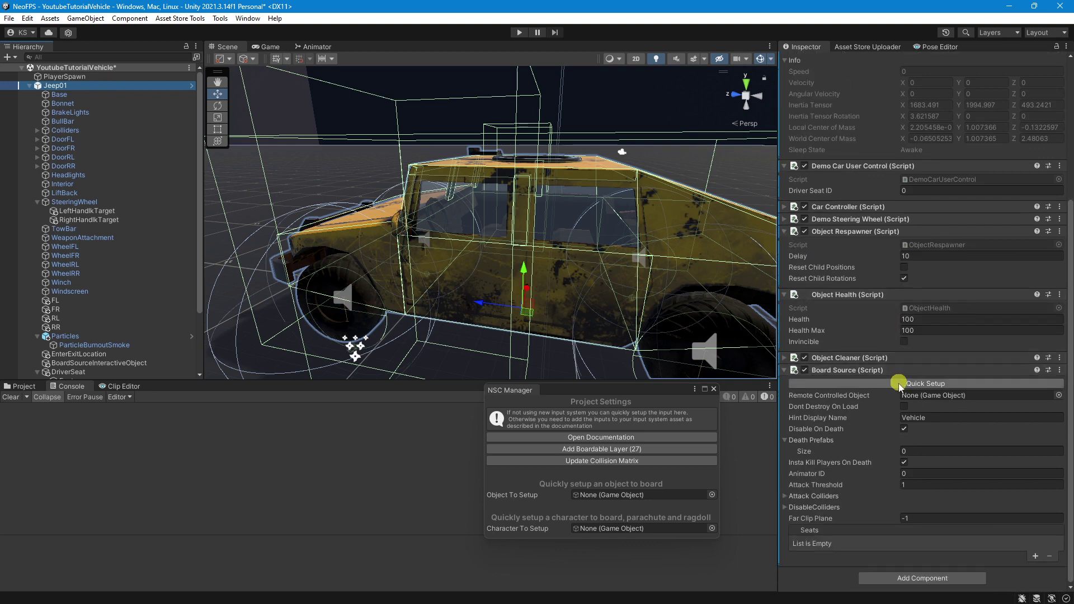
{"action": "scroll", "coordinate": [889, 391], "scroll_direction": "up", "scroll_amount": 8}
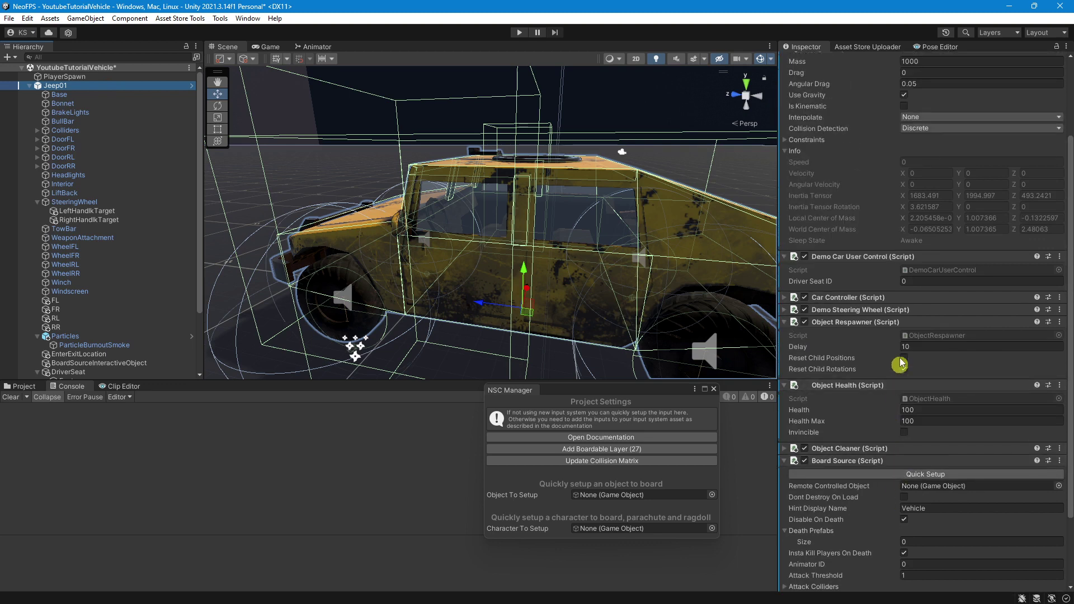
{"action": "scroll", "coordinate": [887, 263], "scroll_direction": "down", "scroll_amount": 4}
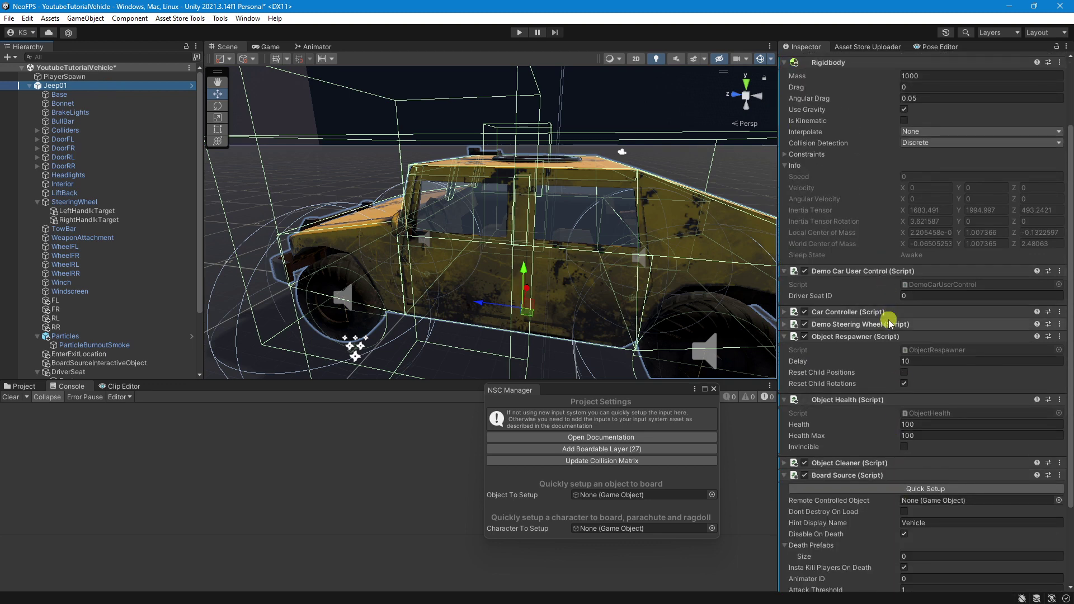
{"action": "scroll", "coordinate": [824, 453], "scroll_direction": "down", "scroll_amount": 4}
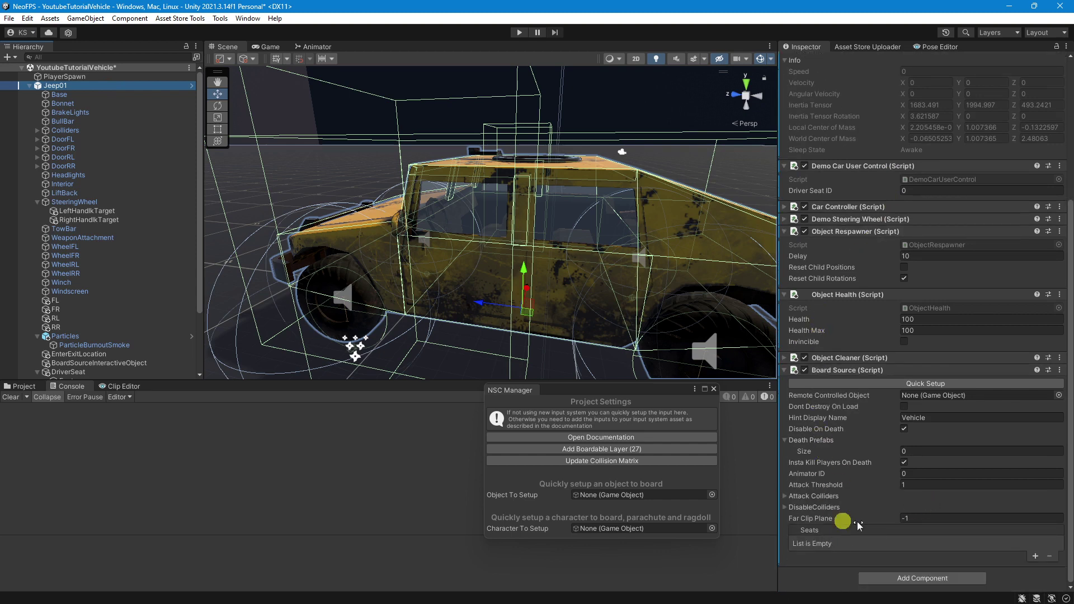
{"action": "scroll", "coordinate": [127, 288], "scroll_direction": "down", "scroll_amount": 3}
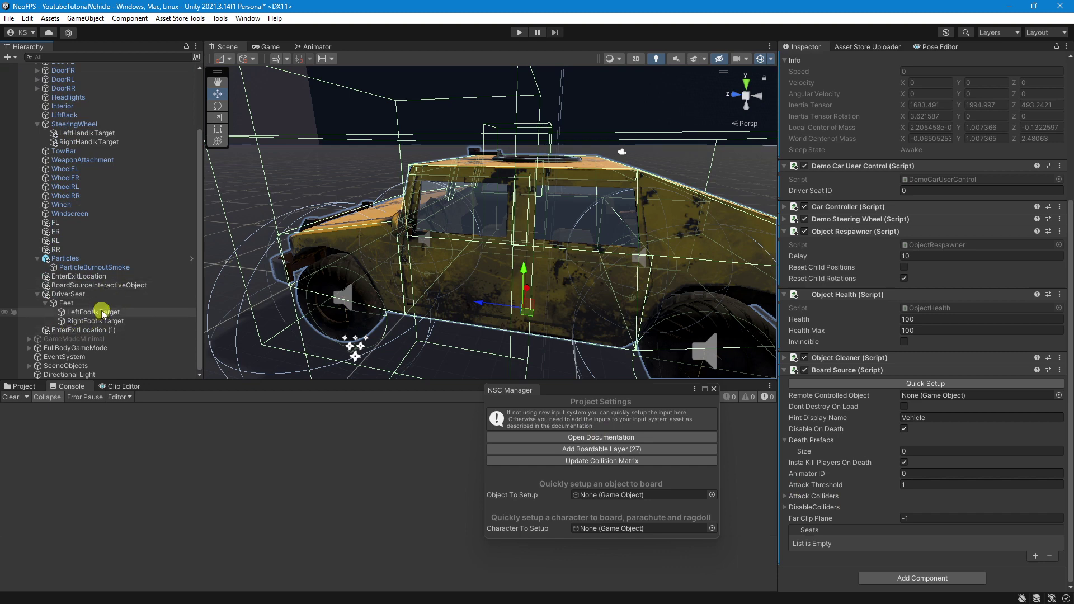
{"action": "left_click", "coordinate": [912, 385]}
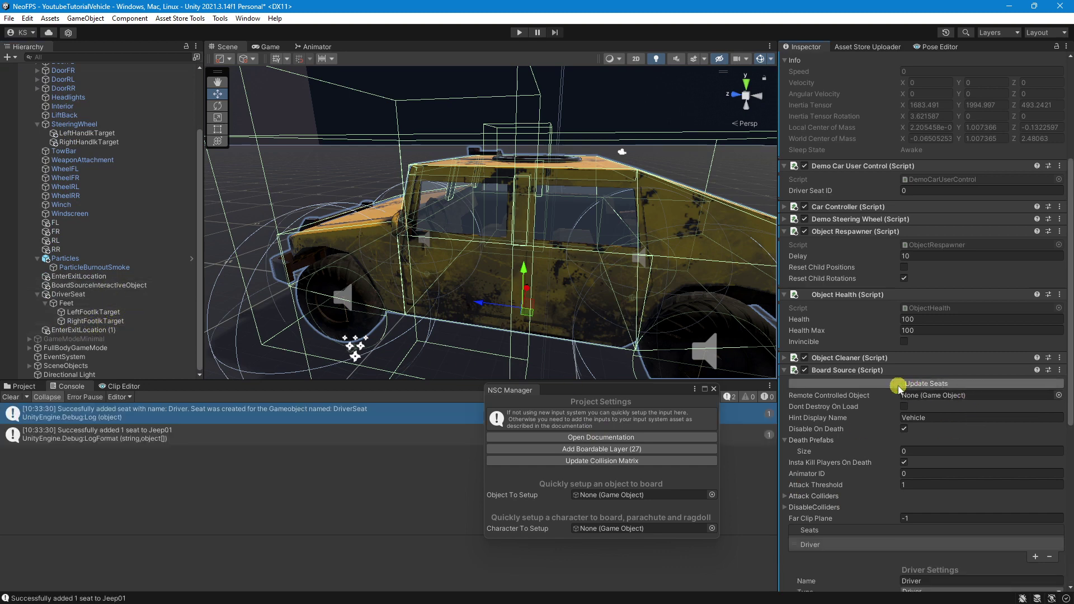
- Review the generated Driver seat settings in Jeep01's Board Source, including the seat position and the hand and feet IK link roots
{"action": "scroll", "coordinate": [901, 386], "scroll_direction": "down", "scroll_amount": 3}
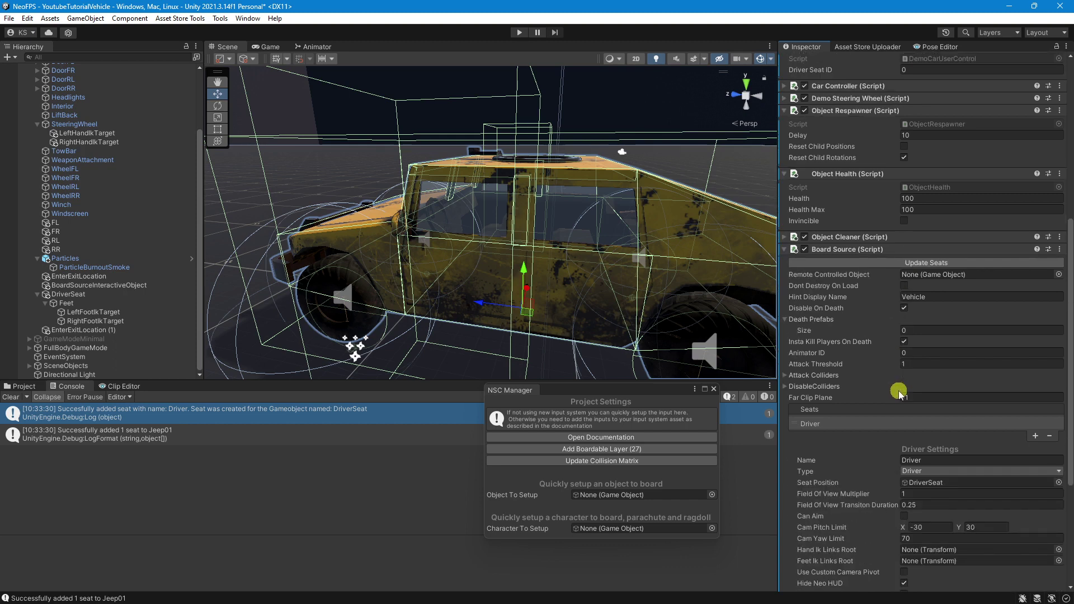
{"action": "scroll", "coordinate": [873, 319], "scroll_direction": "down", "scroll_amount": 3}
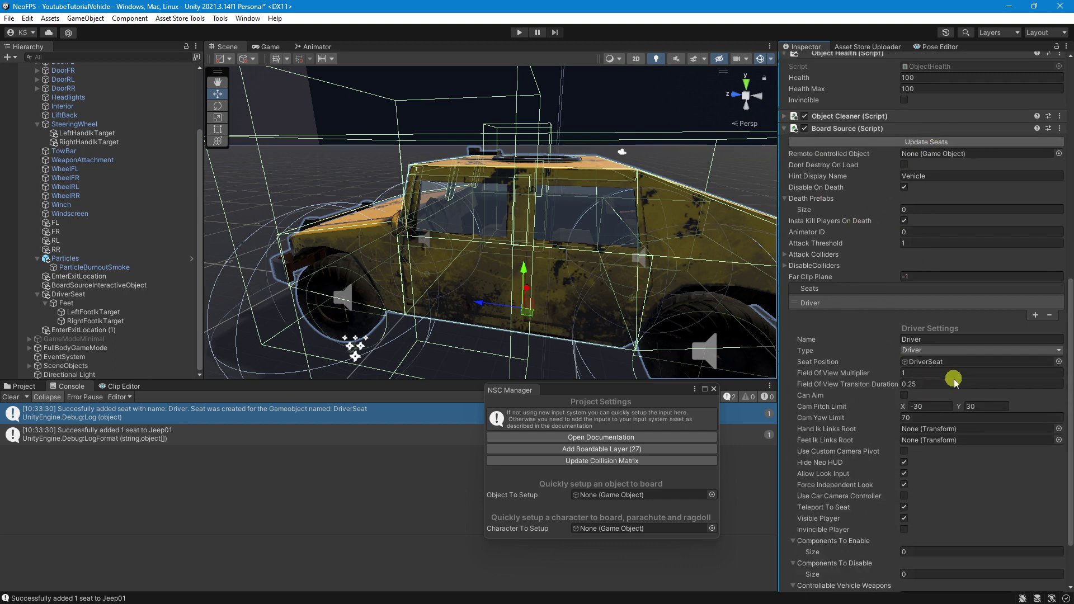
{"action": "left_click", "coordinate": [940, 362]}
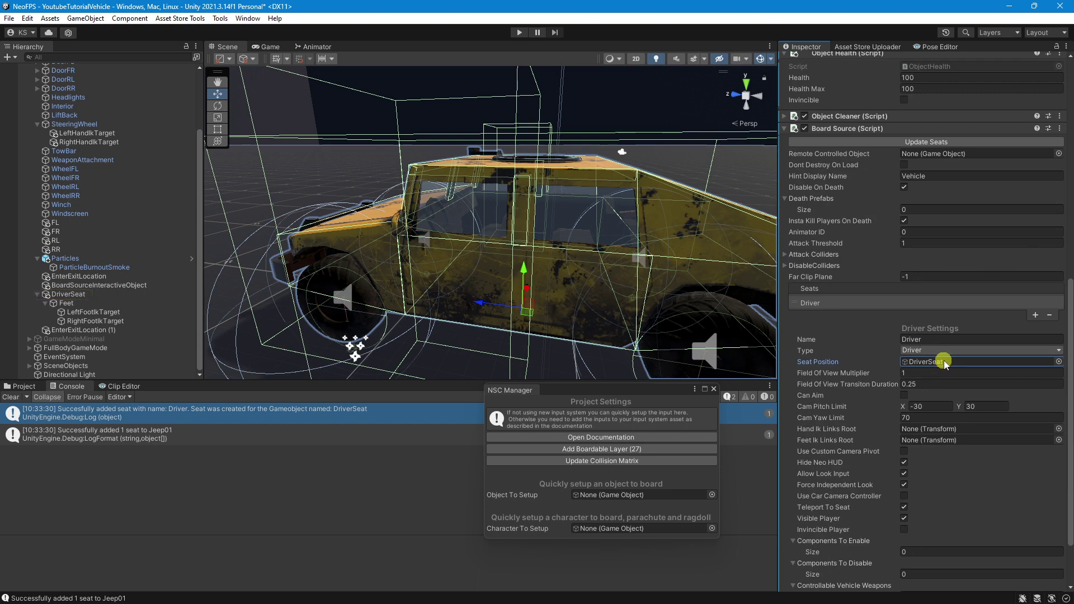
{"action": "scroll", "coordinate": [944, 362], "scroll_direction": "down", "scroll_amount": 2}
{"action": "scroll", "coordinate": [945, 358], "scroll_direction": "up", "scroll_amount": 5}
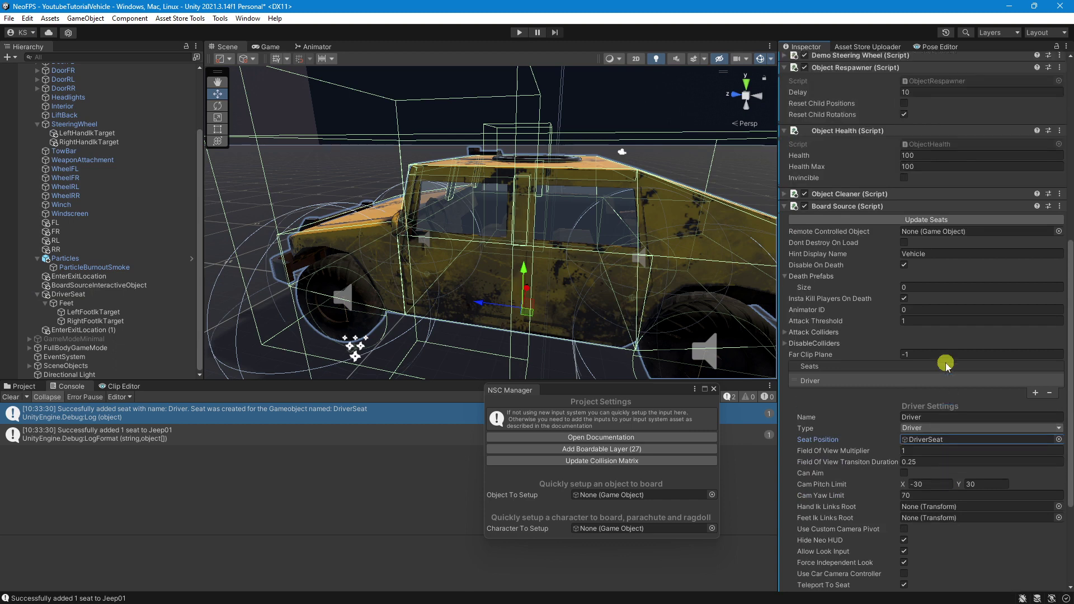
{"action": "scroll", "coordinate": [953, 333], "scroll_direction": "down", "scroll_amount": 4}
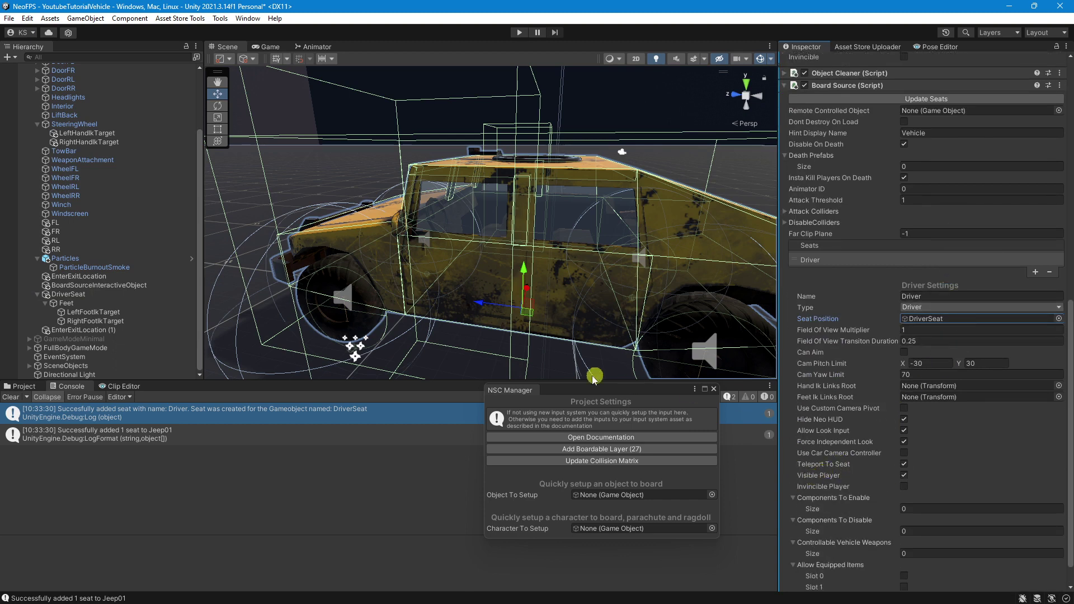
- Duplicate DriverSeat and rename the copy PassengerSeat
{"action": "left_click", "coordinate": [77, 296]}
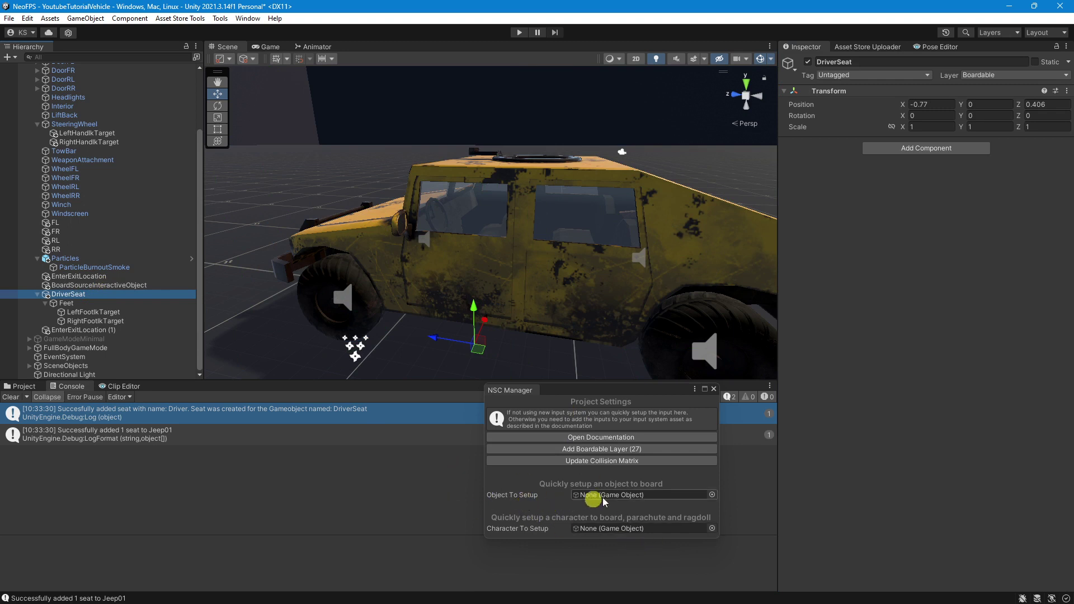
{"action": "left_click", "coordinate": [47, 296]}
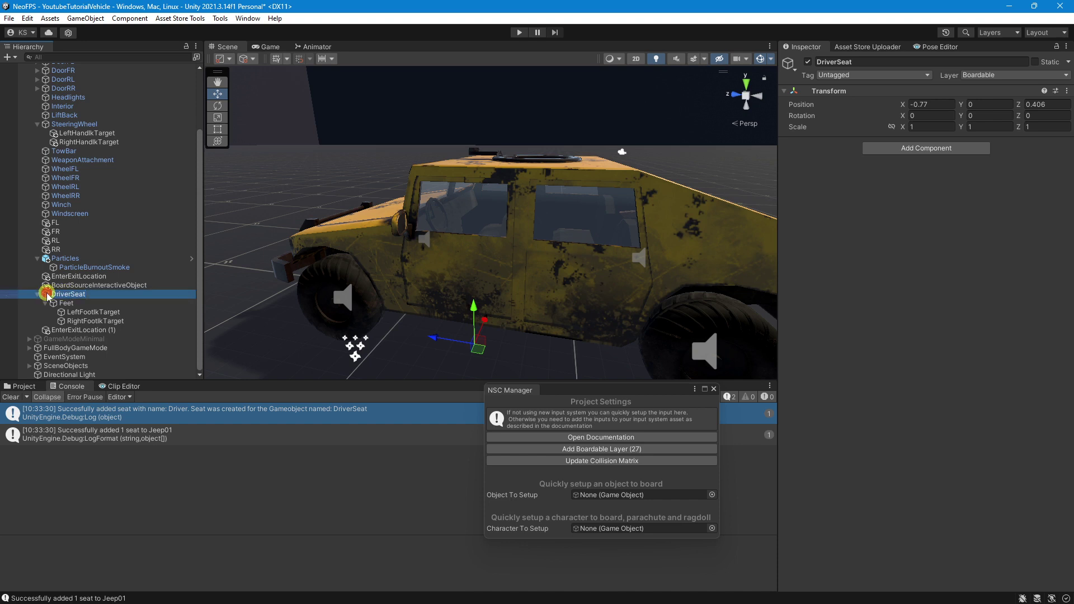
{"action": "key", "text": "ctrl+d"}
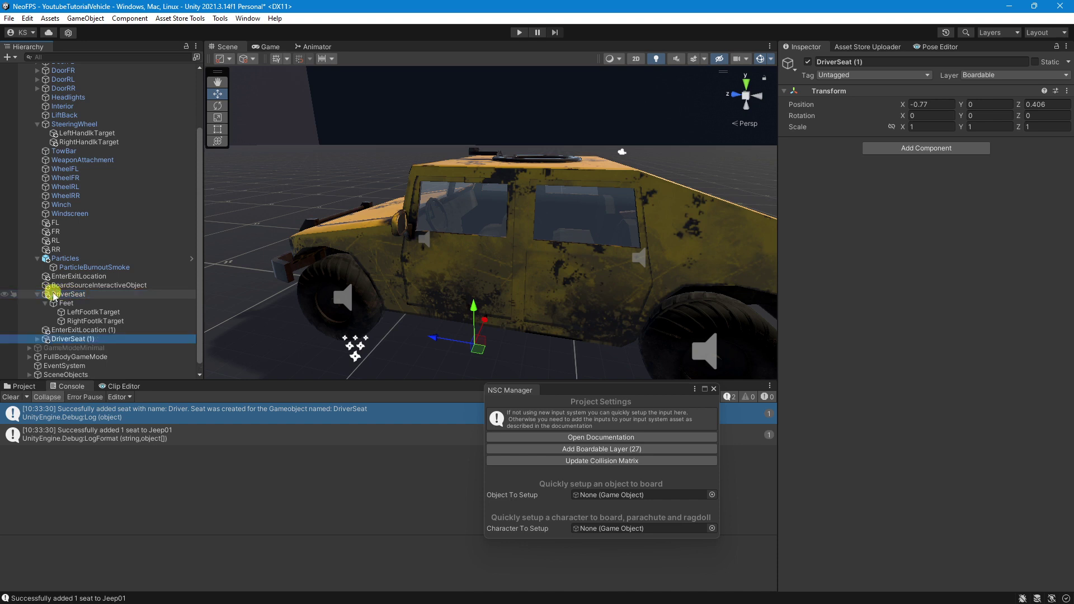
{"action": "left_click", "coordinate": [86, 339]}
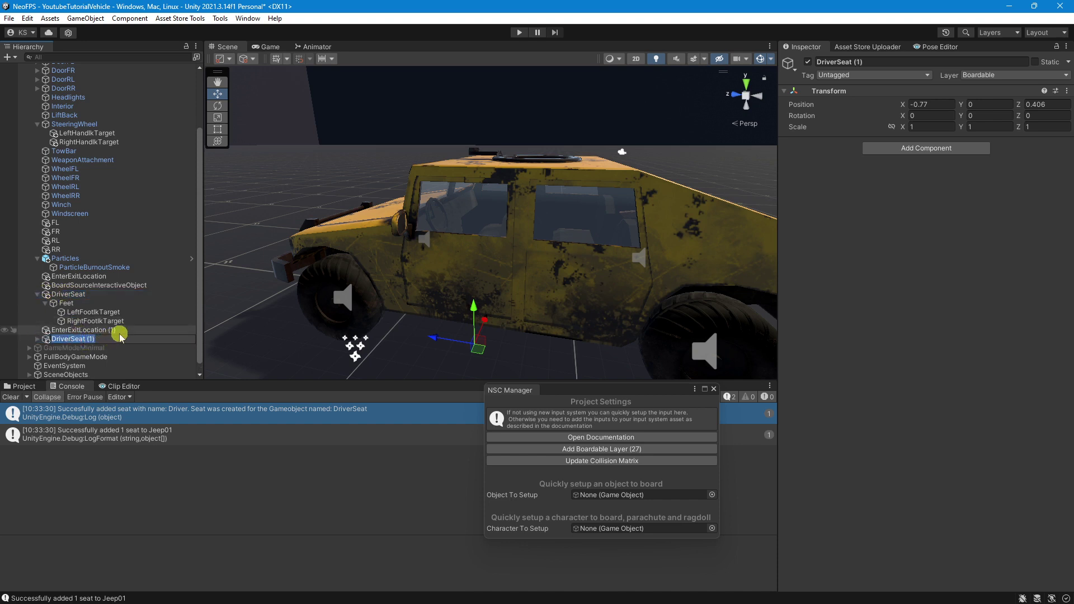
{"action": "left_click", "coordinate": [99, 339]}
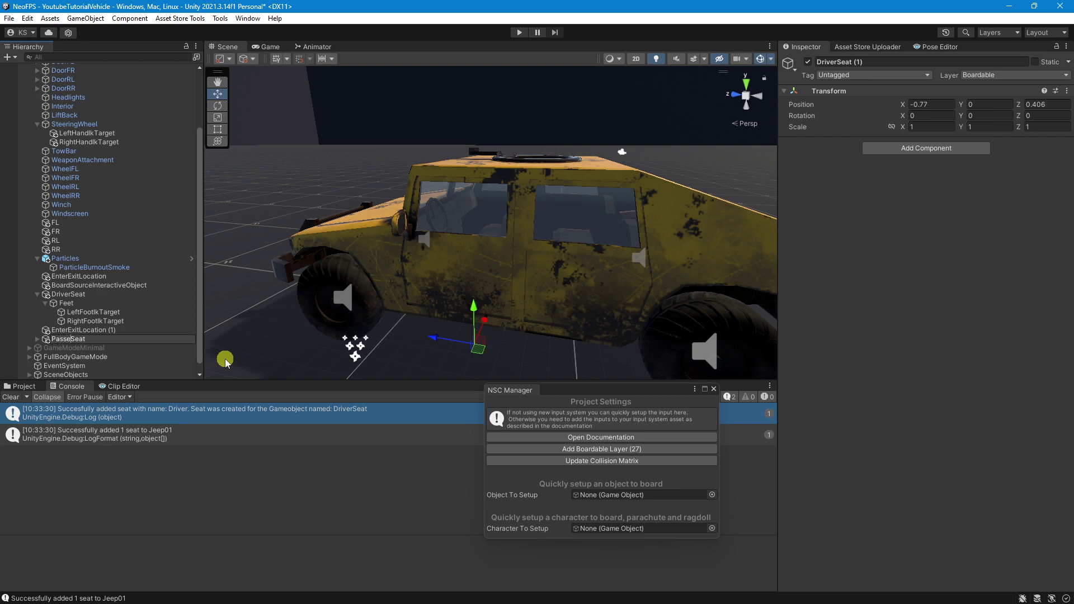
{"action": "key", "text": "Return"}
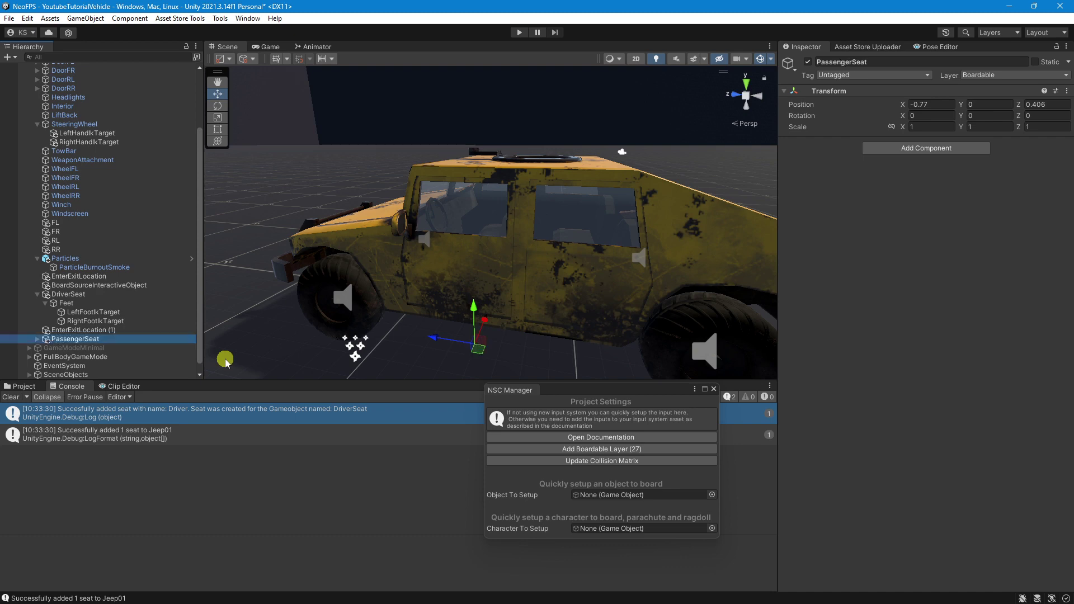
- Set PassengerSeat's X position to 0.77 to place it on the opposite side of the jeep
{"action": "left_click_drag", "start_coordinate": [552, 240], "coordinate": [486, 281], "text": "alt"}
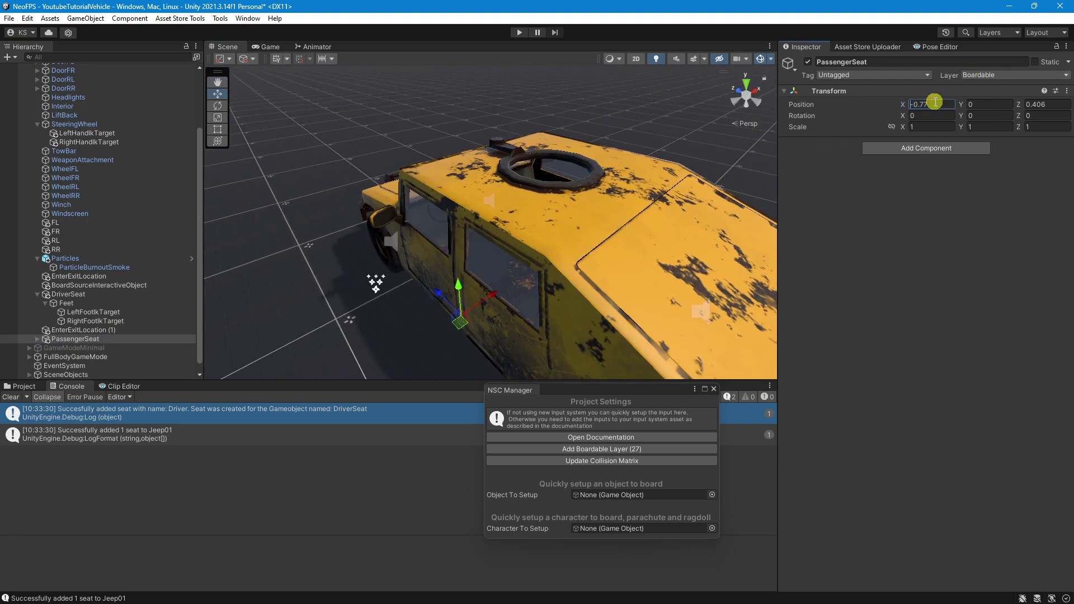
{"action": "key", "text": "Delete"}
{"action": "left_click_drag", "start_coordinate": [774, 211], "coordinate": [291, 235], "text": "alt"}
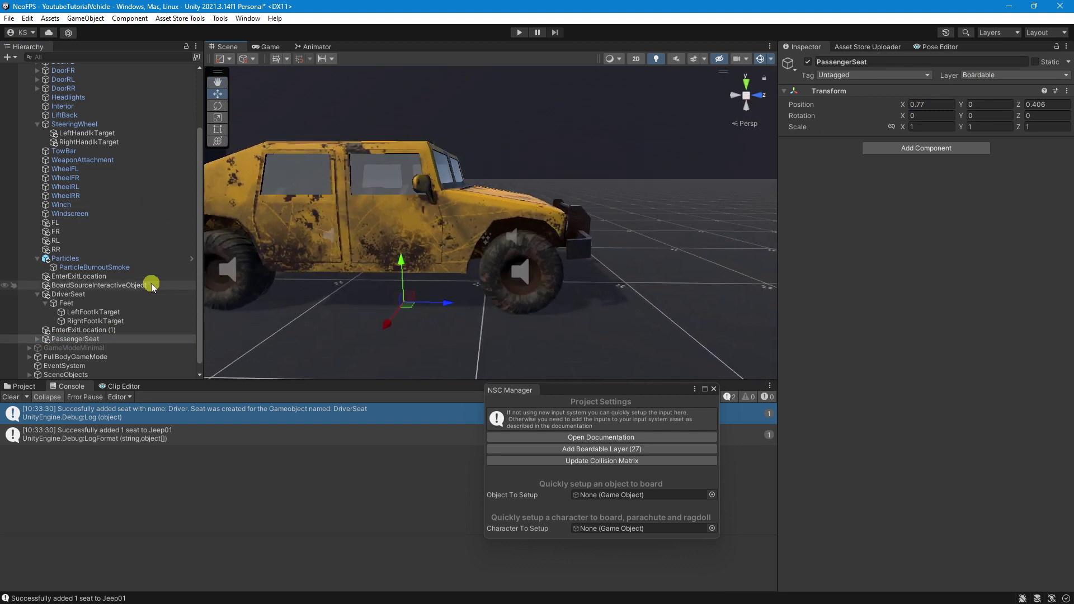
- Reparent LeftFootIkTarget and RightFootIkTarget directly under PassengerSeat and delete its emptied Feet object
{"action": "left_click", "coordinate": [50, 339]}
{"action": "left_click", "coordinate": [37, 339]}
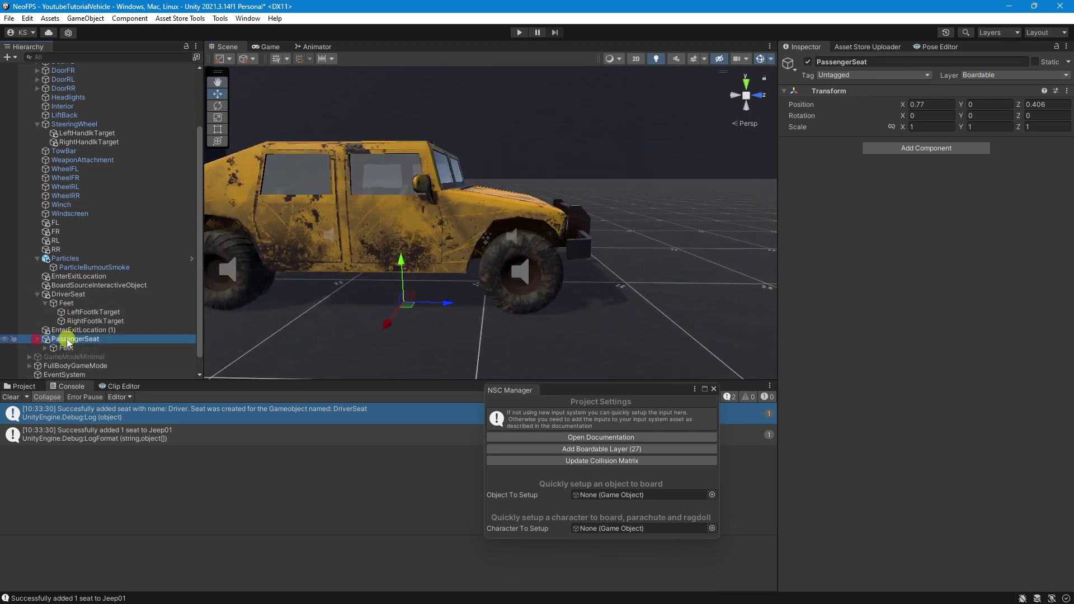
{"action": "left_click", "coordinate": [87, 338]}
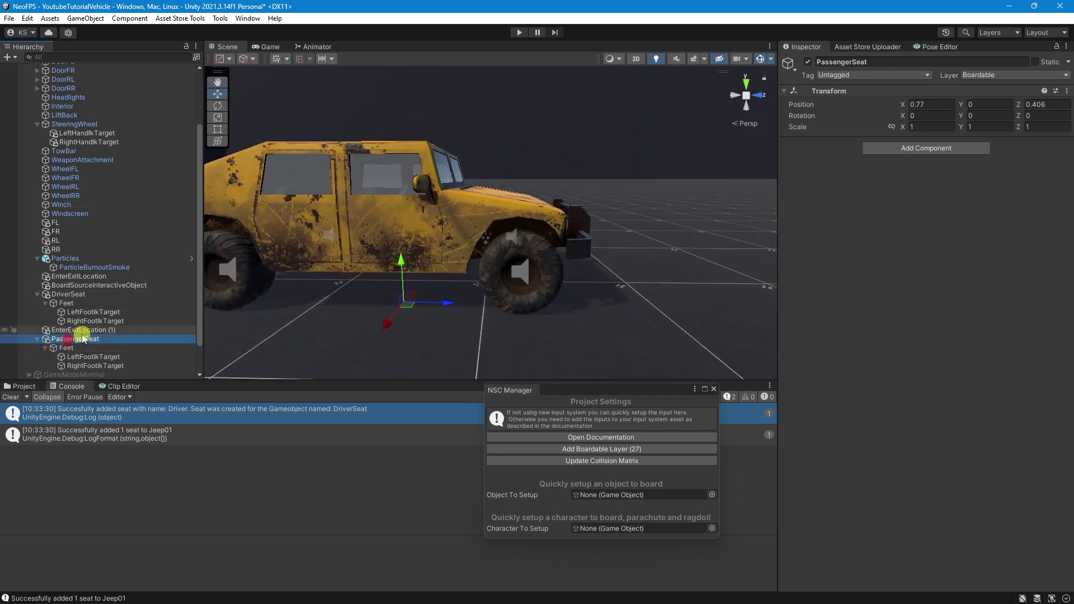
{"action": "left_click", "coordinate": [47, 338]}
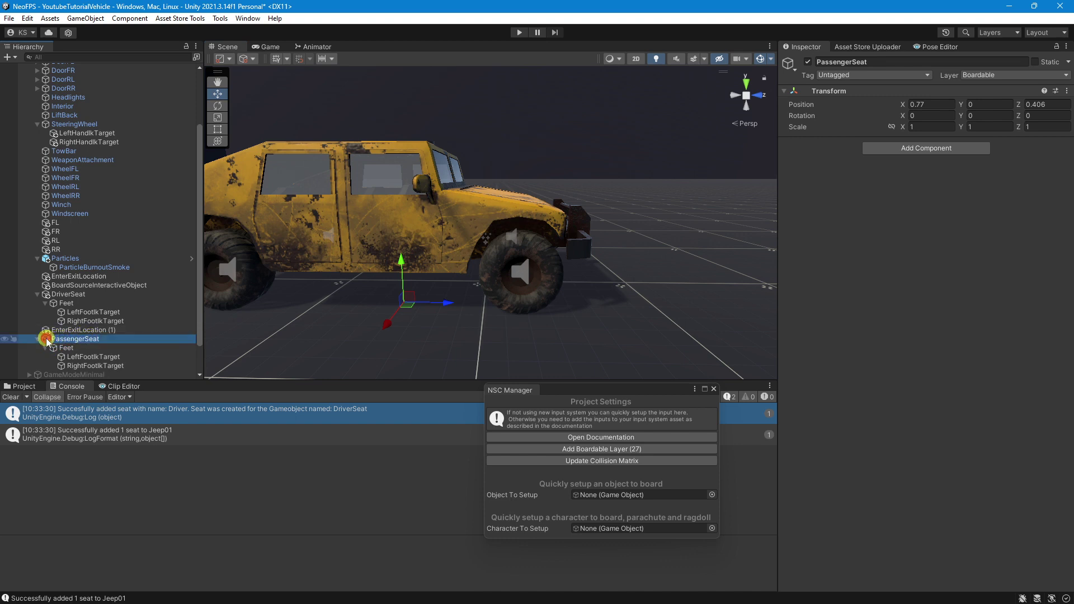
{"action": "left_click", "coordinate": [96, 358]}
{"action": "left_click", "coordinate": [94, 365], "text": "shift"}
{"action": "left_click_drag", "start_coordinate": [96, 358], "coordinate": [90, 340]}
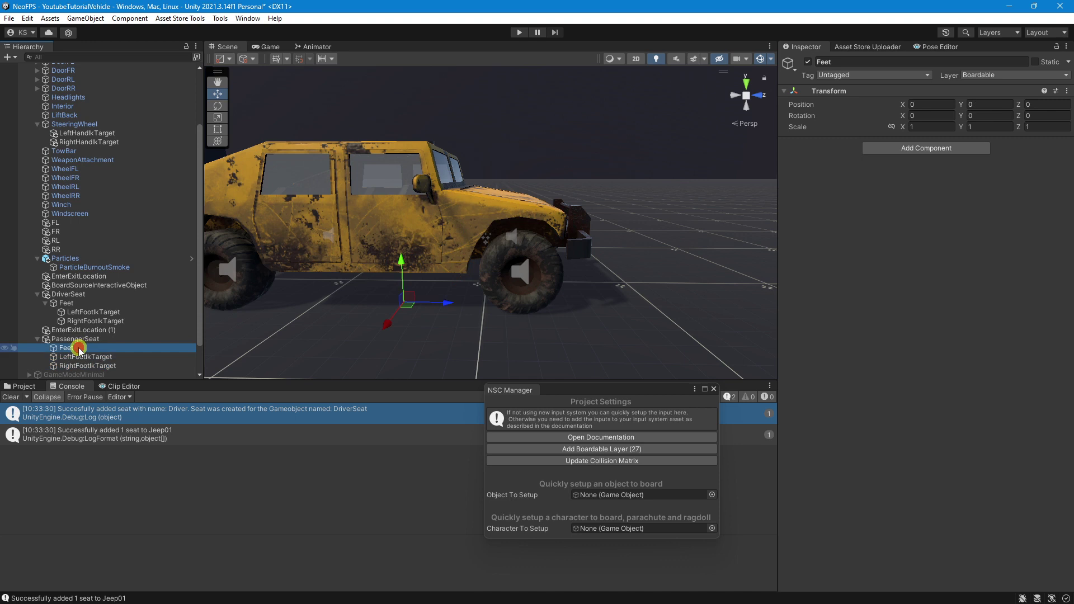
{"action": "key", "text": "Delete"}
- Duplicate PassengerSeat's LeftFootIkTarget and RightFootIkTarget together
{"action": "left_click", "coordinate": [91, 349]}
{"action": "left_click", "coordinate": [88, 357], "text": "shift"}
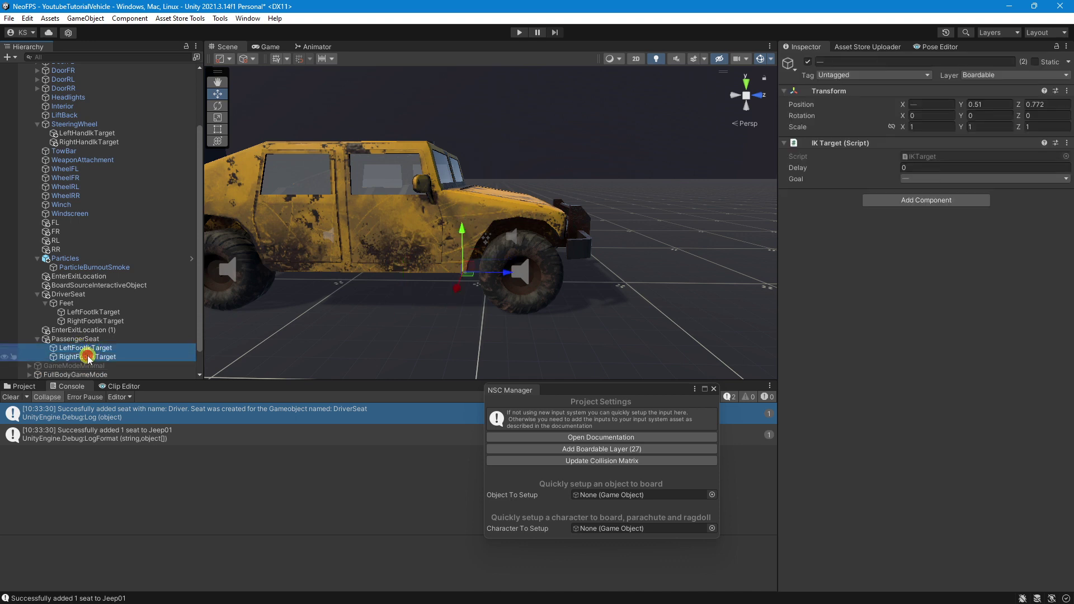
{"action": "key", "text": "ctrl+d"}
- Rename the left foot target's copy LeftHandIkTarget and set its IK Target goal to Left Hand
{"action": "left_click", "coordinate": [73, 366]}
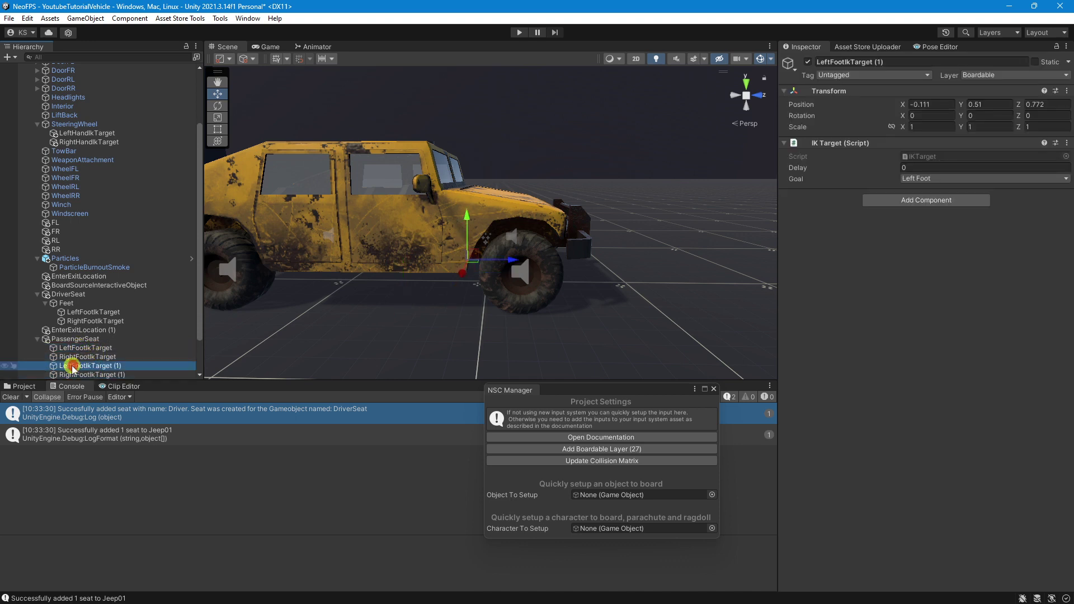
{"action": "left_click", "coordinate": [73, 366]}
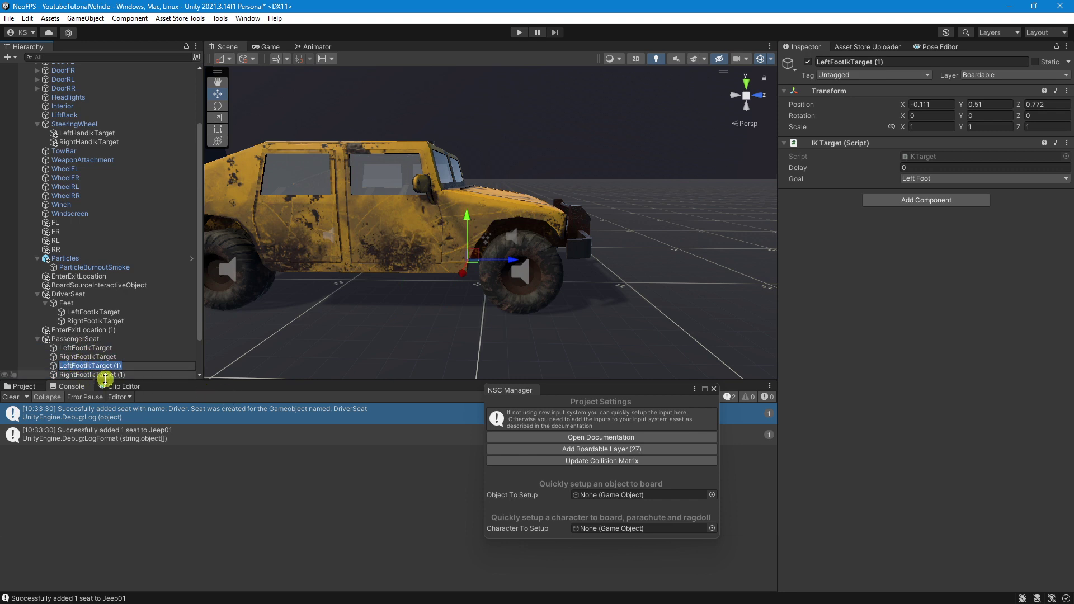
{"action": "key", "text": "End"}
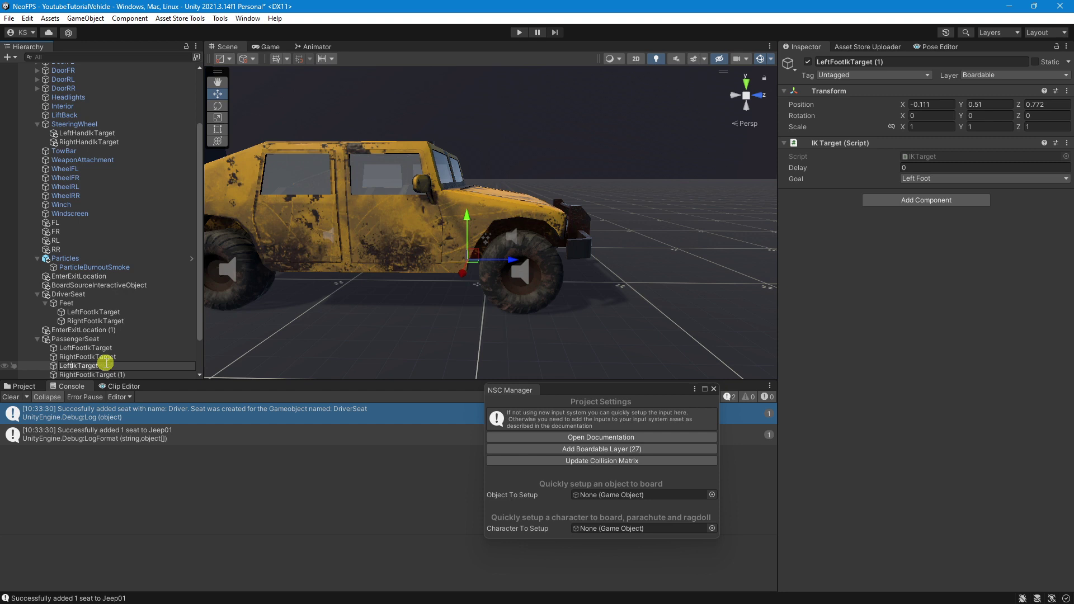
{"action": "key", "text": "Return"}
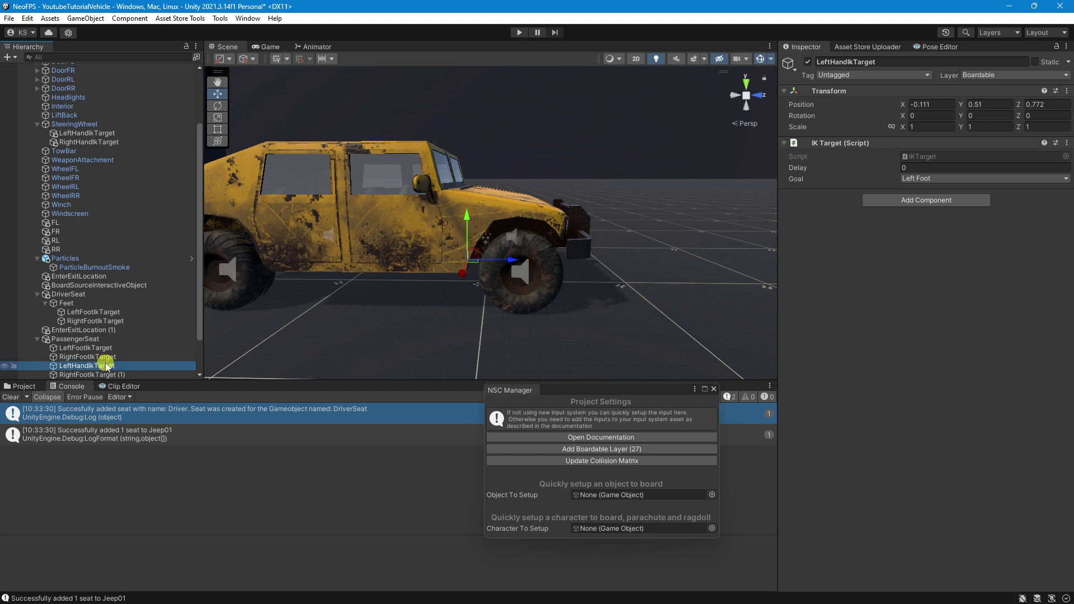
{"action": "left_click", "coordinate": [925, 178]}
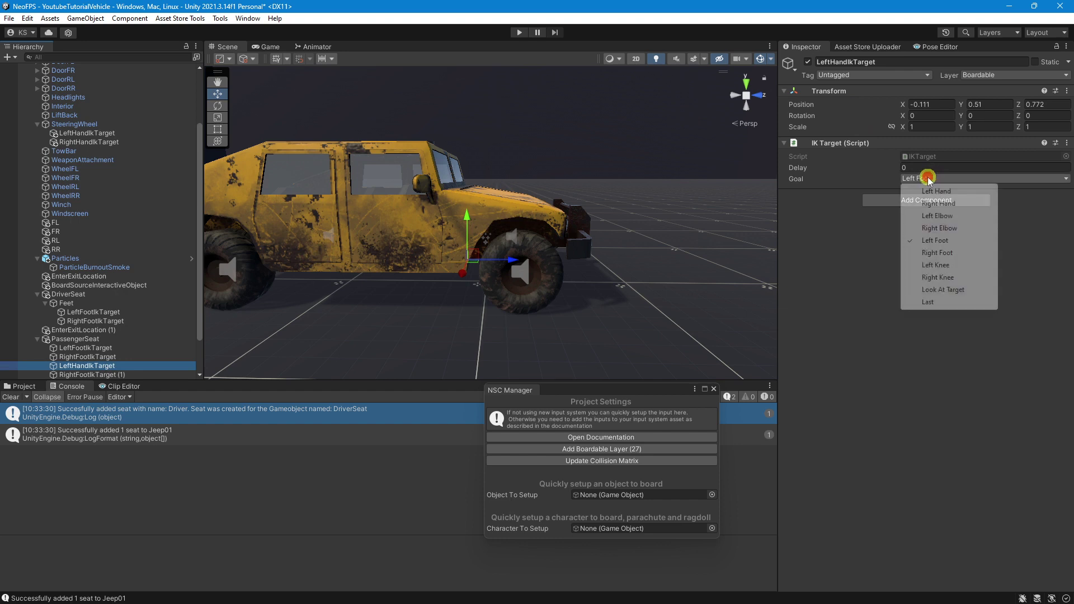
{"action": "left_click", "coordinate": [935, 190]}
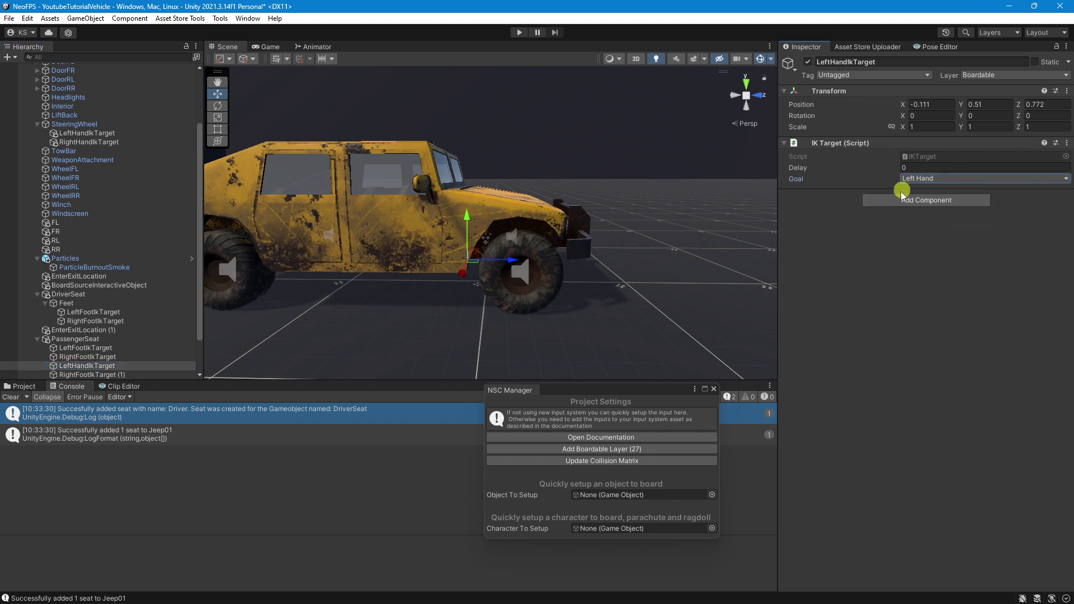
- Rename the right foot target's copy RightHandIkTarget and set its IK Target goal to Right Hand
{"action": "left_click", "coordinate": [122, 374]}
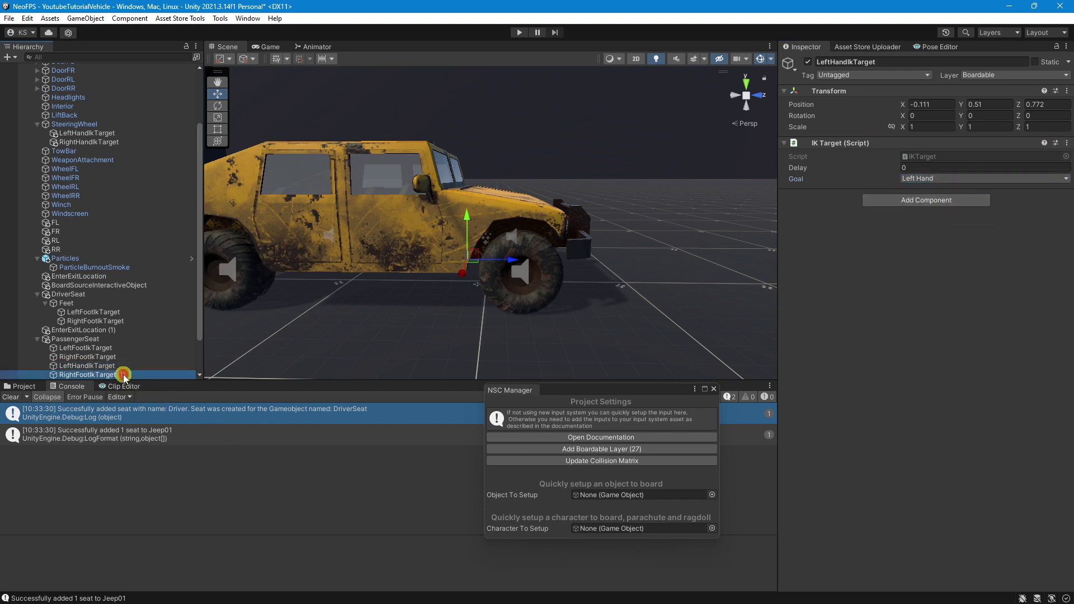
{"action": "left_click", "coordinate": [139, 374]}
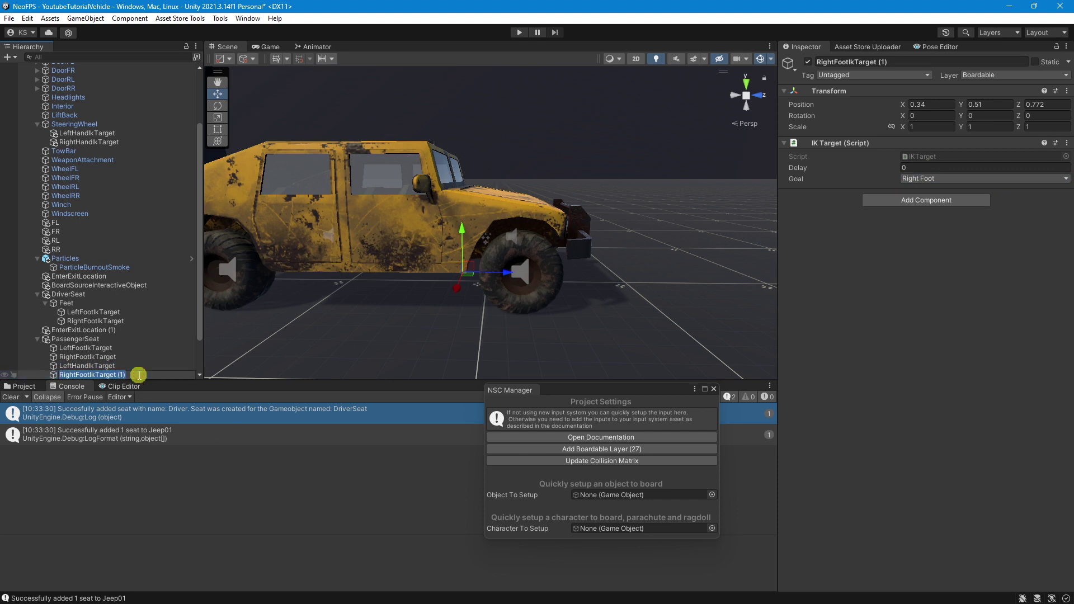
{"action": "left_click", "coordinate": [138, 374]}
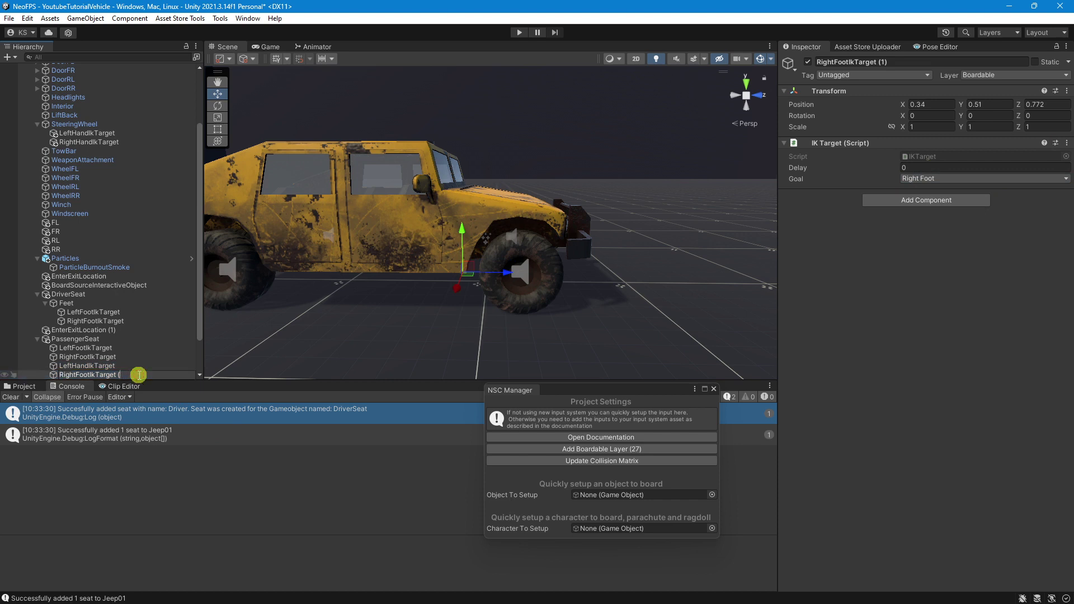
{"action": "key", "text": "BackSpace"}
{"action": "double_click", "coordinate": [76, 374]}
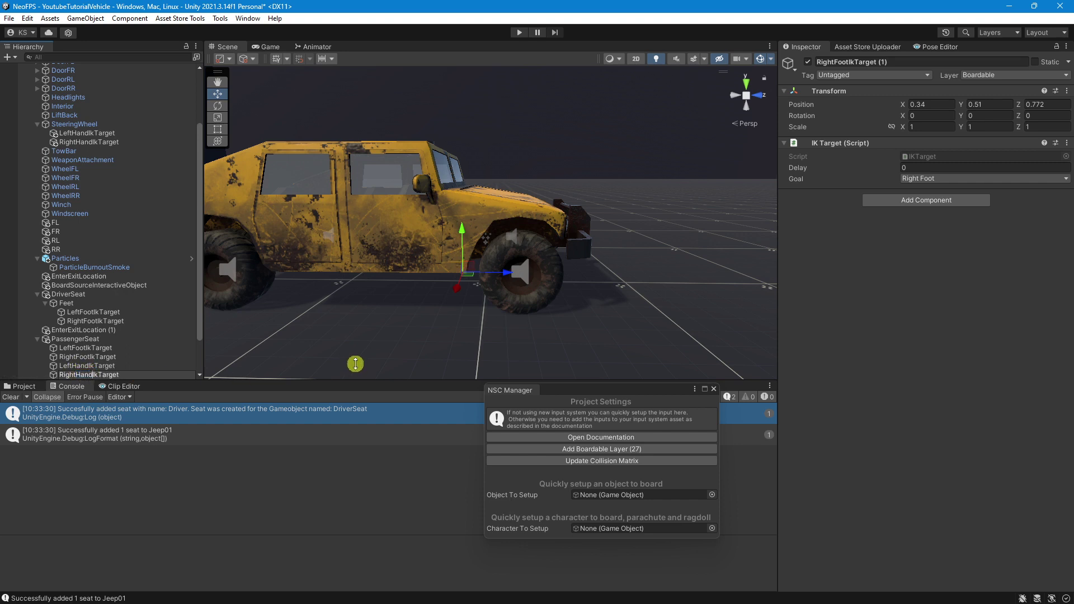
{"action": "key", "text": "Return"}
{"action": "left_click", "coordinate": [922, 177]}
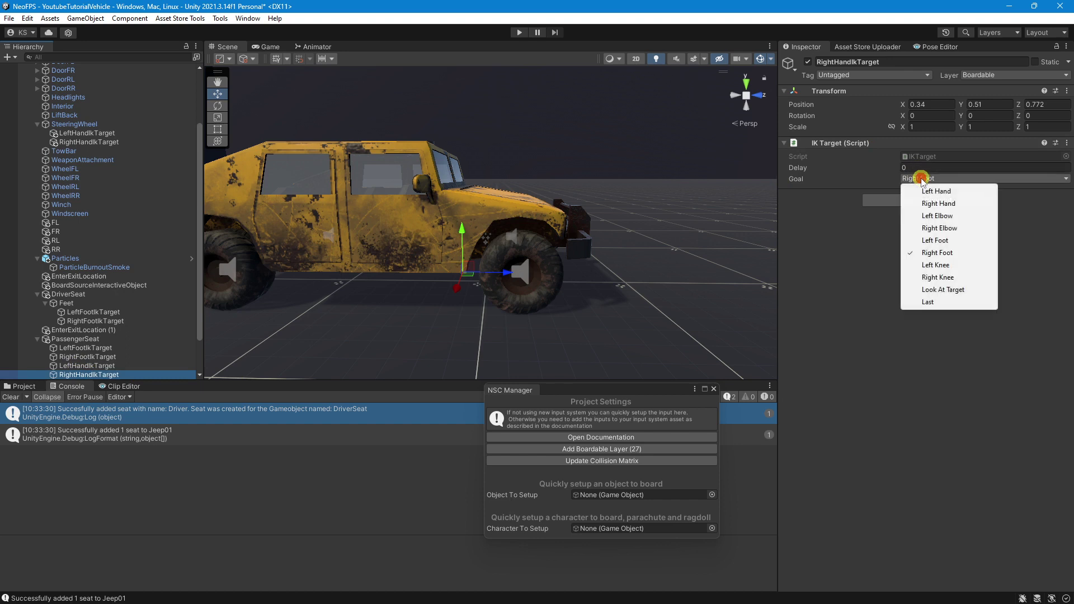
{"action": "left_click", "coordinate": [936, 235]}
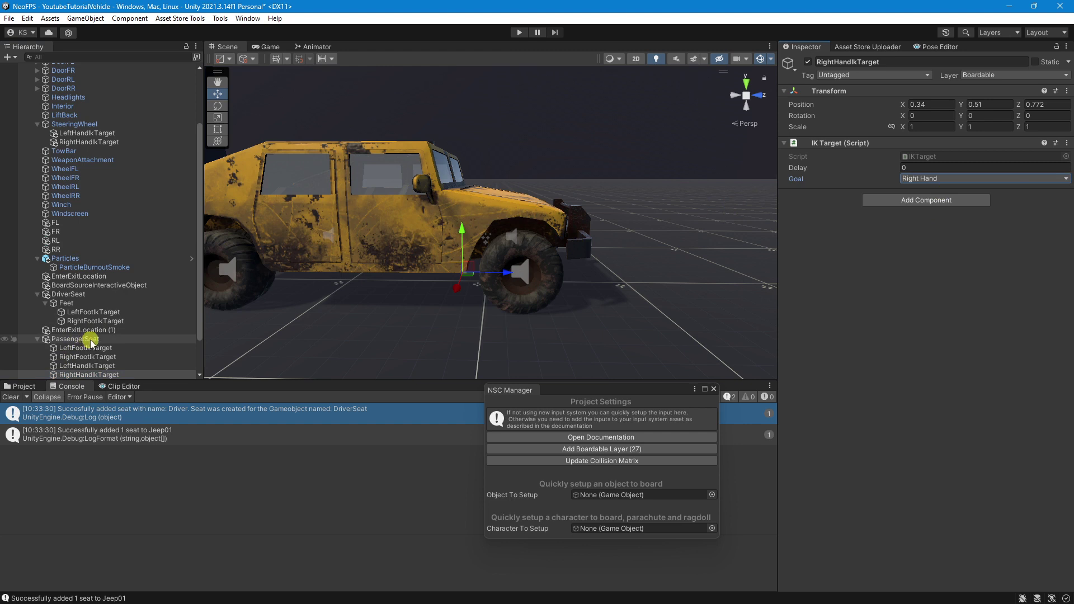
- Move PassengerSeat's two hand targets together to about Y 1.259 and Z 0.042, and give them a green diamond icon
{"action": "left_click", "coordinate": [89, 365], "text": "ctrl"}
{"action": "key", "text": "f"}
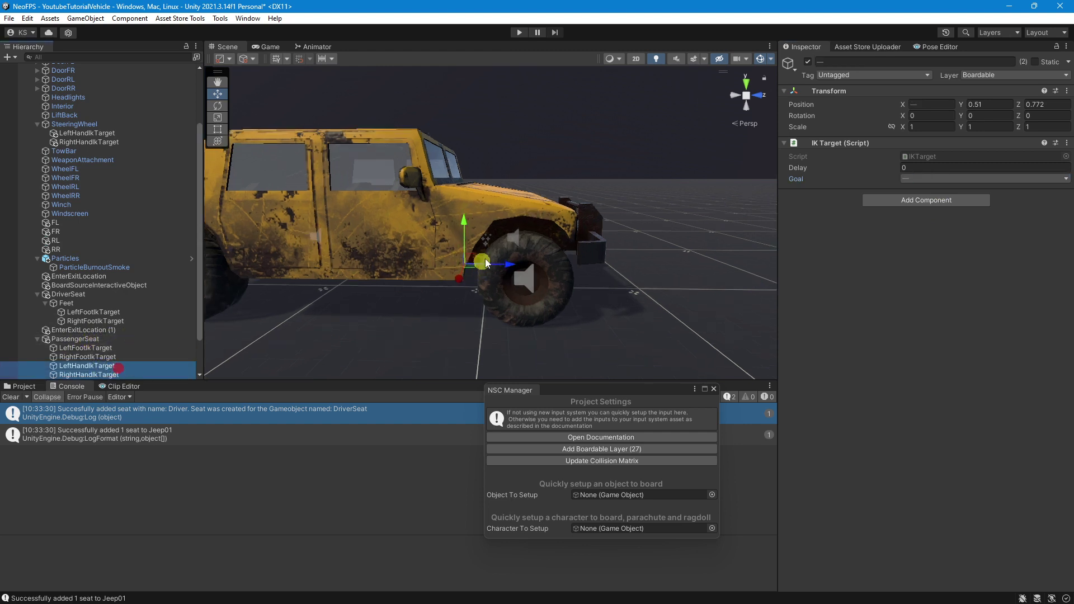
{"action": "left_click_drag", "start_coordinate": [485, 259], "coordinate": [526, 343], "text": "alt"}
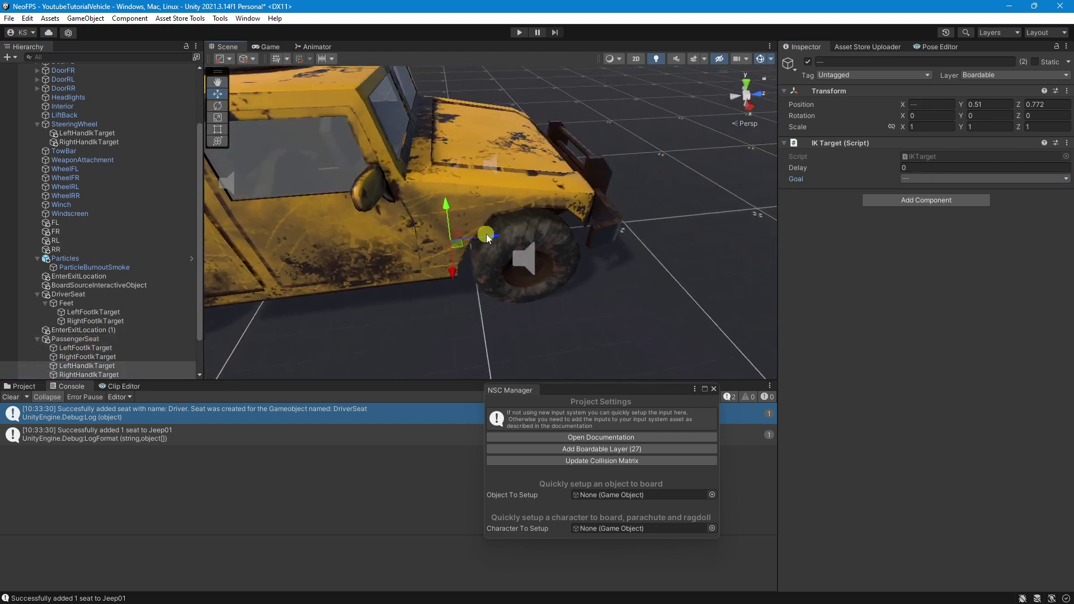
{"action": "left_click_drag", "start_coordinate": [468, 237], "coordinate": [344, 169]}
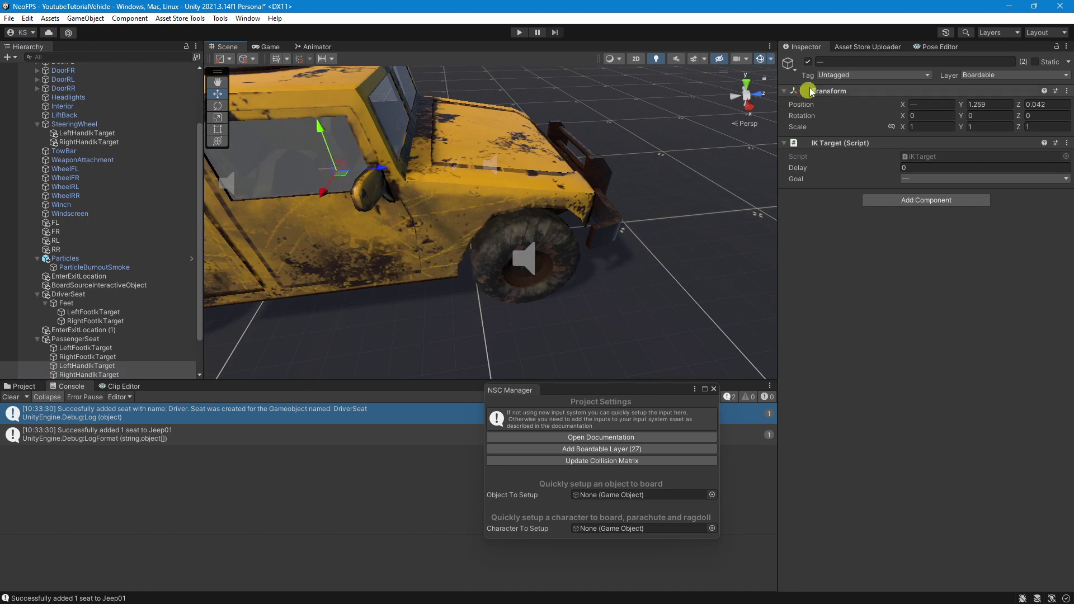
{"action": "left_click", "coordinate": [804, 68]}
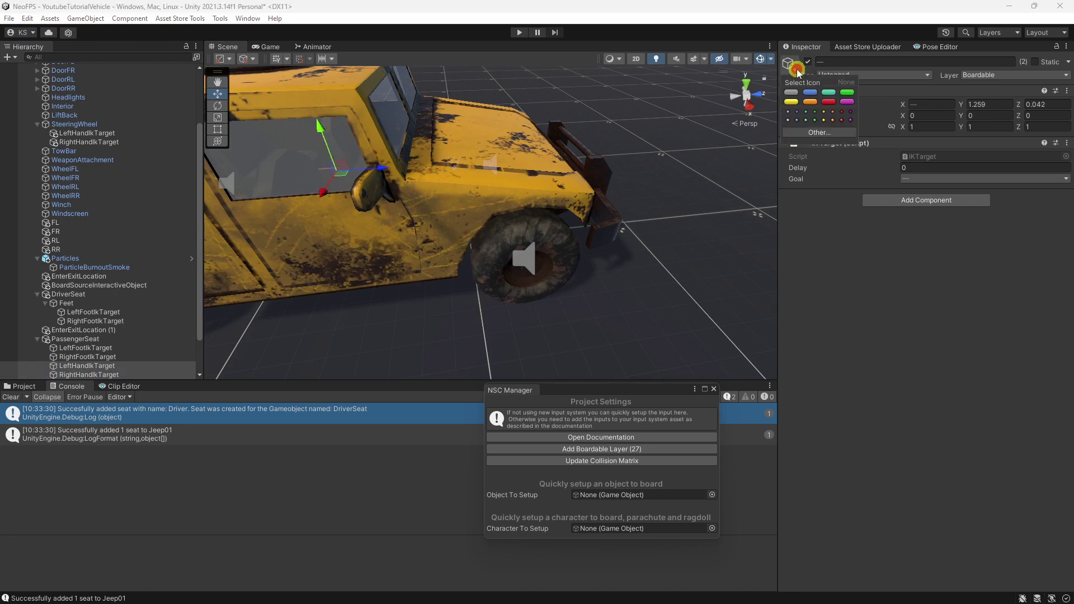
{"action": "left_click", "coordinate": [815, 120]}
- Lower PassengerSeat's hand targets to about Y 1.039 and check their placement from several sides of the jeep
{"action": "key", "text": "f"}
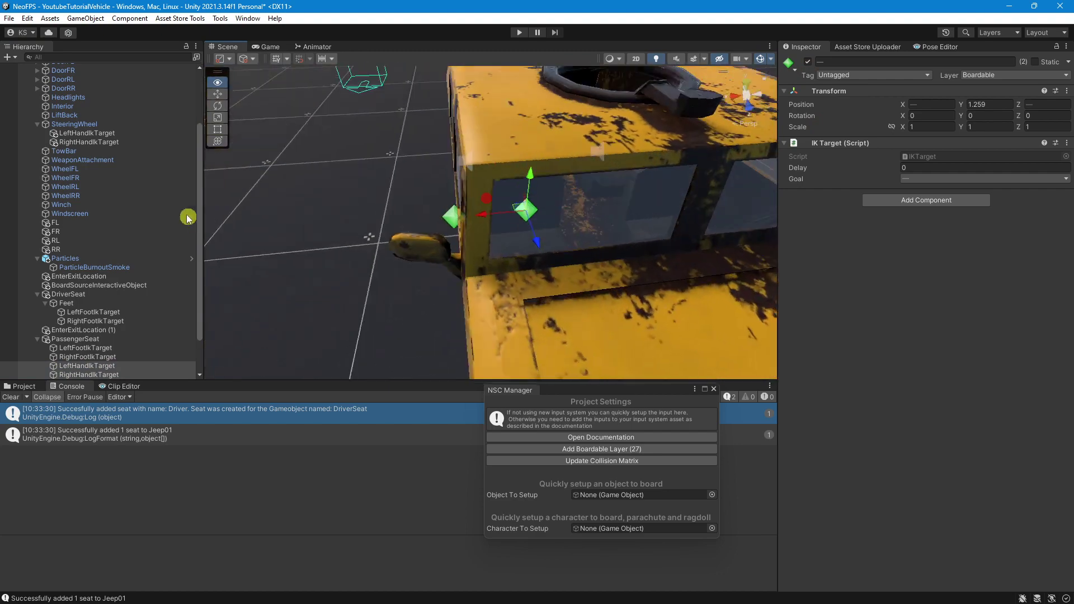
{"action": "left_click_drag", "start_coordinate": [188, 219], "coordinate": [135, 176], "text": "alt"}
{"action": "middle_click_drag", "start_coordinate": [488, 188], "coordinate": [453, 244]}
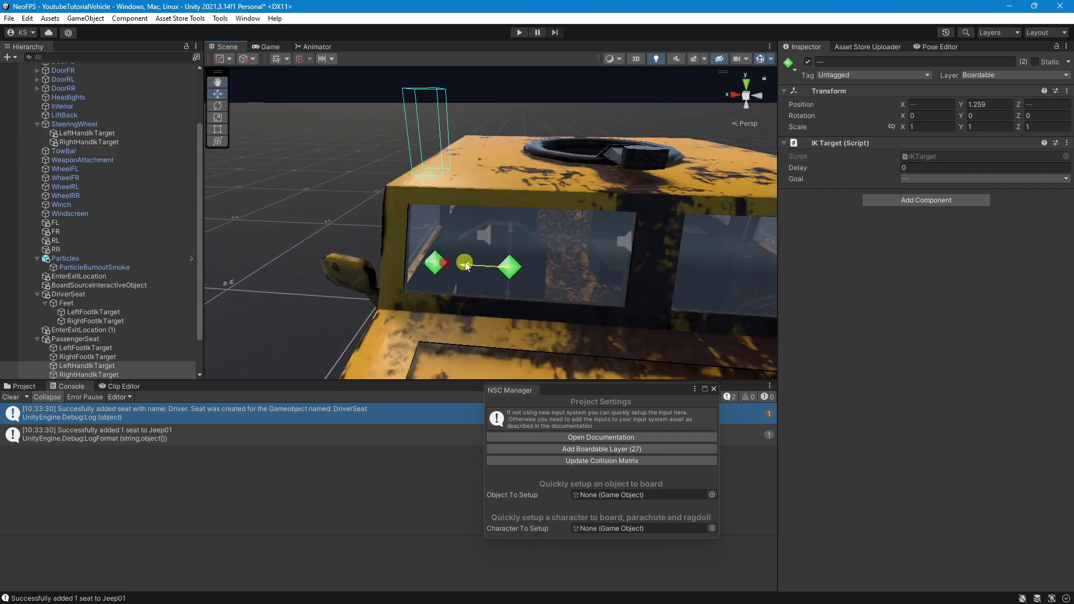
{"action": "left_click_drag", "start_coordinate": [480, 259], "coordinate": [775, 273], "text": "alt"}
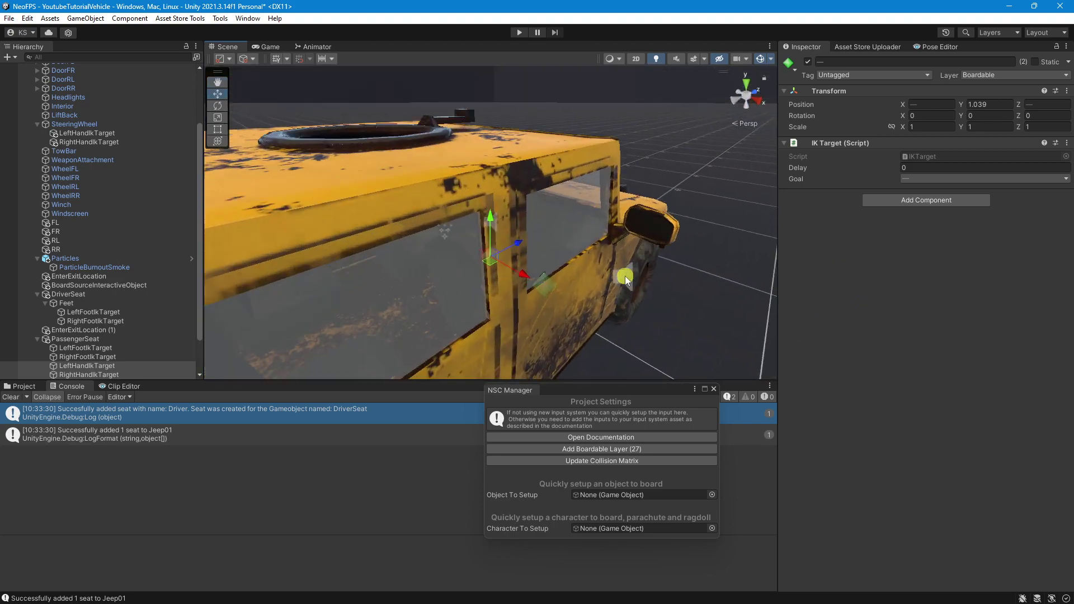
{"action": "middle_click_drag", "start_coordinate": [539, 267], "coordinate": [434, 297]}
{"action": "left_click_drag", "start_coordinate": [434, 297], "coordinate": [621, 240], "text": "alt"}
{"action": "middle_click_drag", "start_coordinate": [417, 294], "coordinate": [474, 212]}
{"action": "scroll", "coordinate": [473, 211], "scroll_direction": "down", "scroll_amount": 5}
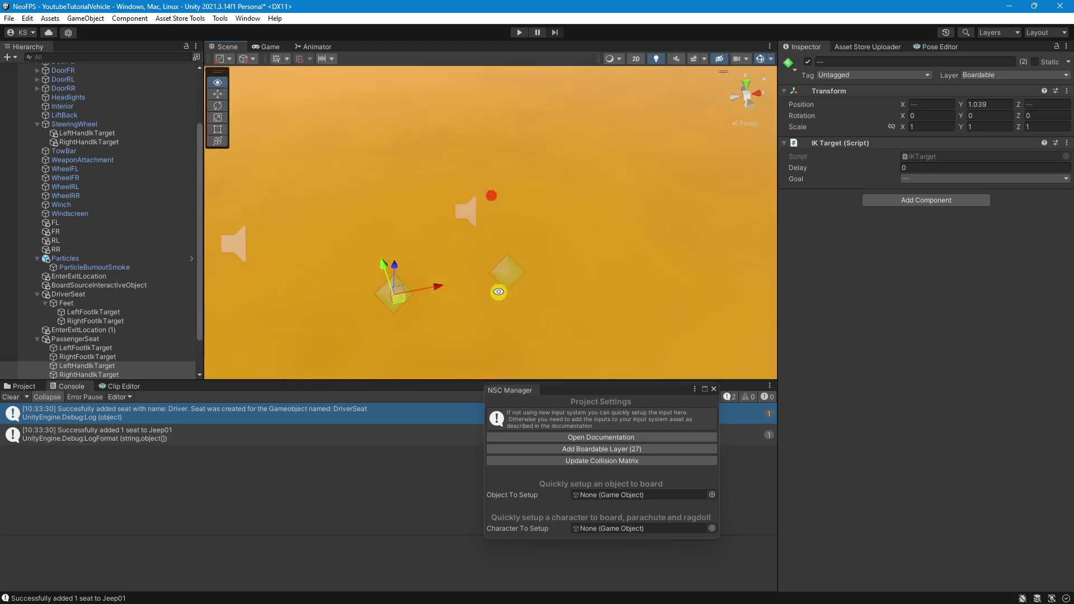
{"action": "left_click_drag", "start_coordinate": [464, 277], "coordinate": [341, 236], "text": "alt"}
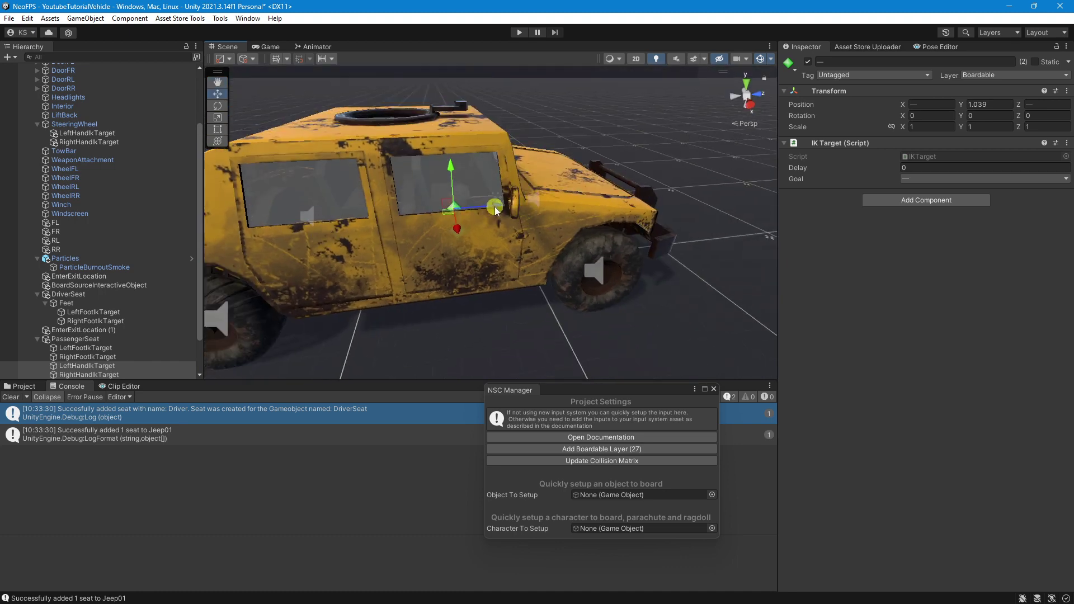
- Check the placement of PassengerSeat and its two foot IK targets from several sides of the jeep
{"action": "left_click", "coordinate": [83, 347]}
{"action": "left_click", "coordinate": [118, 356], "text": "shift"}
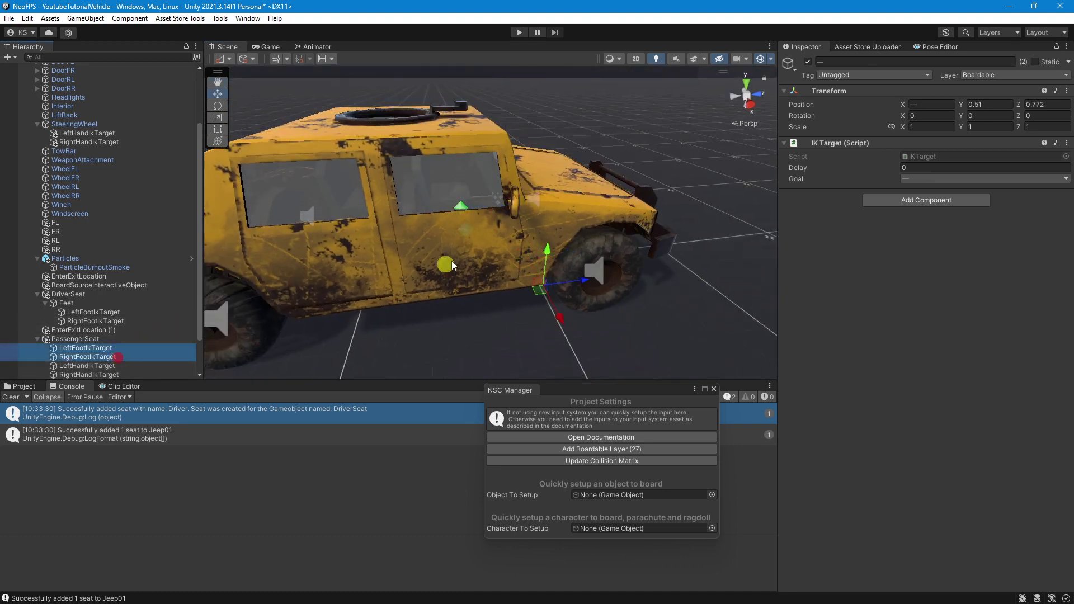
{"action": "key", "text": "f"}
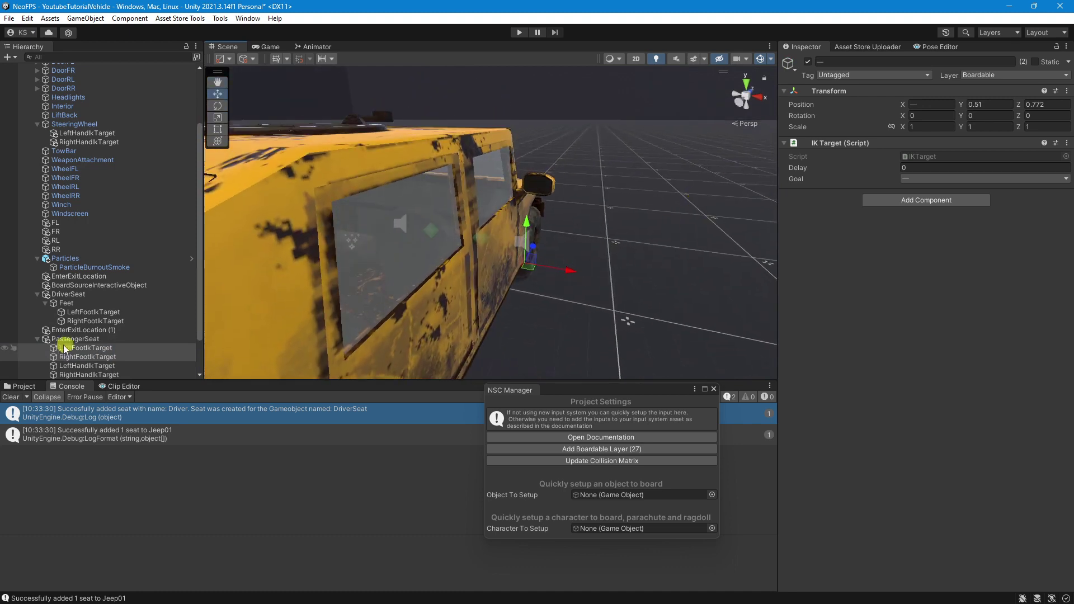
{"action": "left_click", "coordinate": [70, 339]}
{"action": "left_click_drag", "start_coordinate": [502, 288], "coordinate": [692, 329], "text": "alt"}
{"action": "left_click_drag", "start_coordinate": [533, 300], "coordinate": [363, 201]}
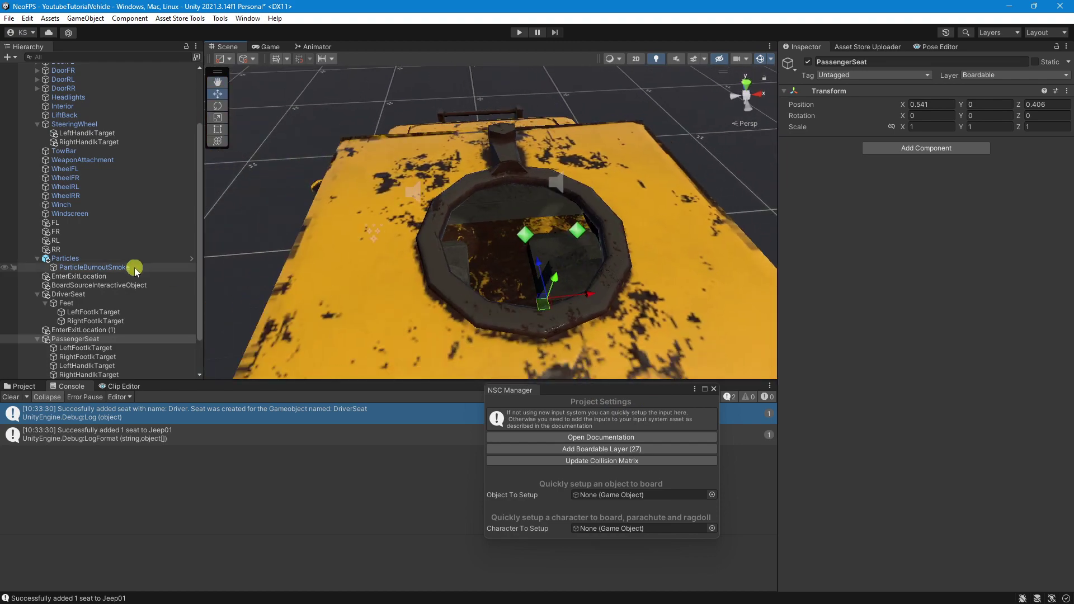
- Move DriverSeat sideways to about X -0.685 and check its placement around the jeep
{"action": "left_click", "coordinate": [89, 294]}
{"action": "left_click_drag", "start_coordinate": [449, 263], "coordinate": [484, 177], "text": "alt"}
{"action": "scroll", "coordinate": [484, 177], "scroll_direction": "down", "scroll_amount": 5}
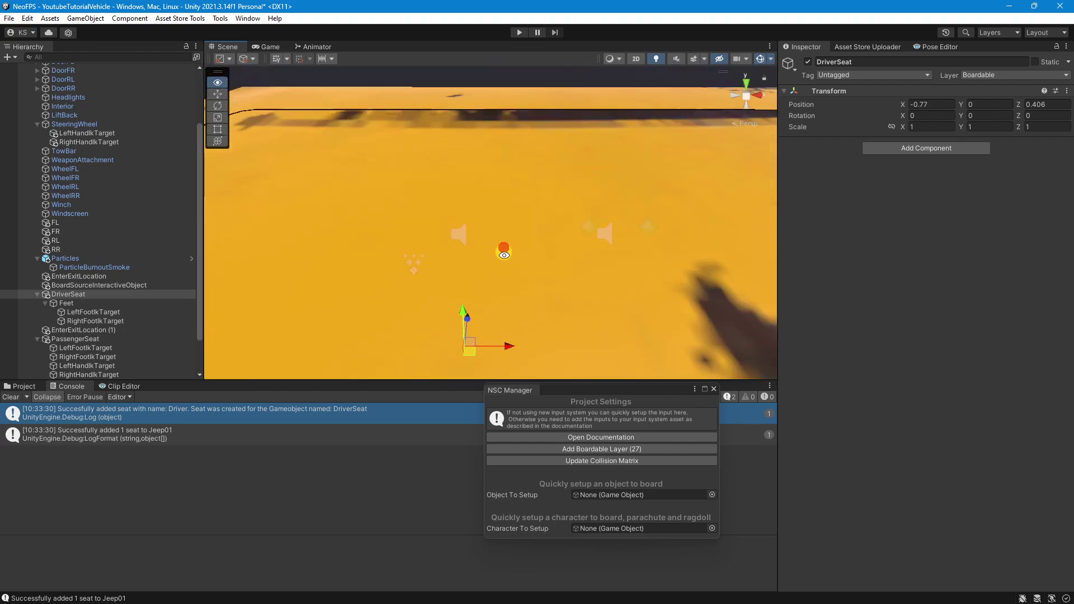
{"action": "left_click_drag", "start_coordinate": [512, 303], "coordinate": [241, 269]}
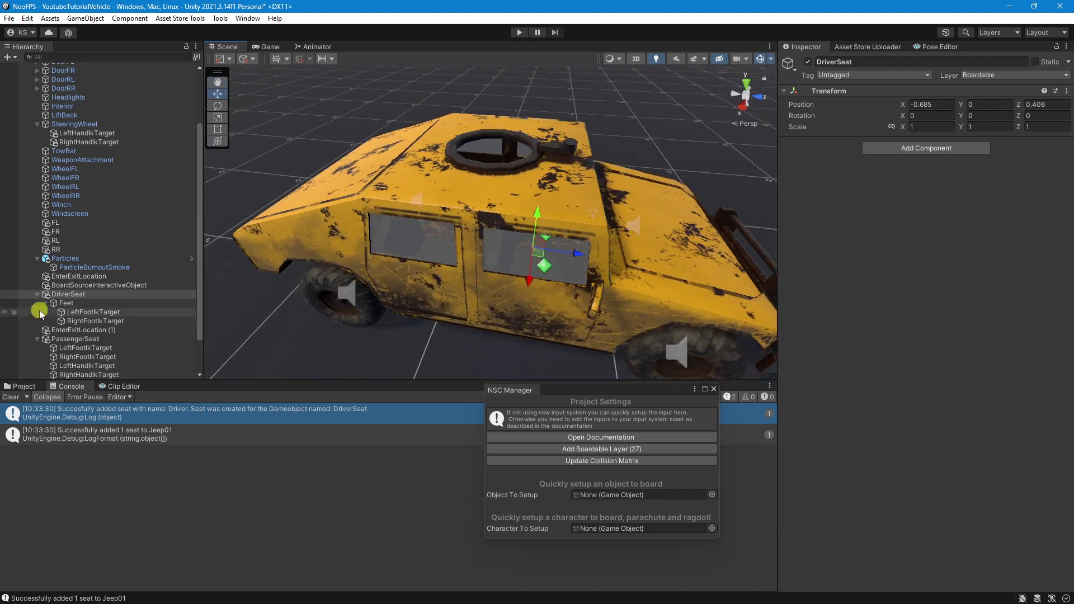
- Duplicate PassengerSeat with its IK targets and move the copy back to the rear row at about Z -0.754
{"action": "left_click", "coordinate": [88, 340]}
{"action": "left_click_drag", "start_coordinate": [436, 257], "coordinate": [492, 223], "text": "alt"}
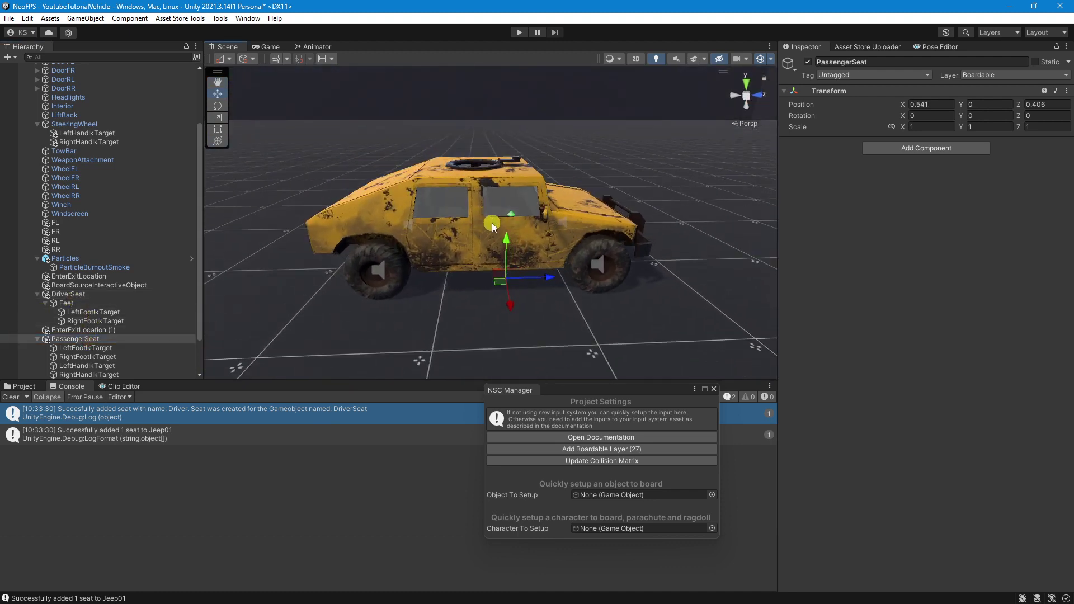
{"action": "left_click", "coordinate": [39, 339]}
{"action": "key", "text": "ctrl+d"}
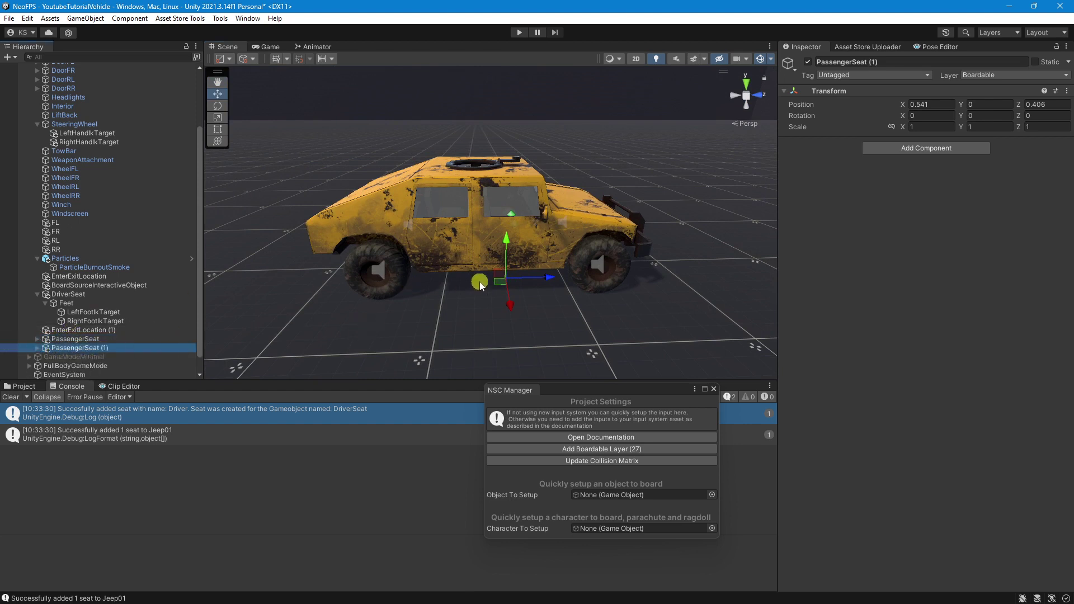
{"action": "left_click_drag", "start_coordinate": [551, 278], "coordinate": [496, 286]}
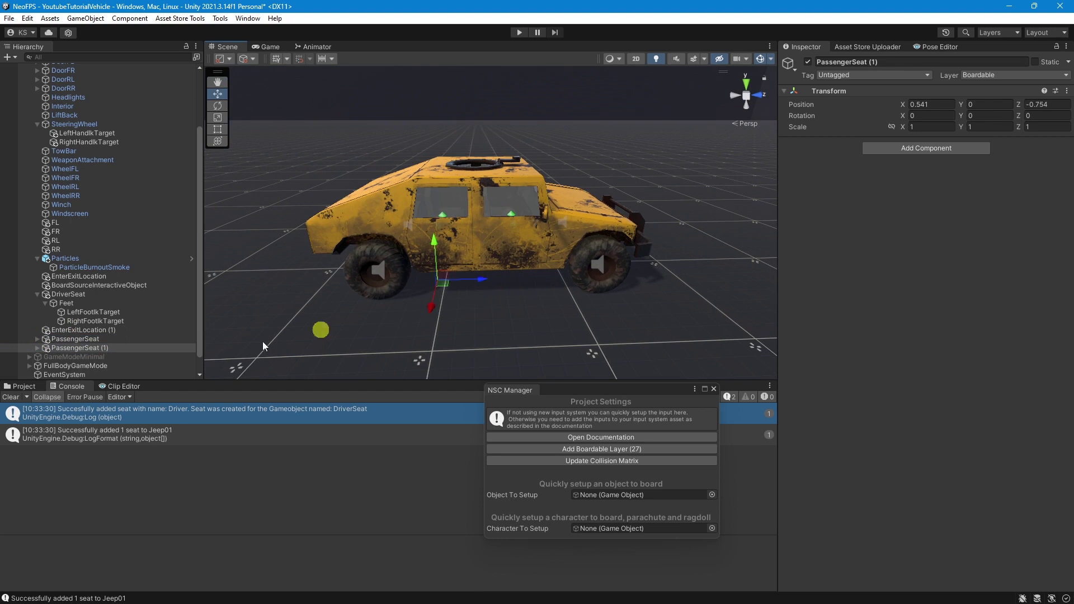
- Duplicate the rear passenger seat and set the copy's X position to -0.541 to mirror it across the jeep
{"action": "key", "text": "ctrl+d"}
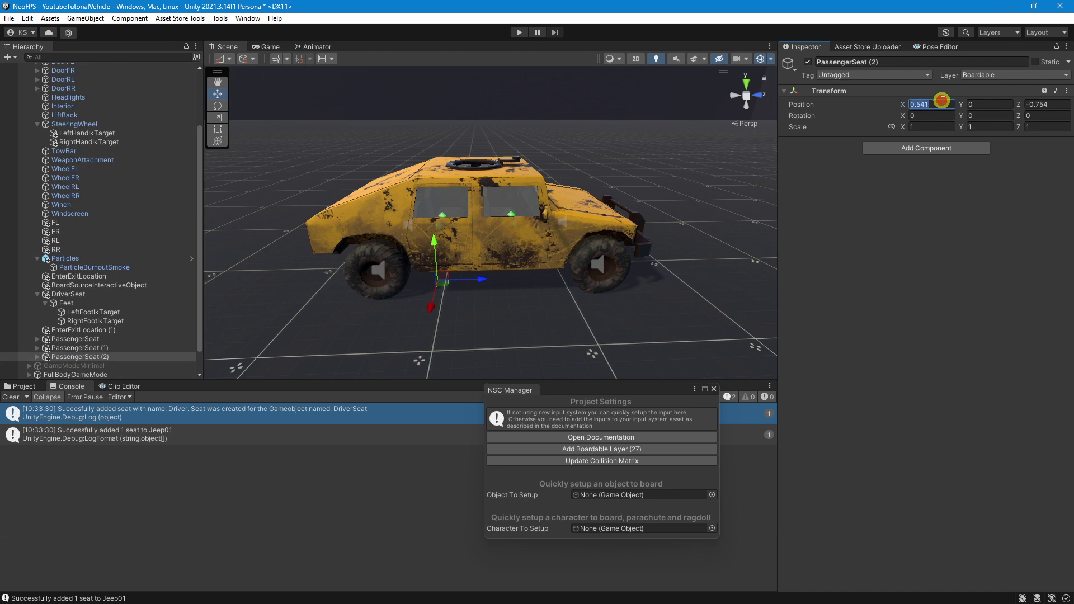
{"action": "type", "text": "-"}
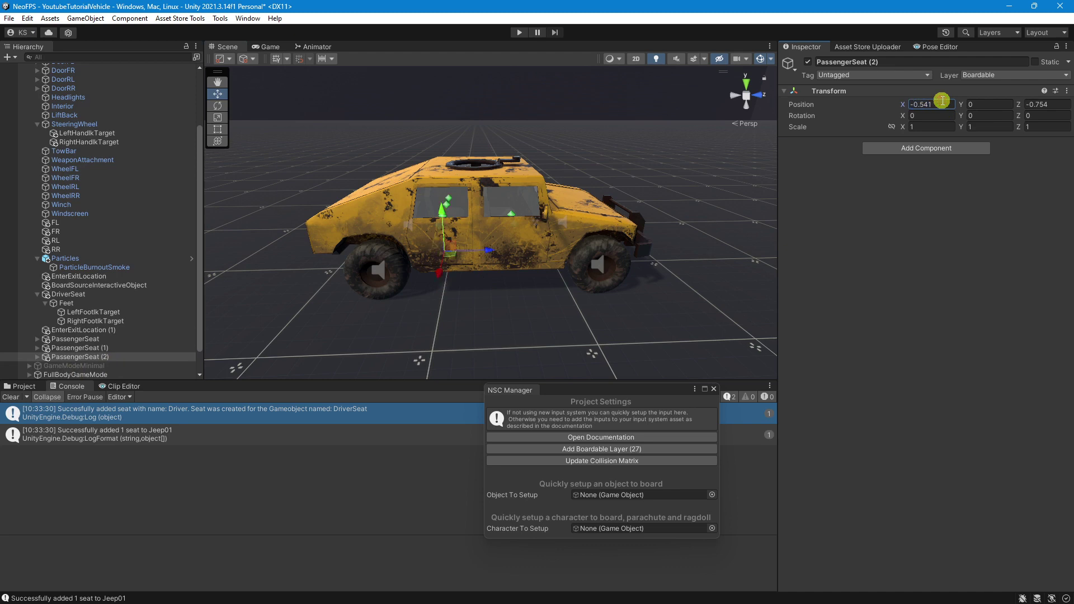
{"action": "left_click_drag", "start_coordinate": [472, 177], "coordinate": [529, 251], "text": "alt"}
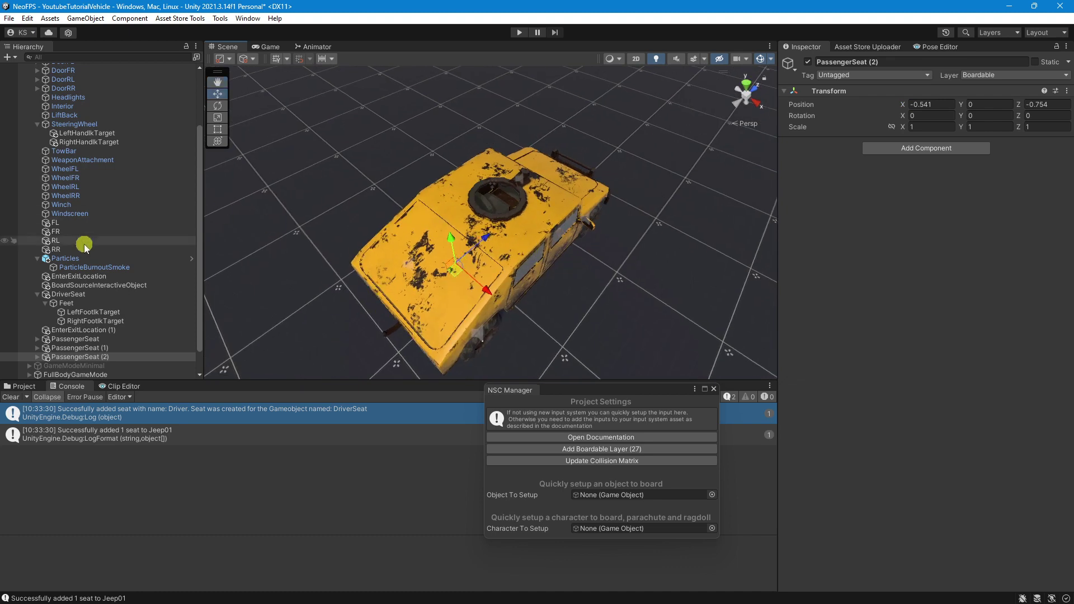
- Set up Jeep01 for boarding in the NSC Manager with the Boardable layer, and review the logged setup messages
{"action": "scroll", "coordinate": [77, 172], "scroll_direction": "up", "scroll_amount": 3}
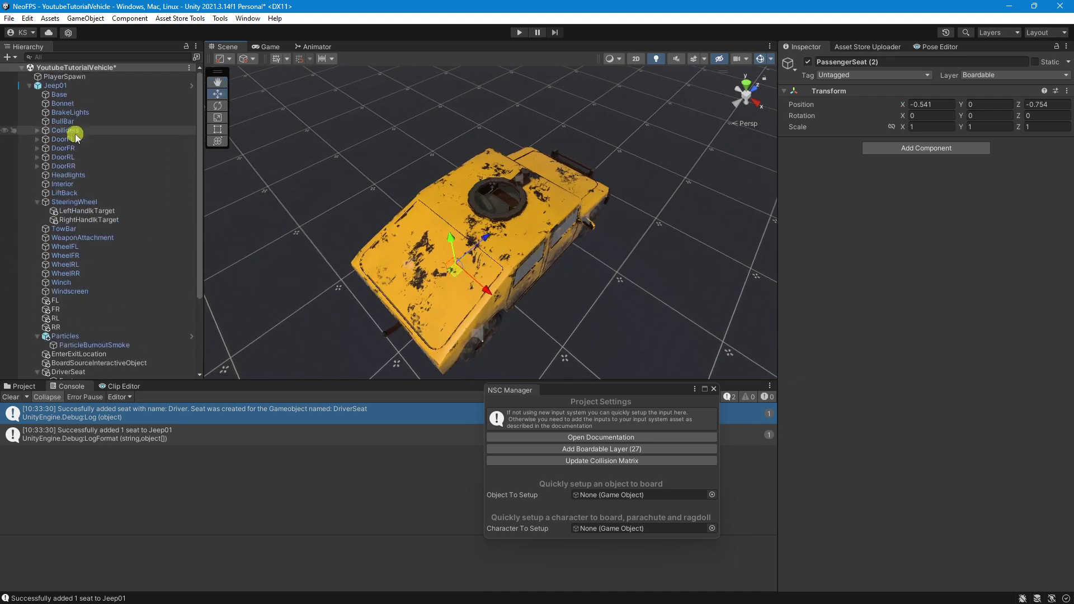
{"action": "left_click", "coordinate": [67, 87]}
{"action": "left_click_drag", "start_coordinate": [71, 89], "coordinate": [632, 495]}
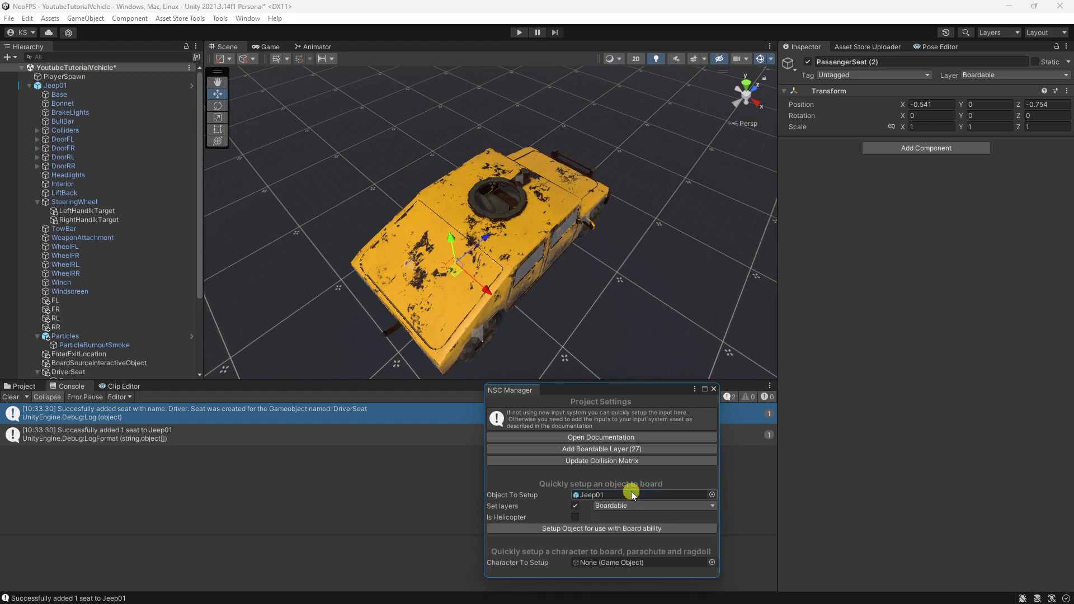
{"action": "left_click", "coordinate": [596, 529]}
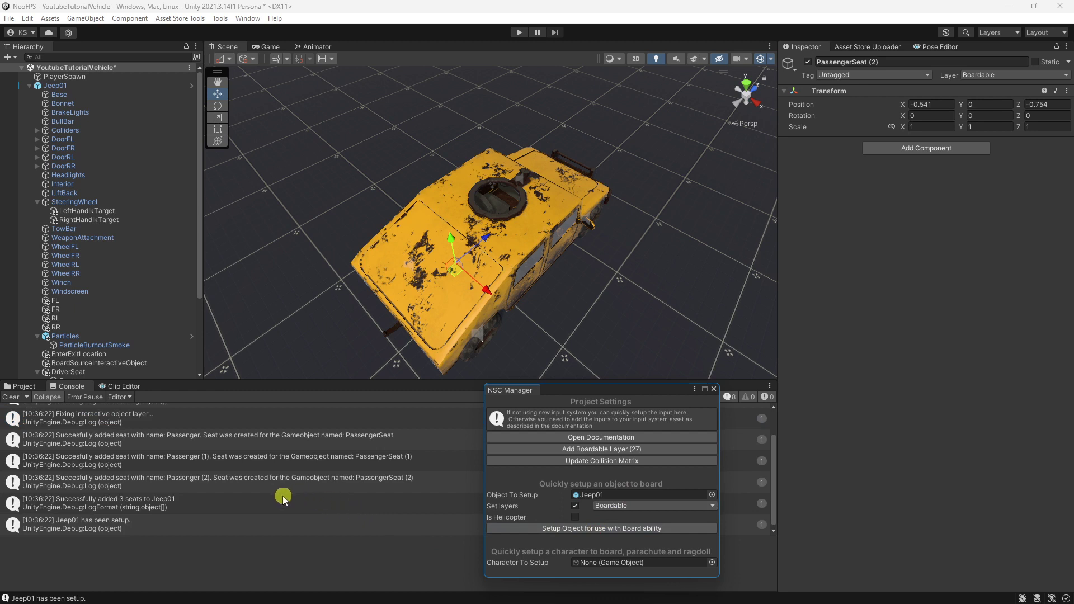
{"action": "scroll", "coordinate": [280, 498], "scroll_direction": "up", "scroll_amount": 2}
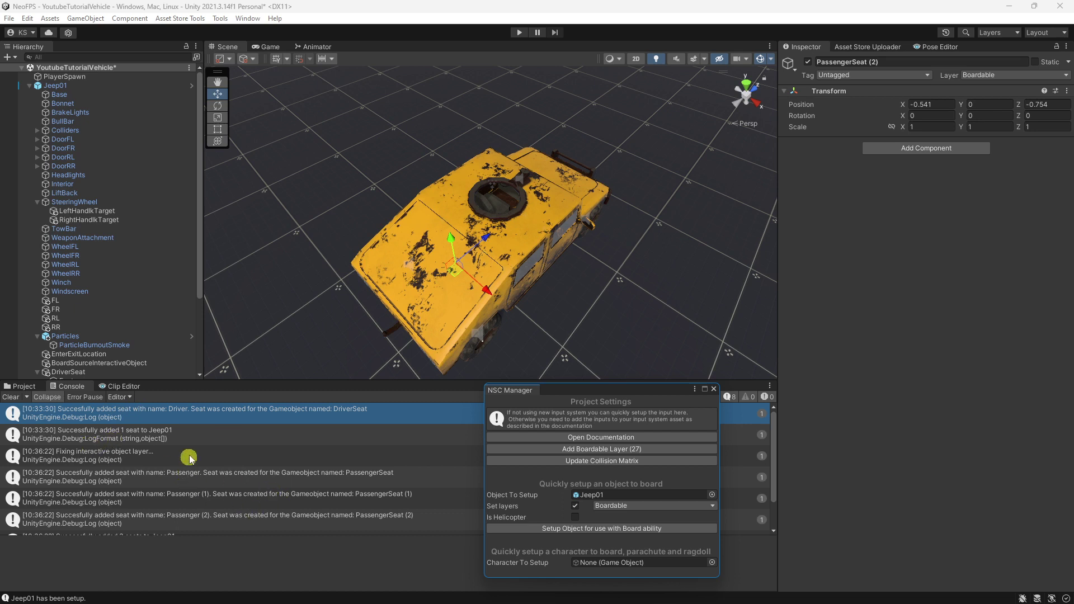
{"action": "scroll", "coordinate": [139, 170], "scroll_direction": "down", "scroll_amount": 4}
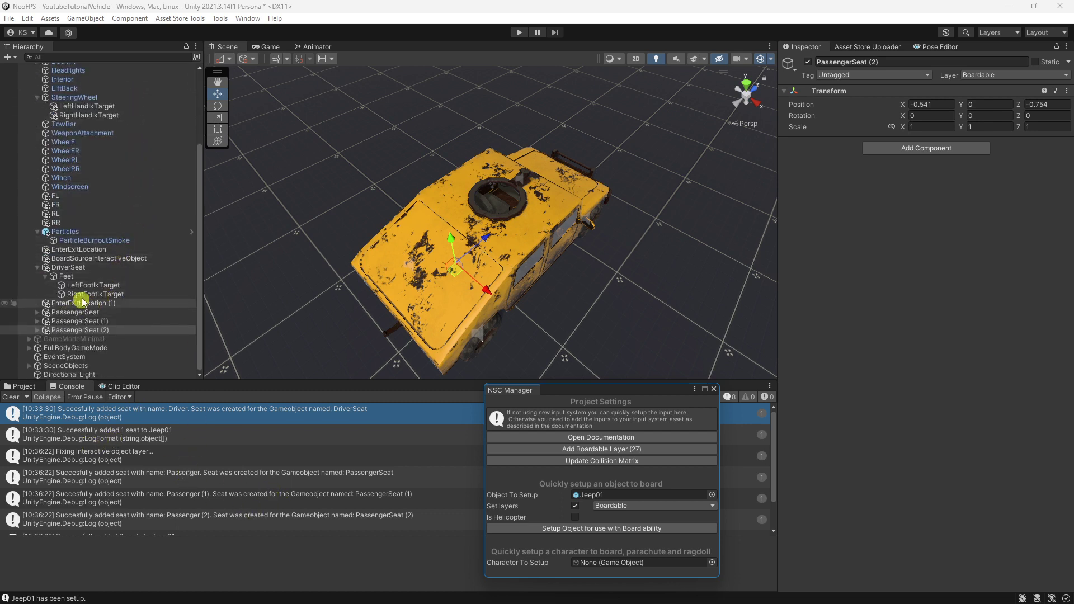
- Review the seat list in Jeep01's Board Source component and close the NSC Manager
{"action": "scroll", "coordinate": [99, 159], "scroll_direction": "up", "scroll_amount": 4}
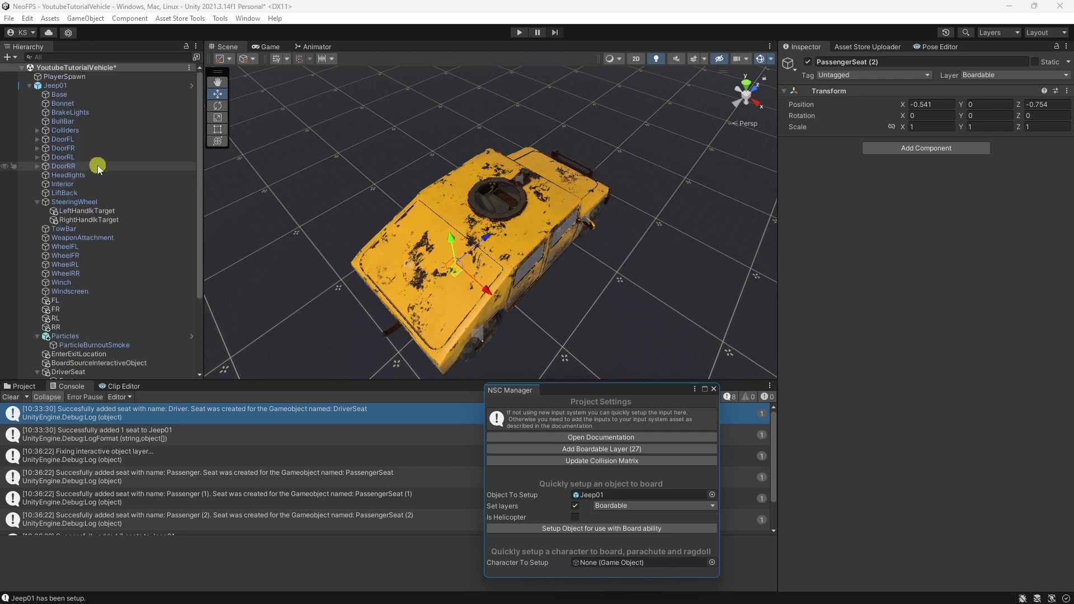
{"action": "left_click", "coordinate": [72, 86]}
{"action": "scroll", "coordinate": [818, 292], "scroll_direction": "down", "scroll_amount": 15}
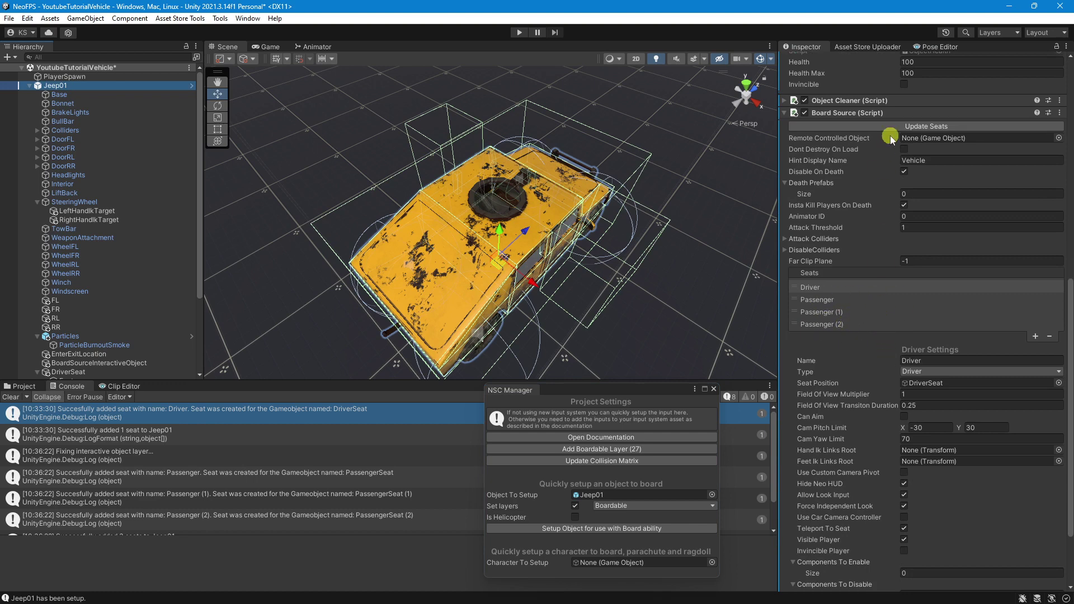
{"action": "left_click", "coordinate": [714, 389]}
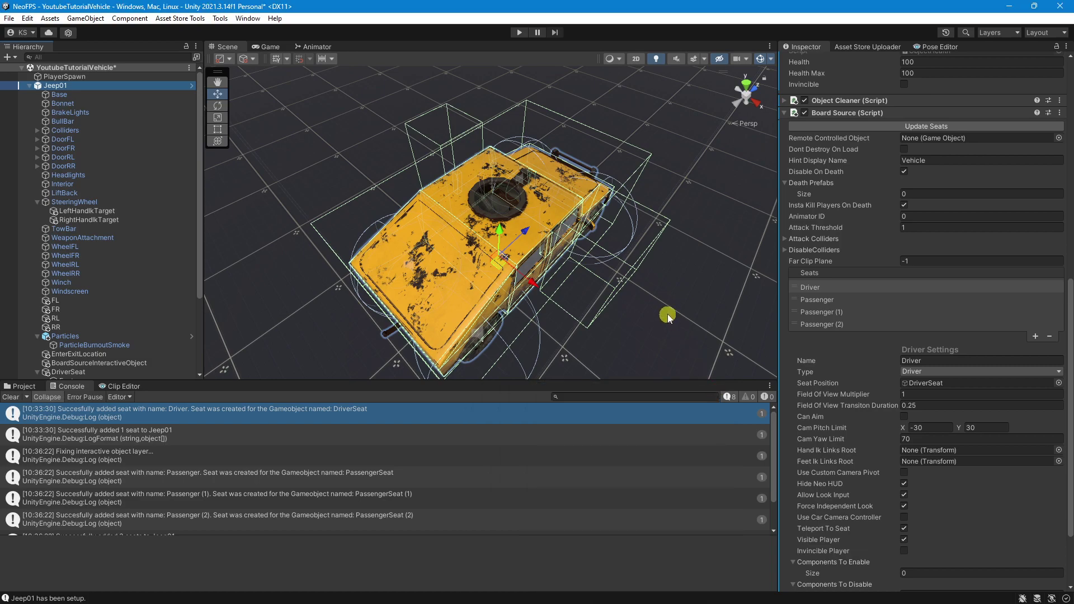
- View the whole jeep from behind and save the scene
{"action": "scroll", "coordinate": [617, 291], "scroll_direction": "down", "scroll_amount": 3}
{"action": "left_click_drag", "start_coordinate": [618, 298], "coordinate": [274, 23], "text": "alt"}
{"action": "left_click", "coordinate": [9, 19]}
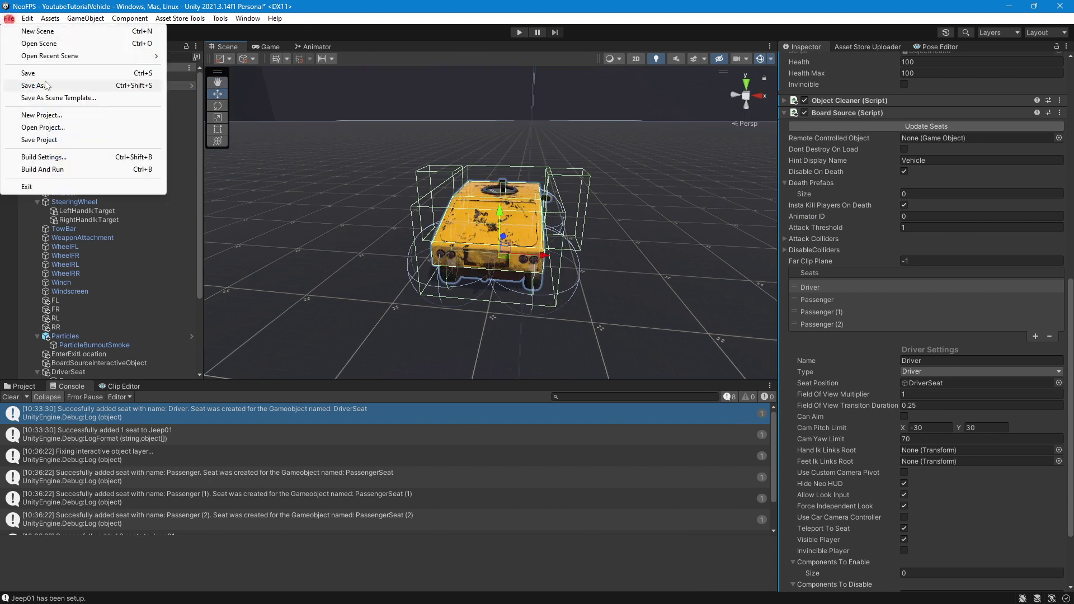
{"action": "left_click", "coordinate": [44, 75]}
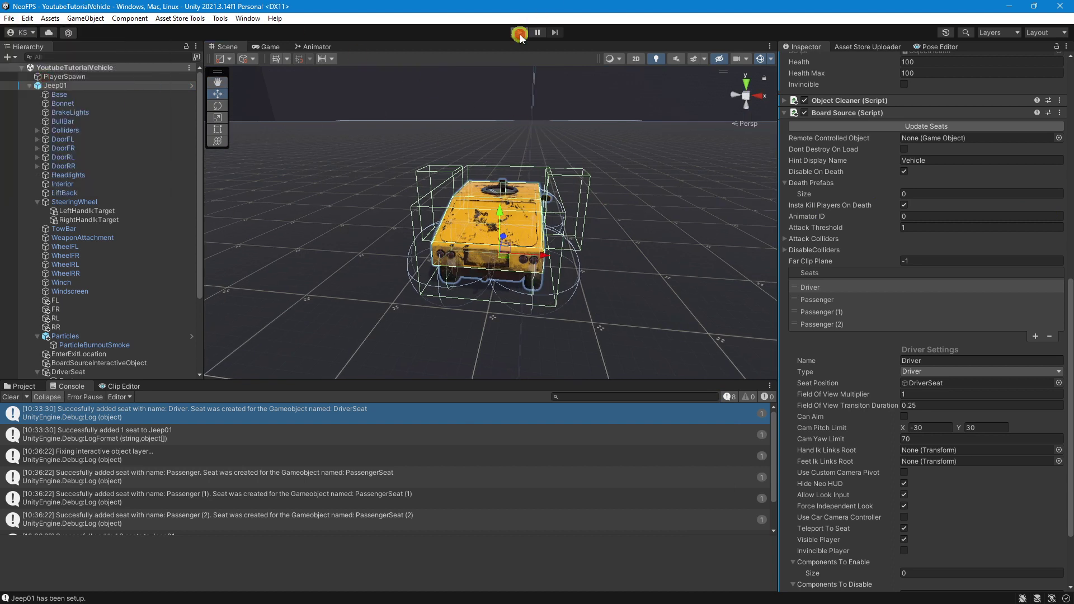
- Playtest the scene by boarding the jeep as driver and switching to another seat, and stop play mode
{"action": "left_click", "coordinate": [520, 33]}
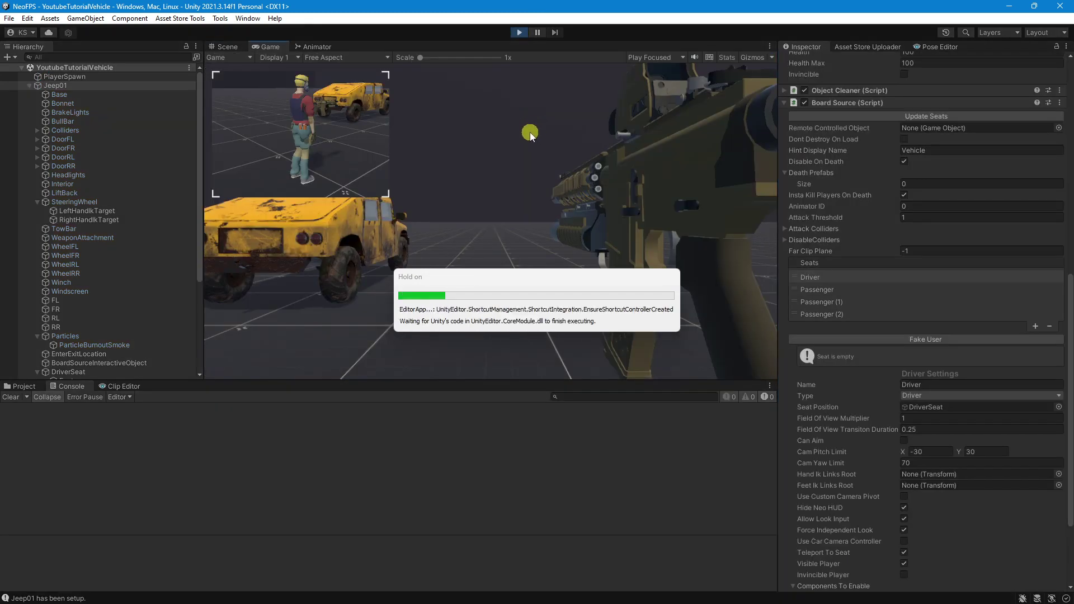
{"action": "left_click", "coordinate": [520, 148]}
{"action": "key", "text": "w"}
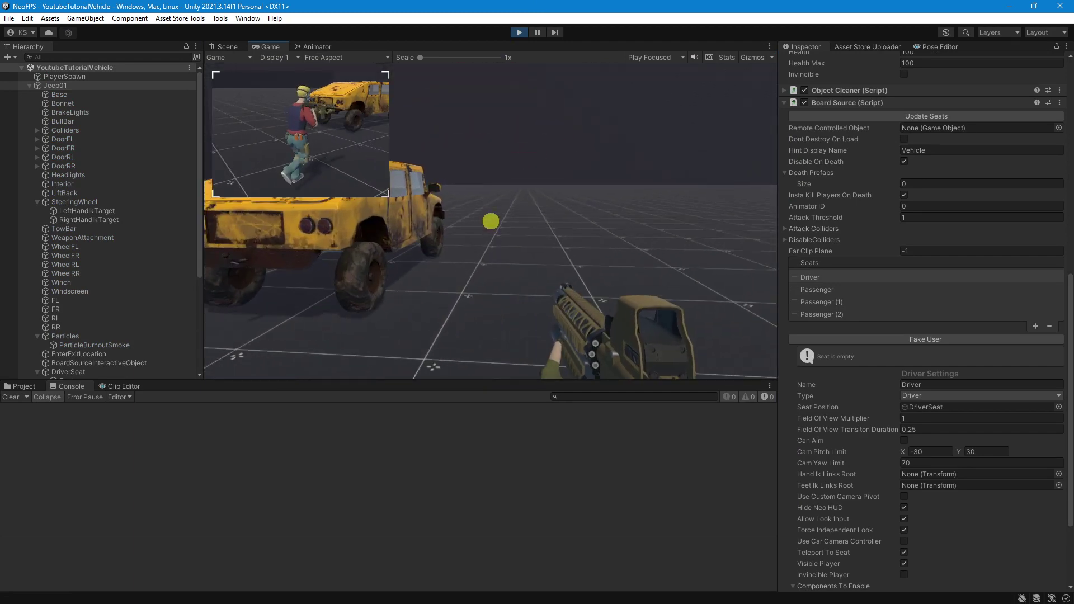
{"action": "key", "text": "f"}
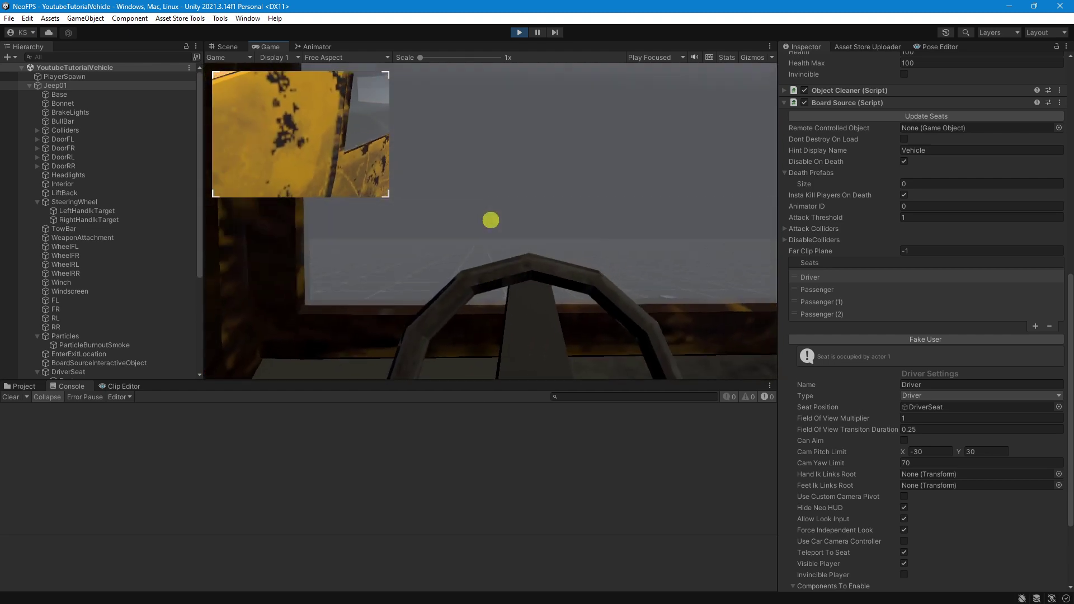
{"action": "key", "text": "e"}
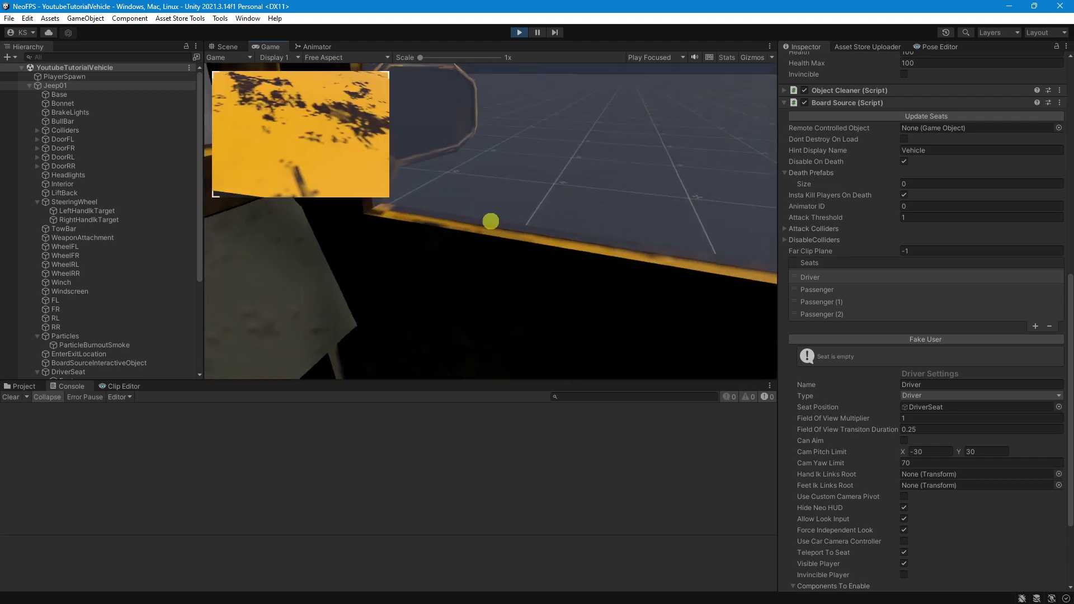
{"action": "key", "text": "Escape"}
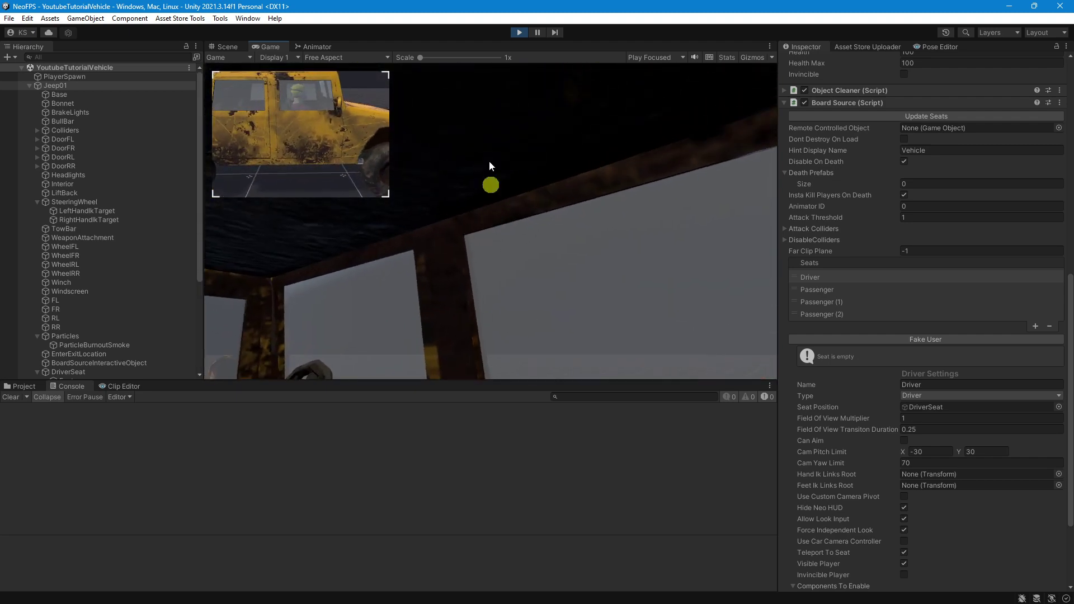
{"action": "left_click", "coordinate": [518, 33]}
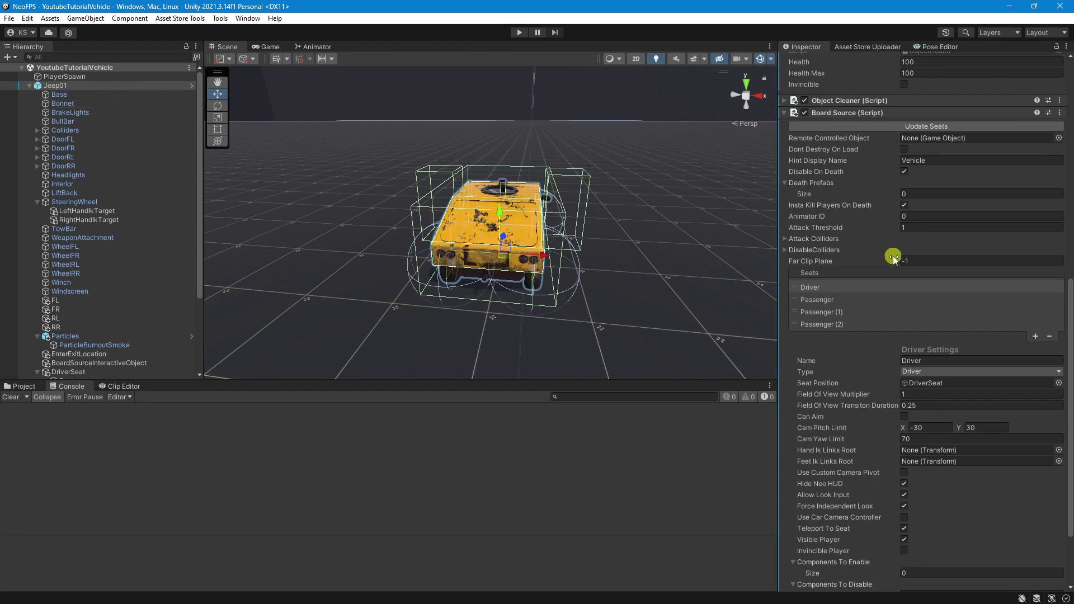
- Assign SteeringWheel as the Hand Ik Links Root of the Driver seat in Jeep01's Board Source
{"action": "left_click", "coordinate": [815, 287]}
{"action": "scroll", "coordinate": [875, 253], "scroll_direction": "down", "scroll_amount": 4}
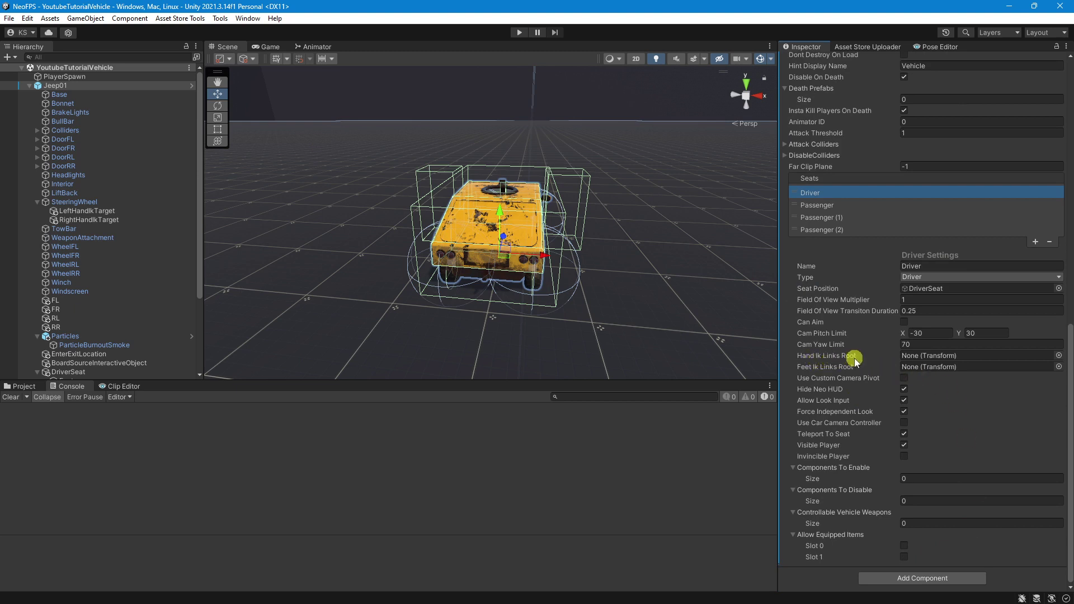
{"action": "mouse_move", "coordinate": [856, 360]}
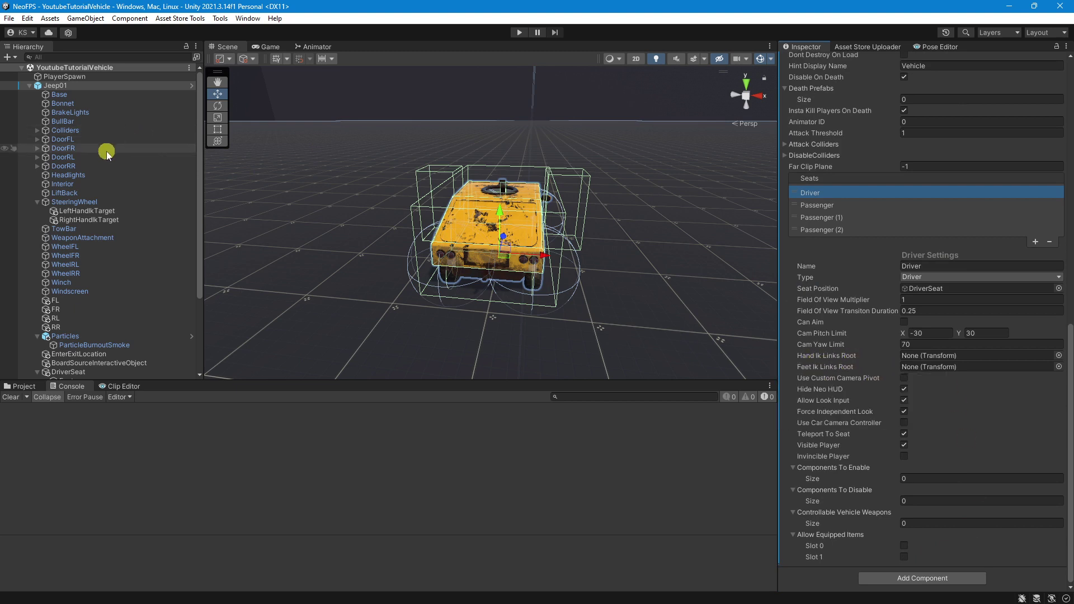
{"action": "scroll", "coordinate": [104, 156], "scroll_direction": "down", "scroll_amount": 5}
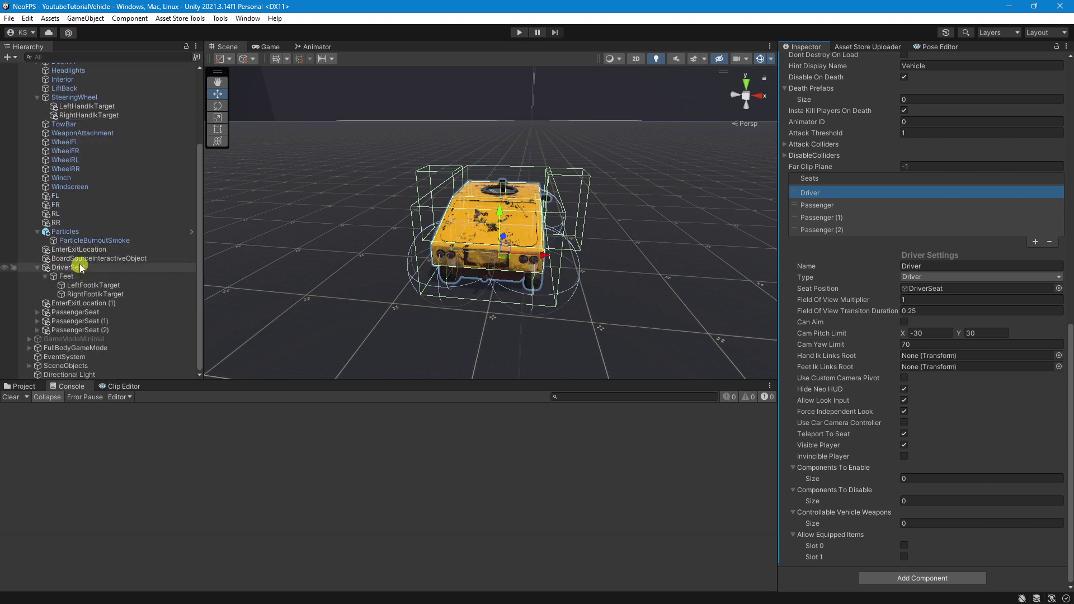
{"action": "scroll", "coordinate": [81, 267], "scroll_direction": "up", "scroll_amount": 2}
{"action": "left_click_drag", "start_coordinate": [66, 130], "coordinate": [930, 356]}
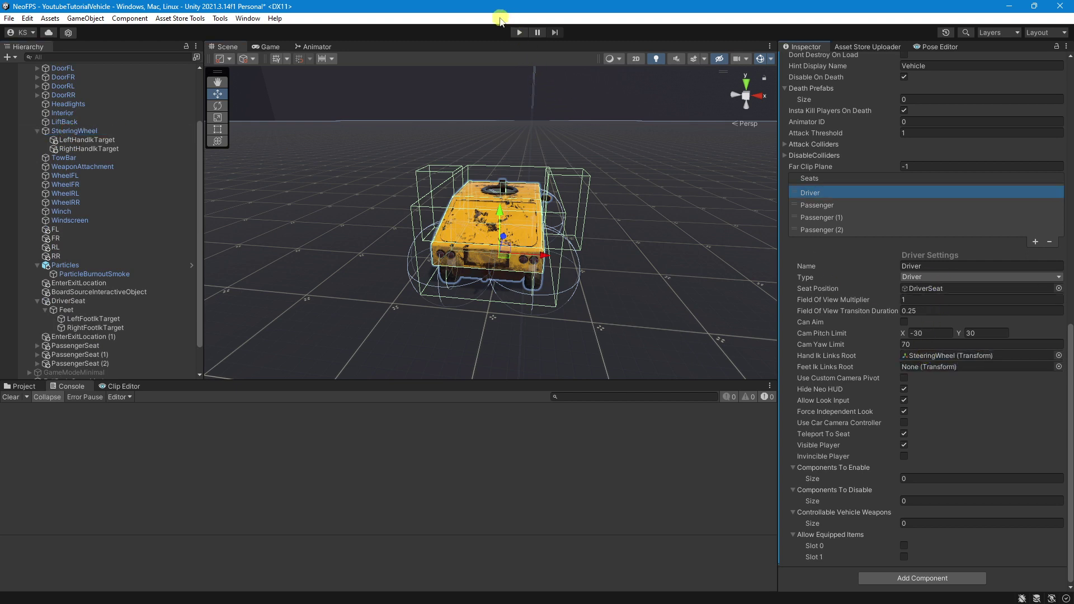
- Playtest the driver's hand IK by walking to the jeep, boarding the driver seat and getting out again
{"action": "left_click", "coordinate": [514, 33]}
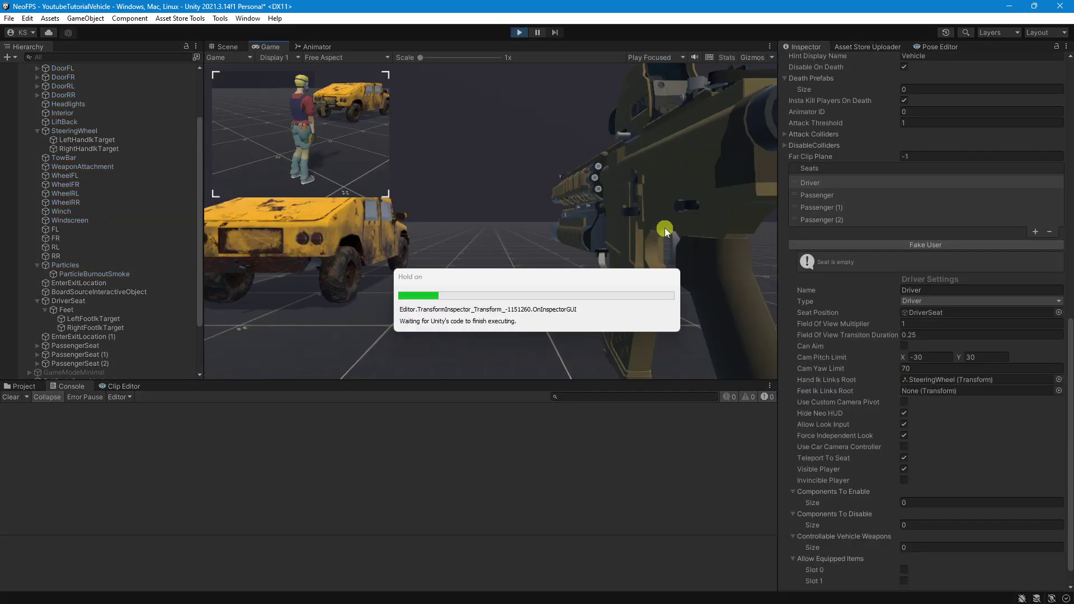
{"action": "key", "text": "w"}
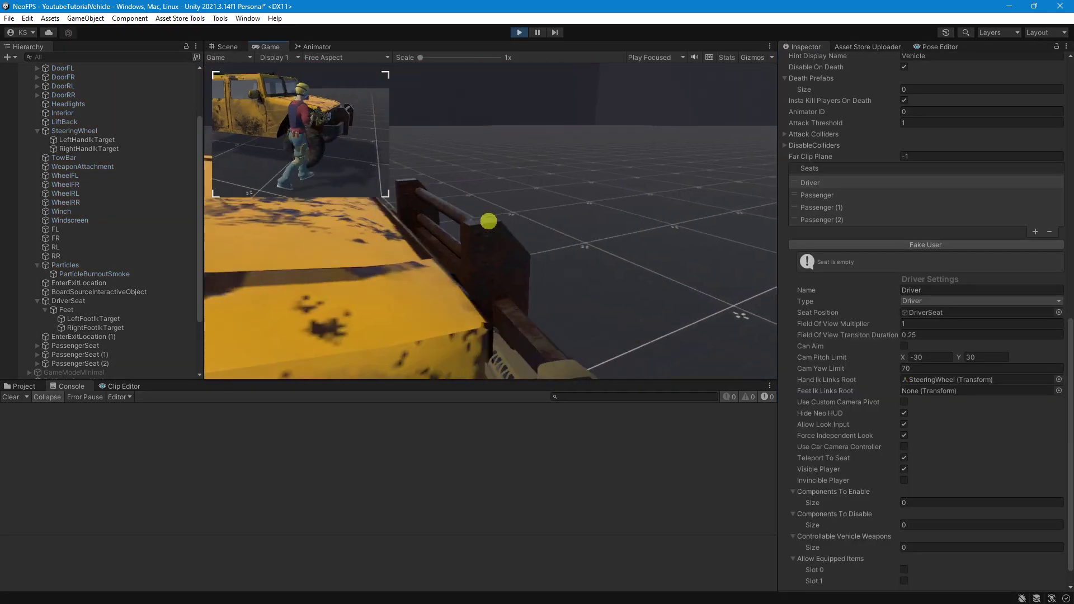
{"action": "key", "text": "f"}
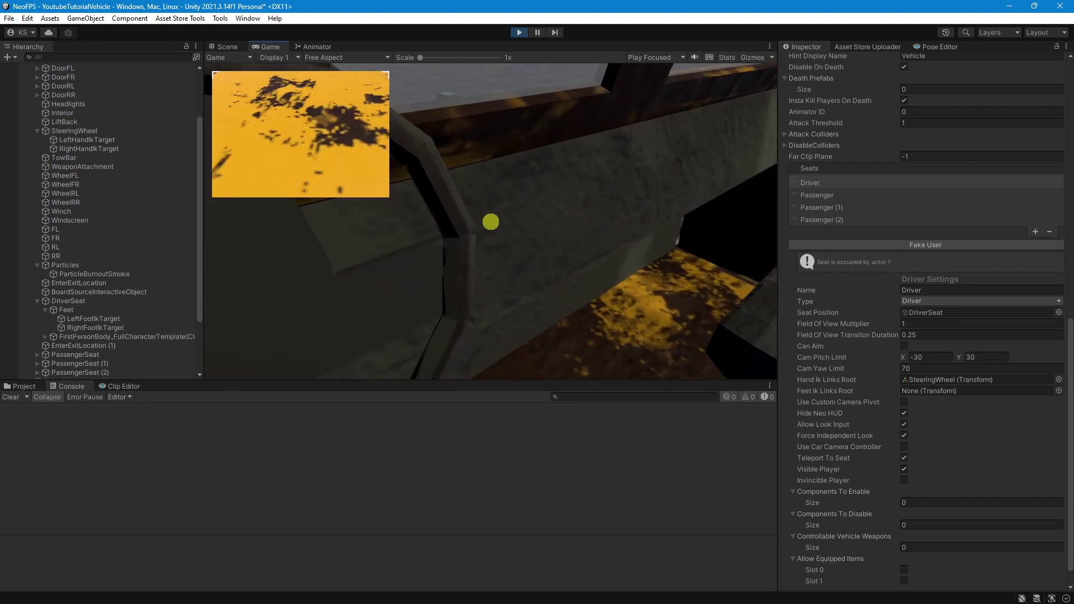
{"action": "key", "text": "f"}
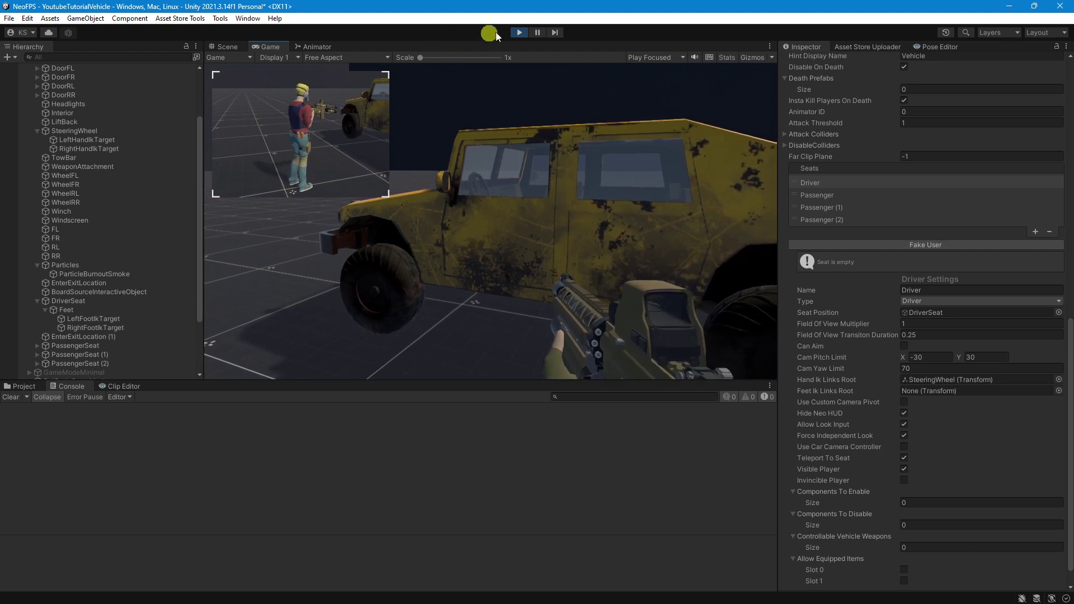
- Stop play mode and add the IK Target component to both LeftHandIkTarget and RightHandIkTarget under SteeringWheel
{"action": "left_click", "coordinate": [519, 32]}
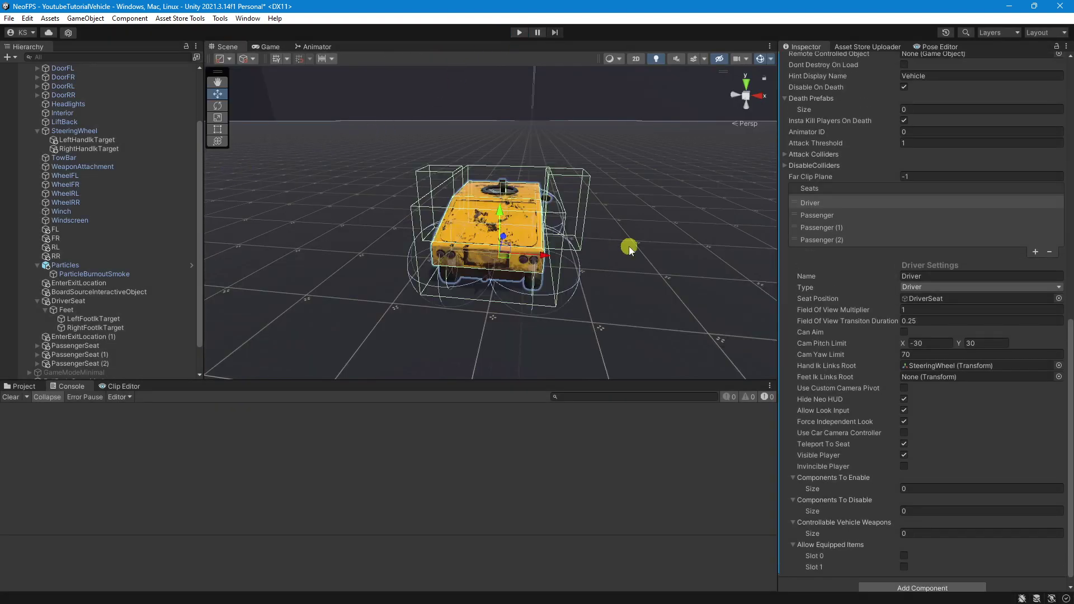
{"action": "left_click", "coordinate": [103, 140]}
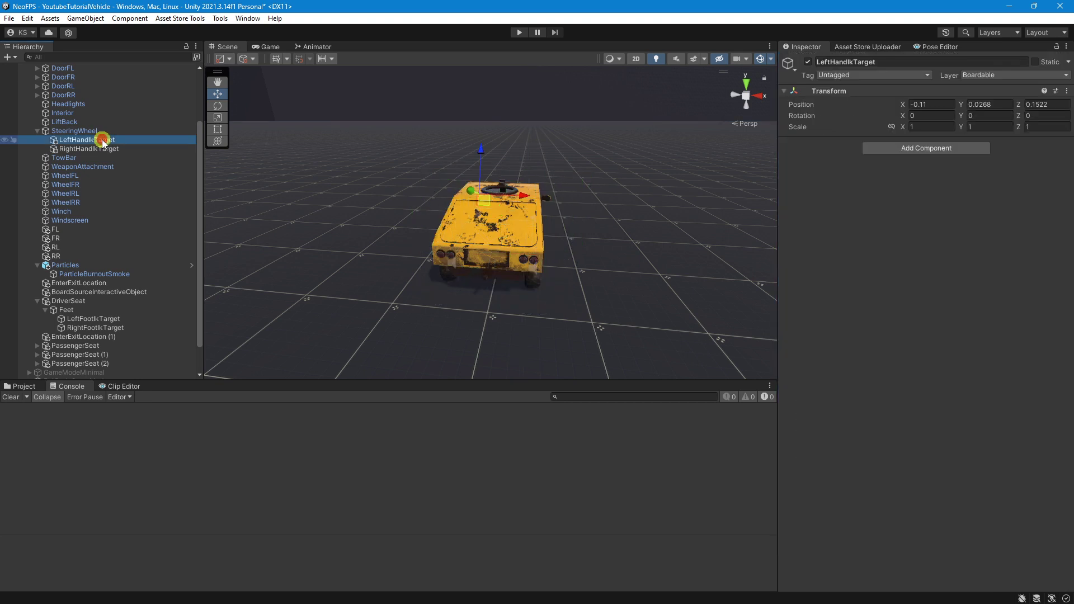
{"action": "left_click", "coordinate": [910, 148]}
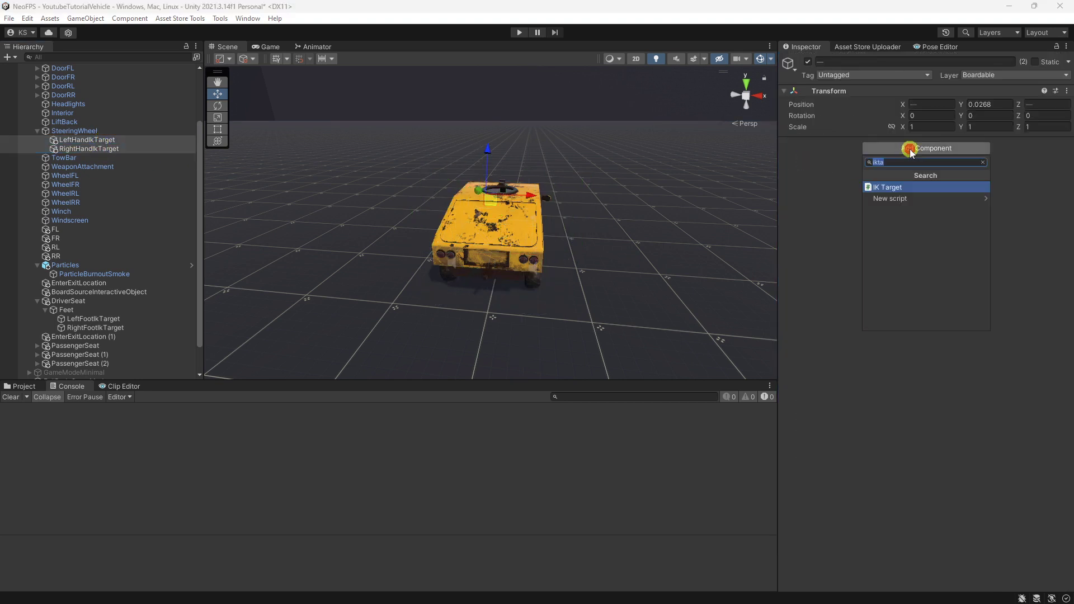
{"action": "left_click", "coordinate": [897, 188]}
- Set the IK Target goals of LeftHandIkTarget and RightHandIkTarget to Left Hand and Right Hand, and save the scene
{"action": "left_click", "coordinate": [67, 139]}
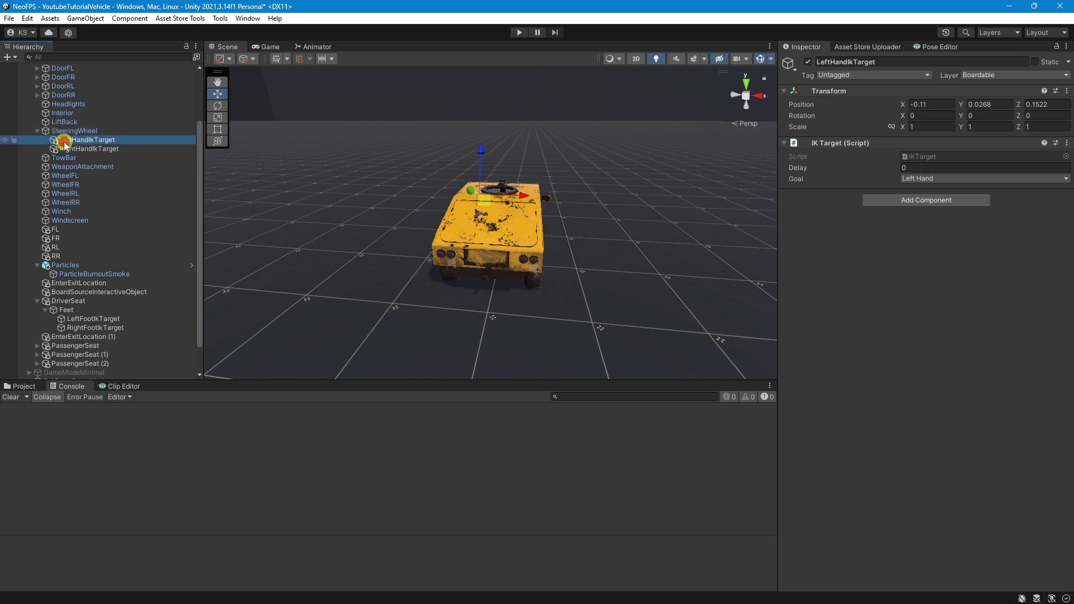
{"action": "left_click", "coordinate": [67, 149]}
{"action": "left_click", "coordinate": [9, 18]}
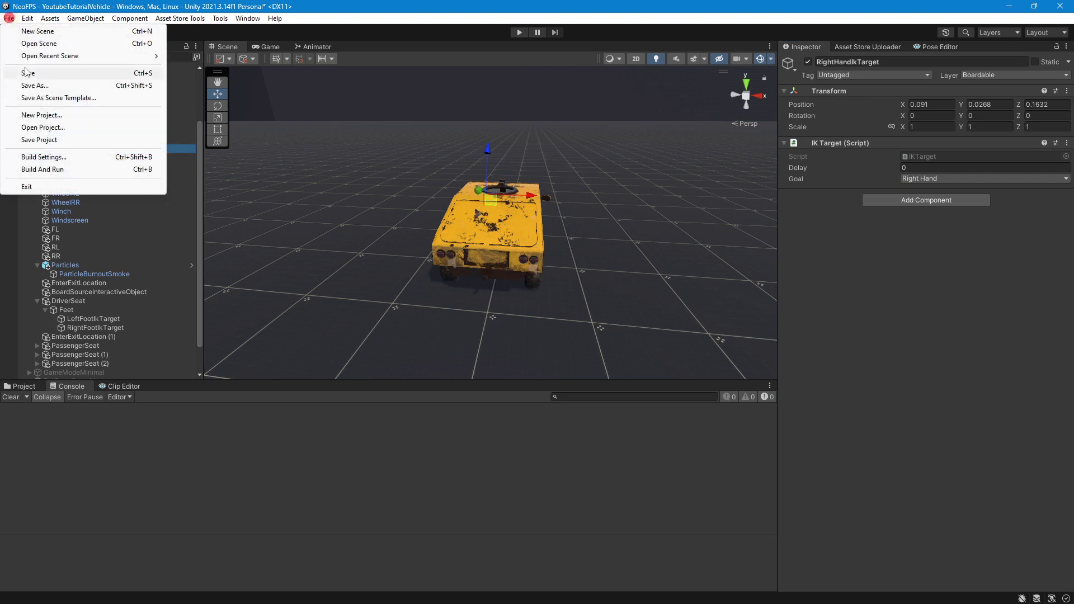
{"action": "left_click", "coordinate": [27, 72]}
- Playtest the hand targets by walking to the jeep and boarding the driver seat
{"action": "left_click", "coordinate": [519, 32]}
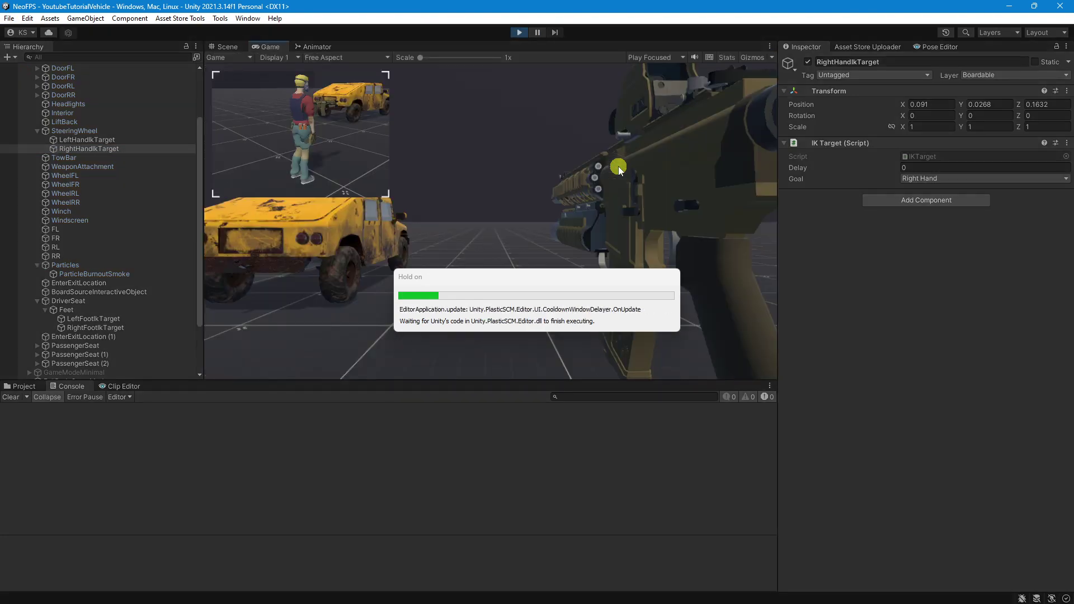
{"action": "key", "text": "w"}
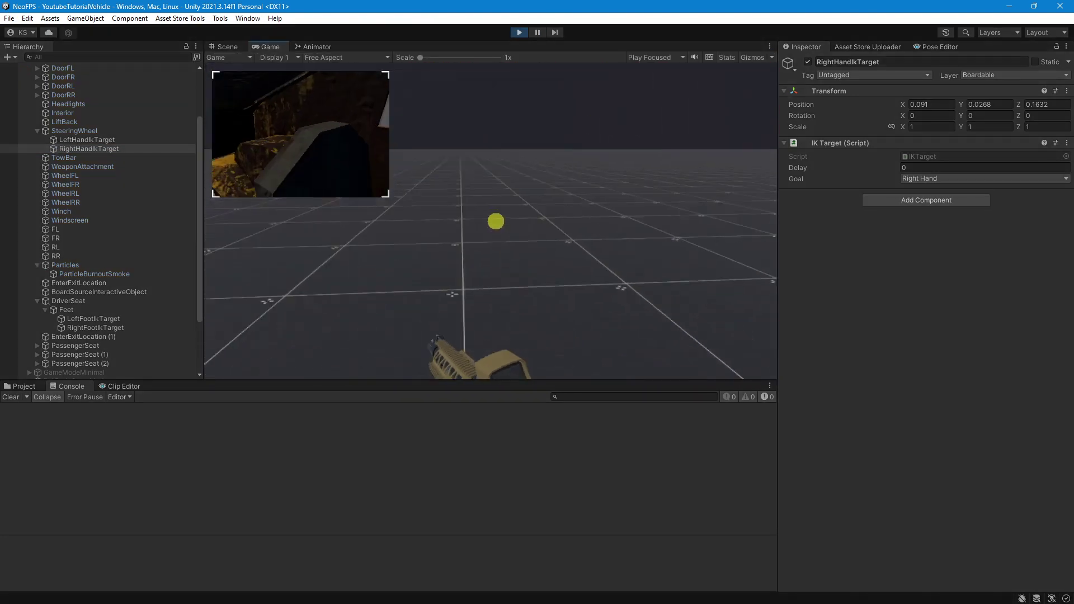
{"action": "key", "text": "f"}
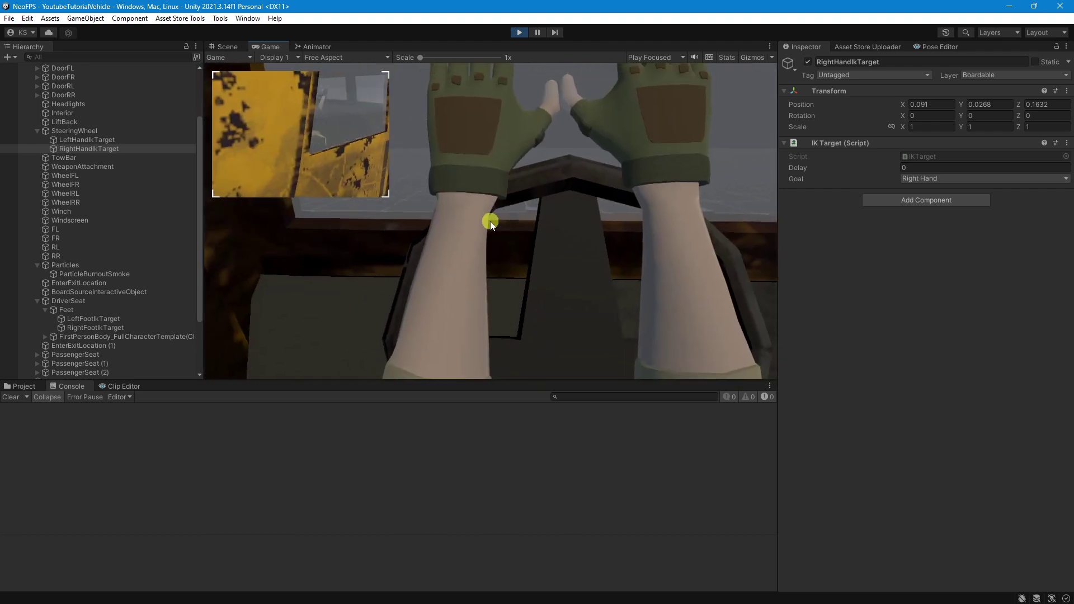
- Try rotating RightHandIkTarget to 55.42 degrees about X in the Scene view while the driver is seated in play mode
{"action": "left_click", "coordinate": [233, 47]}
{"action": "scroll", "coordinate": [435, 214], "scroll_direction": "up", "scroll_amount": 5}
{"action": "middle_click_drag", "start_coordinate": [435, 214], "coordinate": [523, 293]}
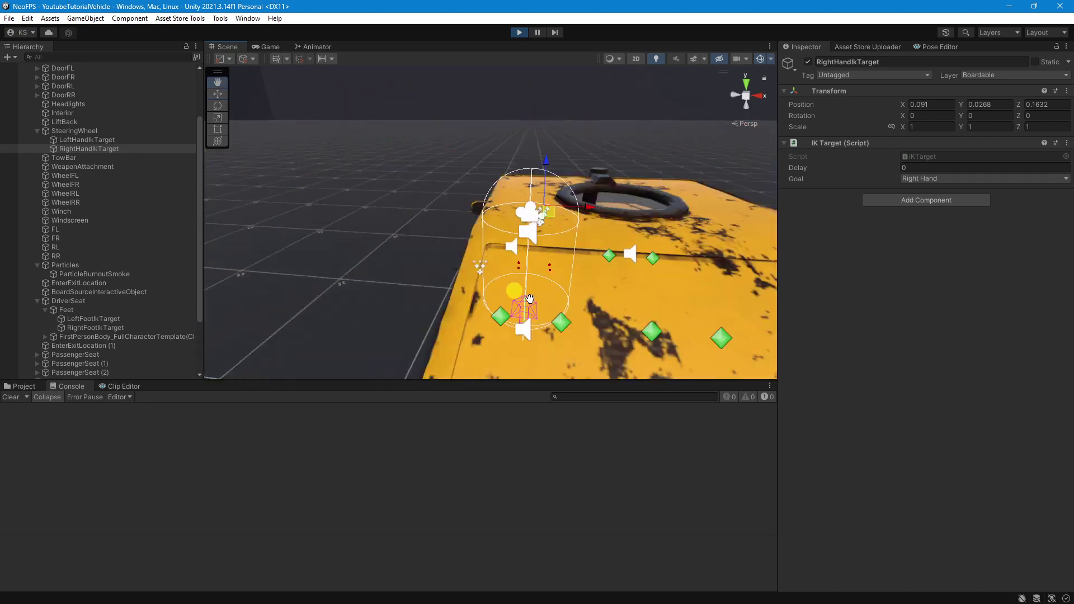
{"action": "left_click_drag", "start_coordinate": [523, 293], "coordinate": [839, 241], "text": "alt"}
{"action": "scroll", "coordinate": [458, 285], "scroll_direction": "up", "scroll_amount": 4}
{"action": "scroll", "coordinate": [458, 286], "scroll_direction": "up", "scroll_amount": 3}
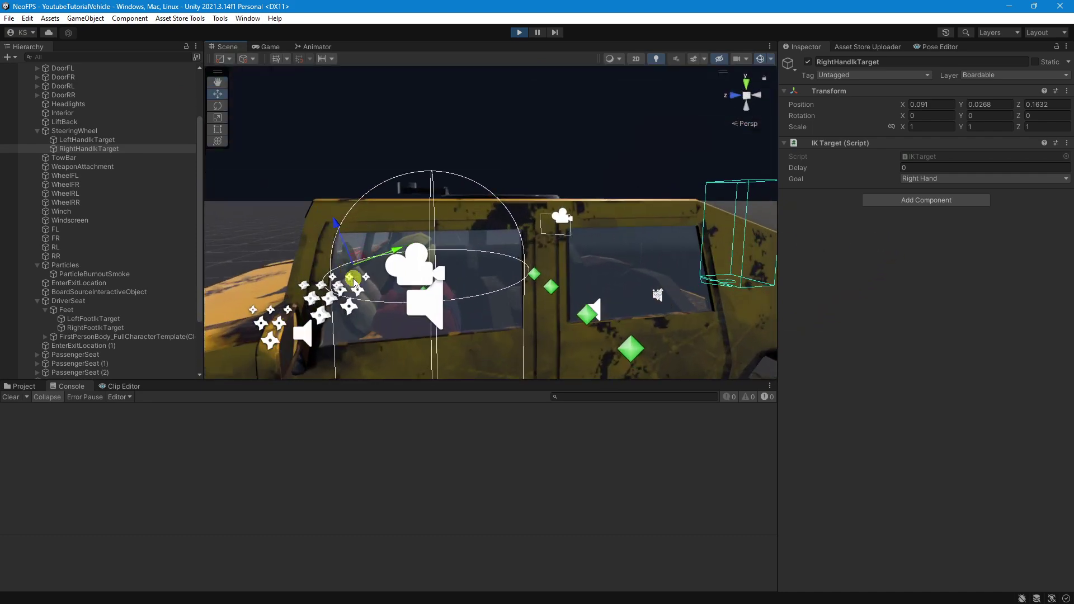
{"action": "scroll", "coordinate": [410, 278], "scroll_direction": "up", "scroll_amount": 8}
{"action": "left_click_drag", "start_coordinate": [410, 278], "coordinate": [430, 290], "text": "alt"}
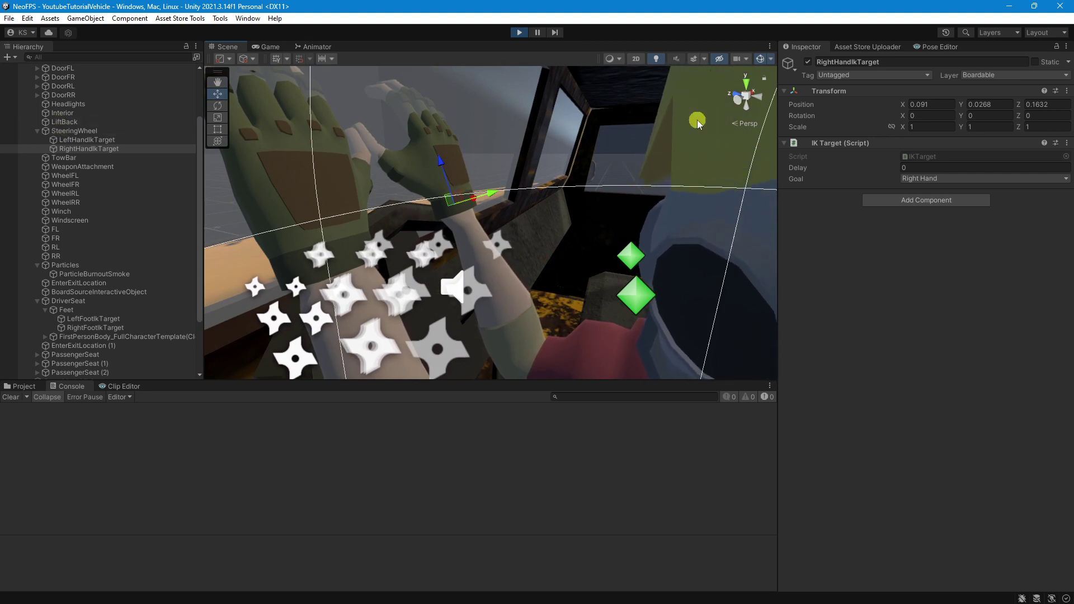
{"action": "left_click_drag", "start_coordinate": [902, 115], "coordinate": [945, 112]}
{"action": "left_click_drag", "start_coordinate": [526, 200], "coordinate": [414, 184], "text": "alt"}
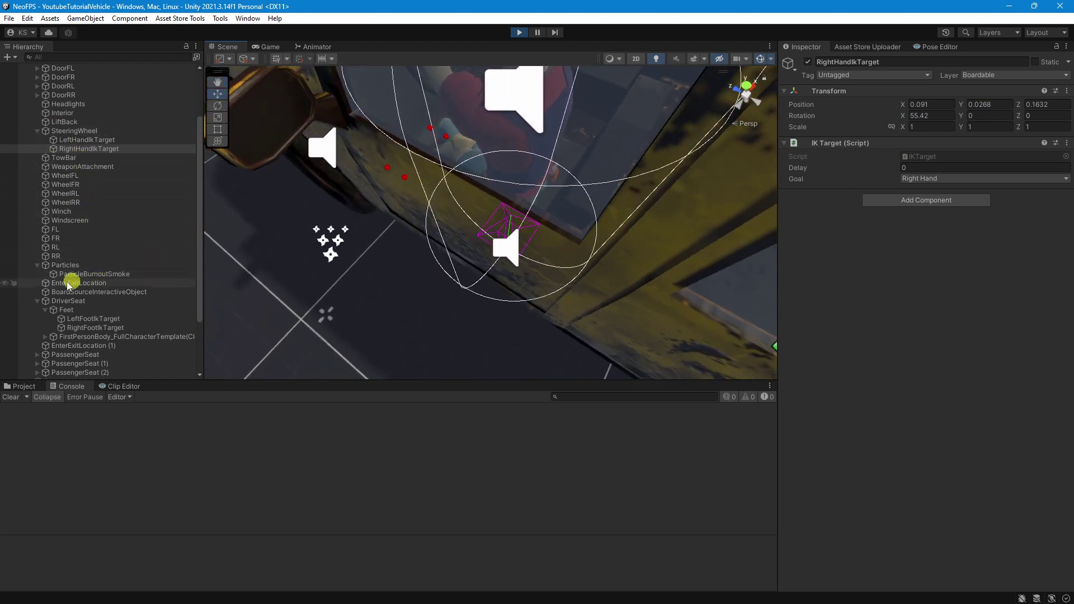
- Try moving DriverSeat backward to Z 0.296 during play mode
{"action": "left_click", "coordinate": [88, 303]}
{"action": "key", "text": "f"}
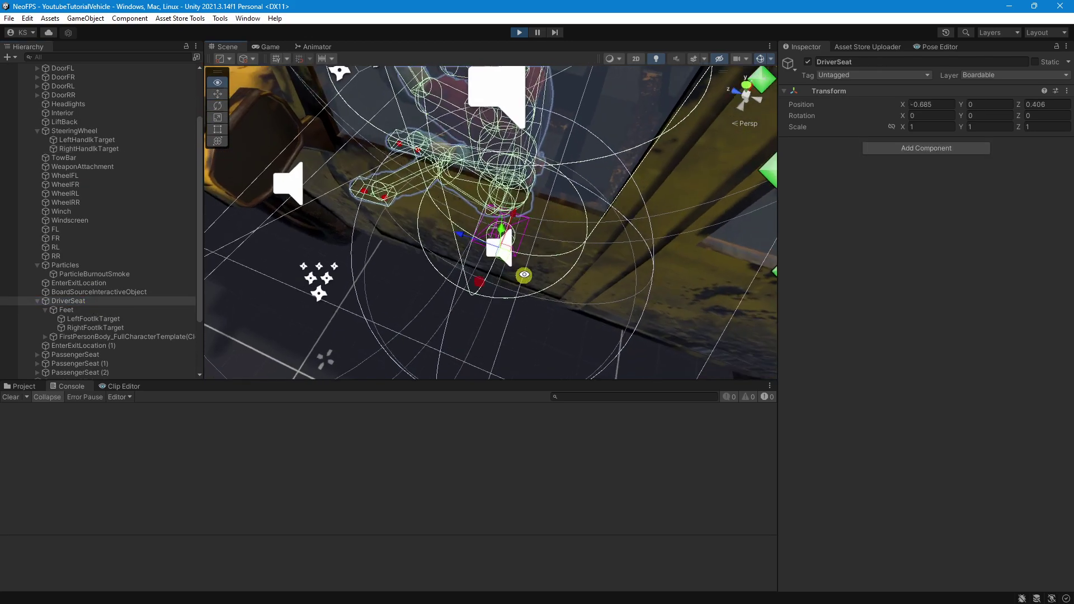
{"action": "left_click_drag", "start_coordinate": [463, 249], "coordinate": [132, 297]}
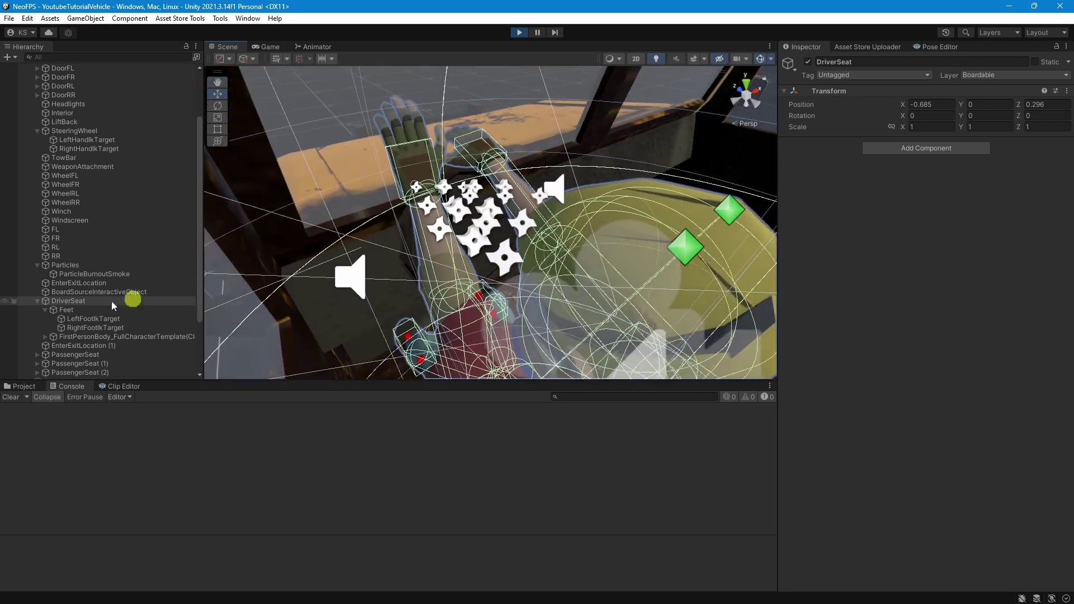
- Examine RightHandIkTarget and the seated driver's hands in the Scene view from several angles, and stop play mode
{"action": "left_click", "coordinate": [66, 309]}
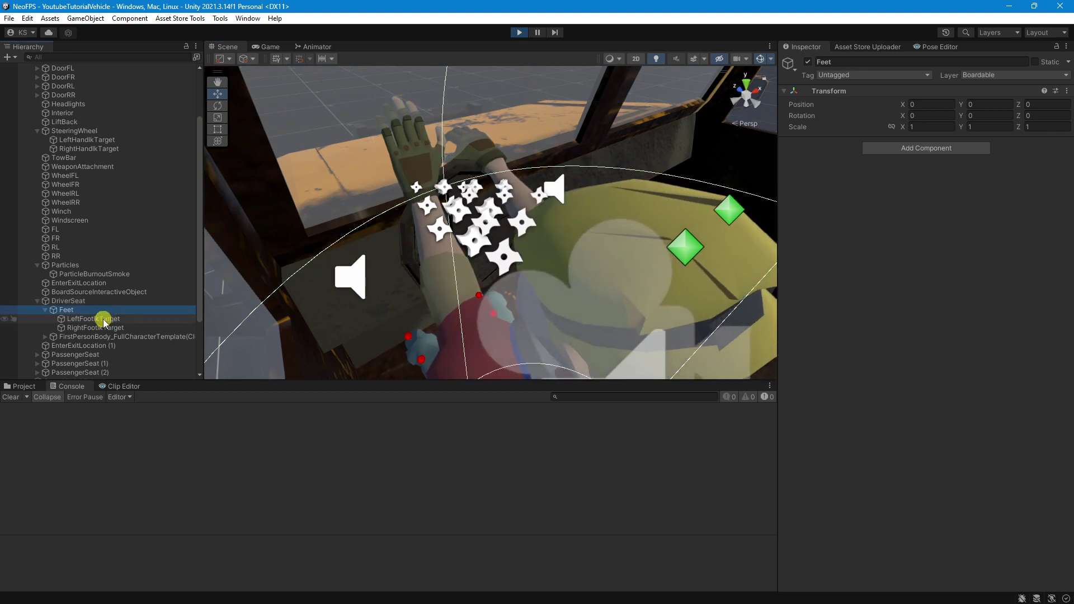
{"action": "left_click", "coordinate": [90, 149]}
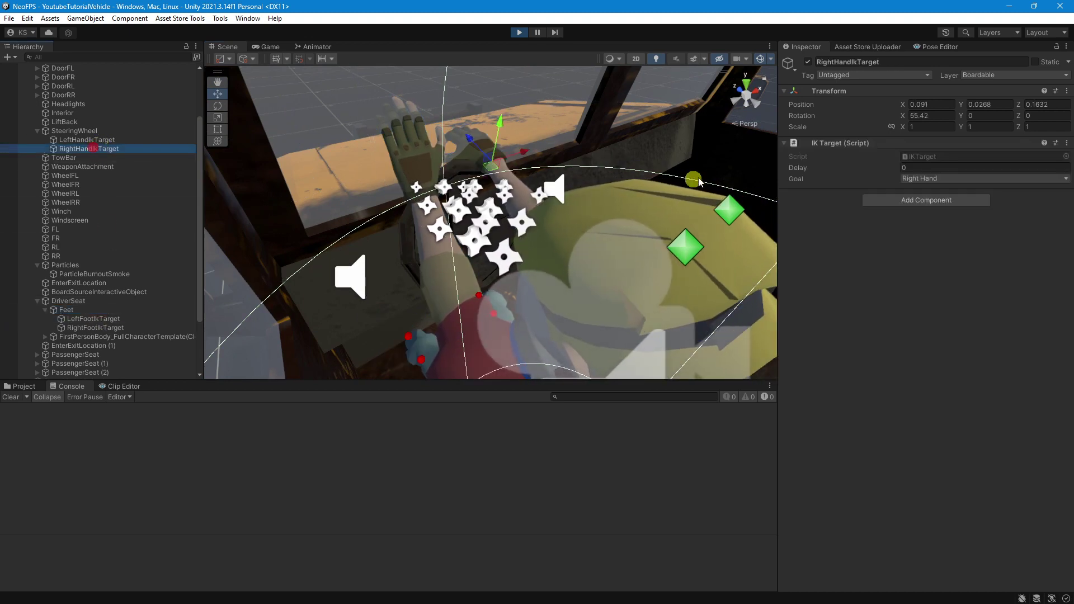
{"action": "key", "text": "f"}
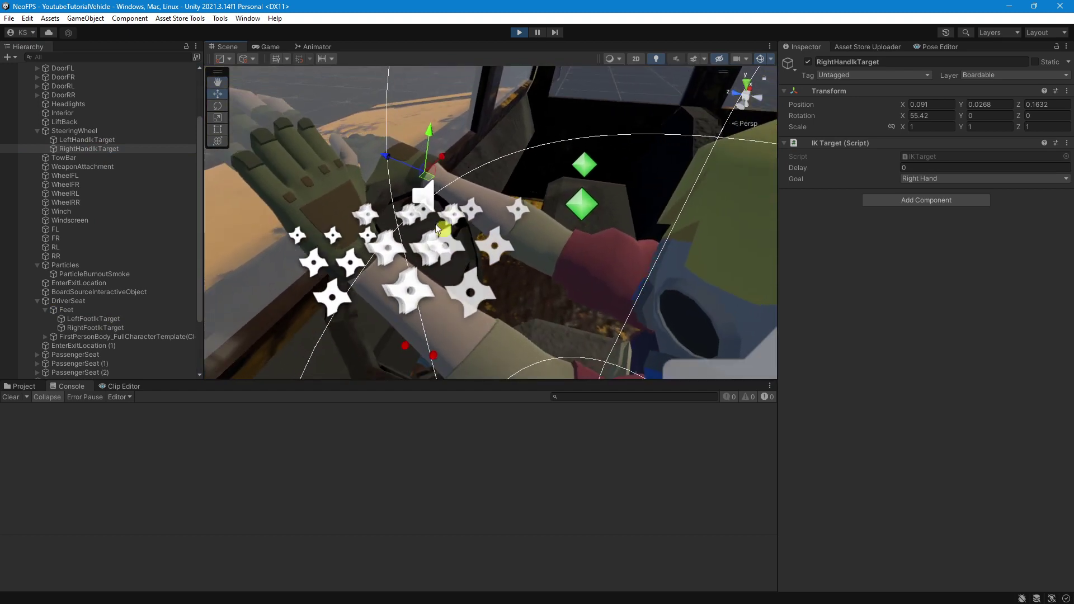
{"action": "left_click_drag", "start_coordinate": [385, 158], "coordinate": [387, 189]}
{"action": "left_click", "coordinate": [363, 216]}
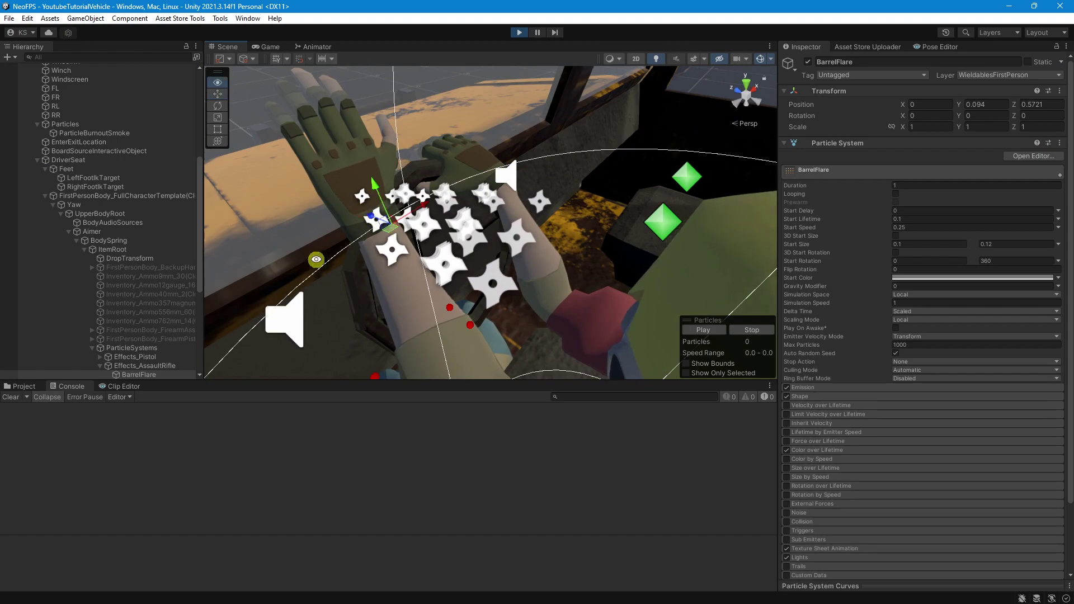
{"action": "left_click_drag", "start_coordinate": [316, 259], "coordinate": [311, 187], "text": "alt"}
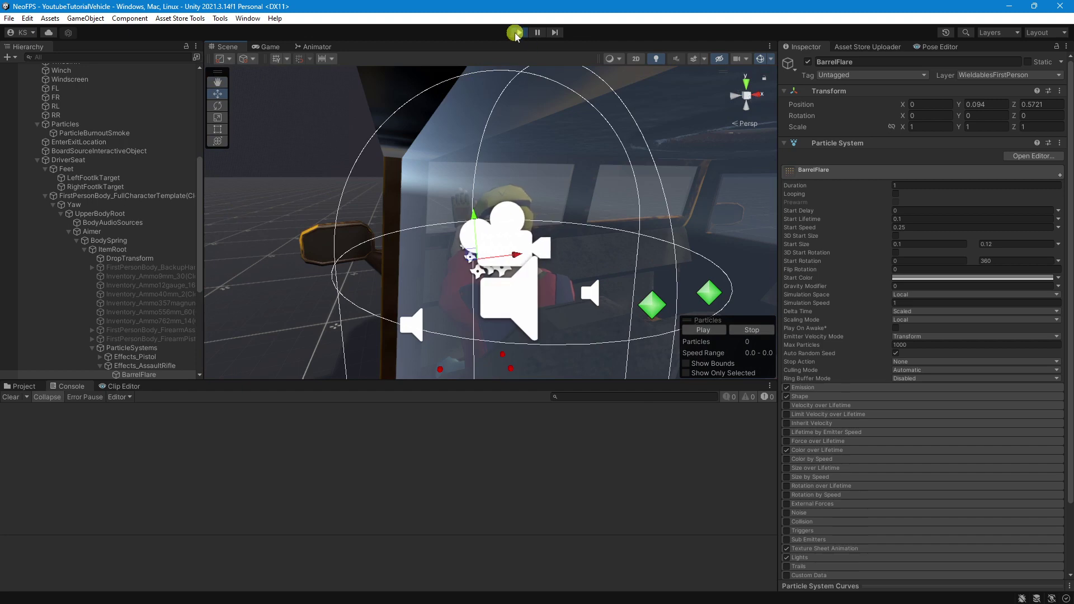
{"action": "left_click", "coordinate": [515, 33]}
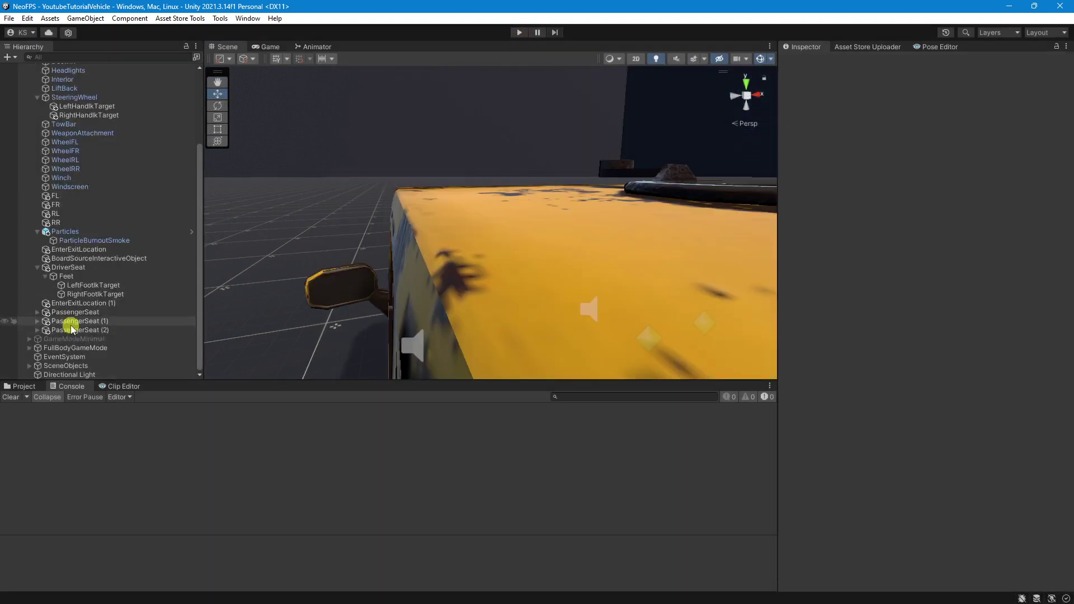
- Set the Animator ID of Jeep01's Board Source to 14
{"action": "scroll", "coordinate": [156, 199], "scroll_direction": "up", "scroll_amount": 5}
{"action": "left_click", "coordinate": [90, 85]}
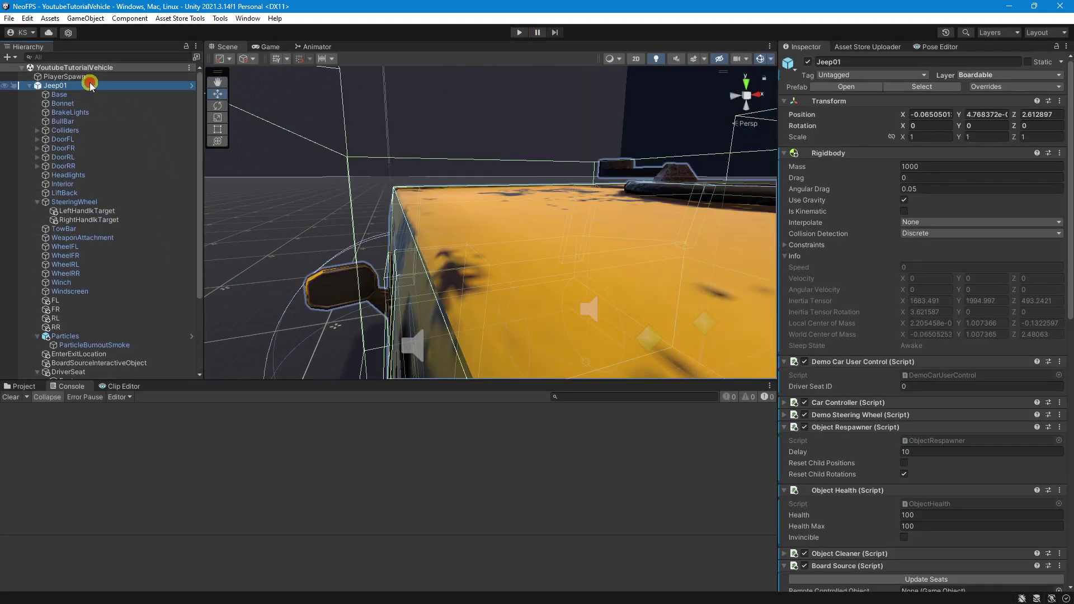
{"action": "scroll", "coordinate": [929, 403], "scroll_direction": "down", "scroll_amount": 4}
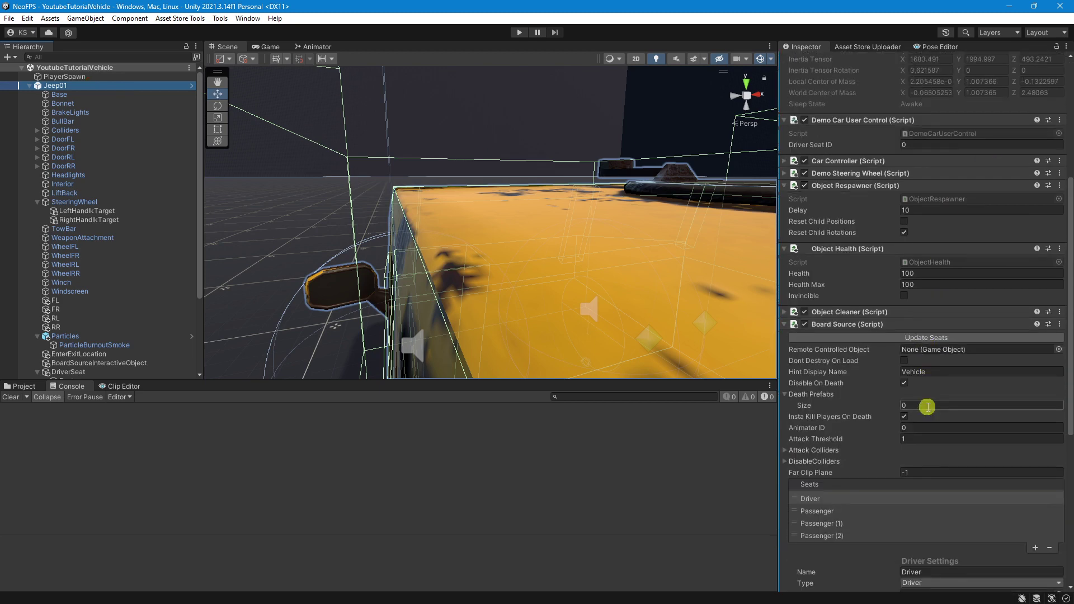
{"action": "scroll", "coordinate": [927, 406], "scroll_direction": "down", "scroll_amount": 2}
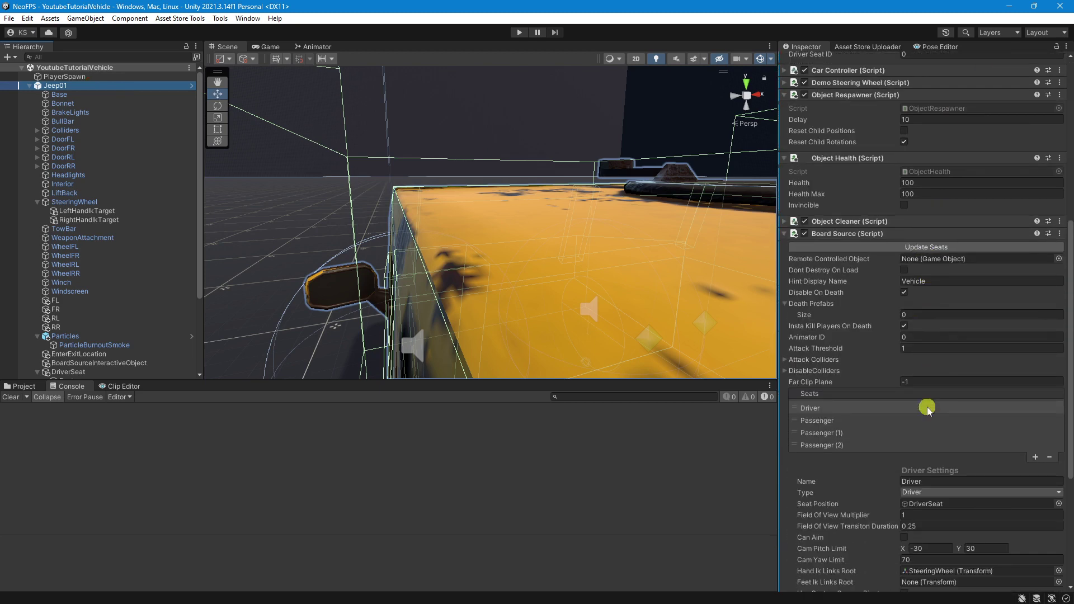
{"action": "scroll", "coordinate": [926, 407], "scroll_direction": "down", "scroll_amount": 2}
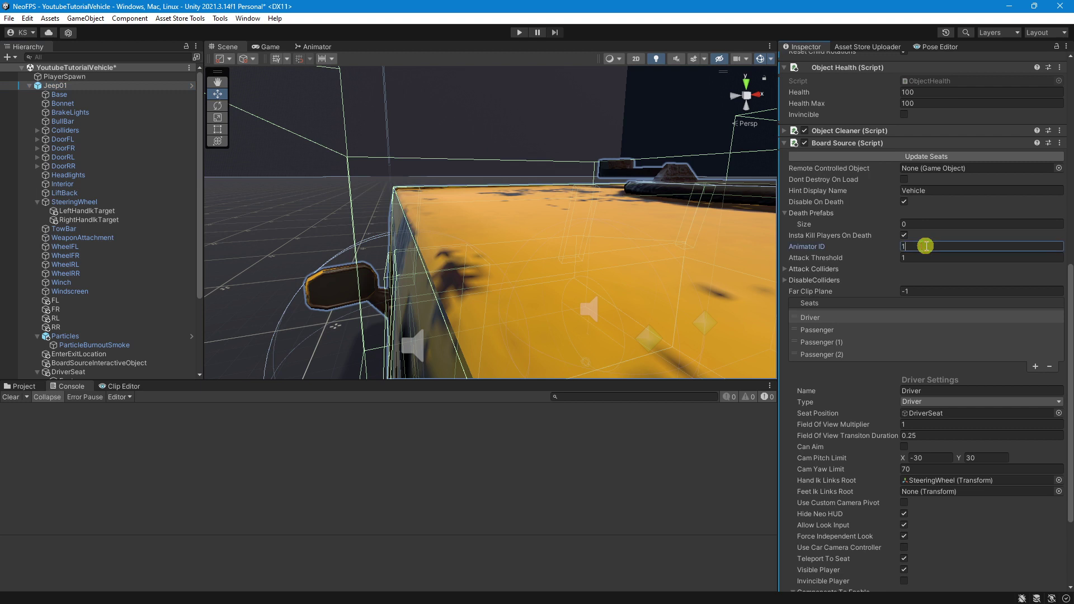
{"action": "type", "text": "4"}
- Playtest the animator setting by starting play mode and boarding the jeep's driver seat
{"action": "left_click", "coordinate": [524, 32]}
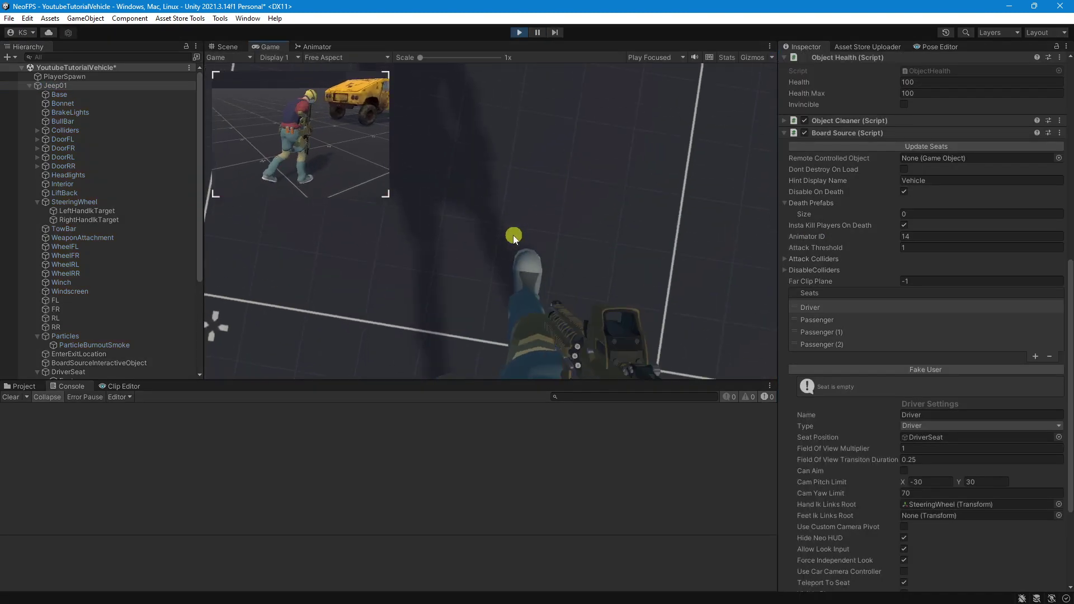
{"action": "left_click", "coordinate": [513, 236]}
{"action": "key", "text": "w"}
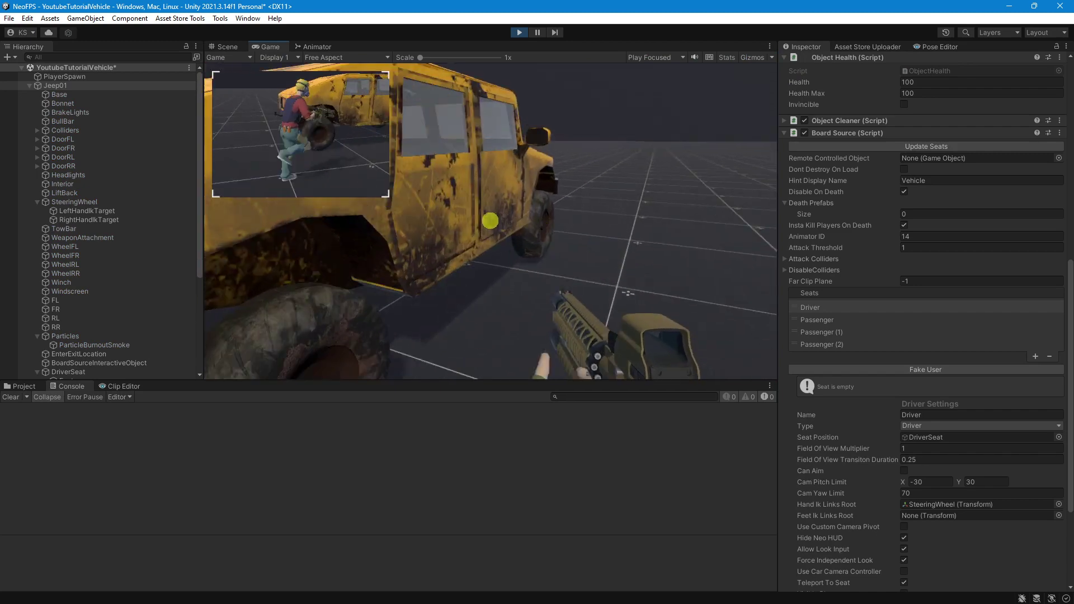
{"action": "key", "text": "f"}
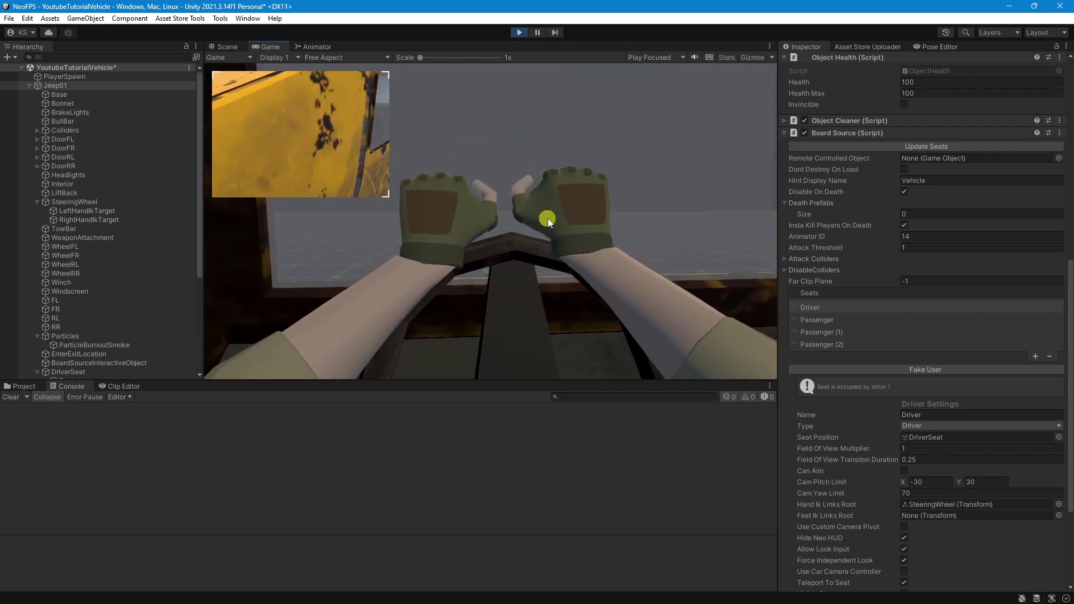
- Examine the Animator's Drive sub-state machine, including DriveIdle and the conditions of the Any State to EnterFromLeft transition
{"action": "left_click", "coordinate": [312, 47]}
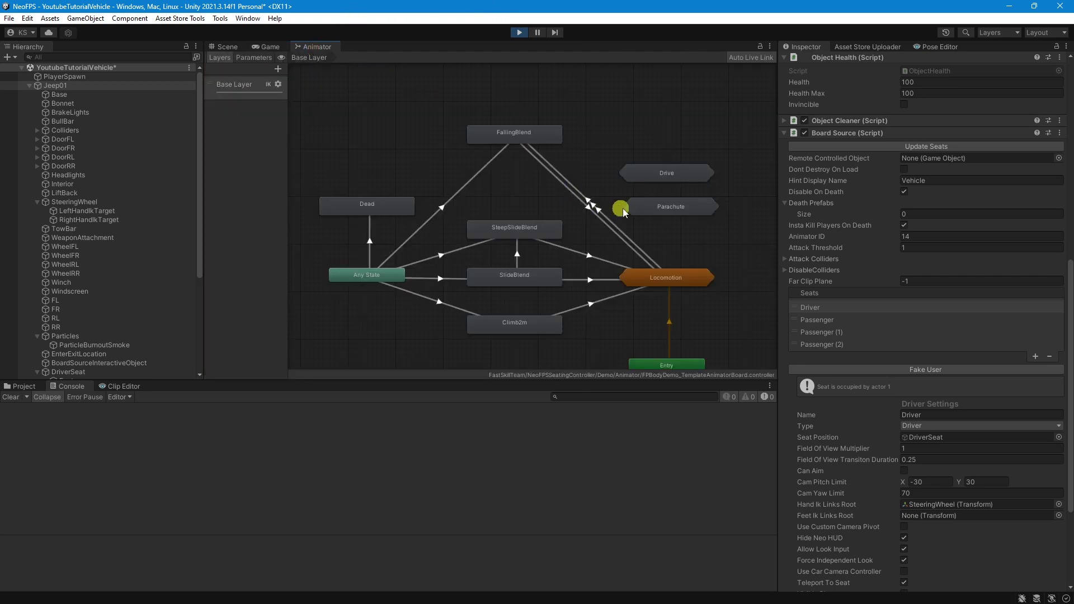
{"action": "double_click", "coordinate": [681, 178]}
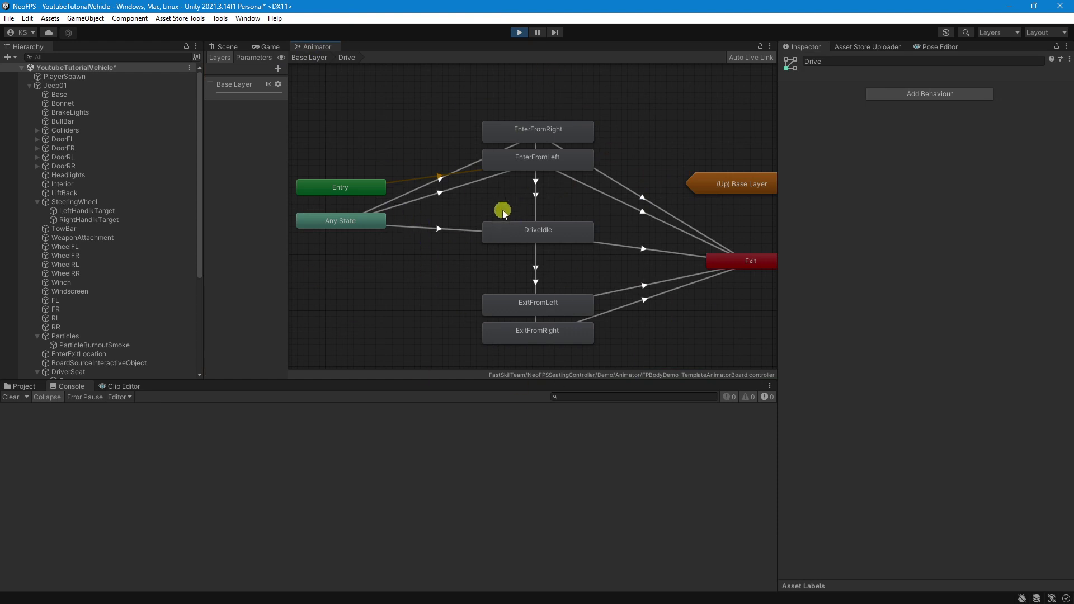
{"action": "left_click", "coordinate": [542, 235]}
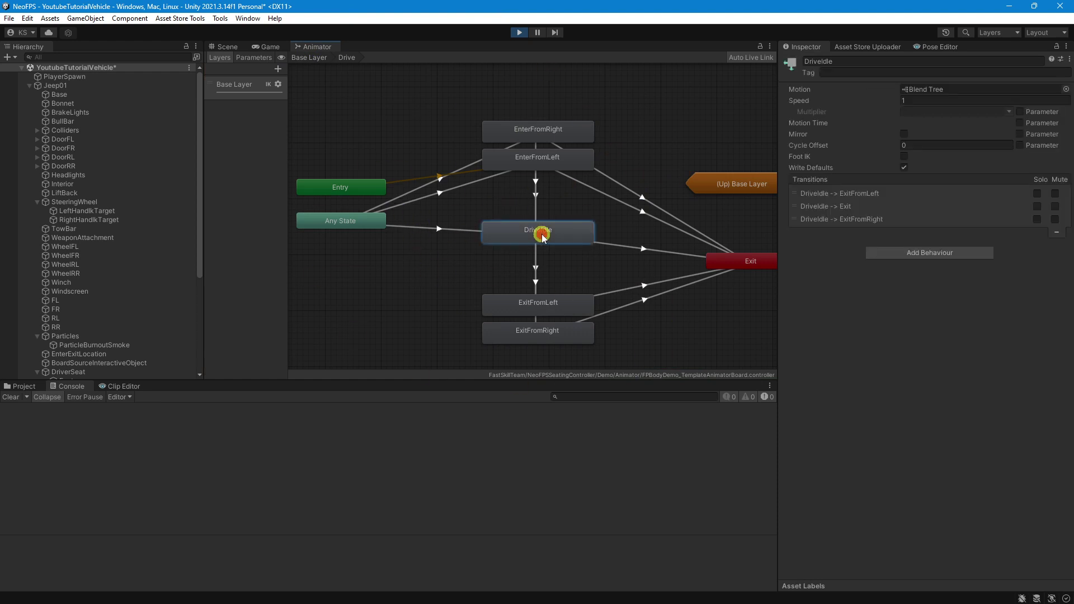
{"action": "left_click", "coordinate": [438, 179]}
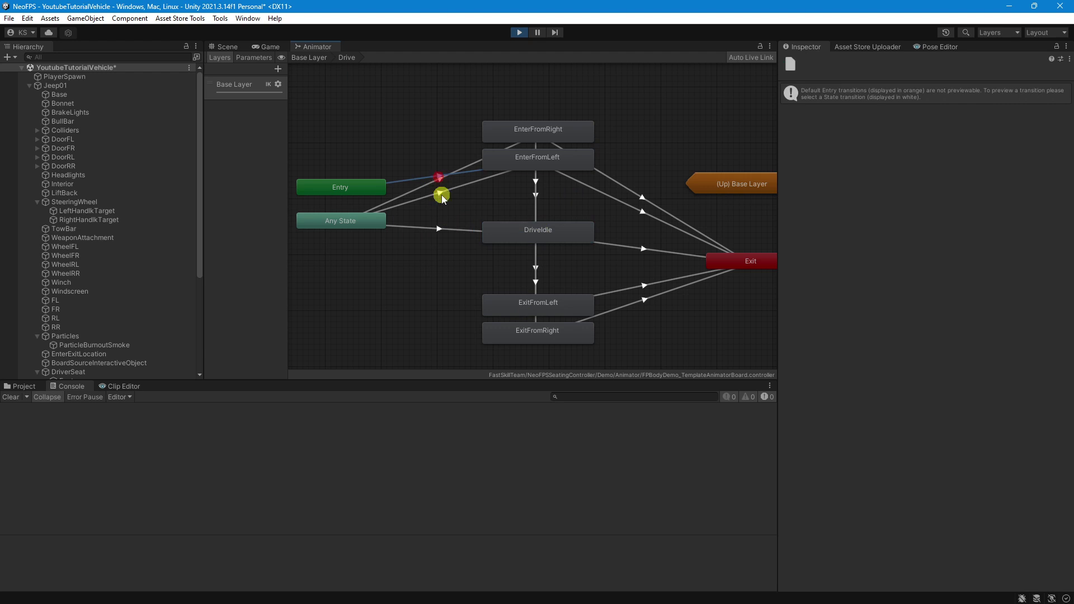
{"action": "left_click", "coordinate": [441, 195]}
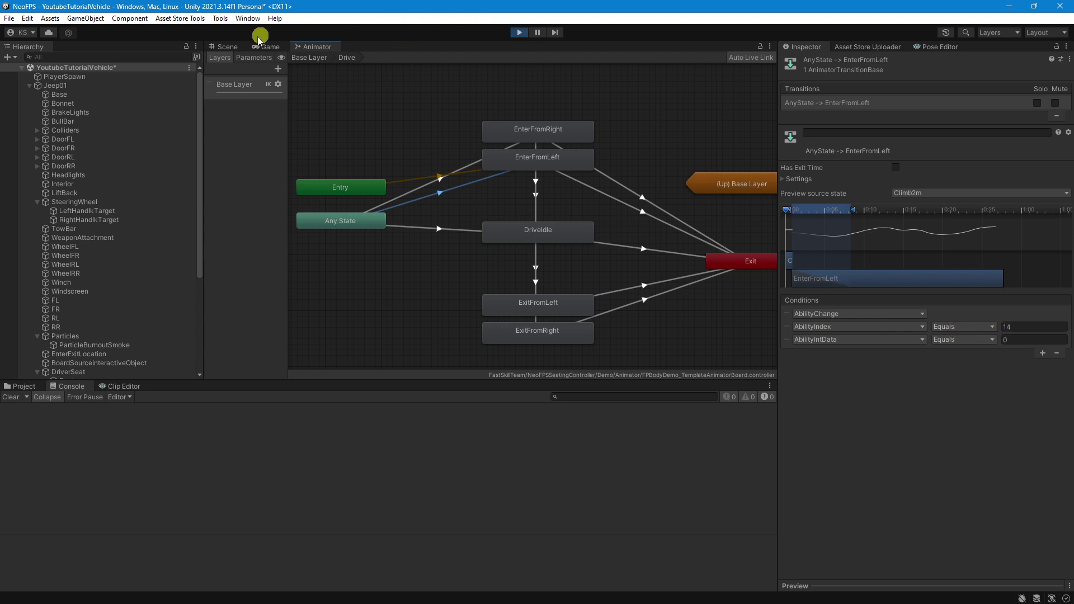
- View the seated driver and the foot area beside the front wheel in the Scene view during play mode
{"action": "left_click", "coordinate": [225, 47]}
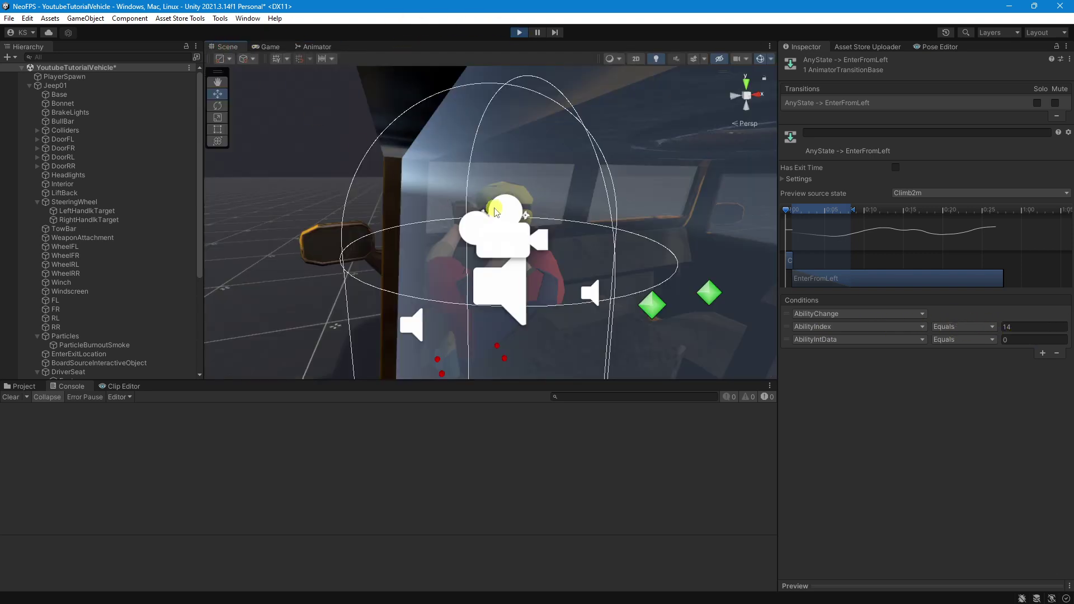
{"action": "scroll", "coordinate": [495, 210], "scroll_direction": "down", "scroll_amount": 5}
{"action": "middle_click_drag", "start_coordinate": [491, 251], "coordinate": [563, 269]}
{"action": "left_click_drag", "start_coordinate": [491, 273], "coordinate": [686, 253], "text": "alt"}
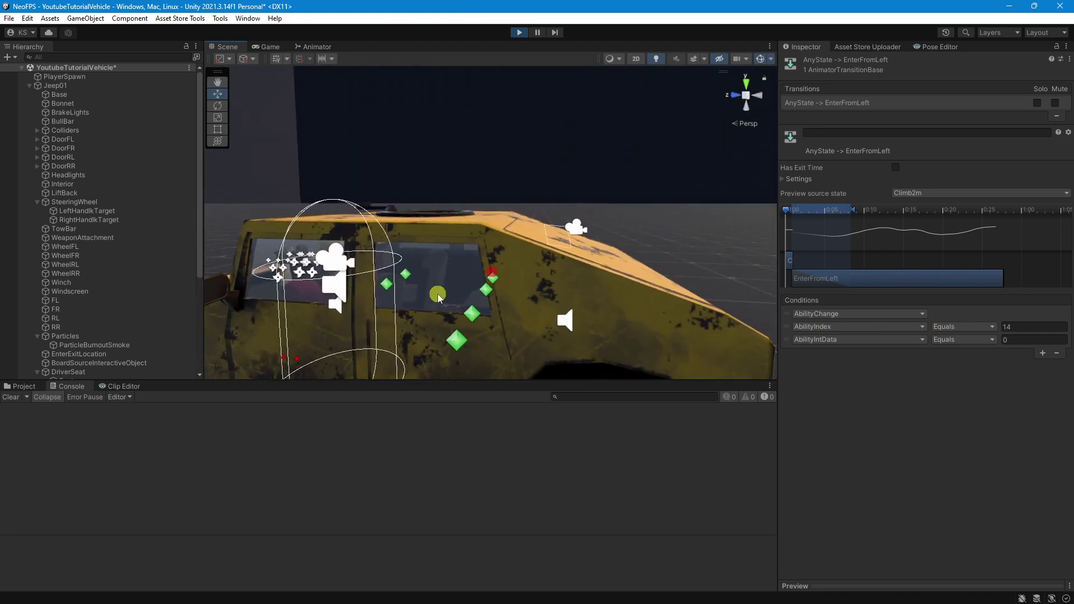
{"action": "left_click_drag", "start_coordinate": [437, 294], "coordinate": [498, 298], "text": "alt"}
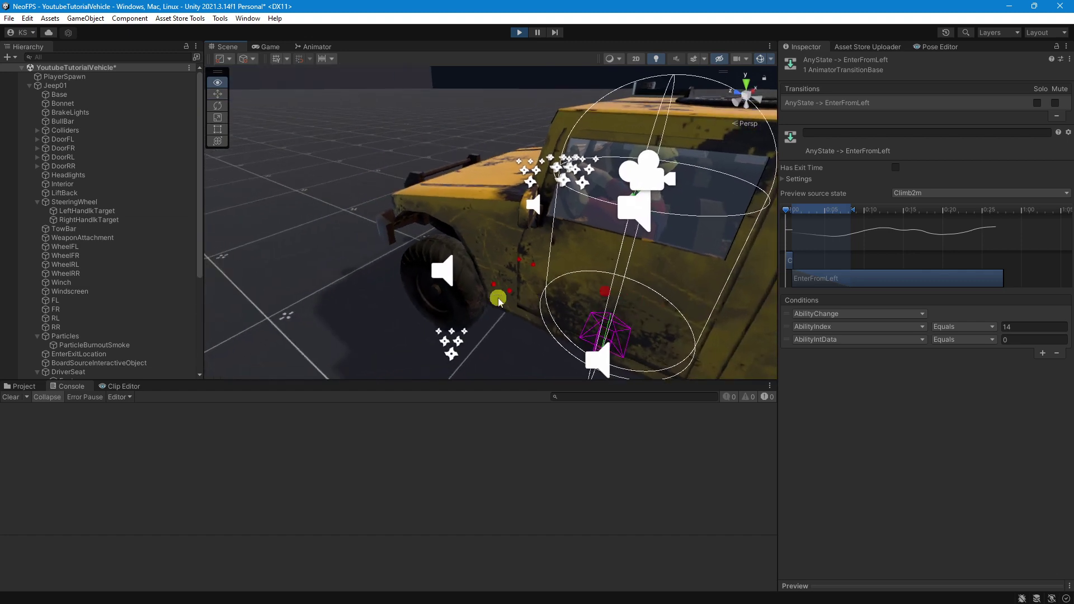
- Try repositioning LeftHandIkTarget on the steering wheel during play mode, to about Y 0.0254, Z 0.0429, with a Y rotation of about -16.23°
{"action": "middle_click_drag", "start_coordinate": [581, 287], "coordinate": [467, 278]}
{"action": "left_click_drag", "start_coordinate": [468, 278], "coordinate": [467, 242], "text": "alt"}
{"action": "scroll", "coordinate": [467, 243], "scroll_direction": "down", "scroll_amount": 5}
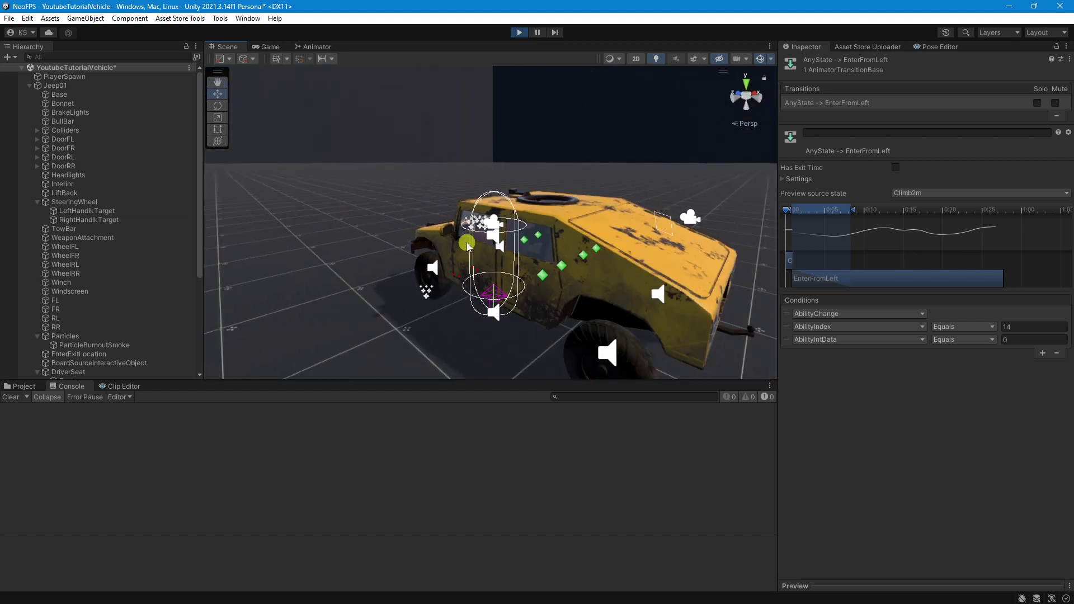
{"action": "scroll", "coordinate": [468, 246], "scroll_direction": "up", "scroll_amount": 6}
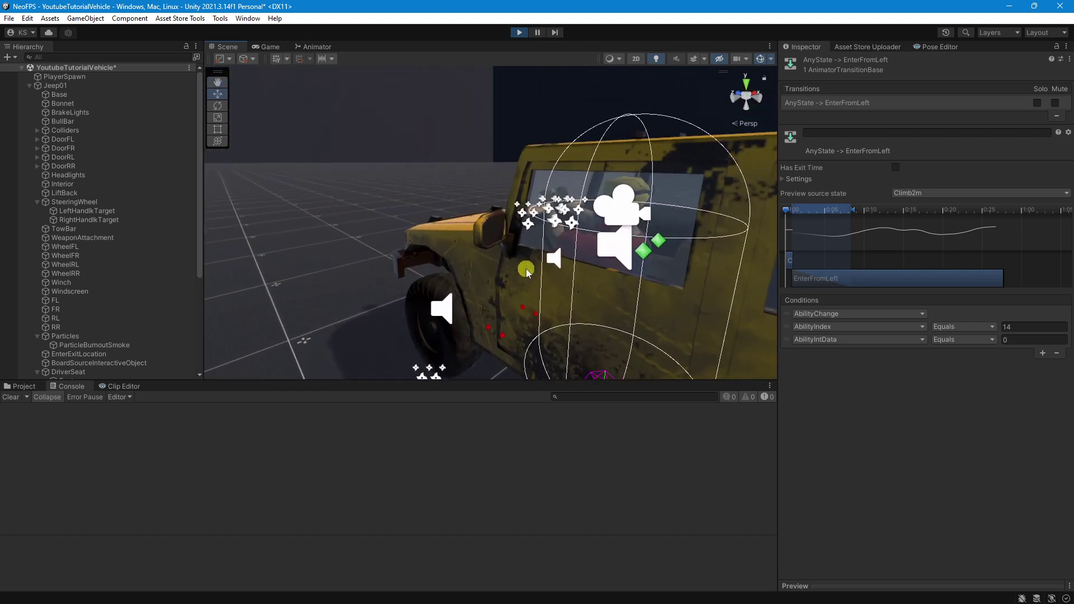
{"action": "scroll", "coordinate": [526, 271], "scroll_direction": "up", "scroll_amount": 10}
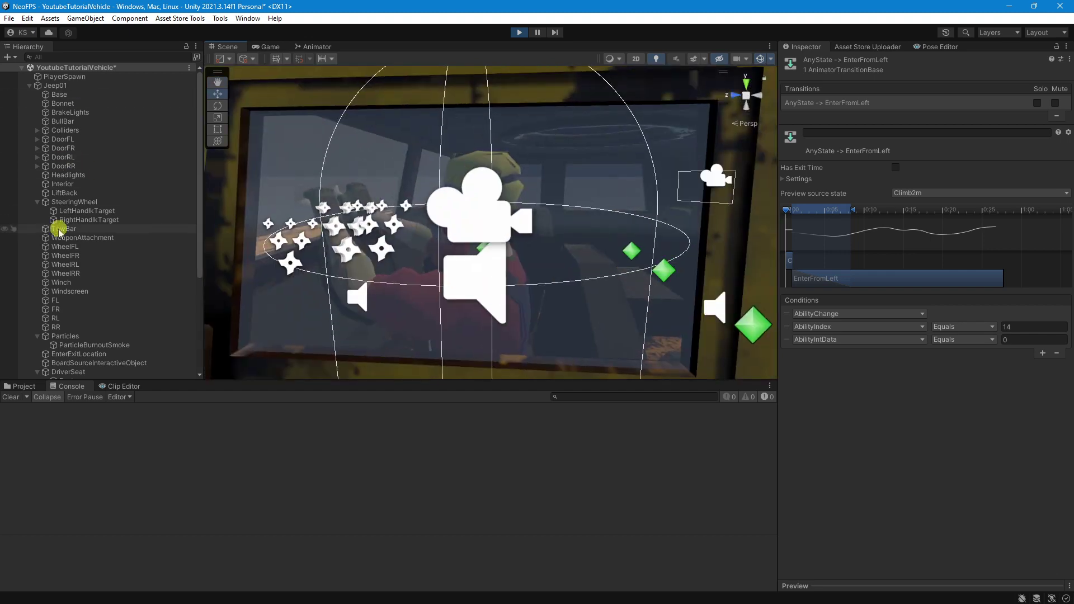
{"action": "left_click", "coordinate": [93, 210]}
{"action": "key", "text": "f"}
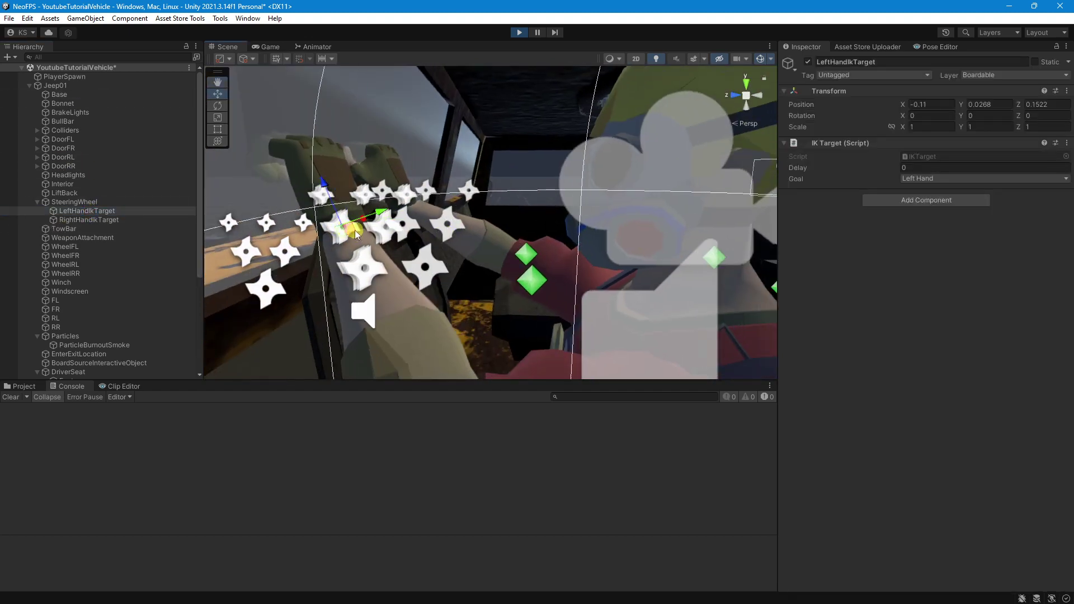
{"action": "left_click_drag", "start_coordinate": [354, 230], "coordinate": [189, 305]}
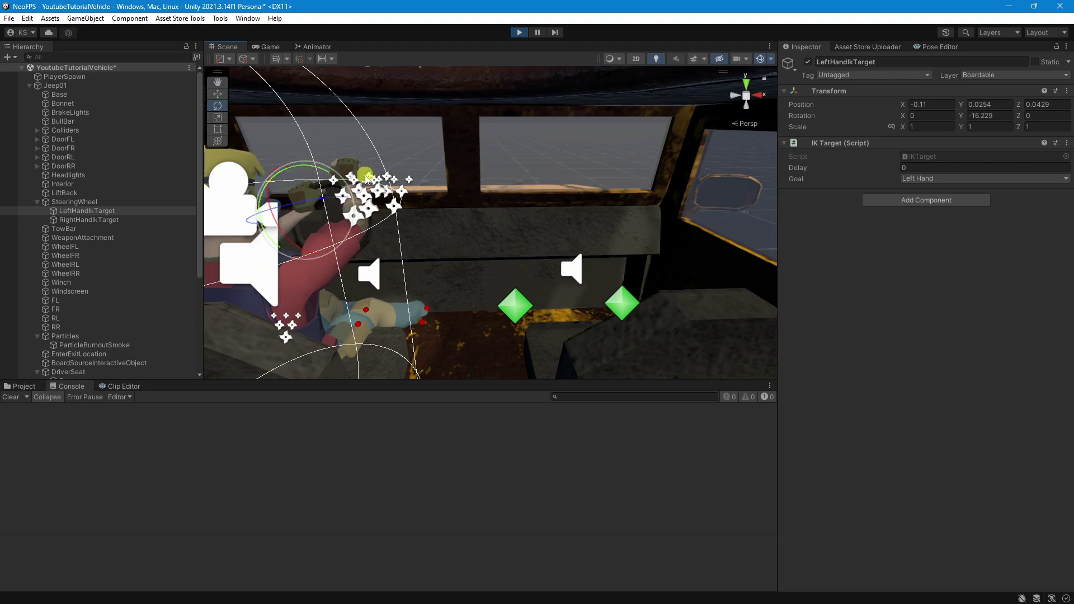
- Check the driver's hand pose on the steering wheel in the Game view and stop play mode
{"action": "mouse_move", "coordinate": [366, 177]}
{"action": "left_mouse_down", "text": "alt"}
{"action": "mouse_move", "coordinate": [583, 191]}
{"action": "mouse_move", "coordinate": [687, 328]}
{"action": "mouse_move", "coordinate": [654, 291]}
{"action": "mouse_move", "coordinate": [638, 231]}
{"action": "mouse_move", "coordinate": [476, 282]}
{"action": "left_mouse_up", "text": "alt"}
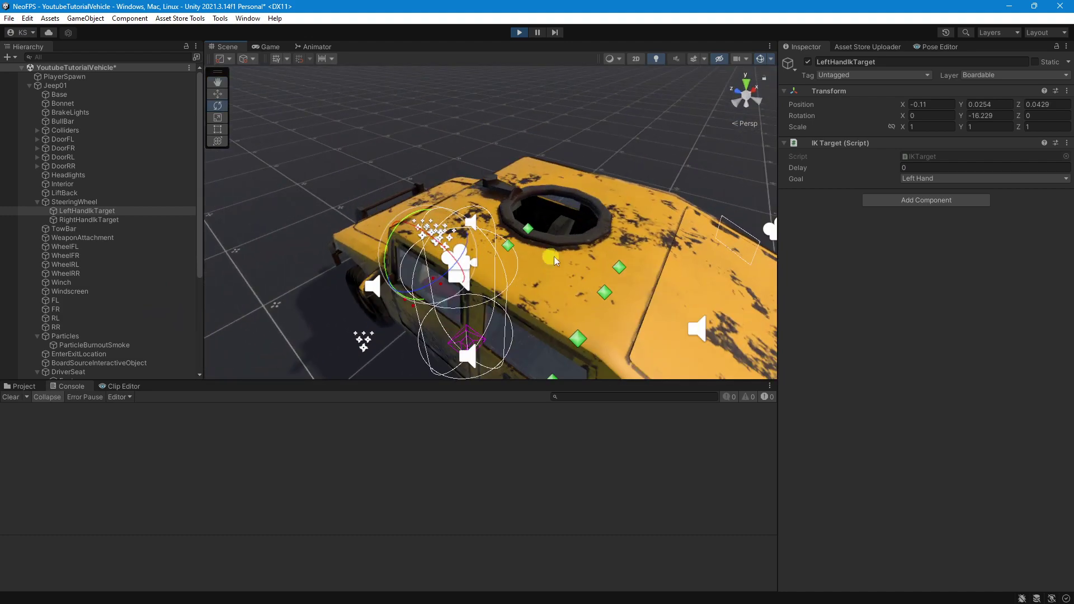
{"action": "left_click", "coordinate": [269, 47]}
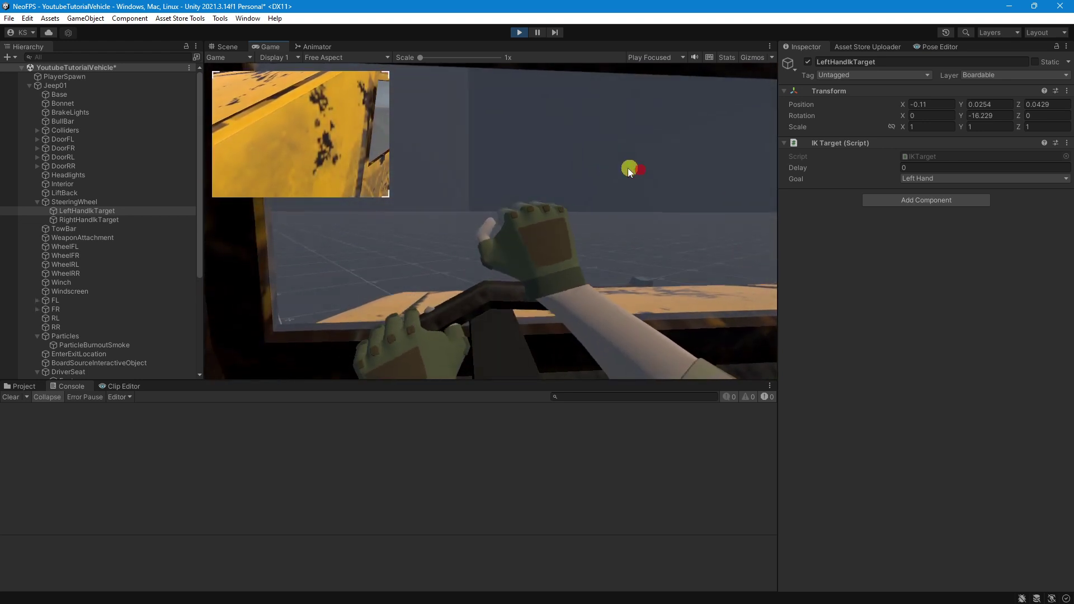
{"action": "left_click", "coordinate": [519, 30]}
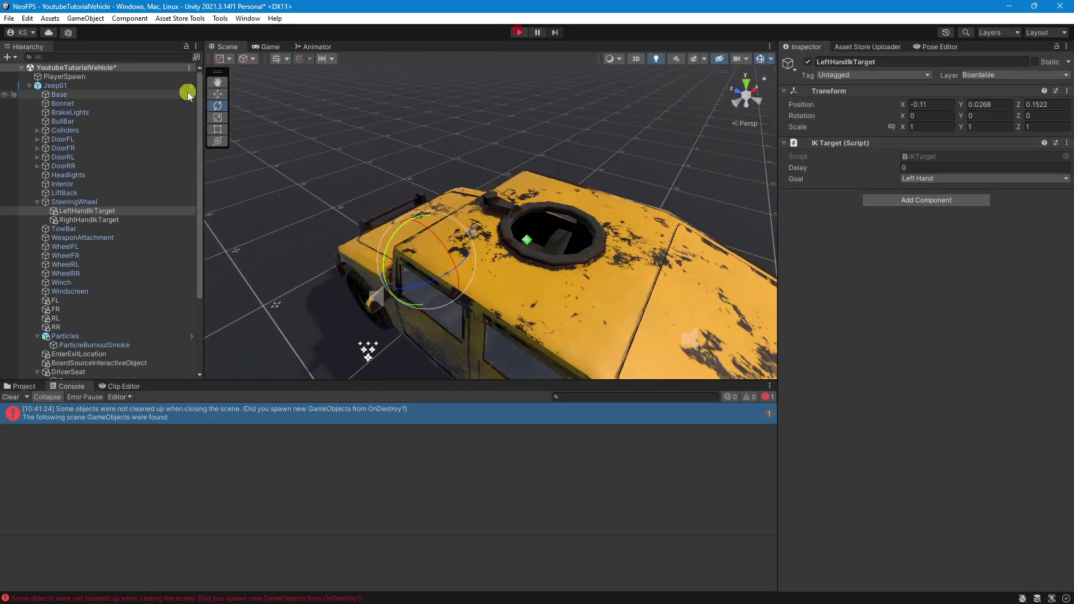
- Clear the console and review the Driver and Passenger (1) seat settings in Jeep01's Board Source, including their hand and feet IK roots
{"action": "left_click", "coordinate": [85, 85]}
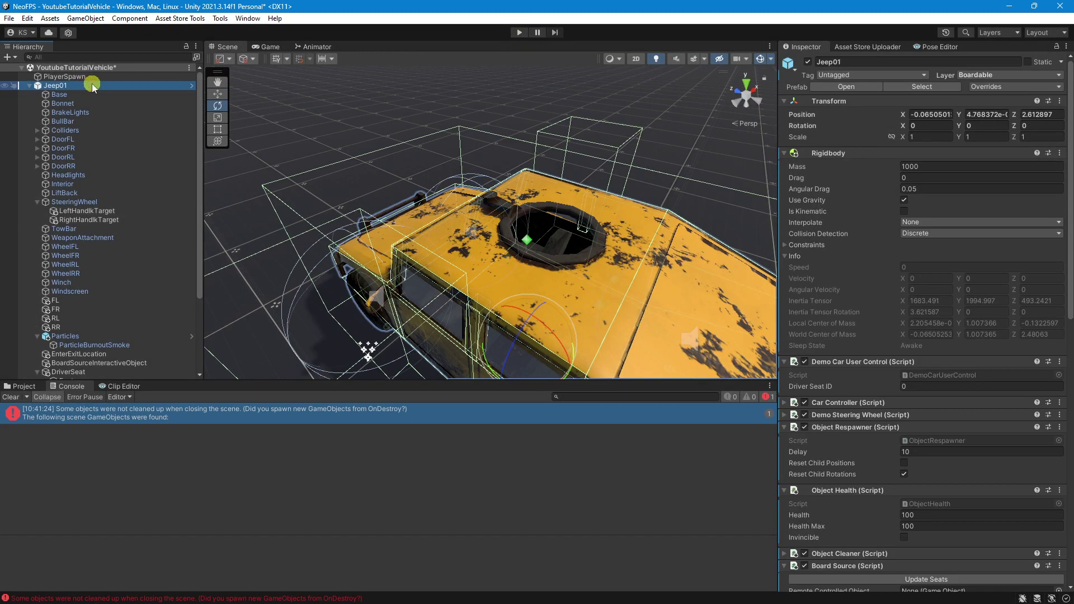
{"action": "scroll", "coordinate": [884, 343], "scroll_direction": "down", "scroll_amount": 3}
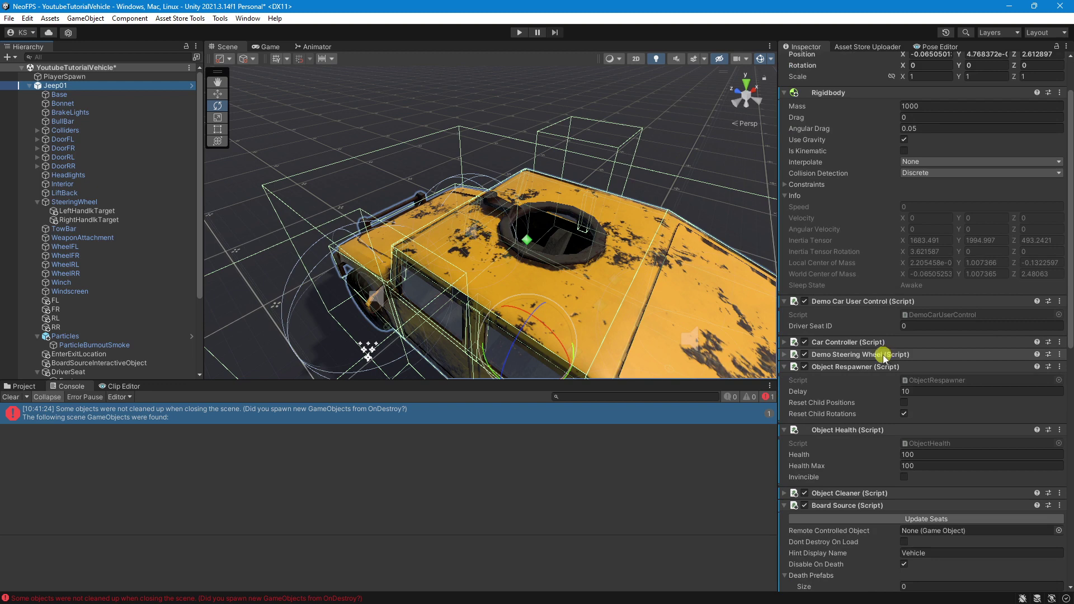
{"action": "left_click", "coordinate": [11, 397]}
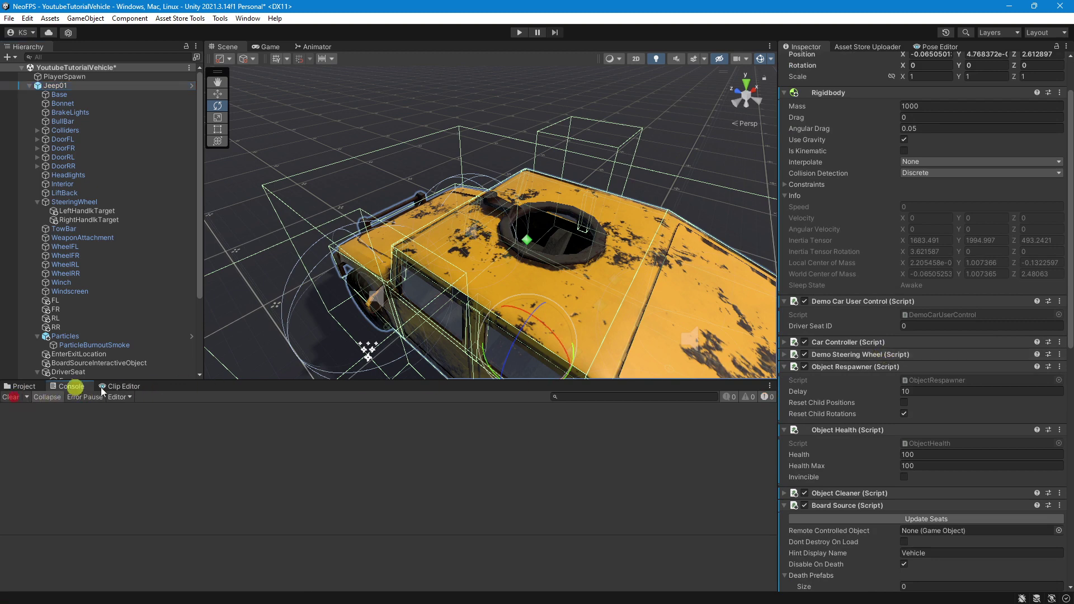
{"action": "scroll", "coordinate": [943, 387], "scroll_direction": "down", "scroll_amount": 20}
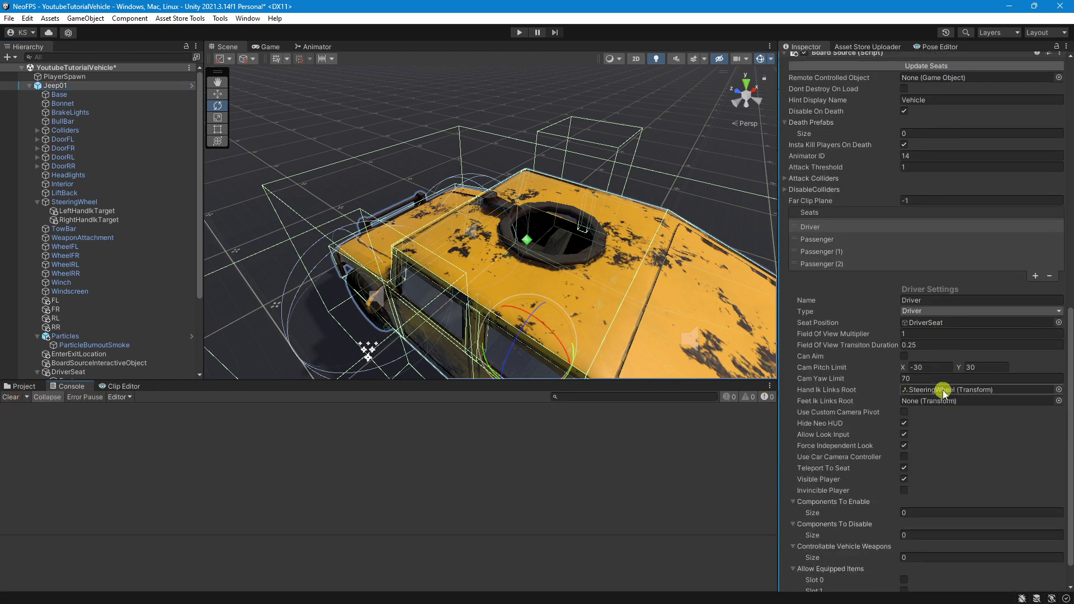
{"action": "scroll", "coordinate": [943, 391], "scroll_direction": "down", "scroll_amount": 2}
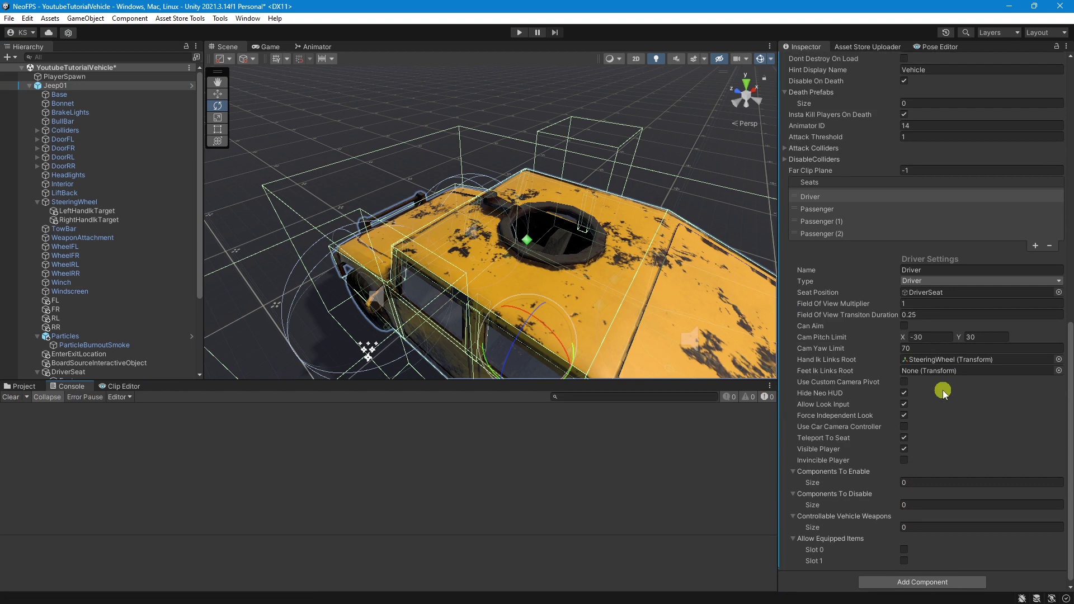
{"action": "left_click", "coordinate": [838, 222]}
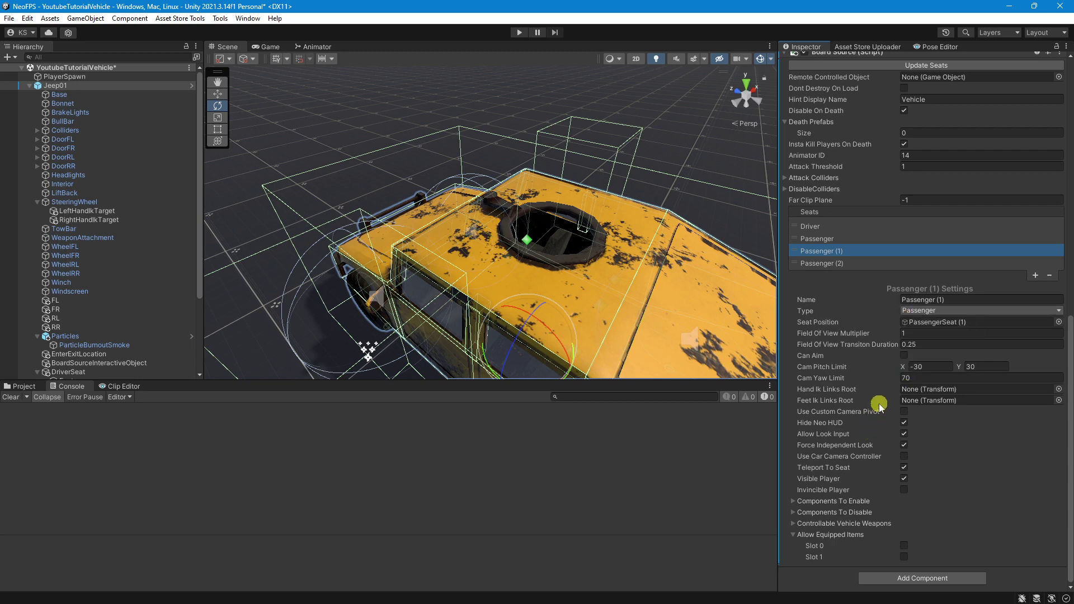
{"action": "scroll", "coordinate": [877, 411], "scroll_direction": "up", "scroll_amount": 12}
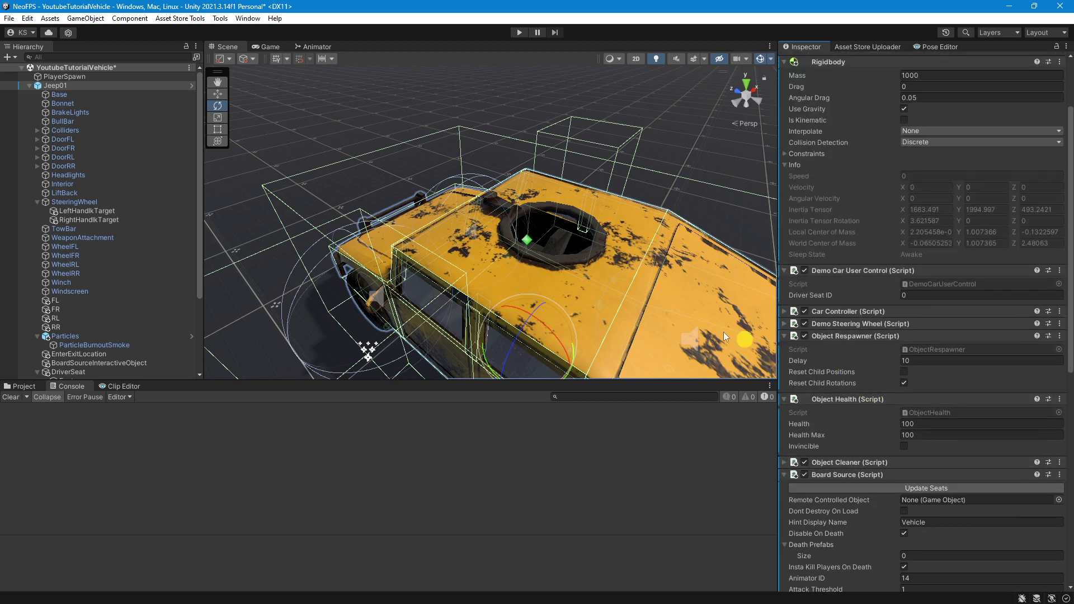